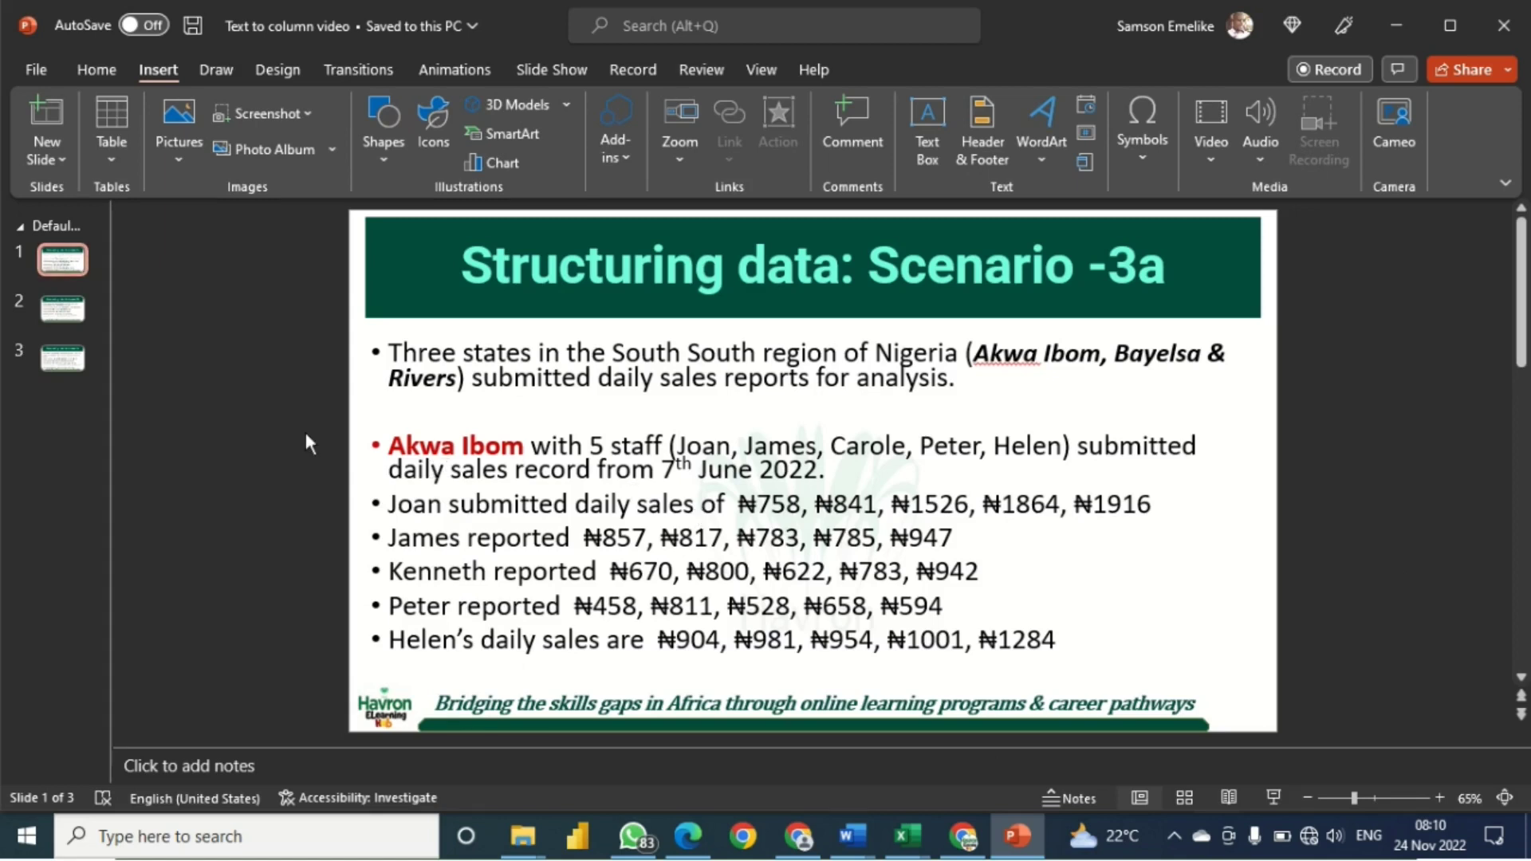
Copy the Akwa Ibom sales records from slide 1 into cell A1 of the Text to column sheet in the Excel training workbook.
scroll(305, 432, down, 1)
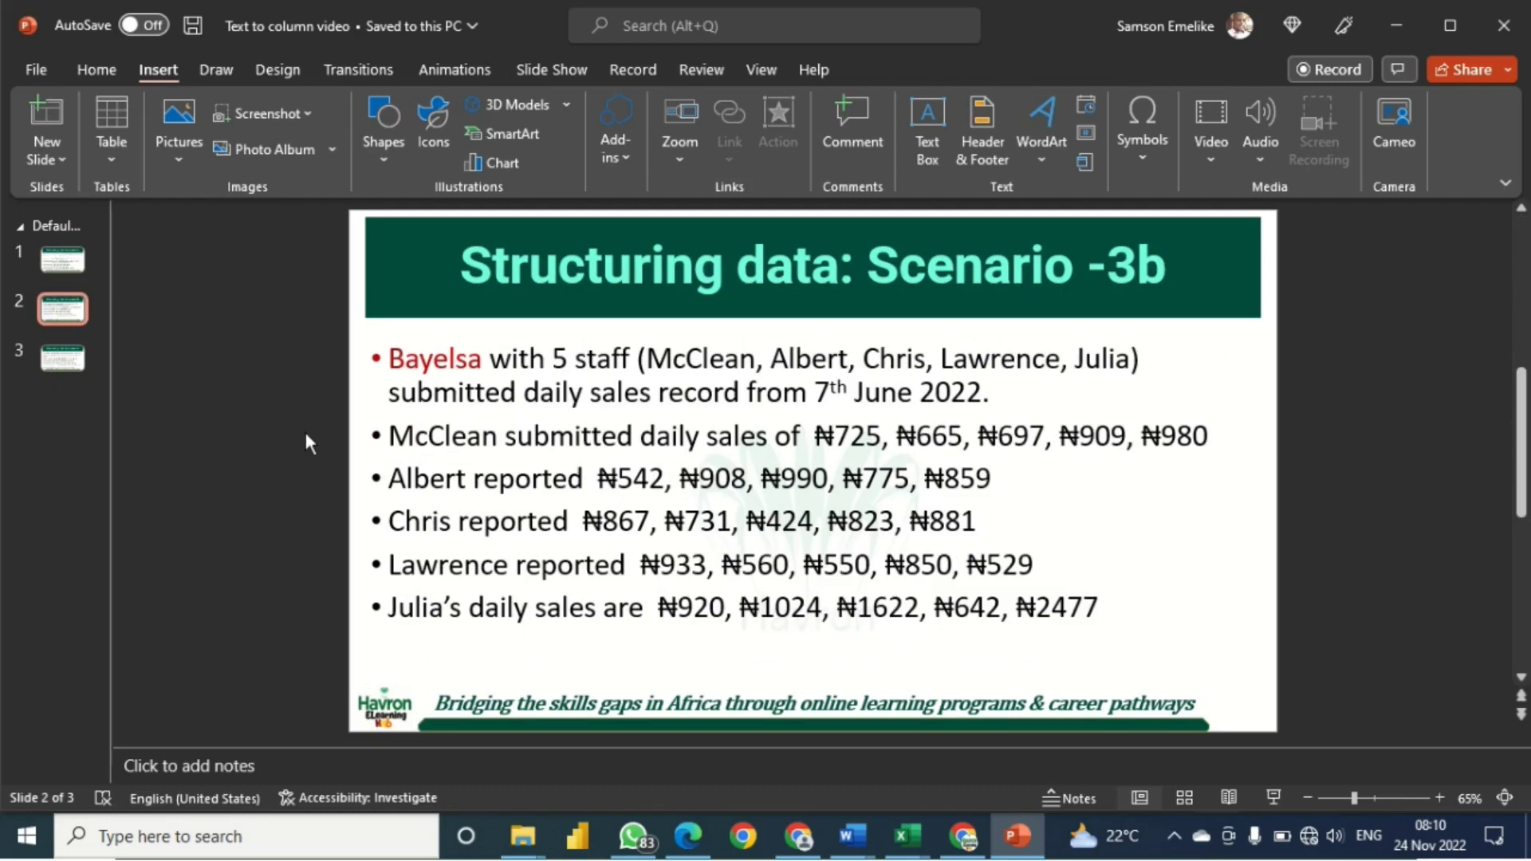
scroll(304, 432, down, 1)
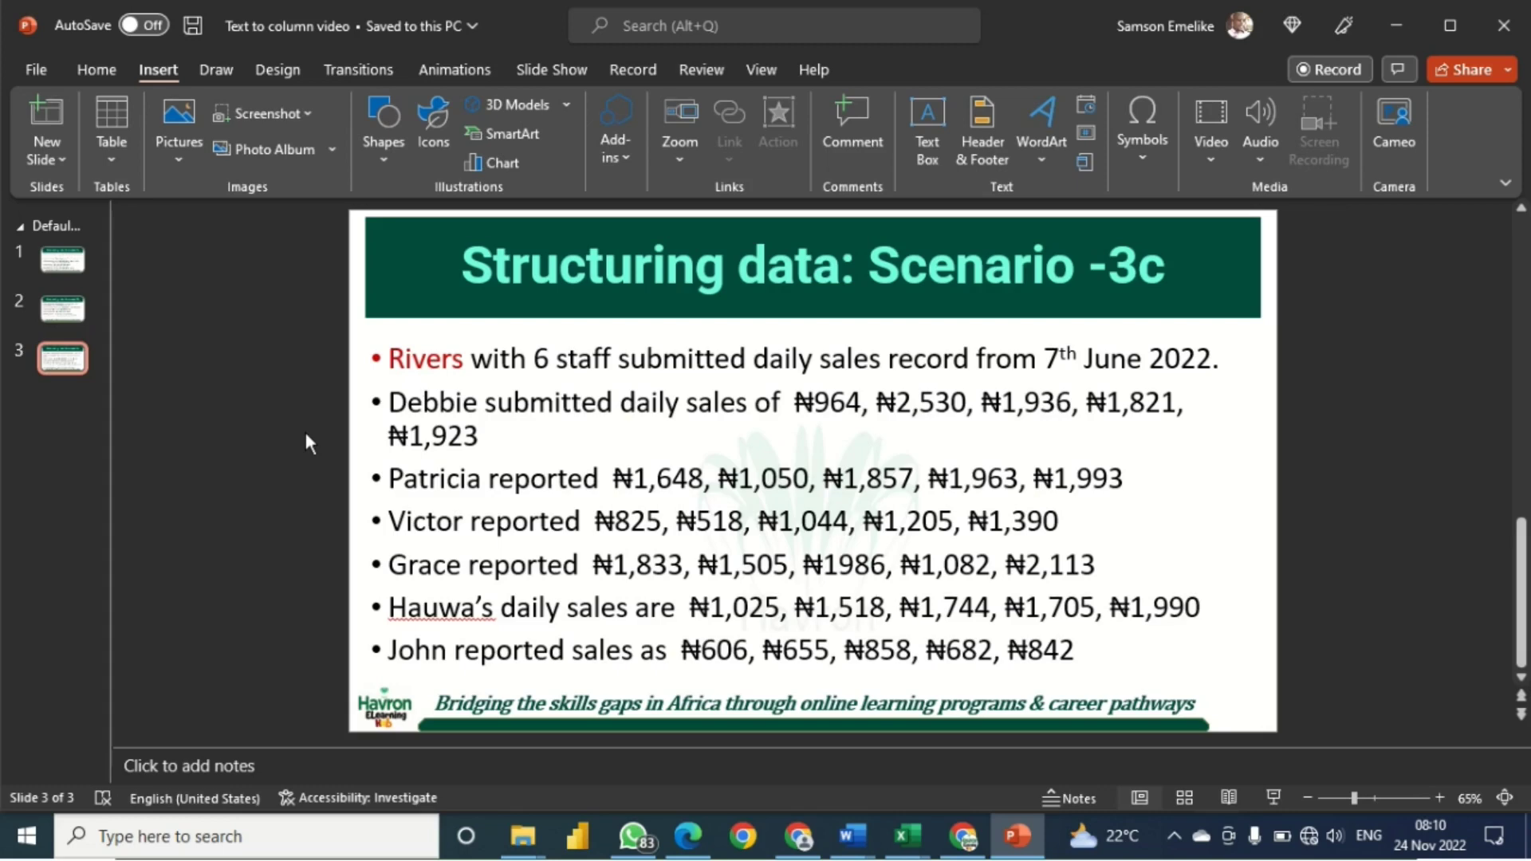
scroll(305, 432, up, 2)
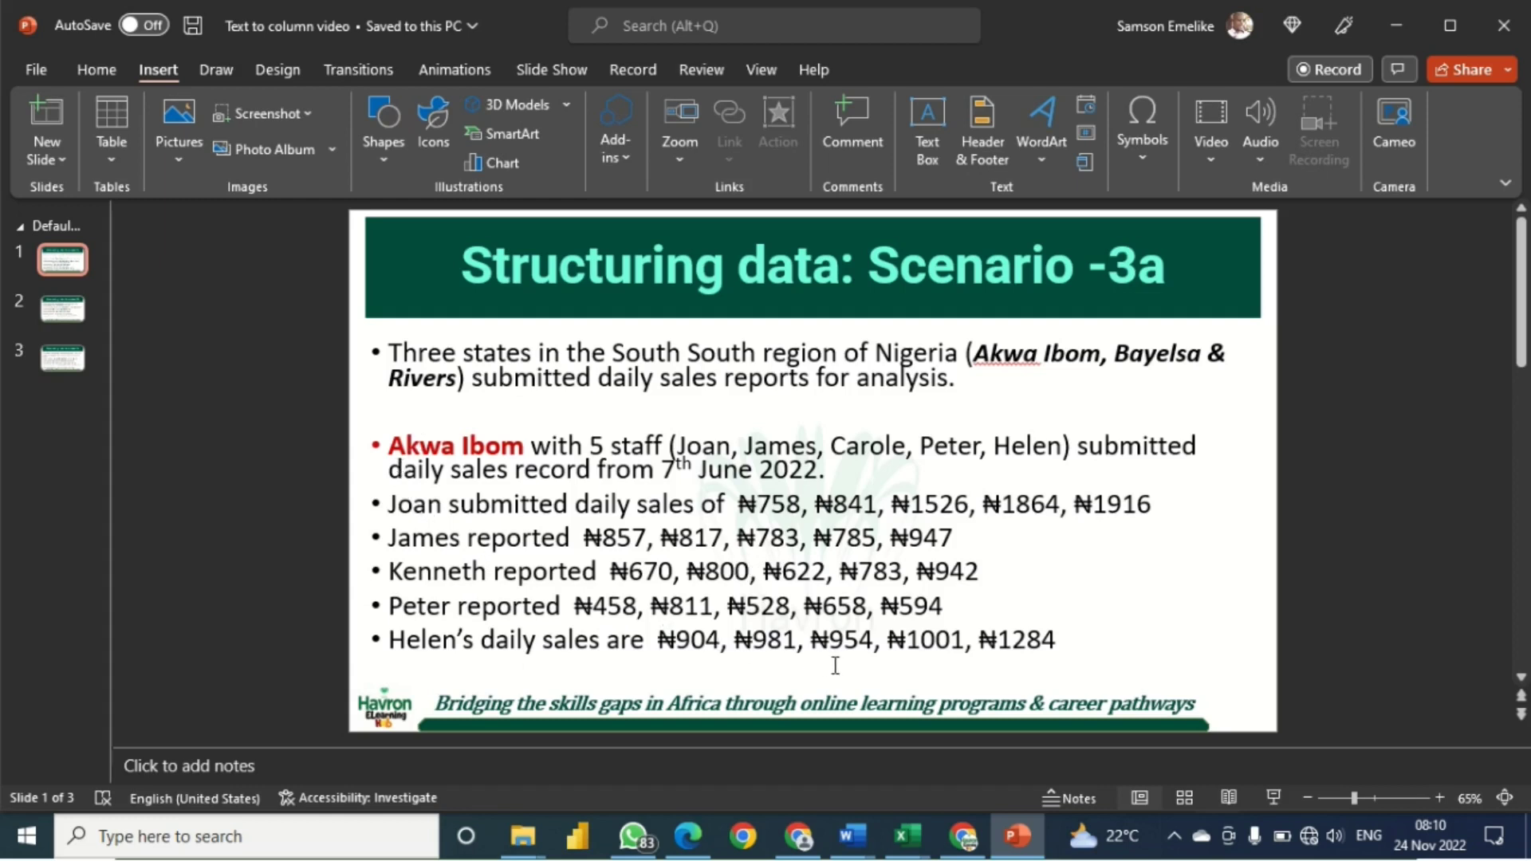
click(388, 445)
drag(408, 469, 1097, 657)
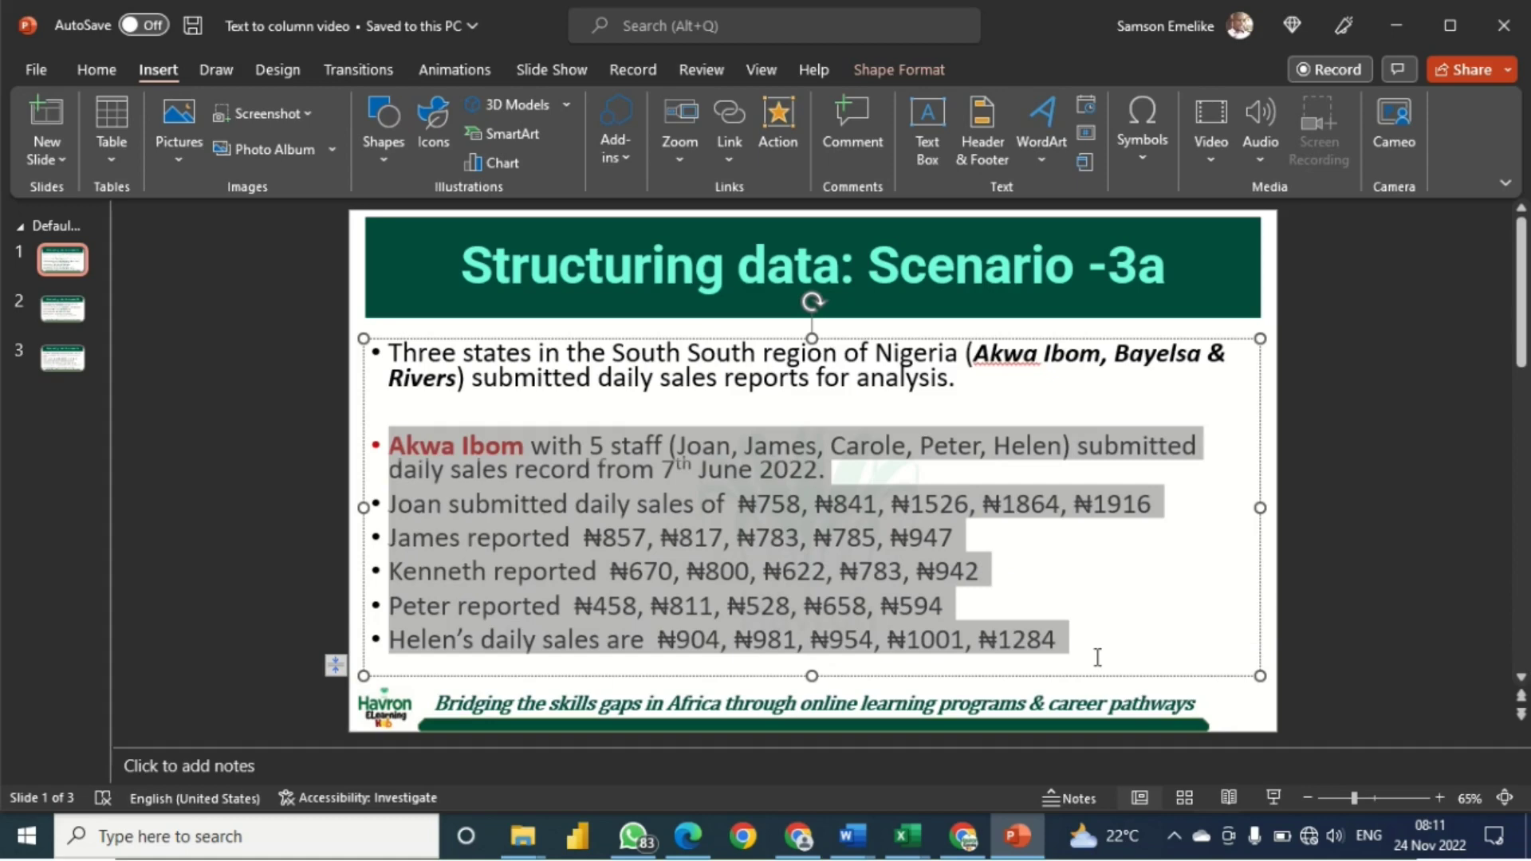
mouse_move(920, 847)
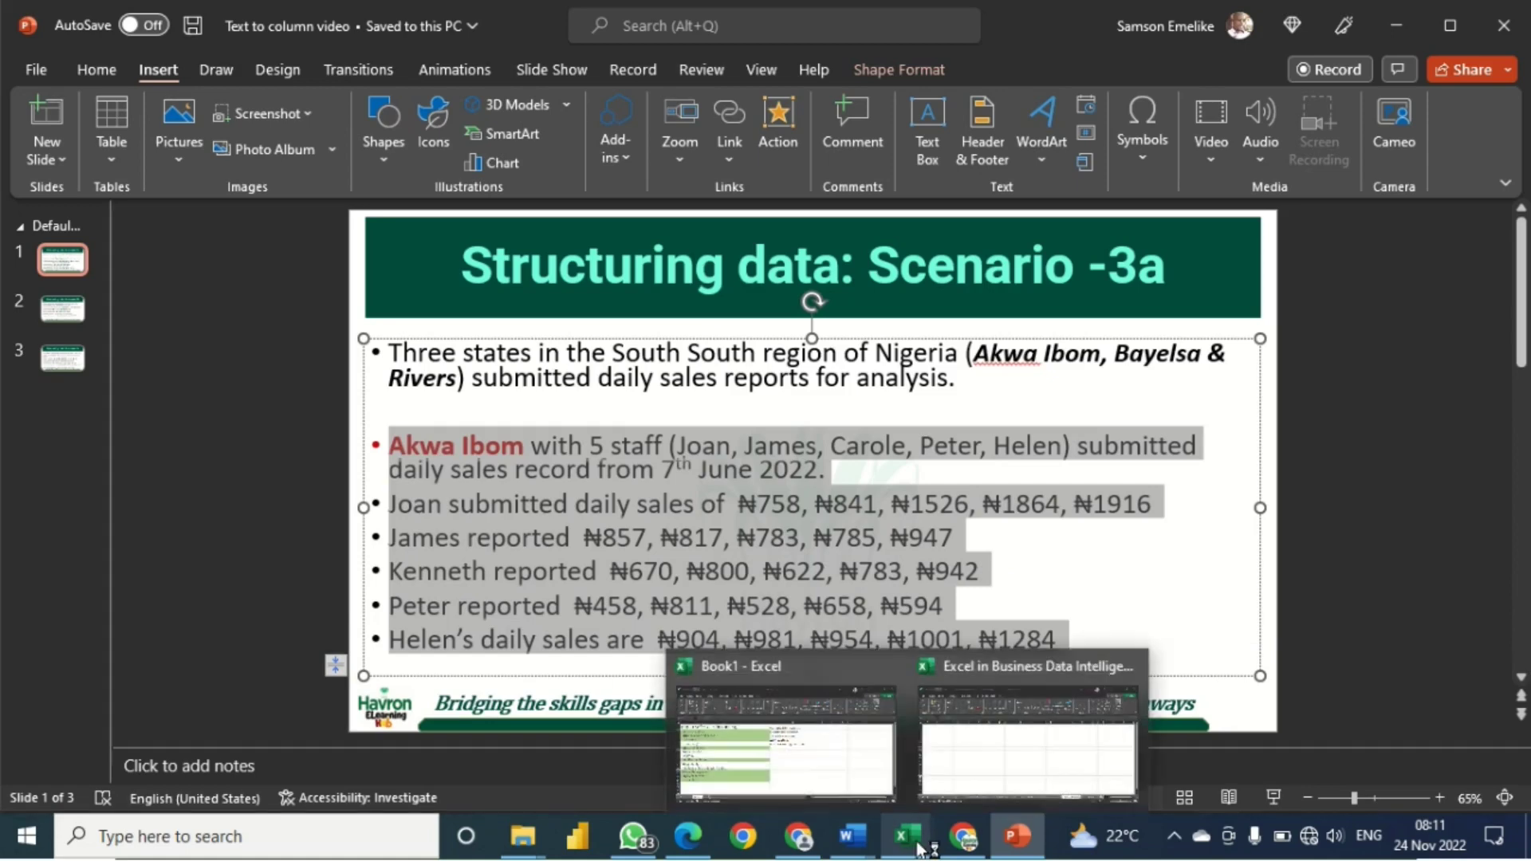
click(970, 783)
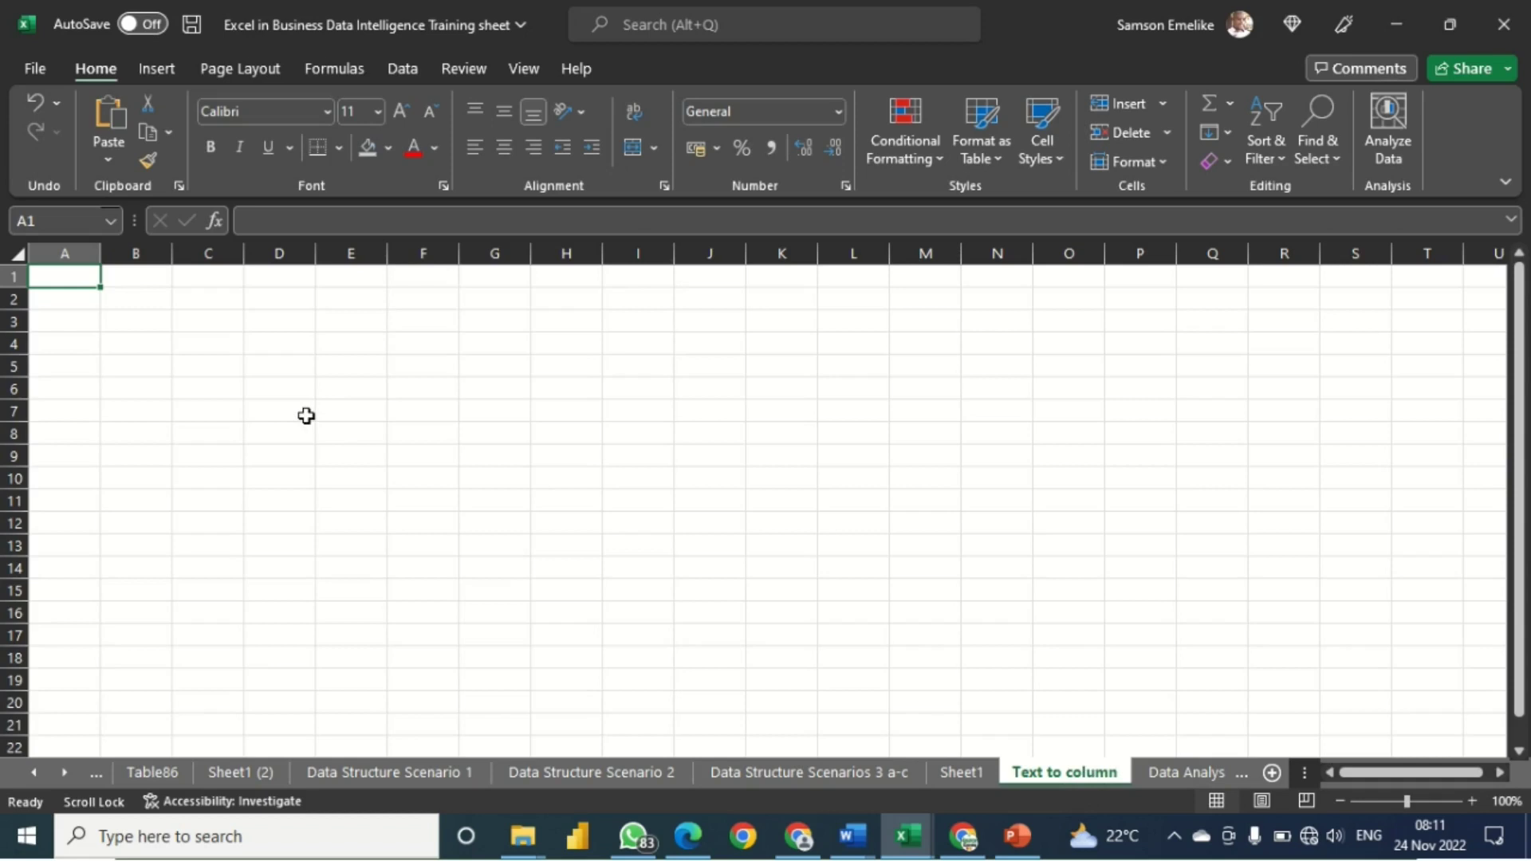
text(•Akwa Ibom with 5 staff (Joan, James, Carole, Peter, Helen) submitted daily sales record from 7th June 2022. •Joan submitted daily sales of  ₦758, ₦841, ₦1526, ₦1864, ₦1916 •James reported  ₦857, ₦817, ₦783, ₦785, ₦947 •Kenneth reported  ₦670, ₦800, ₦622, ₦783, ₦942 •Peter reported  ₦458, ₦811, ₦528, ₦658, ₦594 •Helen’s daily sales are  ₦904, ₦981, ₦954, ₦1001, ₦1284)
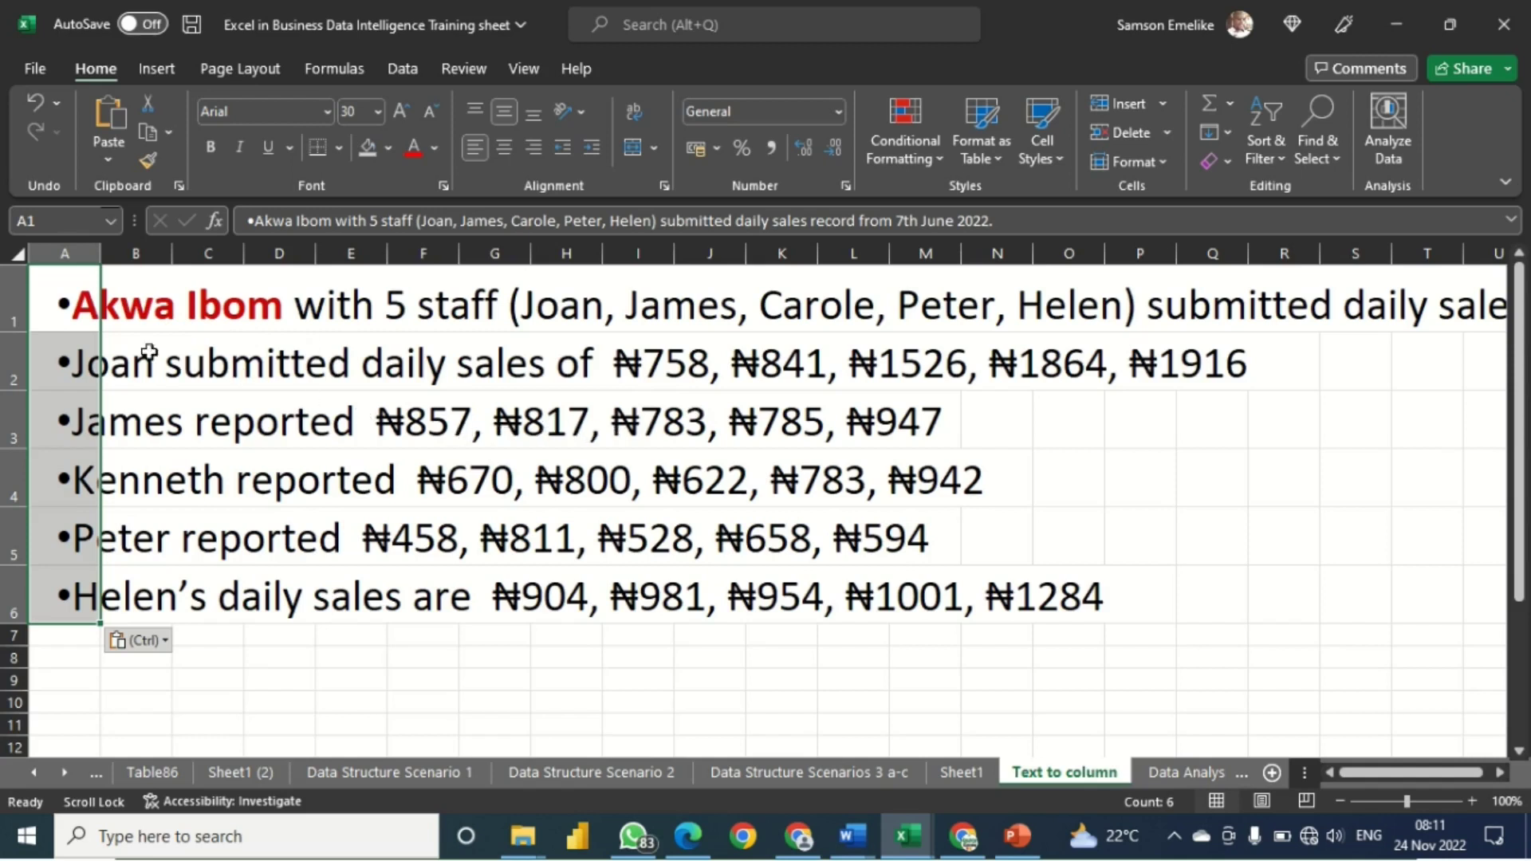
Autofit column A to the pasted Akwa Ibom sales text.
double_click(103, 252)
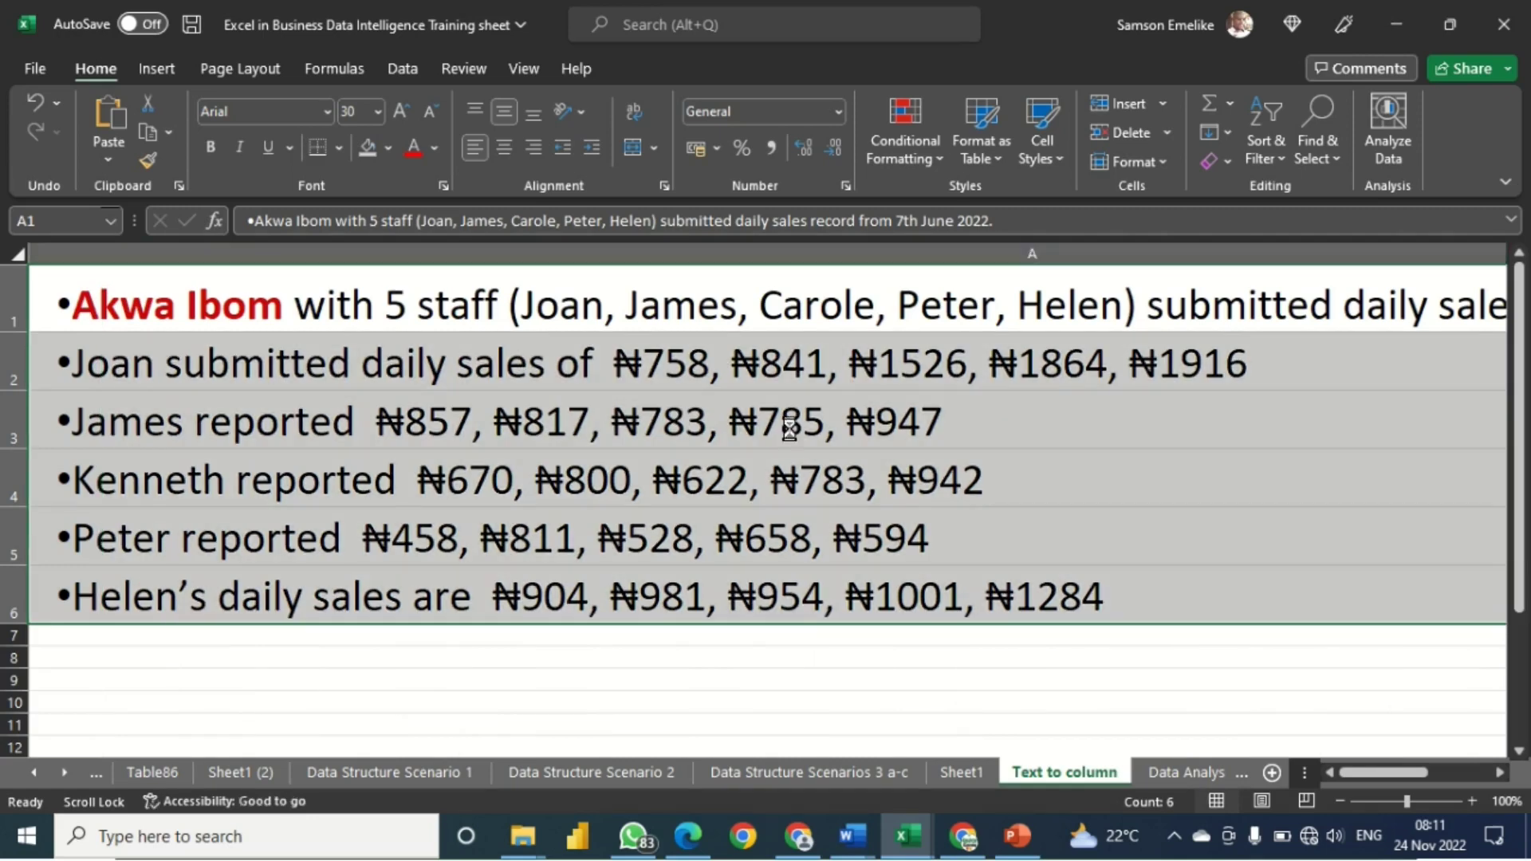
ctrl+scroll(789, 428, down, 3)
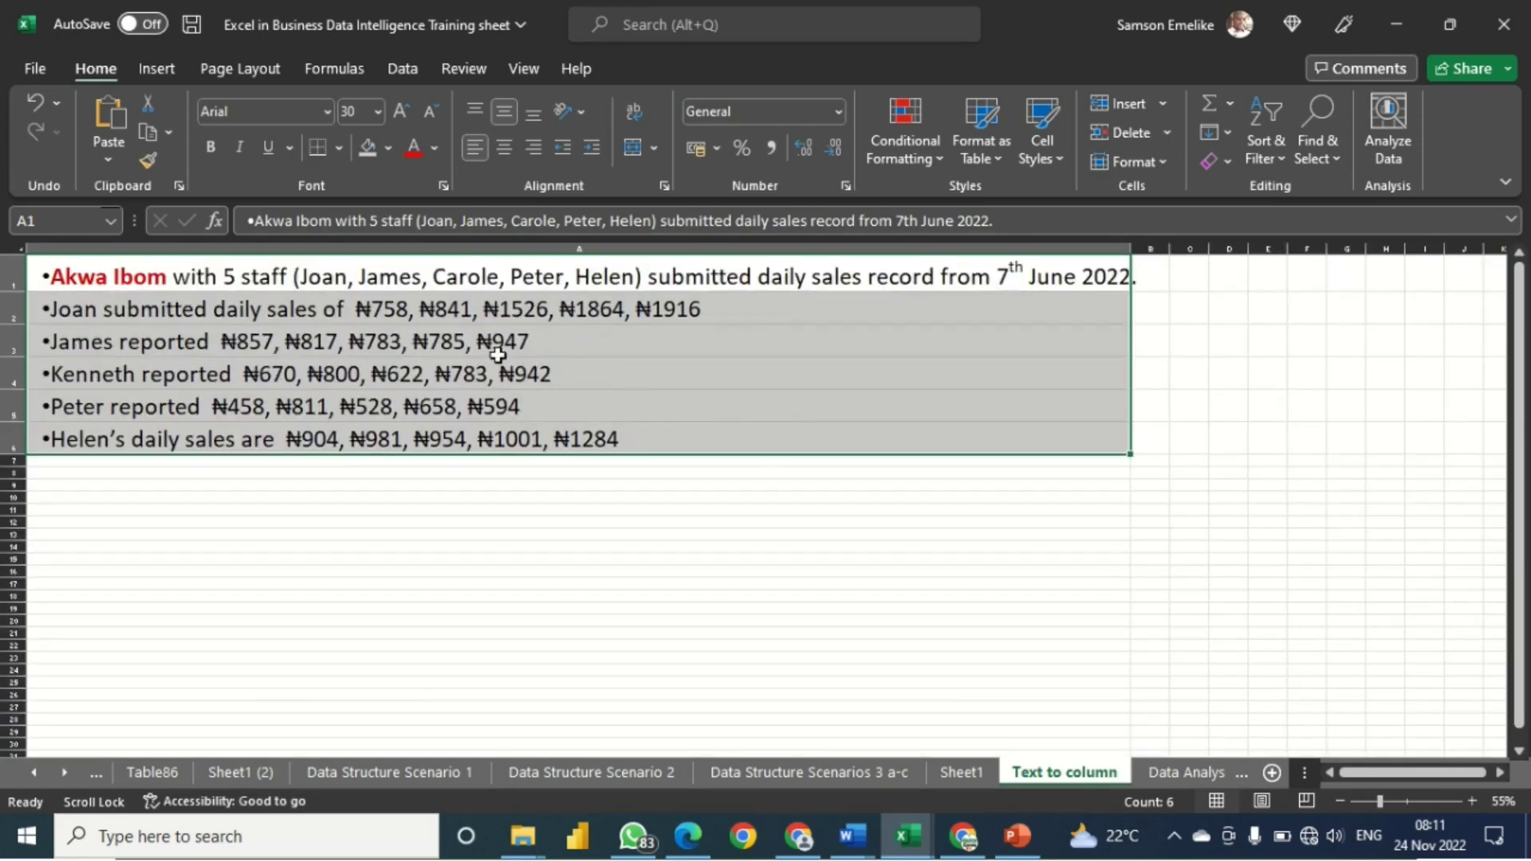
click(657, 243)
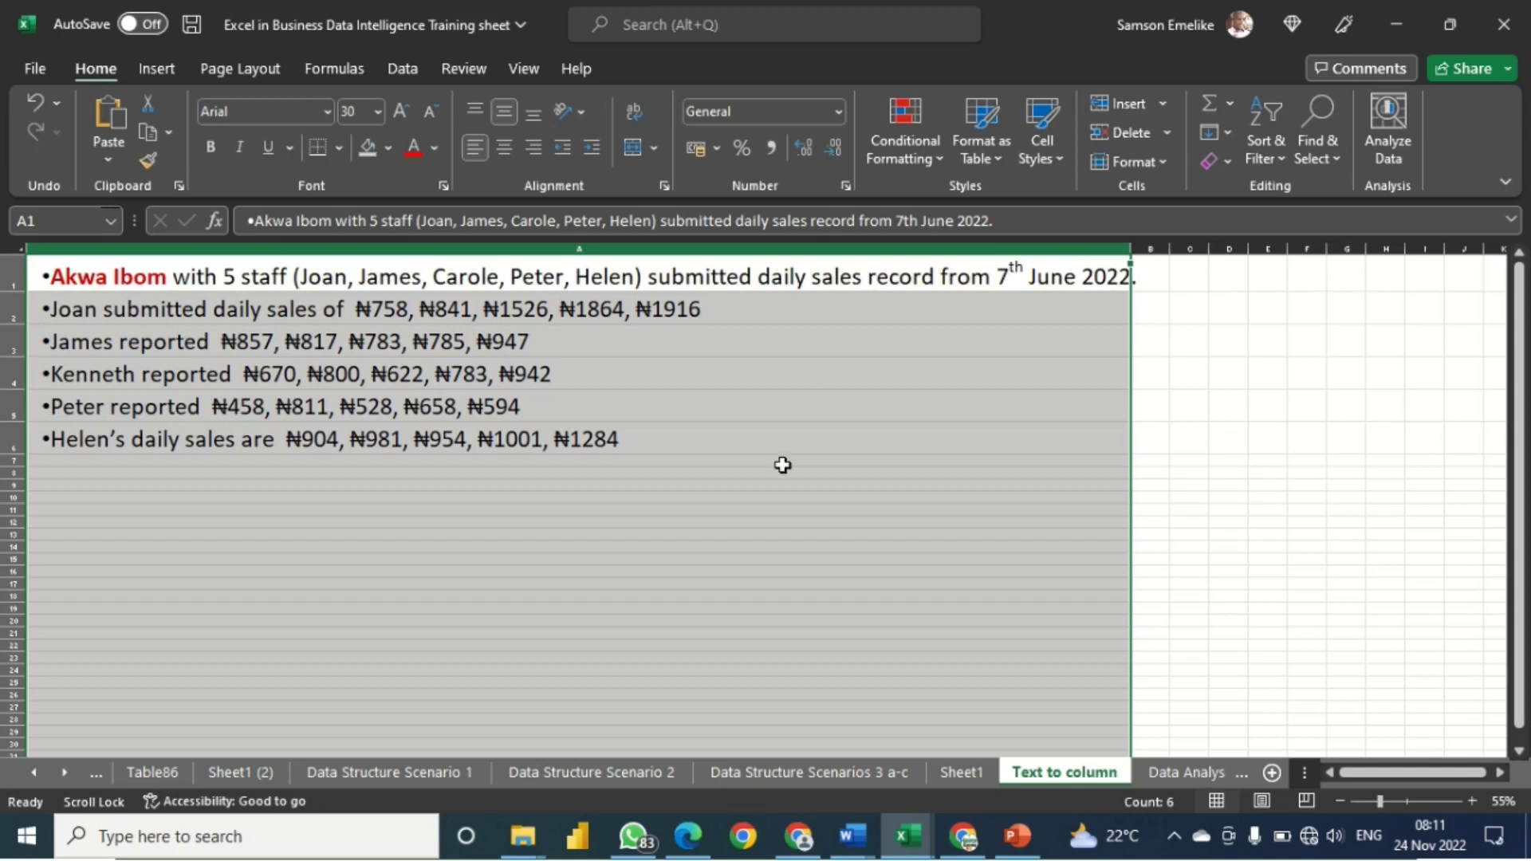
click(354, 319)
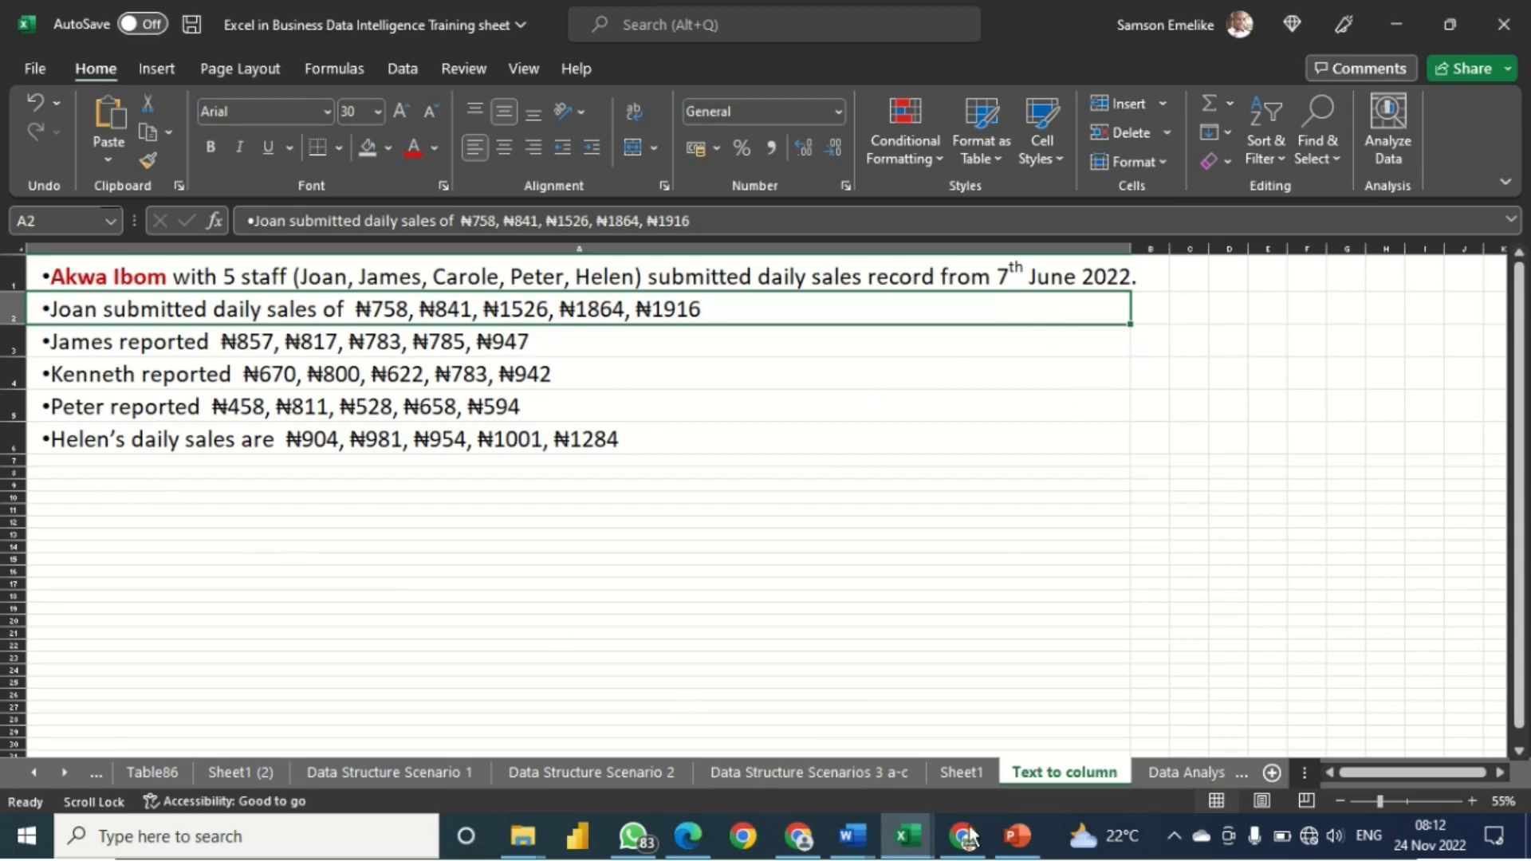
Copy the Bayelsa sales records from slide 2 in PowerPoint into cell A10 of the Excel sheet.
click(1017, 836)
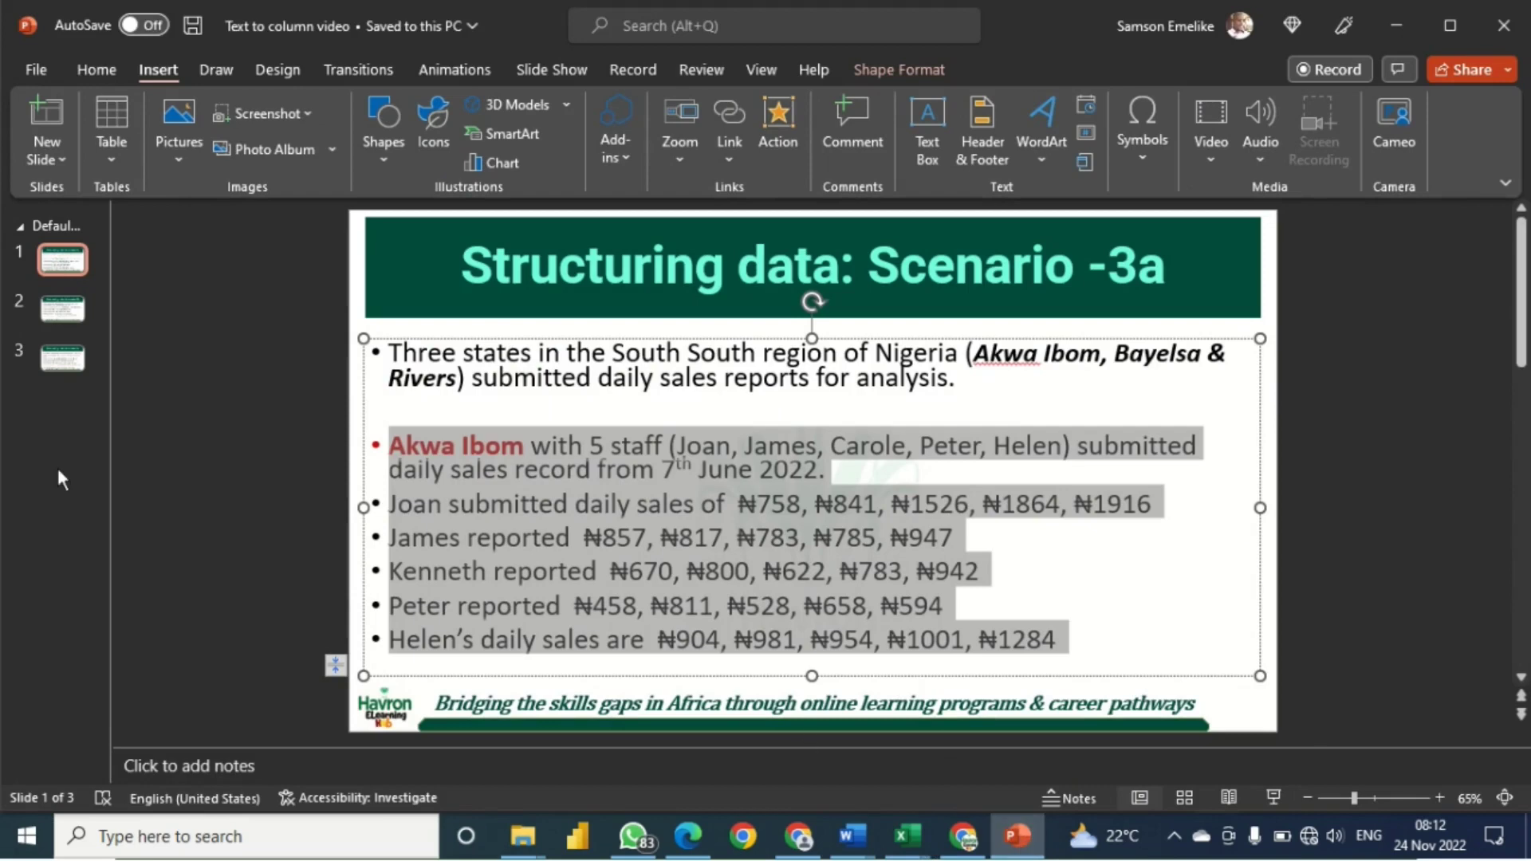
click(62, 308)
drag(388, 358, 1177, 622)
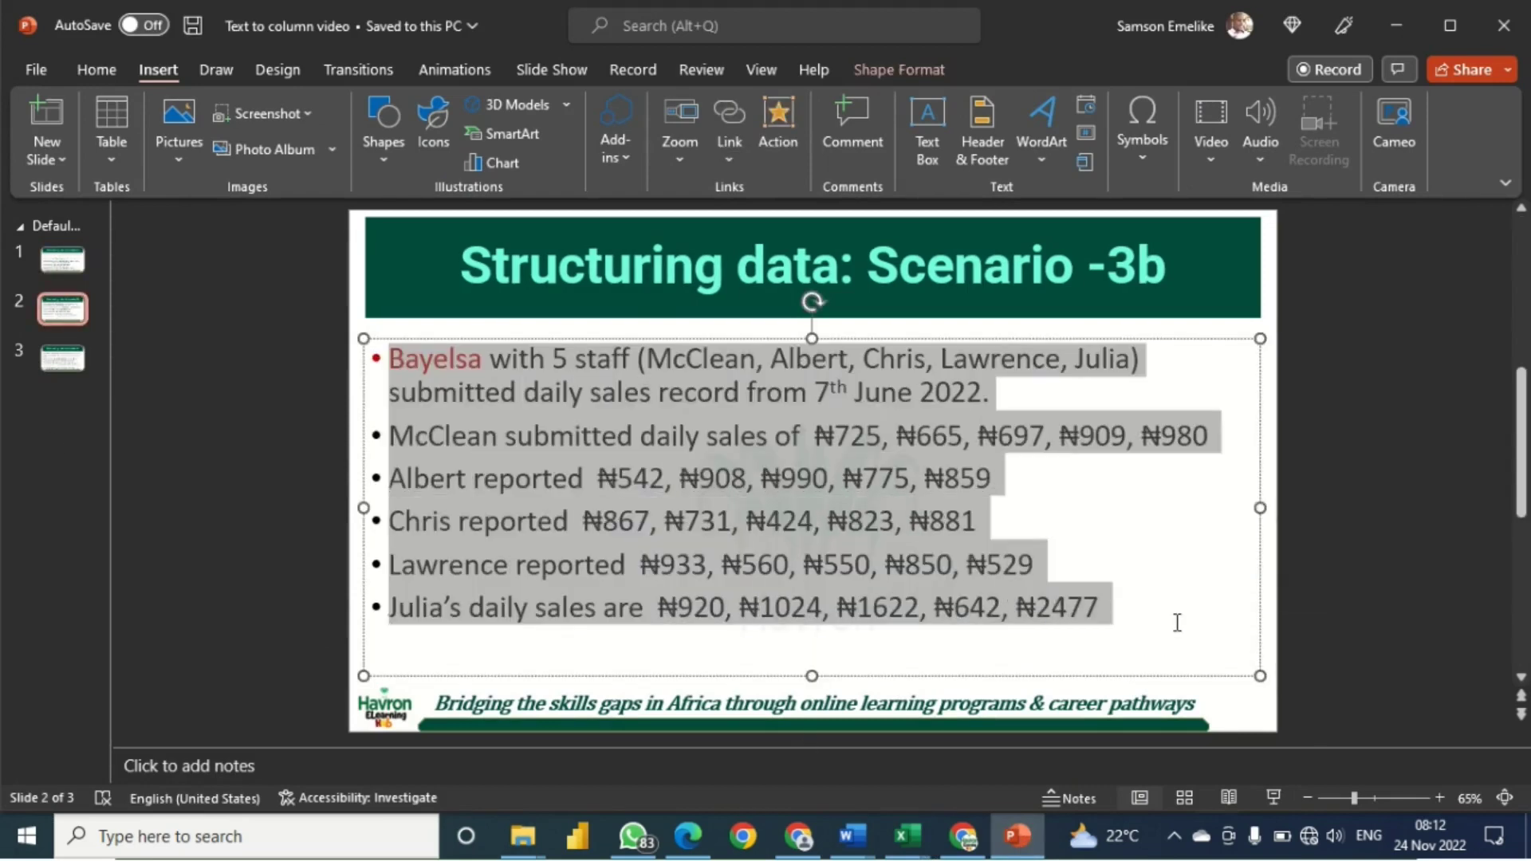
key(alt+Tab)
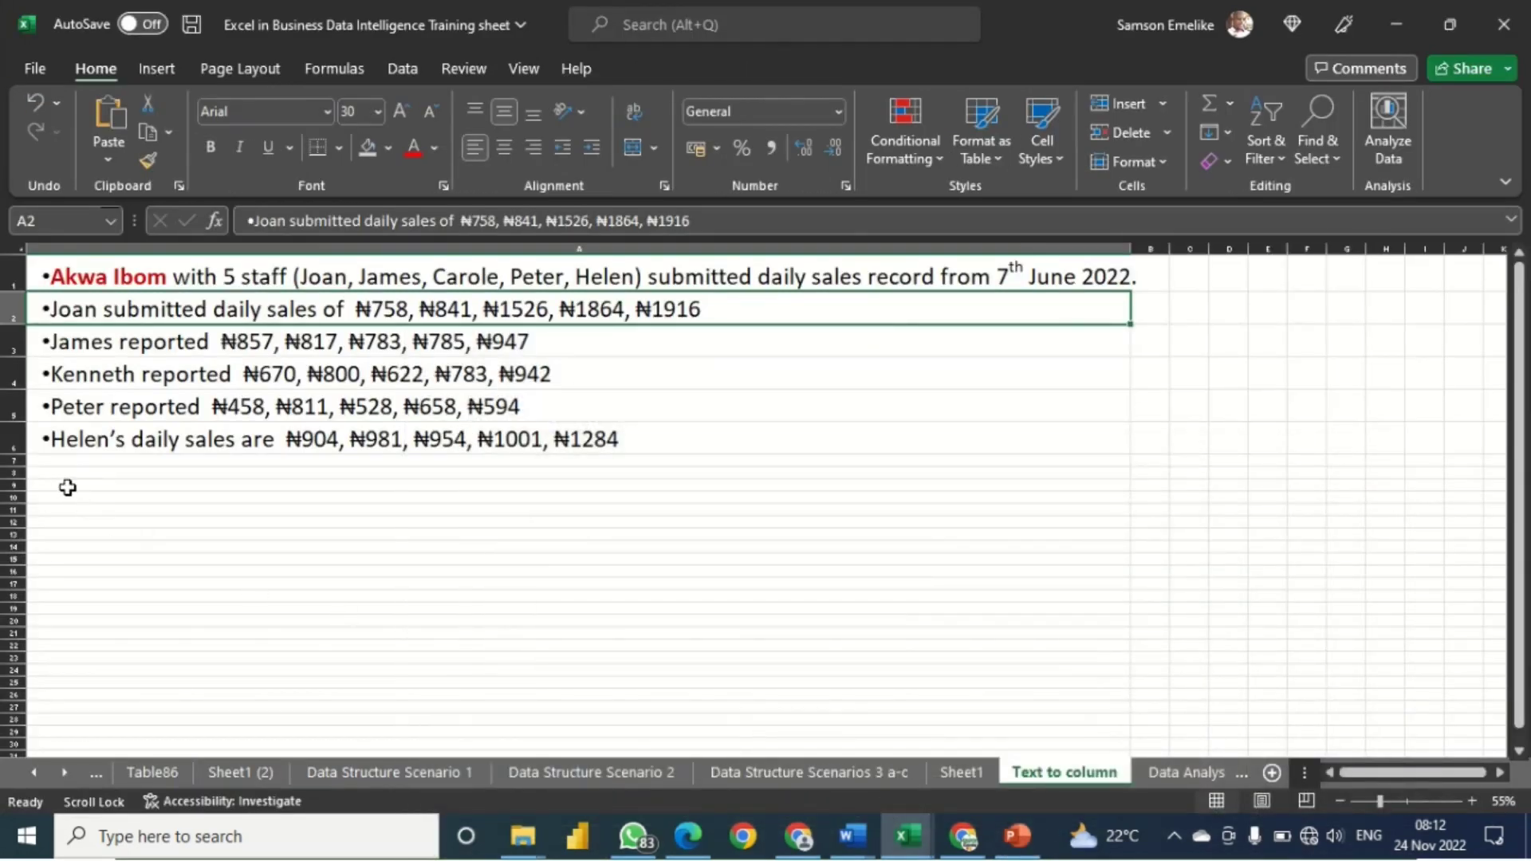
click(60, 495)
text(•Bayelsa with 5 staff (McClean, Albert, Chris, Lawrence, Julia) submitted daily sales record from 7th June 2022. •McClean submitted daily sales of  ₦725, ₦665, ₦697, ₦909, ₦980 •Albert reported  ₦542, ₦908, ₦990, ₦775, ₦859 •Chris reported  ₦867, ₦731, ₦424, ₦823, ₦881 •Lawrence reported  ₦933, ₦560, ₦550, ₦850, ₦529 •Julia’s daily sales are  ₦920, ₦1024, ₦1622, ₦642, ₦2477)
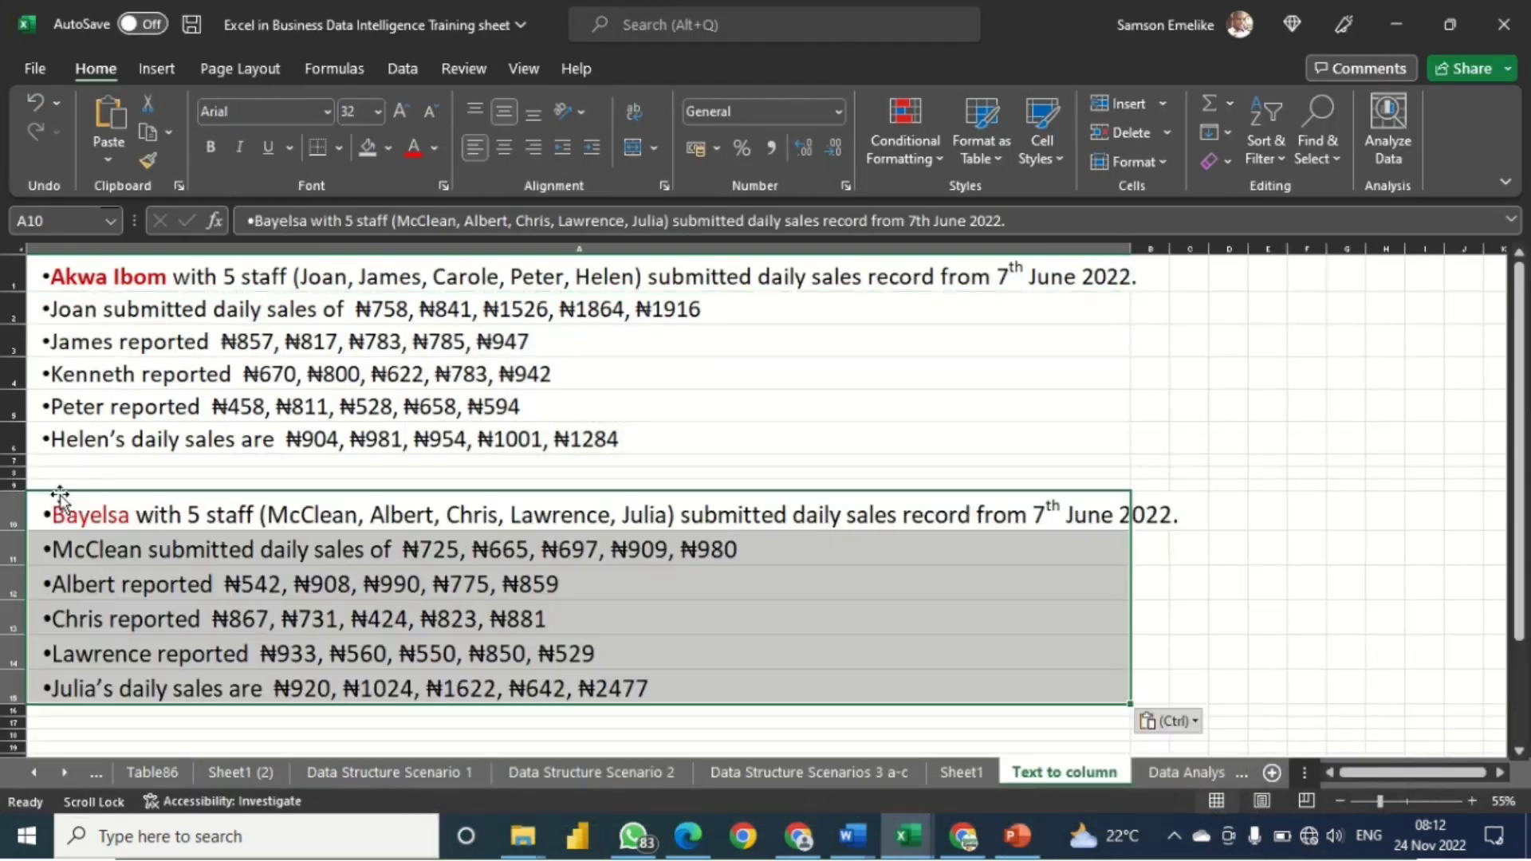
Copy the Rivers sales records from slide 3 in PowerPoint into cell A19 of the Excel sheet.
scroll(124, 493, down, 1)
scroll(124, 490, down, 2)
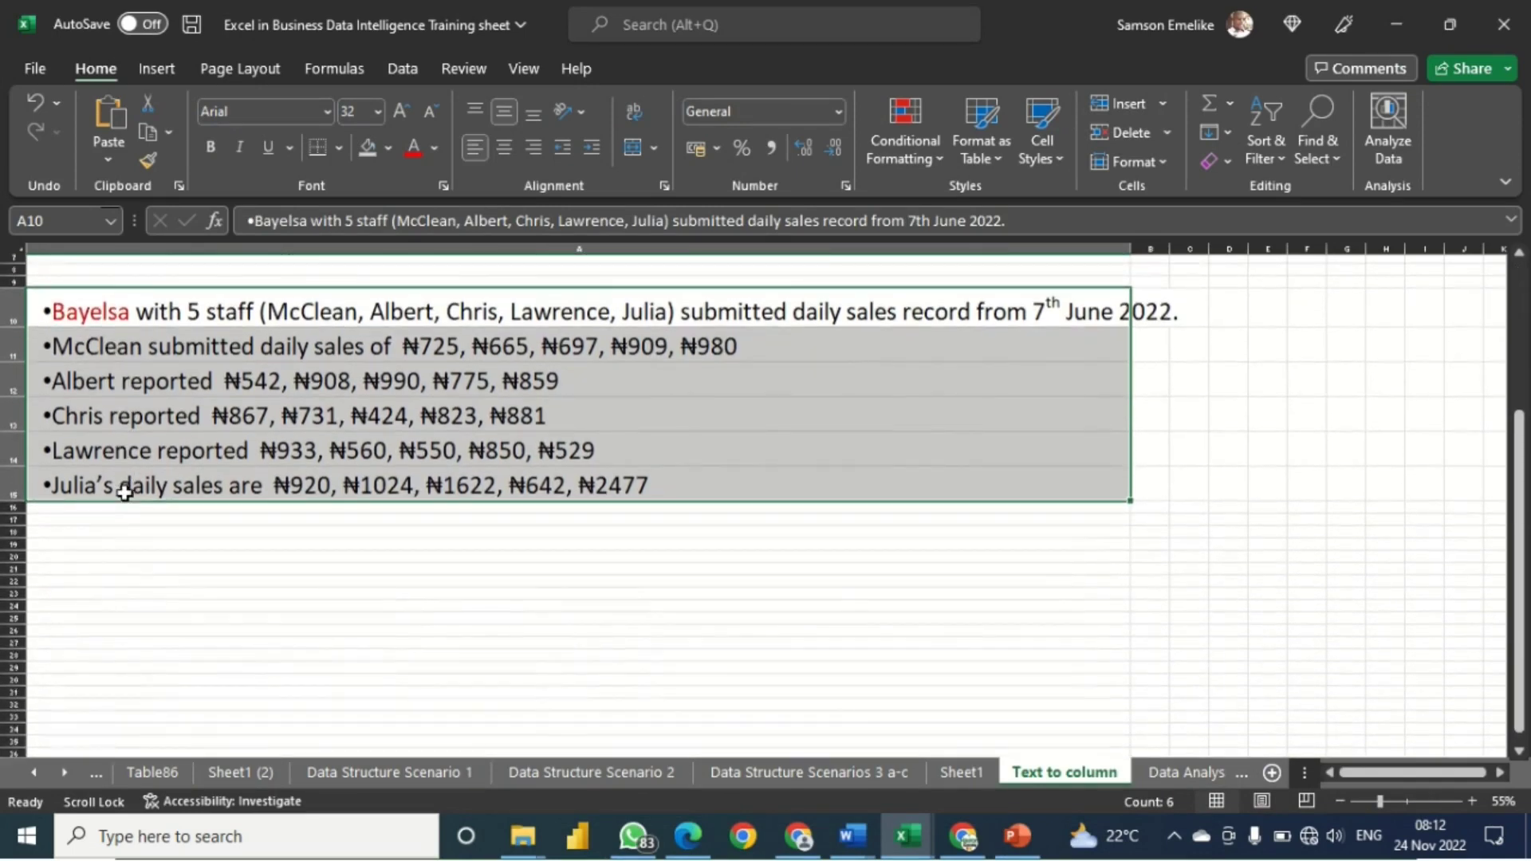
click(43, 484)
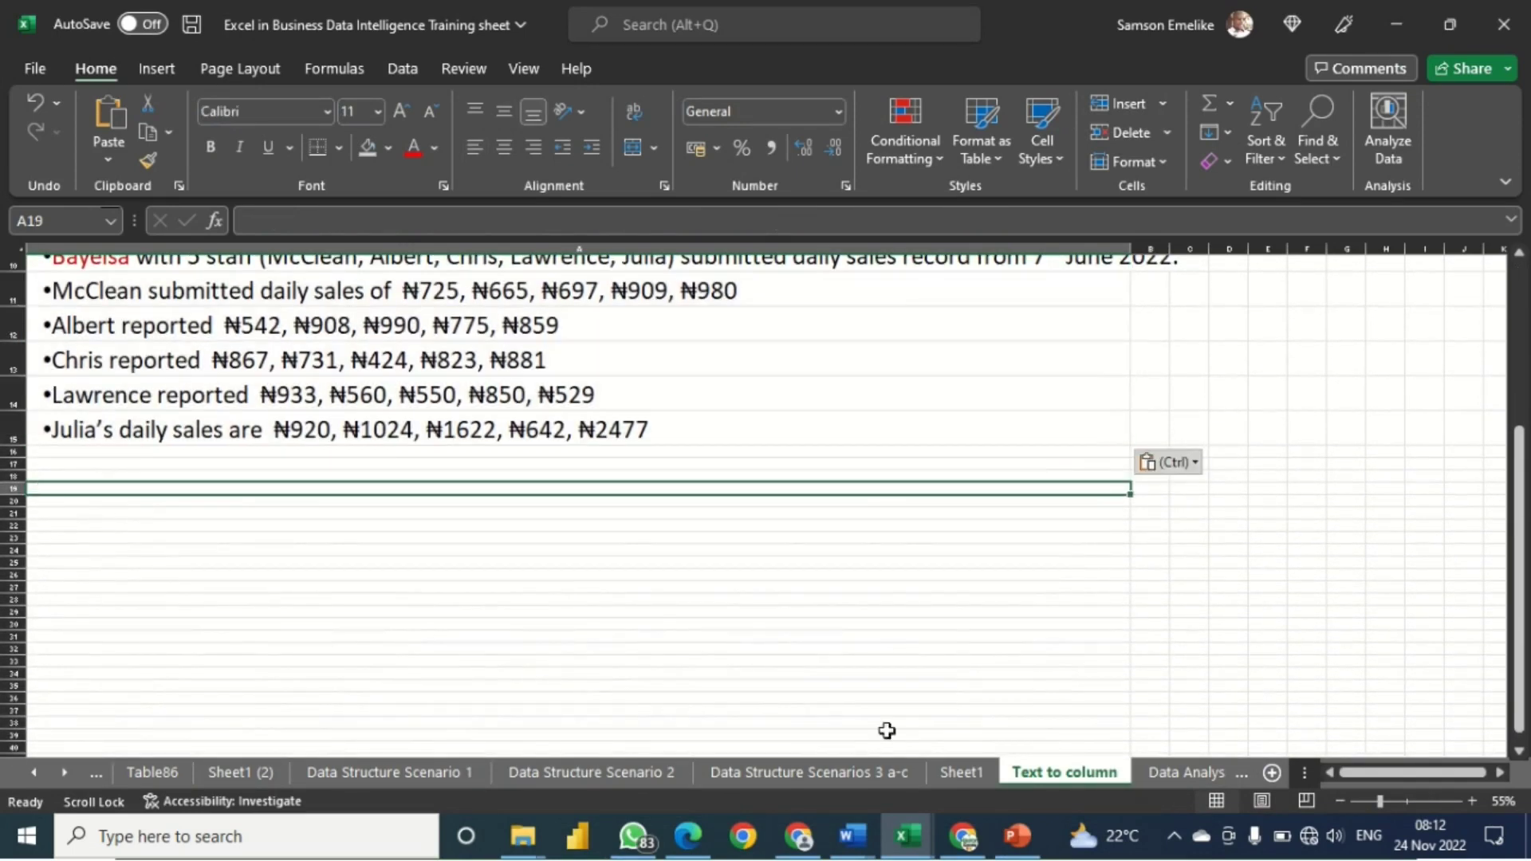
click(1016, 835)
click(61, 357)
drag(387, 358, 1089, 669)
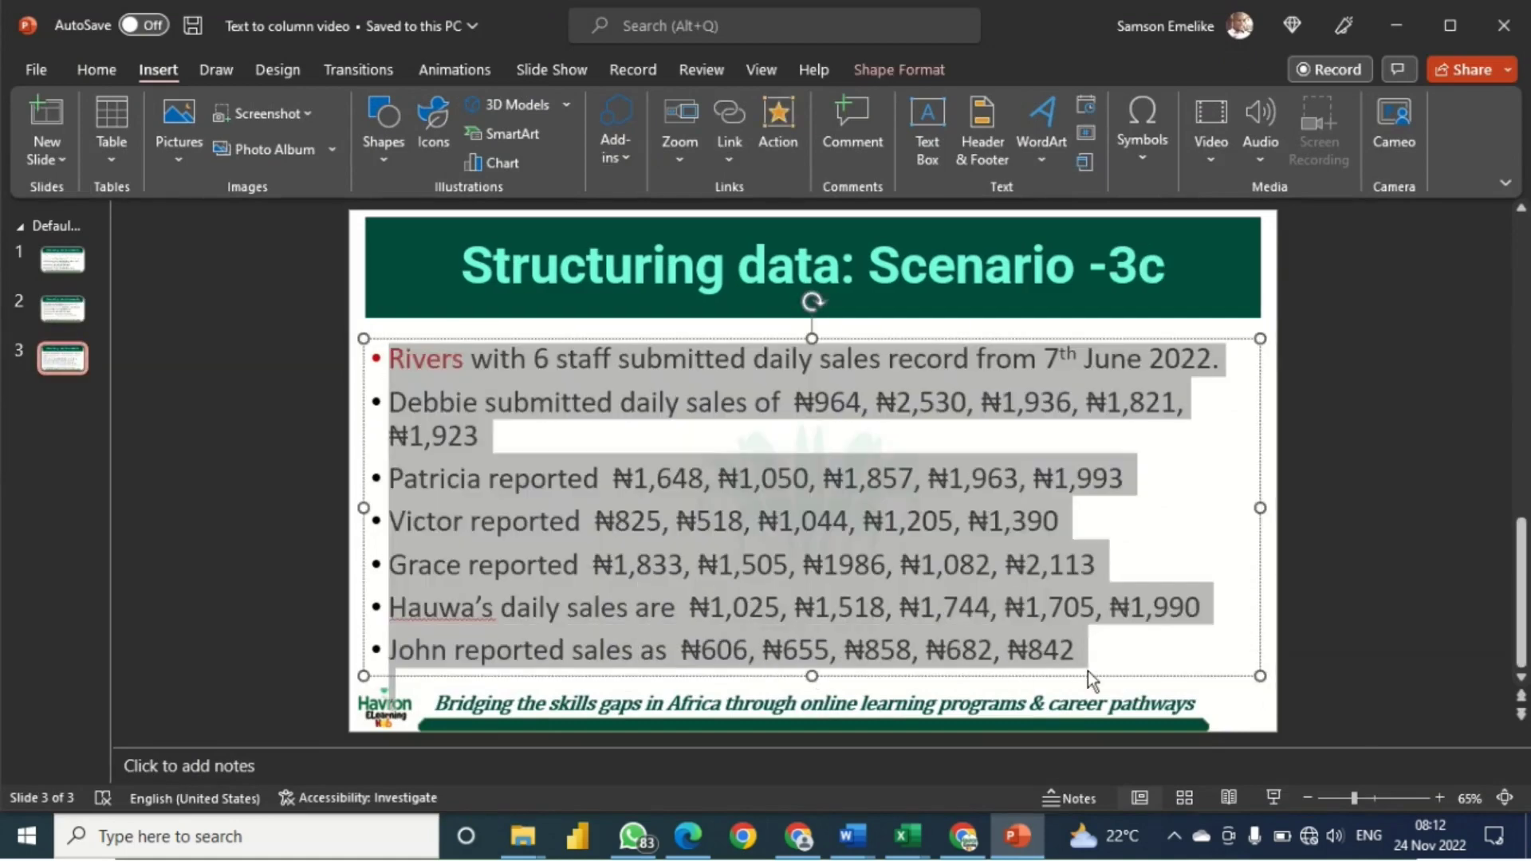
click(907, 835)
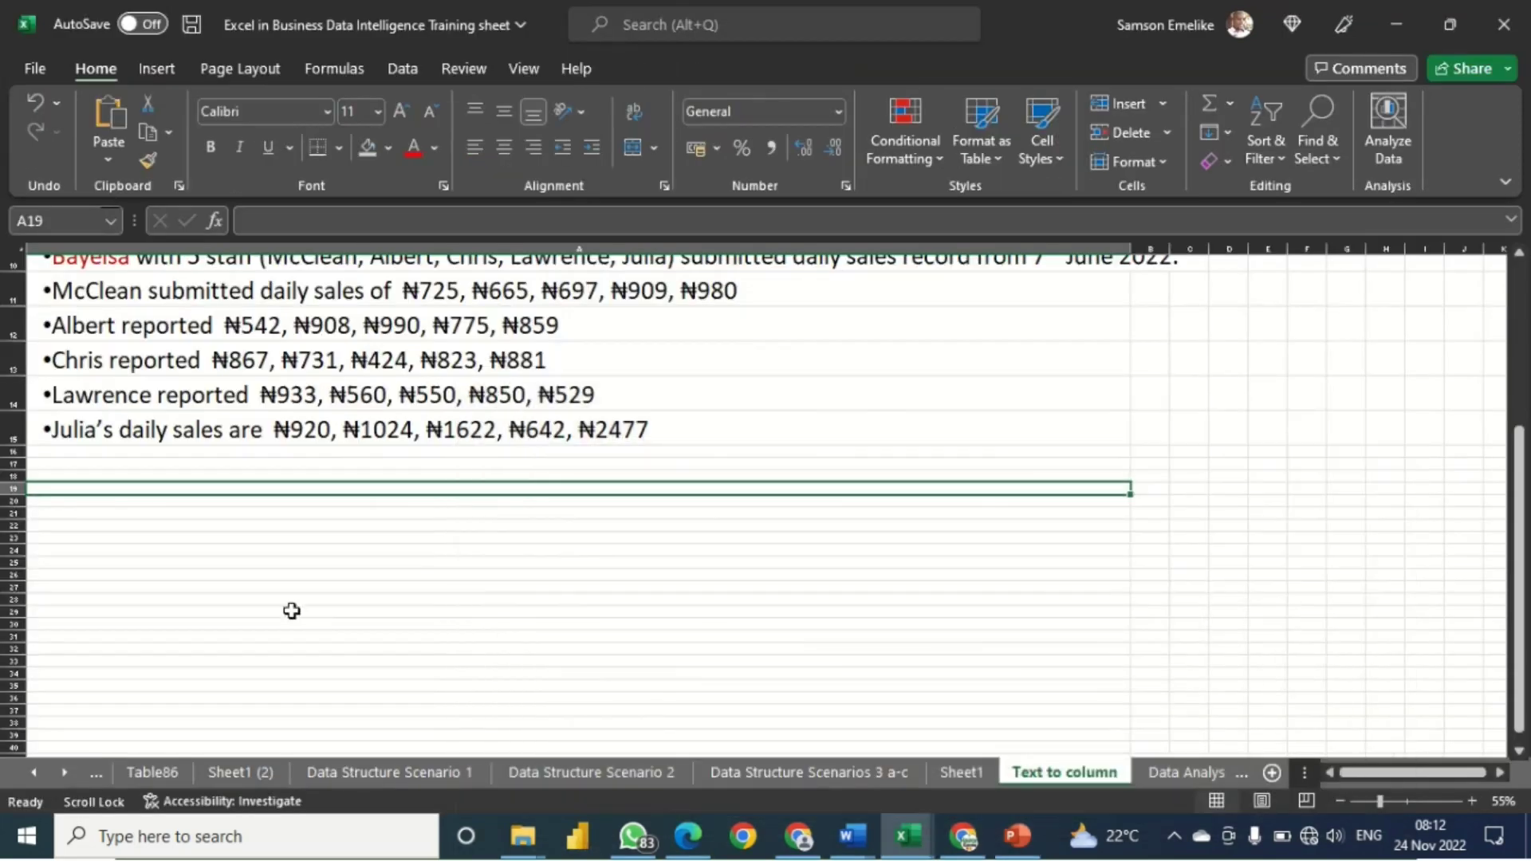
text(•Rivers with 6 staff submitted daily sales record from 7th June 2022. •Debbie submitted daily sales of  ₦964, ₦2,530, ₦1,936, ₦1,821, ₦1,923 •Patricia reported  ₦1,648, ₦1,050, ₦1,857, ₦1,963, ₦1,993 •Victor reported  ₦825, ₦518, ₦1,044, ₦1,205, ₦1,390 •Grace reported  ₦1,833, ₦1,505, ₦1986, ₦1,082, ₦2,113 •Hauwa’s daily sales are  ₦1,025, ₦1,518, ₦1,744, ₦1,705, ₦1,990 •John reported sales as  ₦606, ₦655, ₦858, ₦682, ₦842)
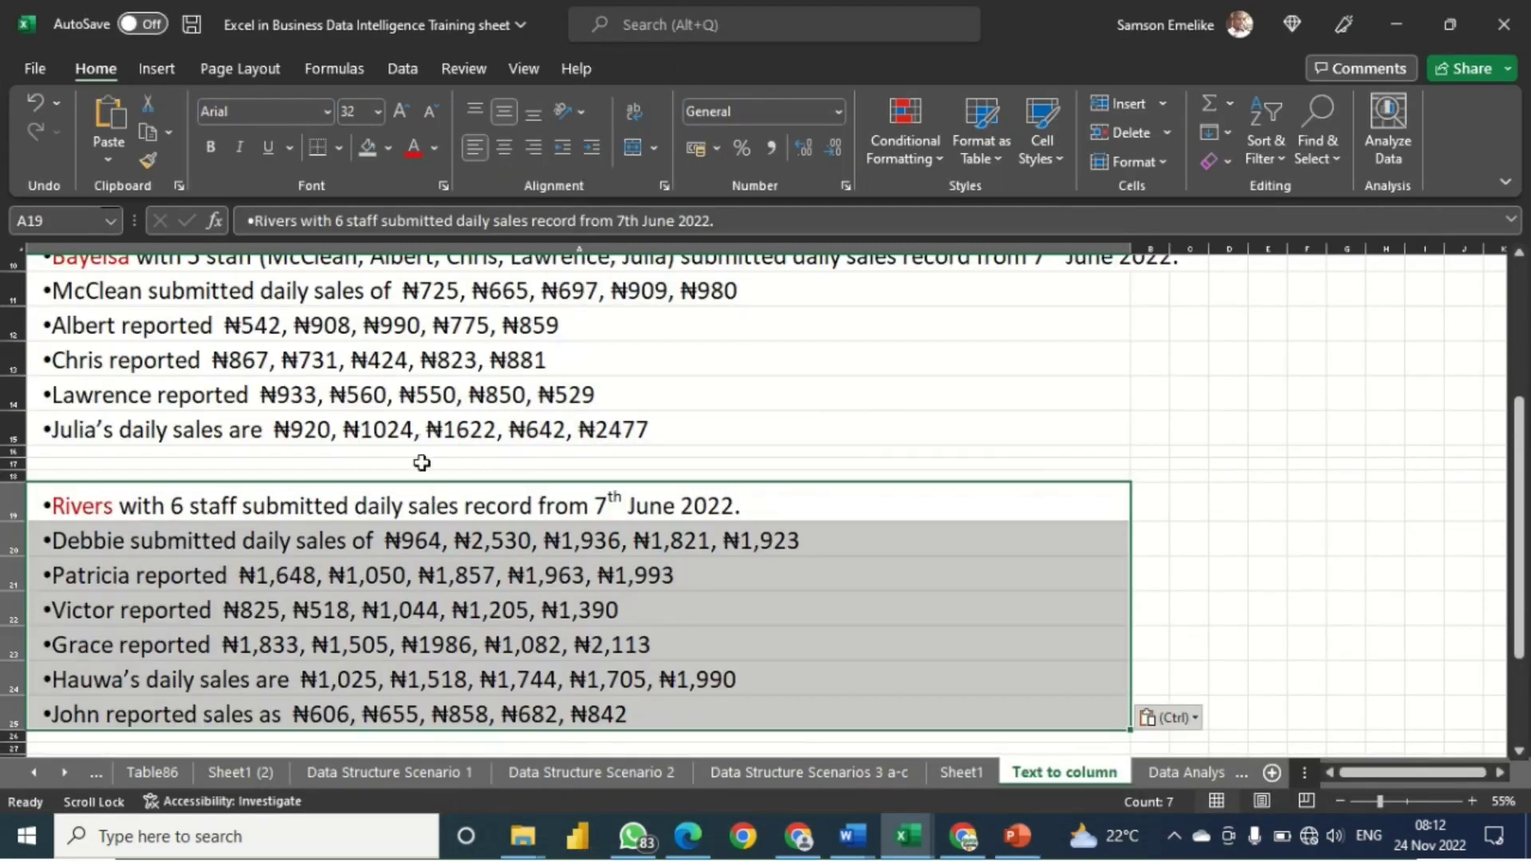
Start Text to Columns on the Akwa Ibom records in A1:A6 and choose Delimited as the original data type.
scroll(416, 501, up, 3)
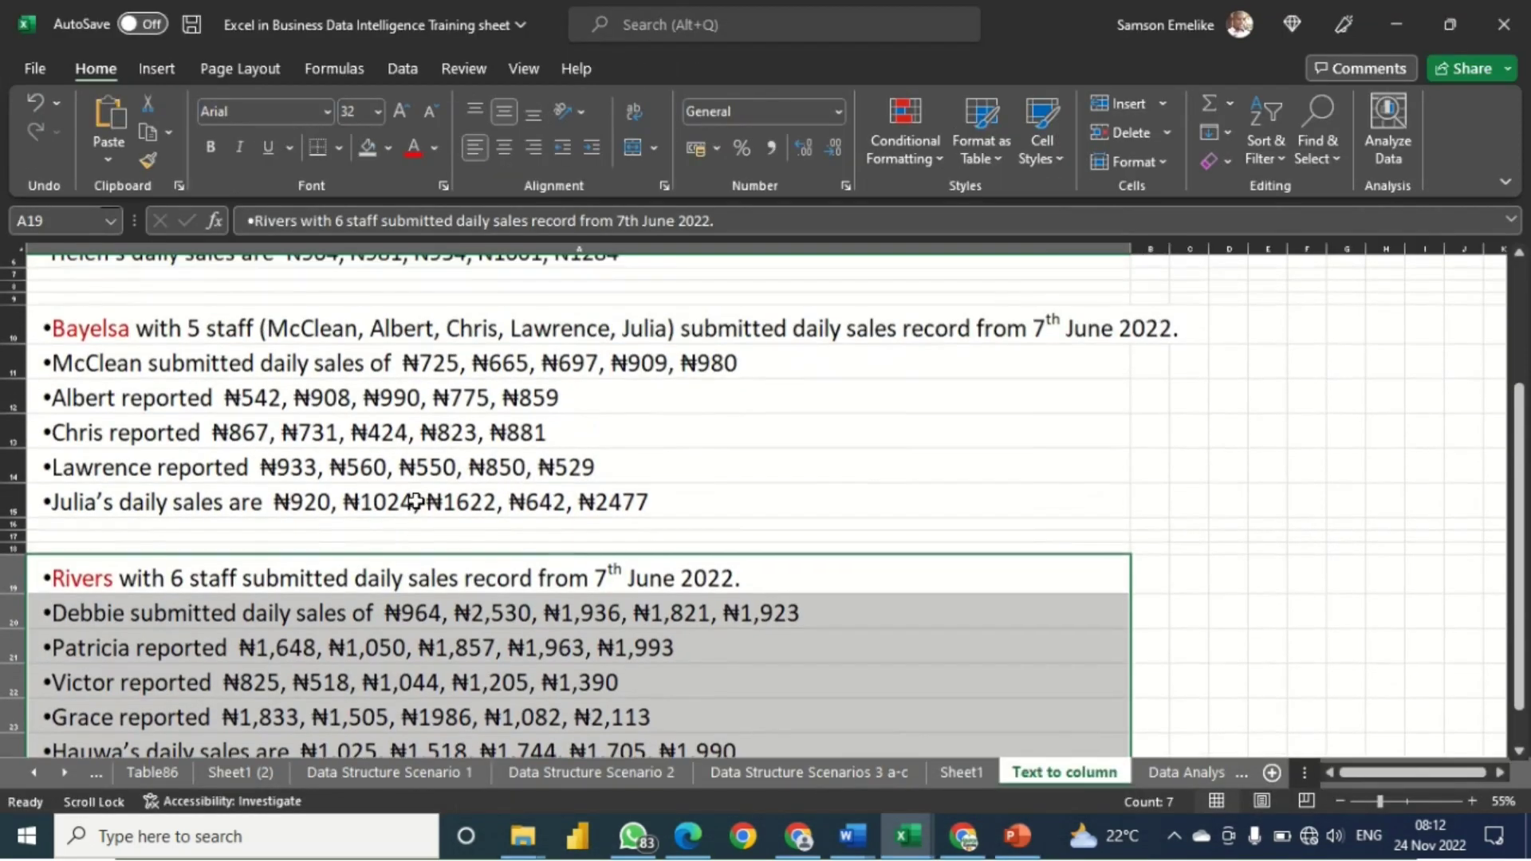
scroll(416, 500, up, 4)
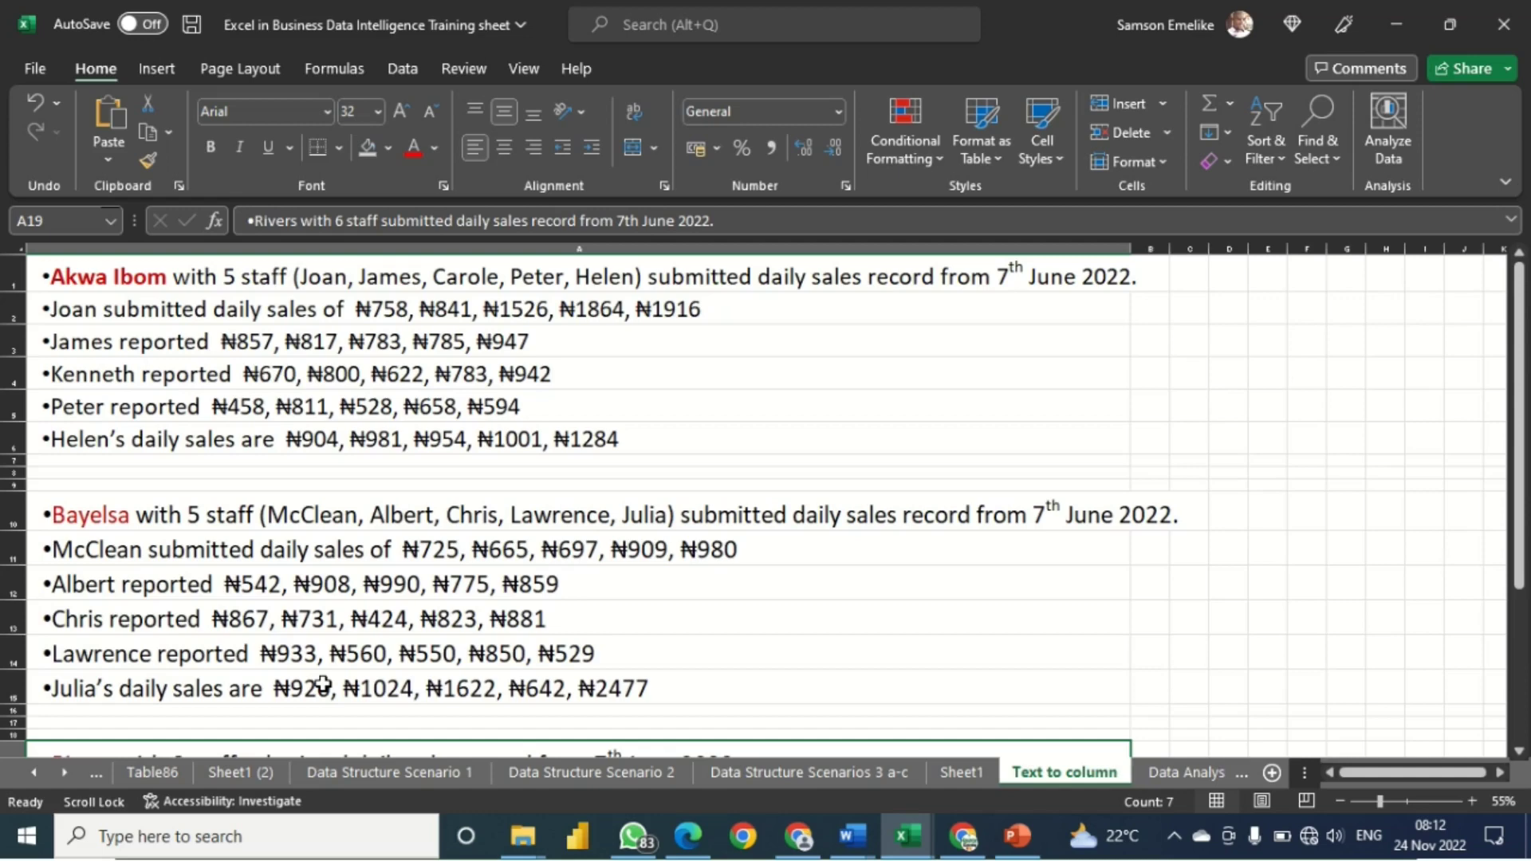
click(325, 275)
mouse_move(327, 333)
mouse_down()
mouse_move(342, 745)
mouse_move(359, 728)
mouse_up()
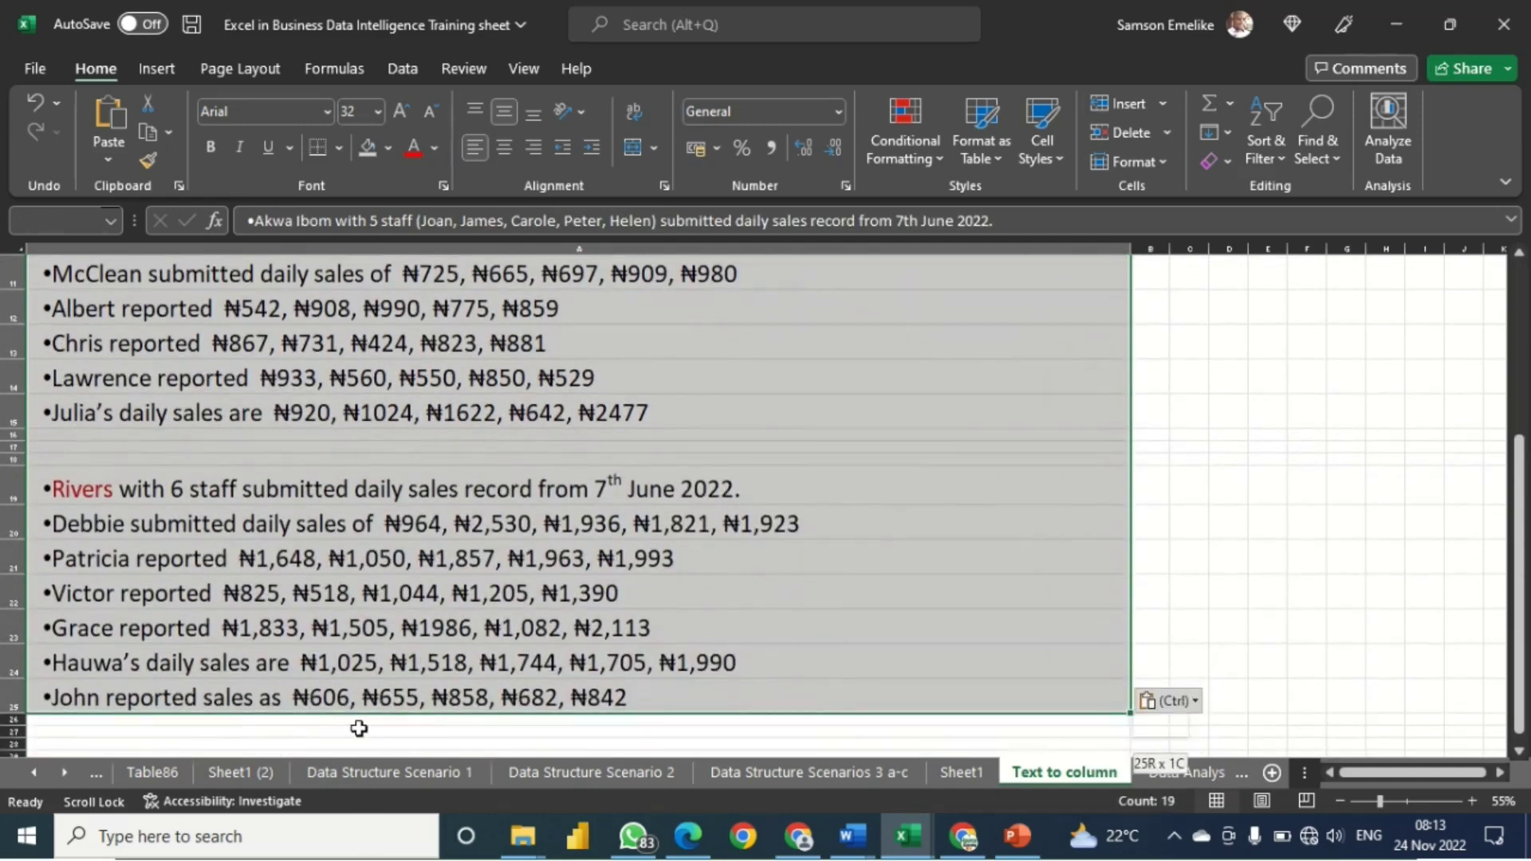
scroll(360, 709, up, 3)
scroll(359, 694, up, 1)
drag(226, 269, 222, 431)
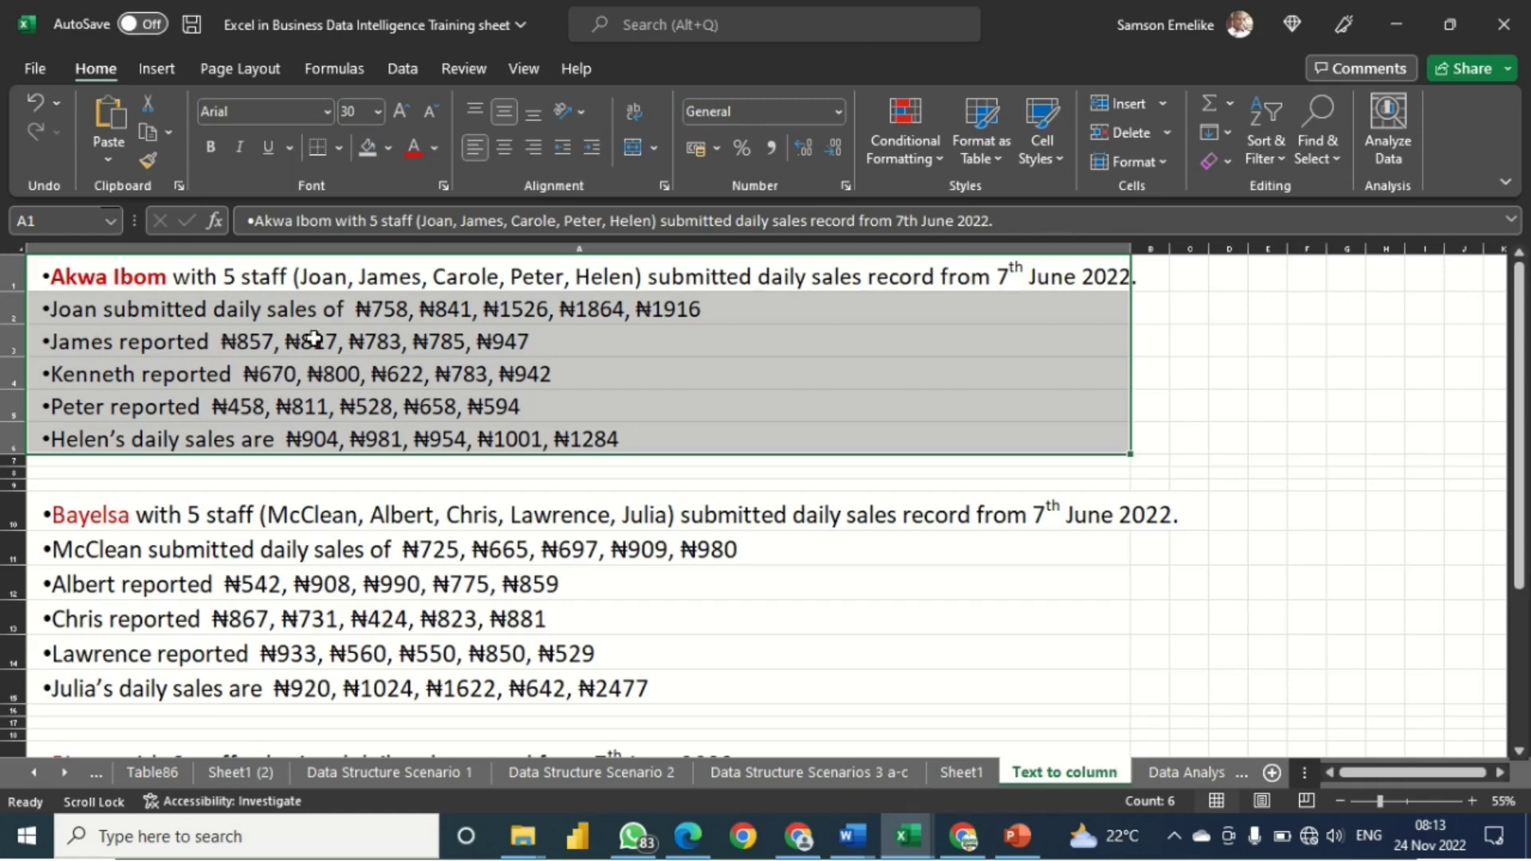
click(402, 68)
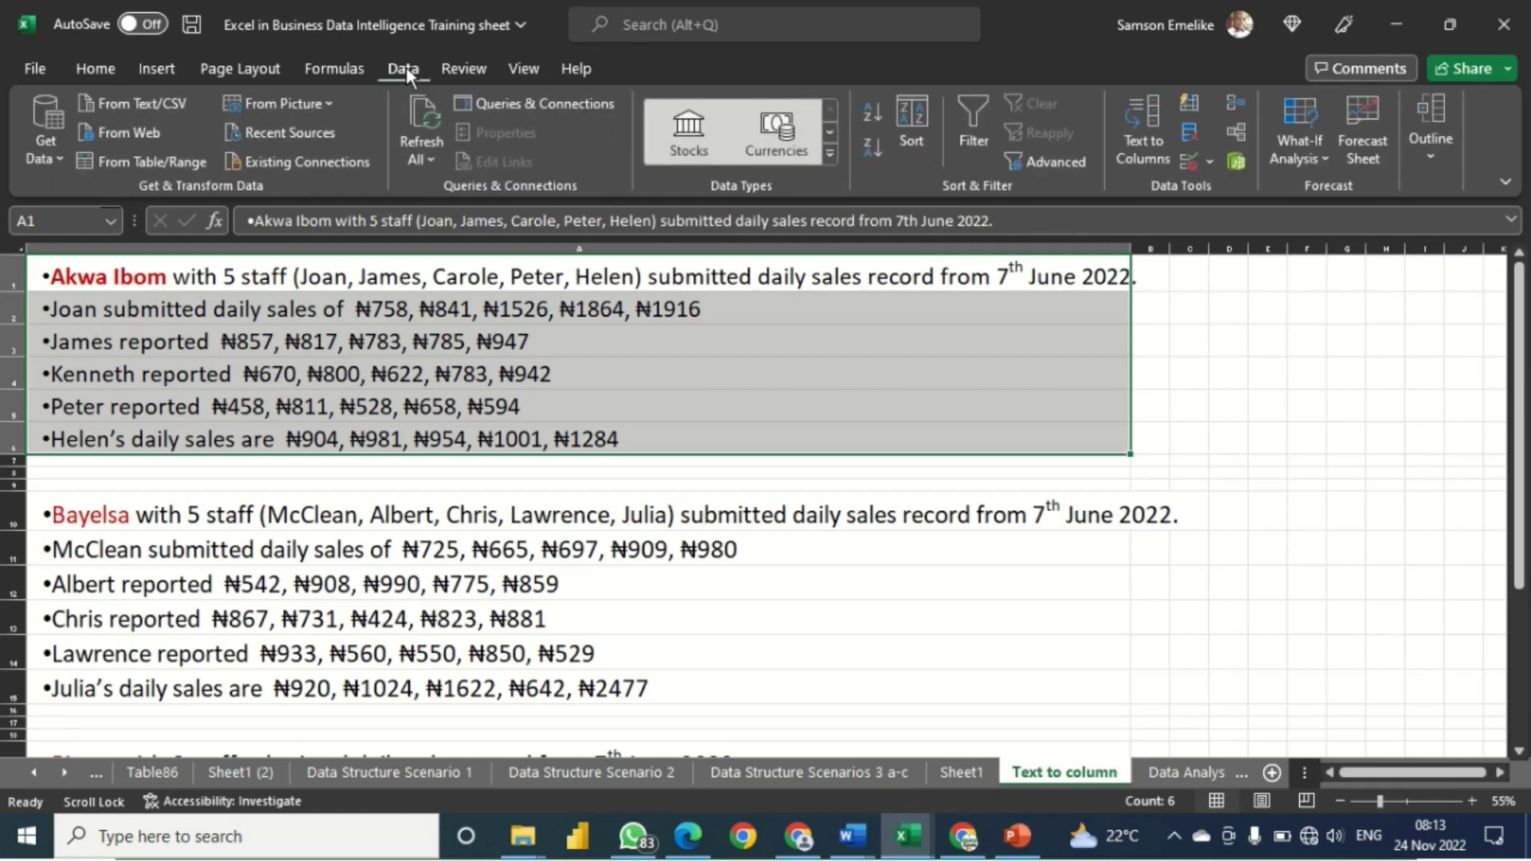
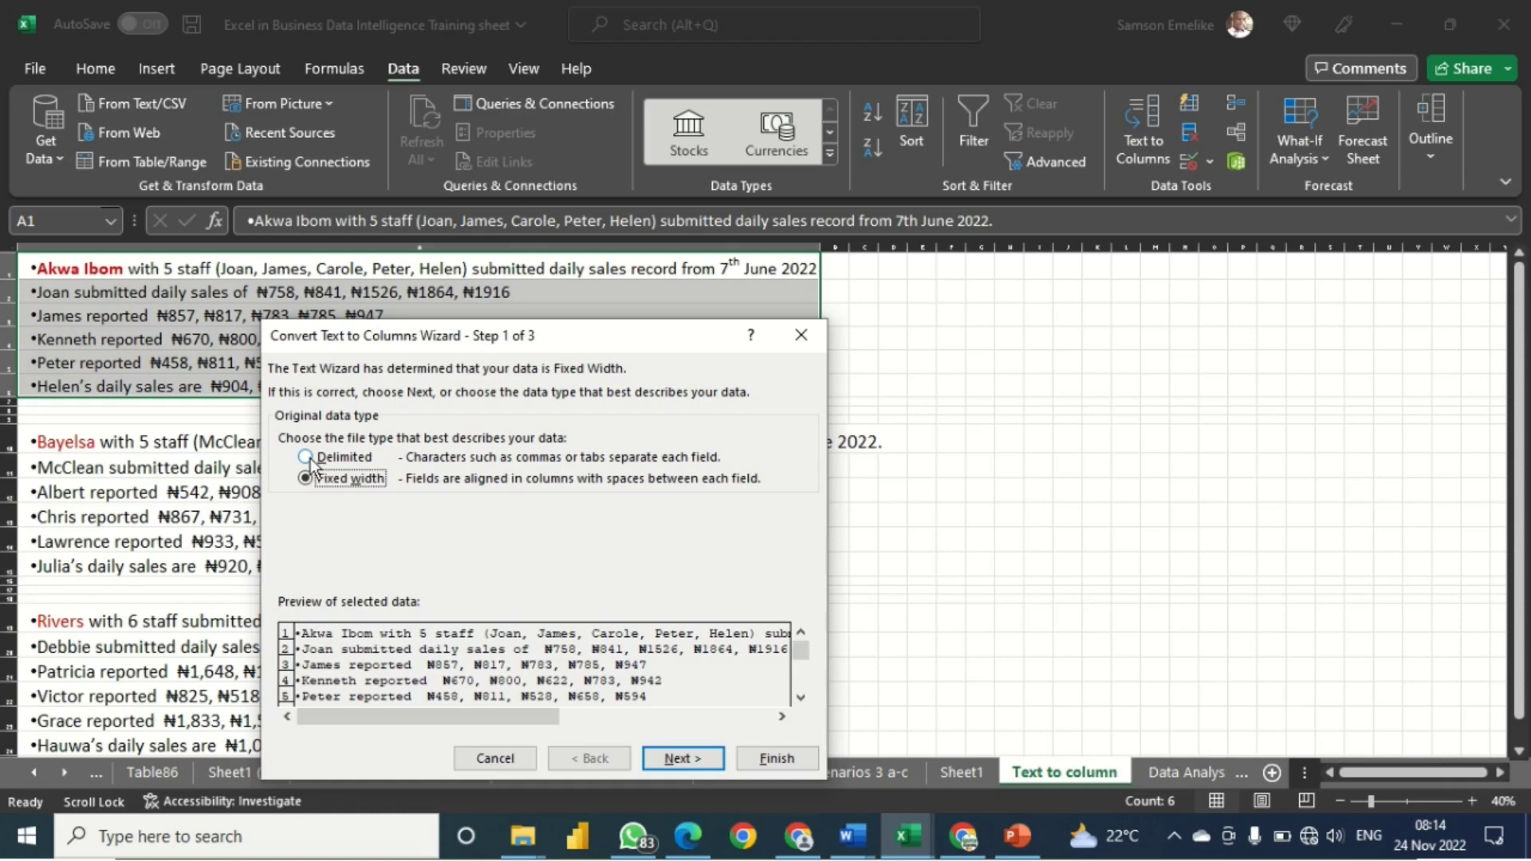
click(304, 457)
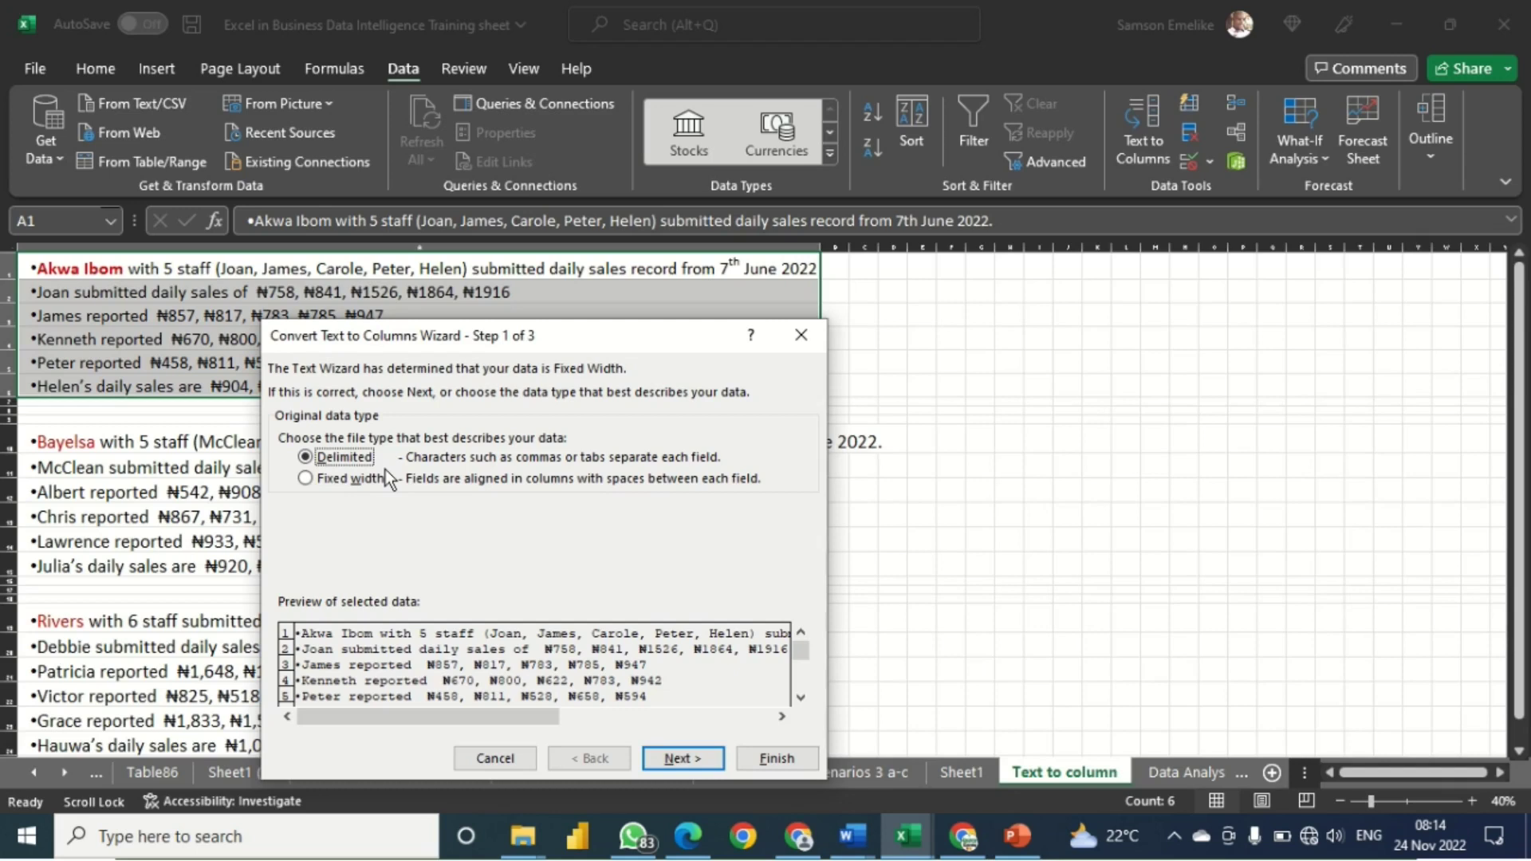
drag(563, 335, 557, 429)
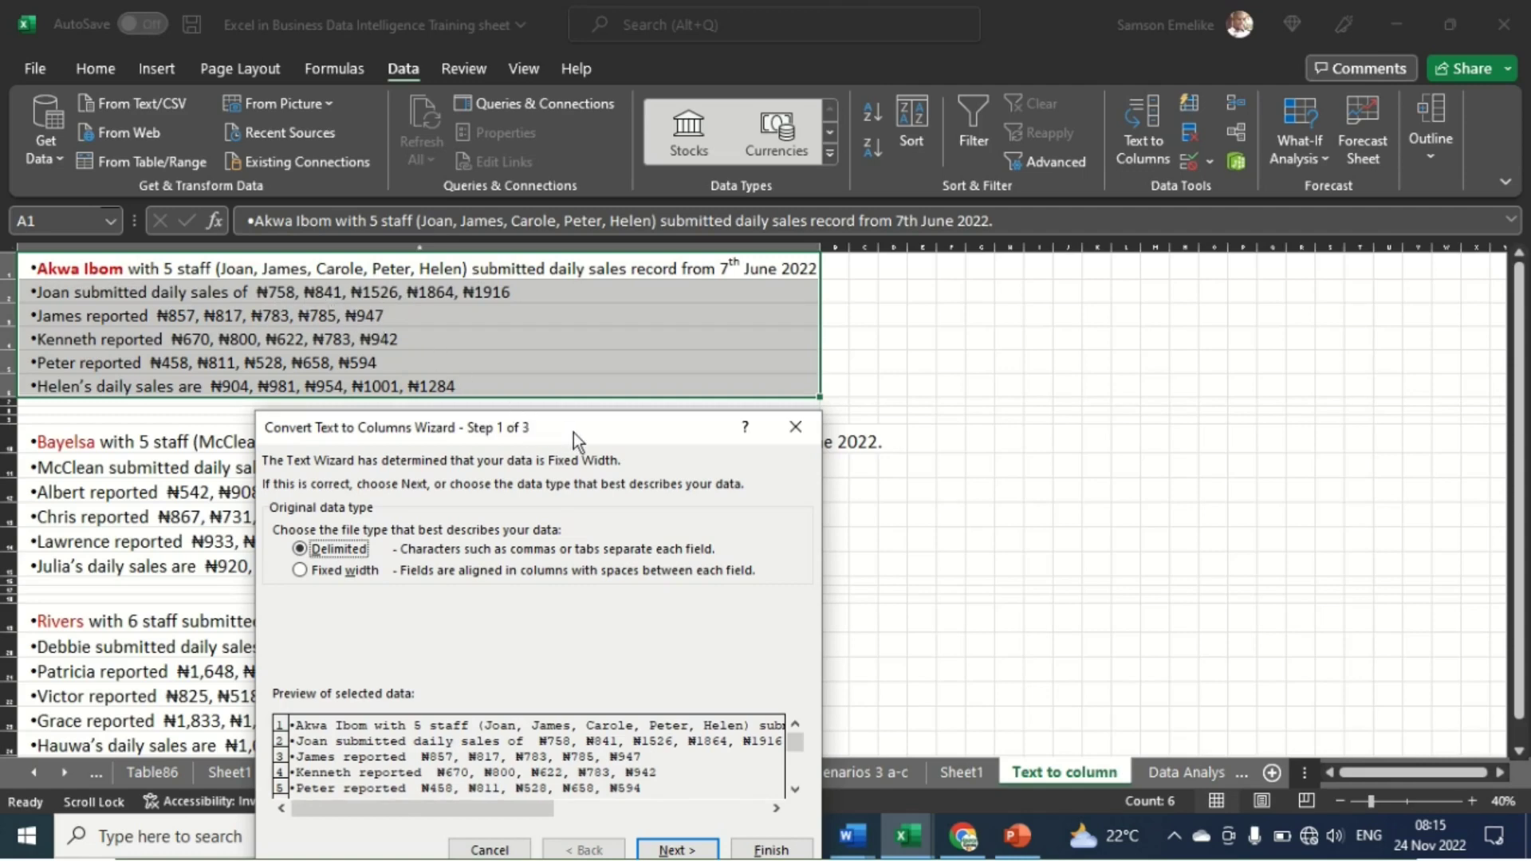
drag(573, 432, 659, 299)
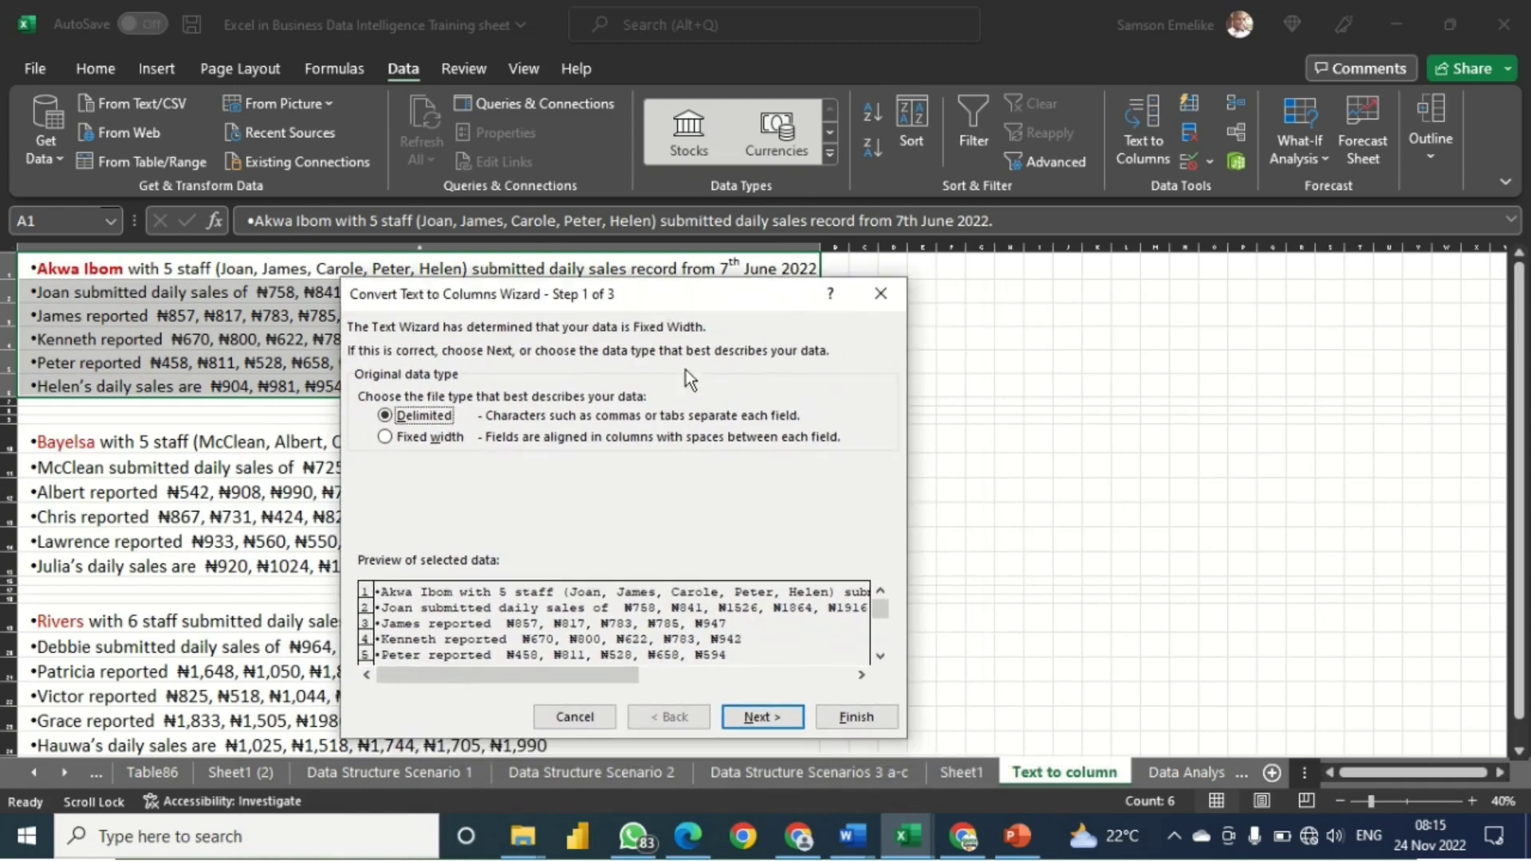
click(770, 716)
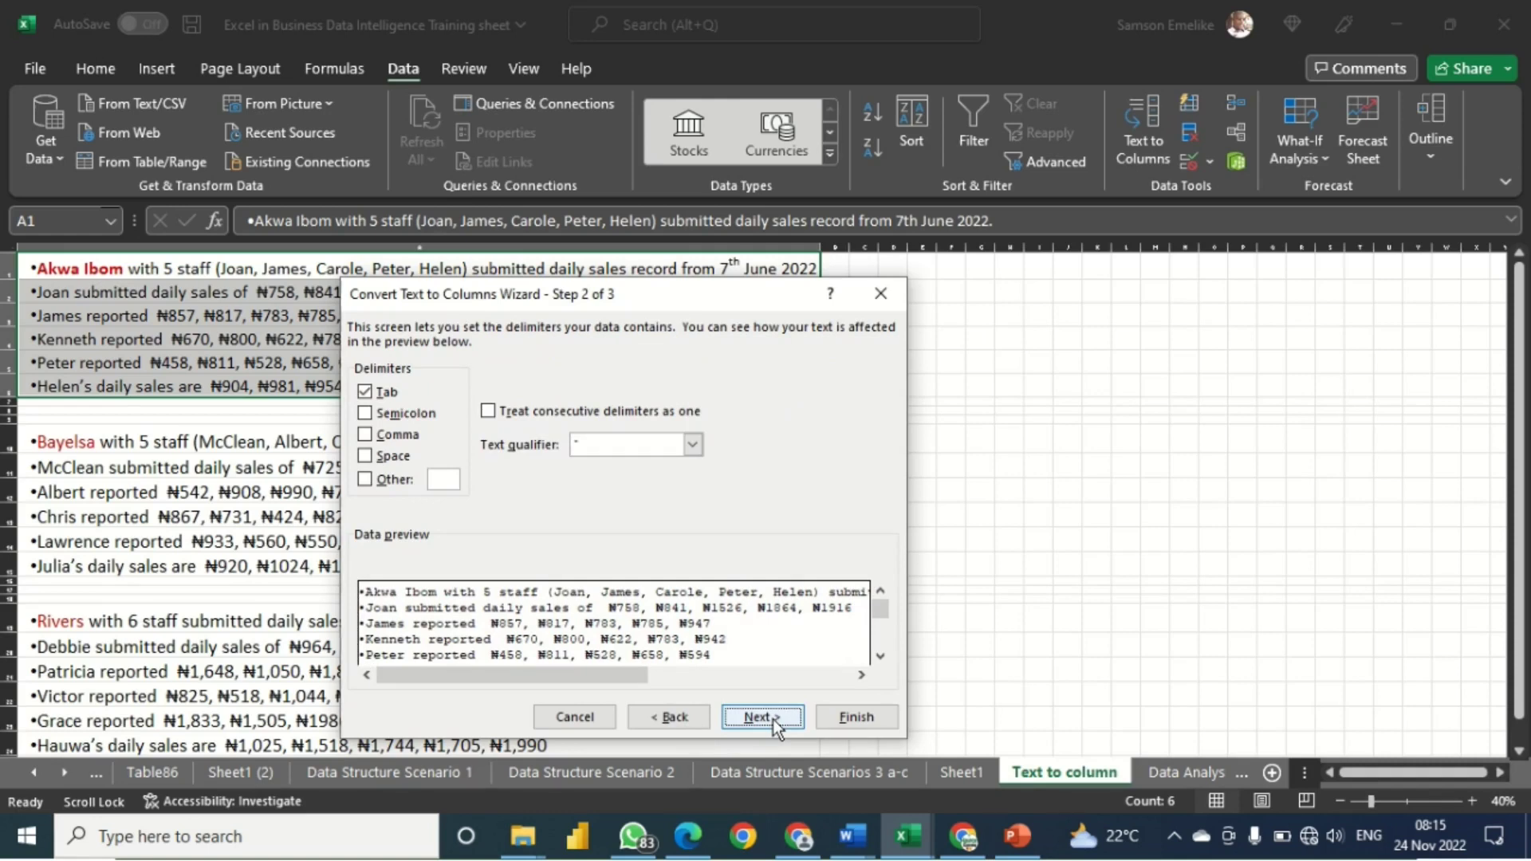
Set Comma and Space as the delimiters instead of Tab, treating consecutive delimiters as one, and proceed to the column data format.
click(366, 392)
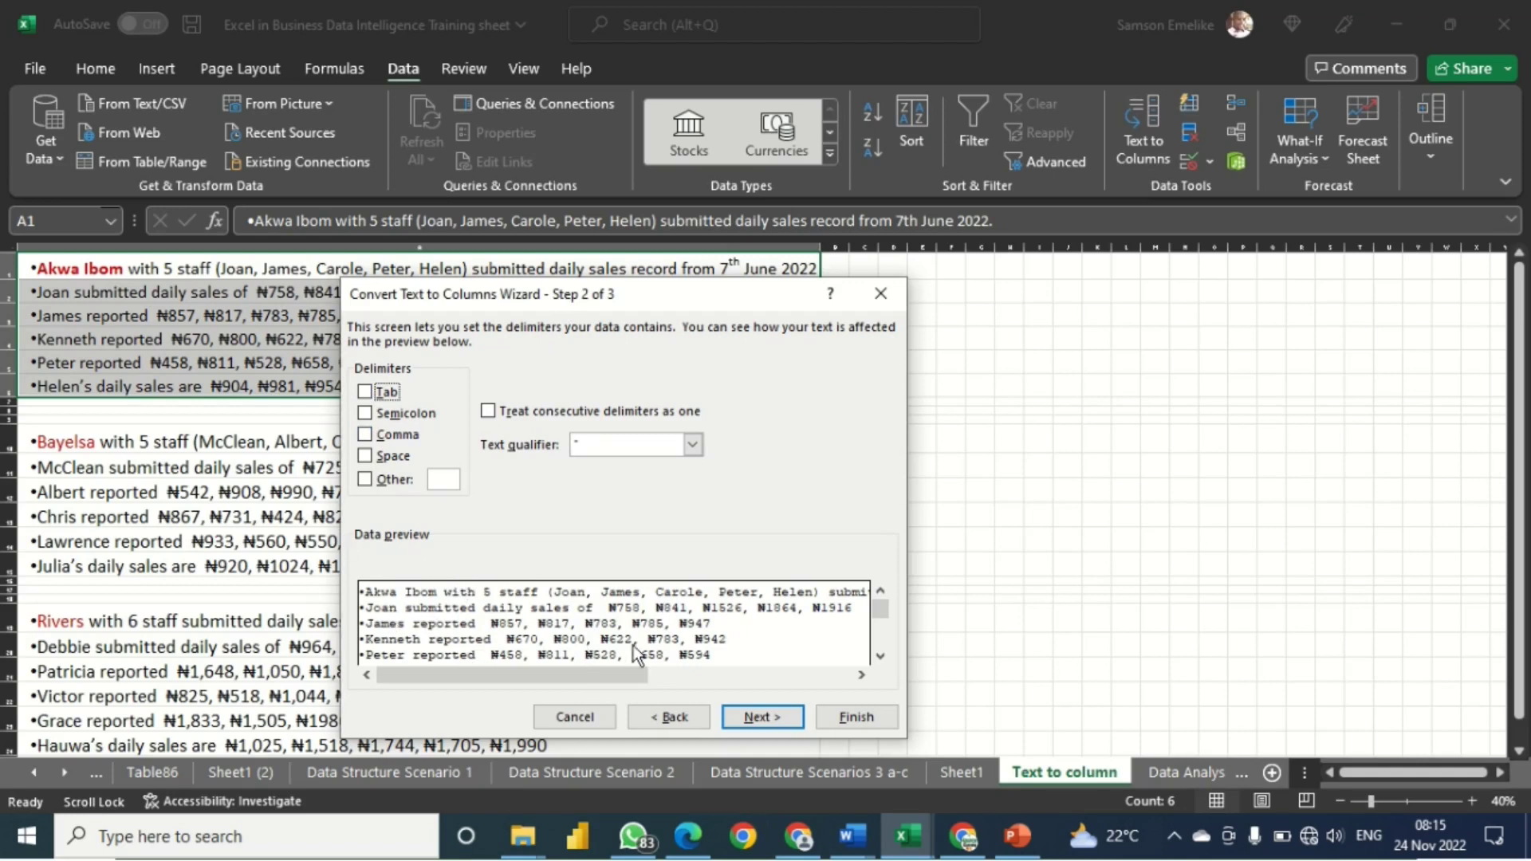
click(367, 436)
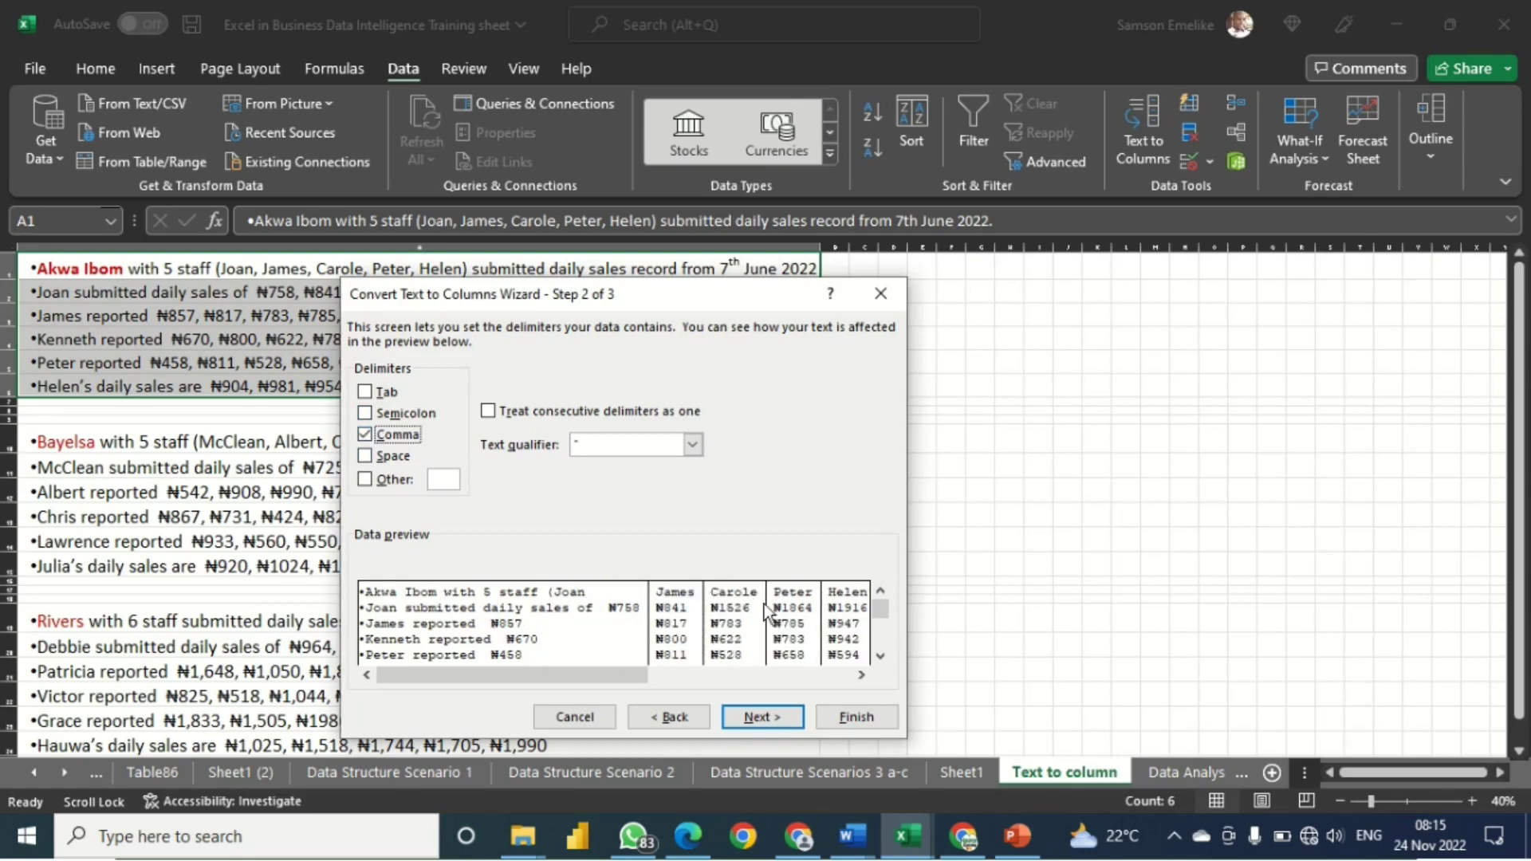
drag(686, 307, 1179, 300)
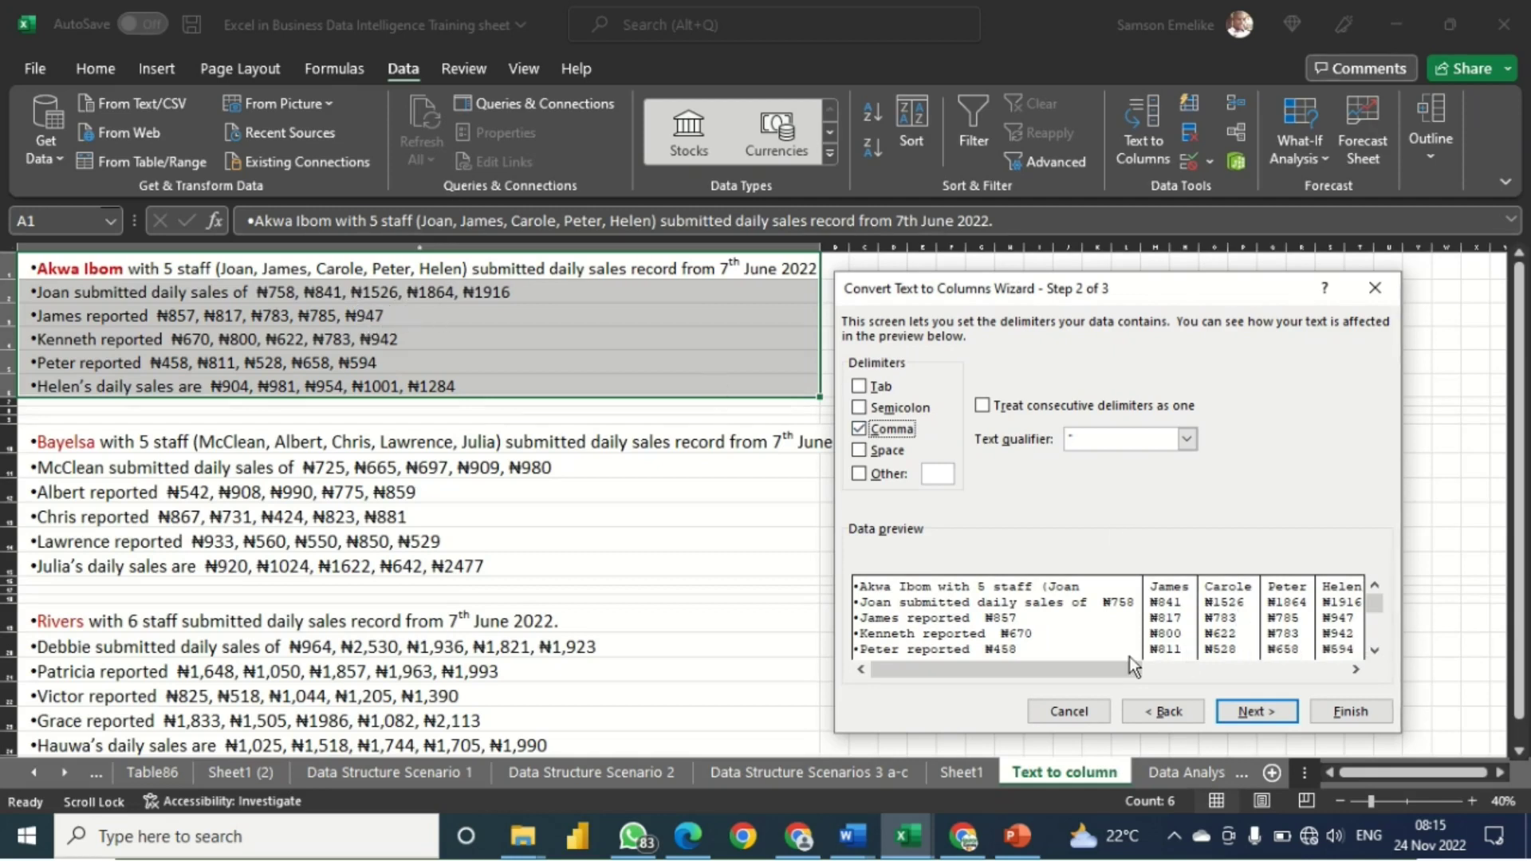
drag(1102, 674, 1359, 676)
drag(1233, 668, 961, 674)
click(859, 451)
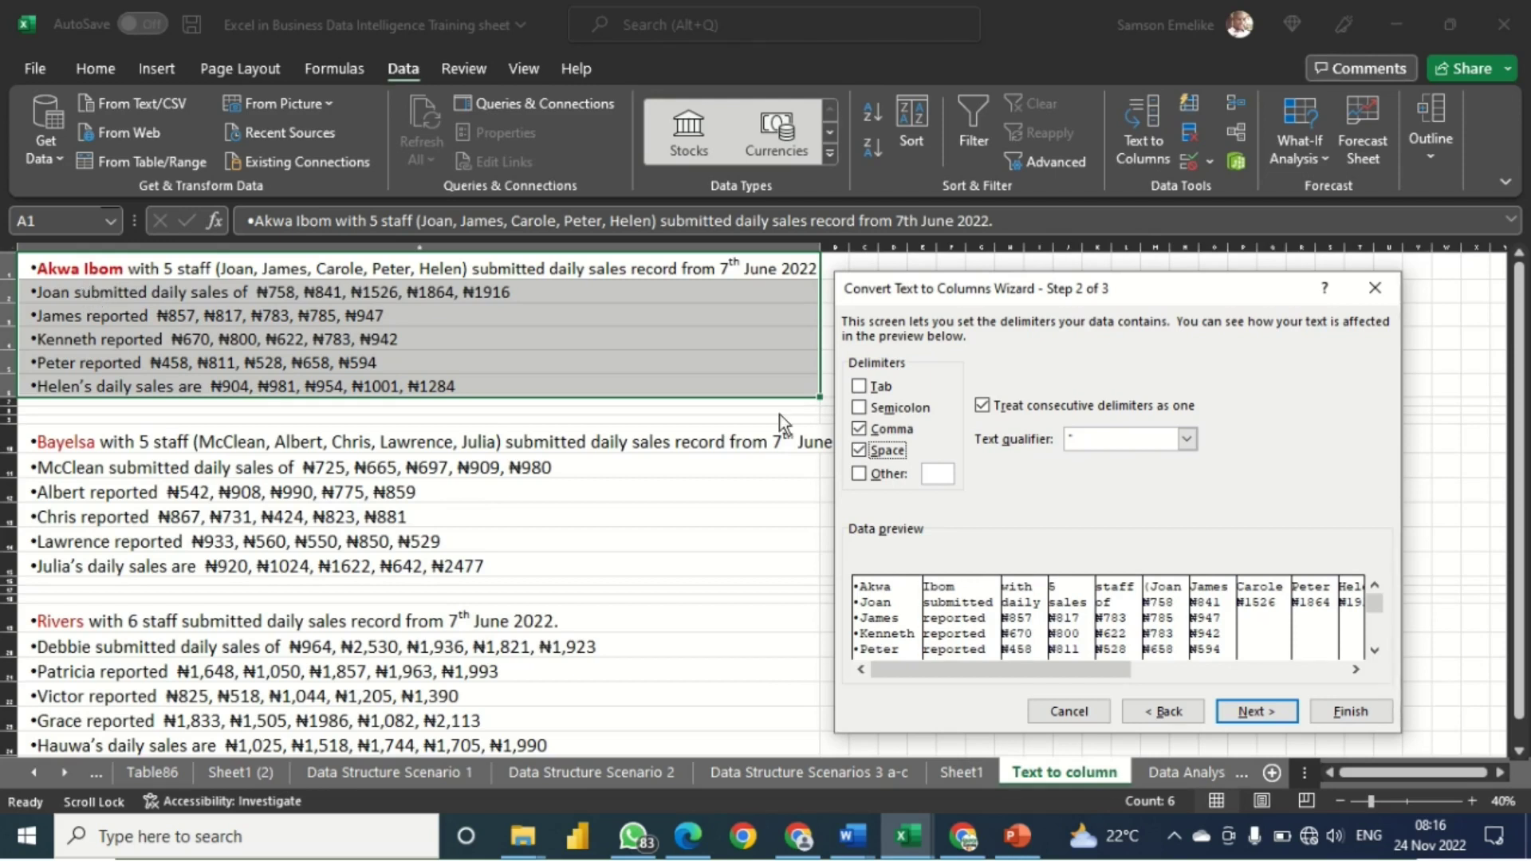
click(1272, 711)
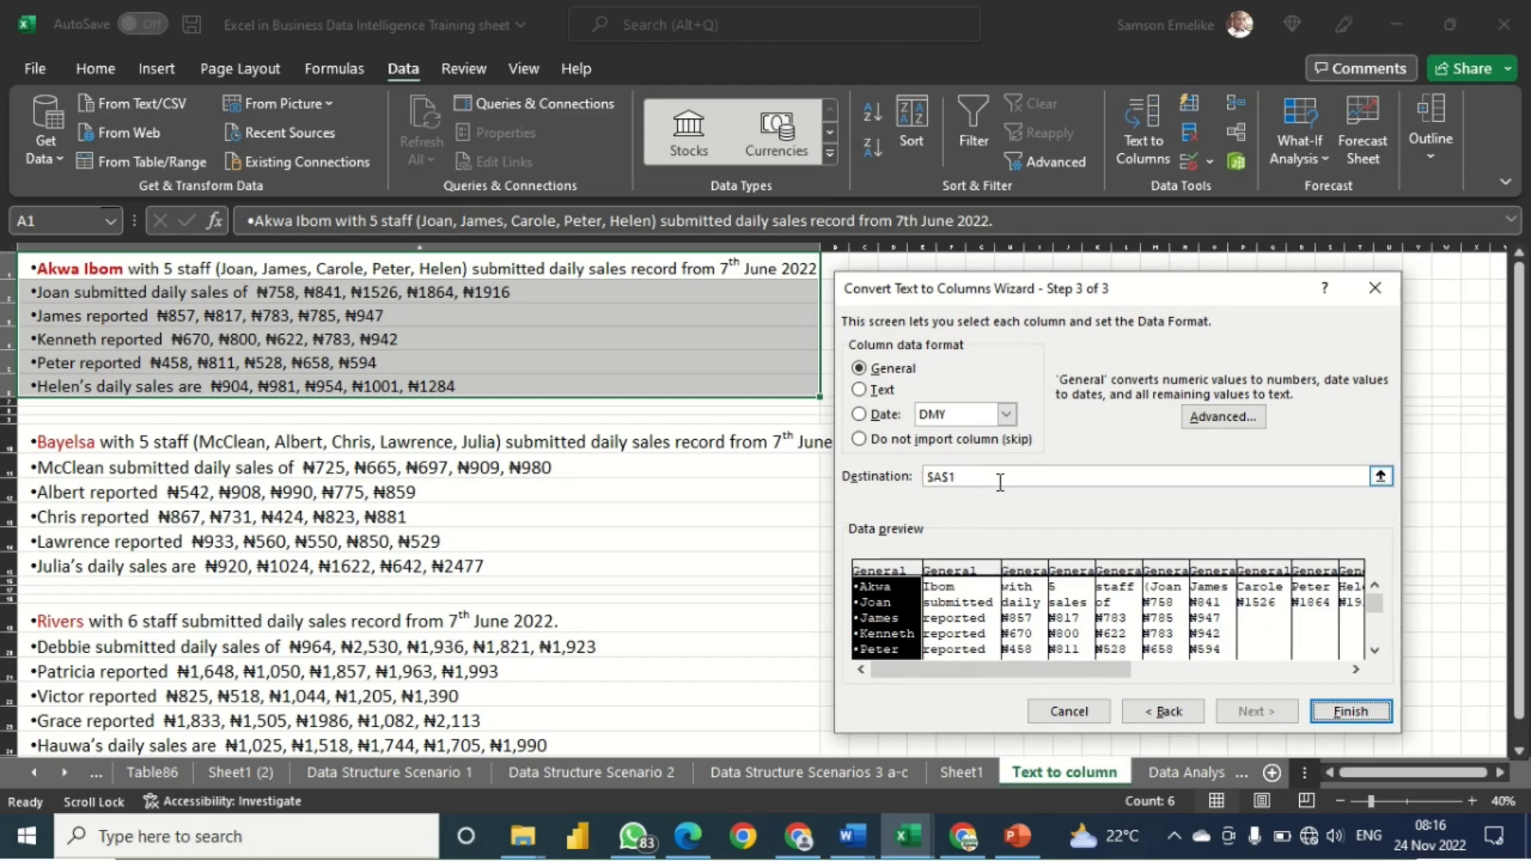
Set cell D1 as the destination for the split Akwa Ibom data and finish the Text to Columns conversion.
click(1381, 476)
drag(1117, 290, 1070, 642)
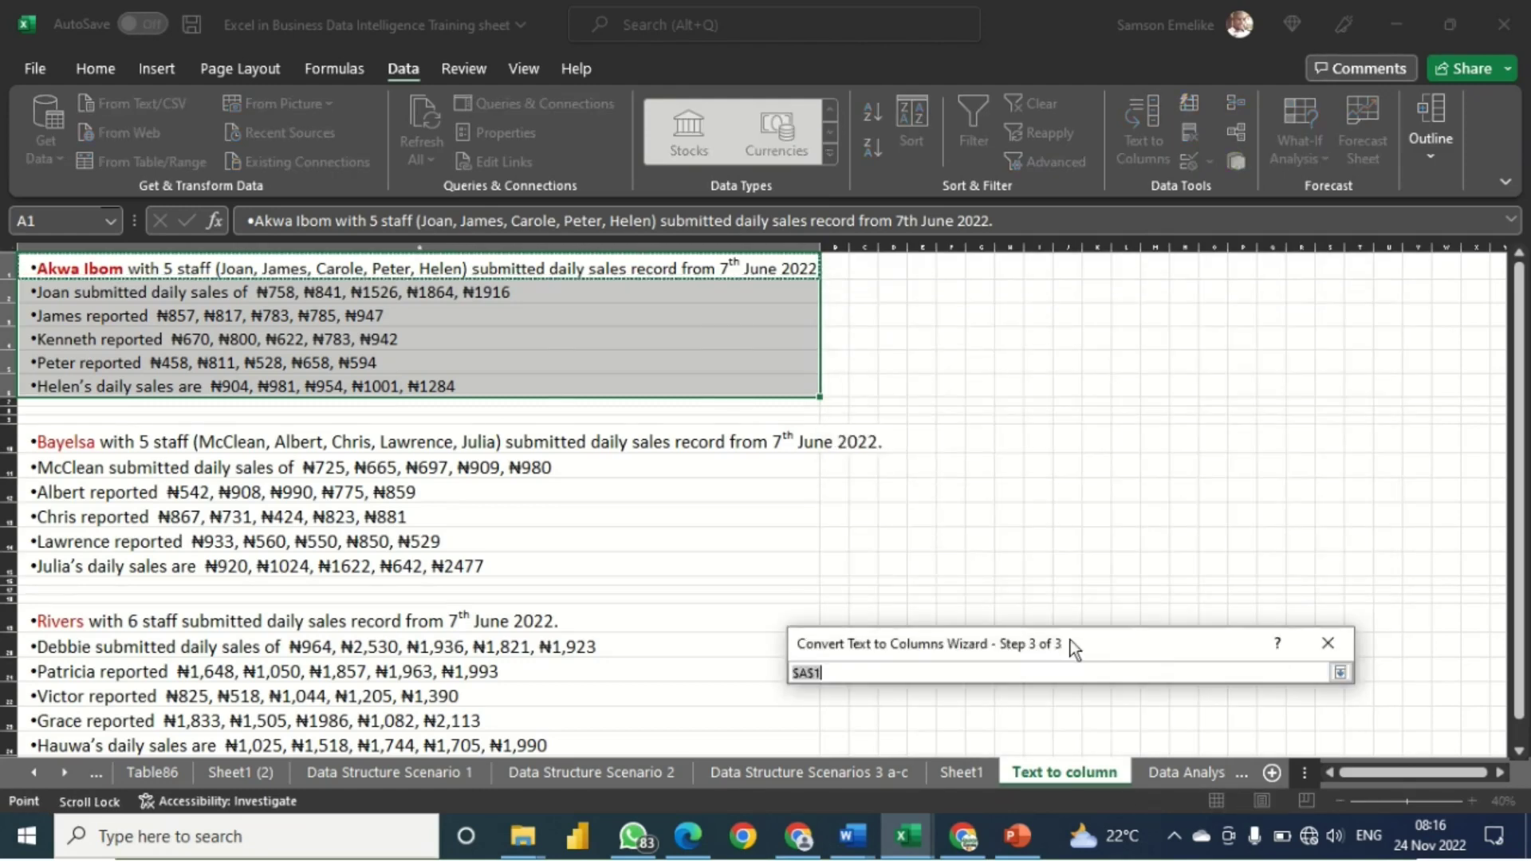
click(891, 263)
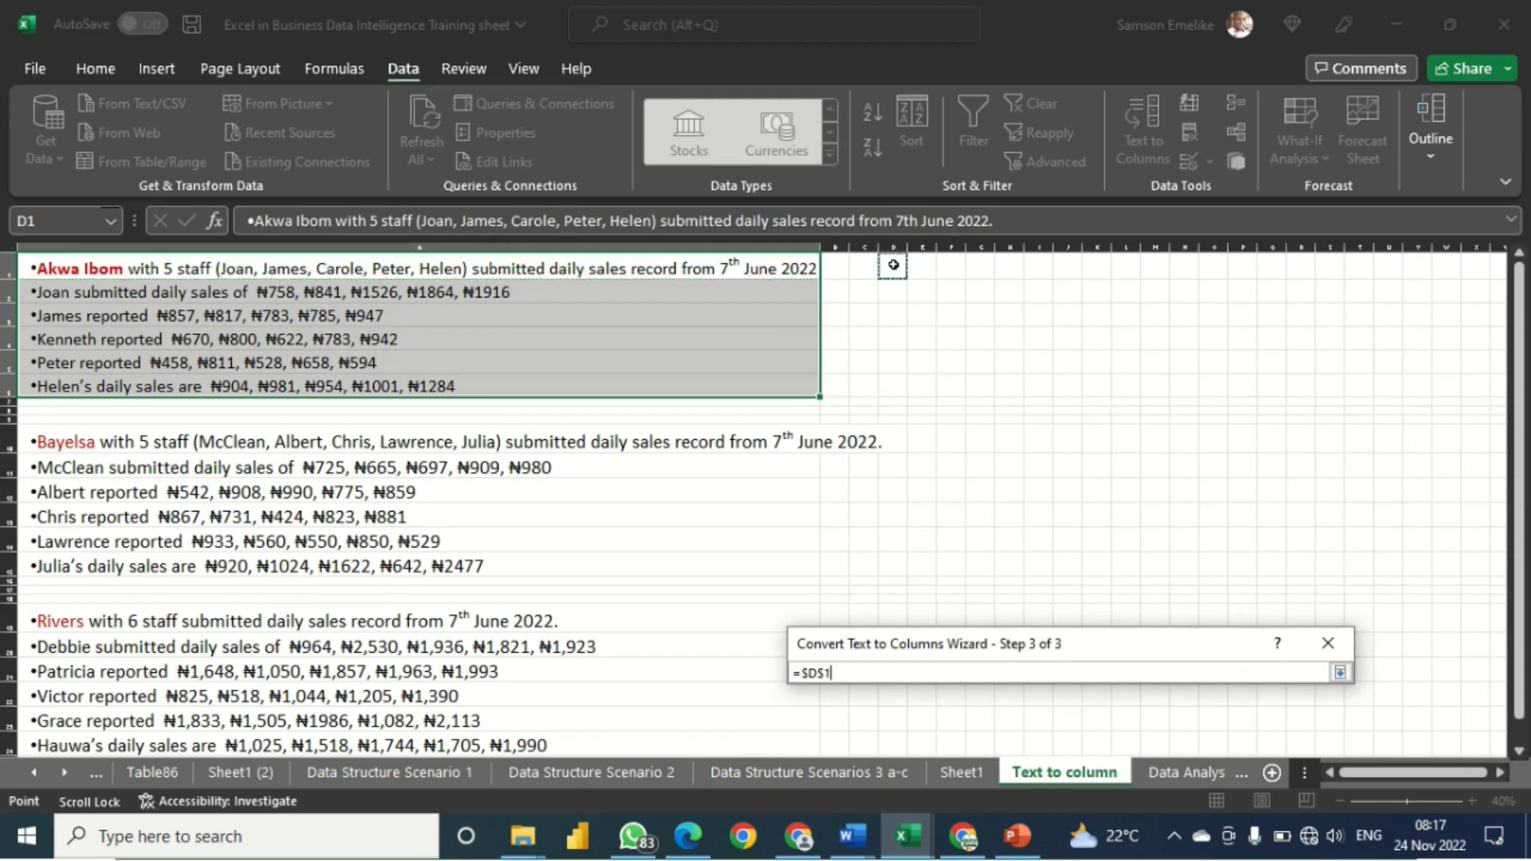
click(1339, 672)
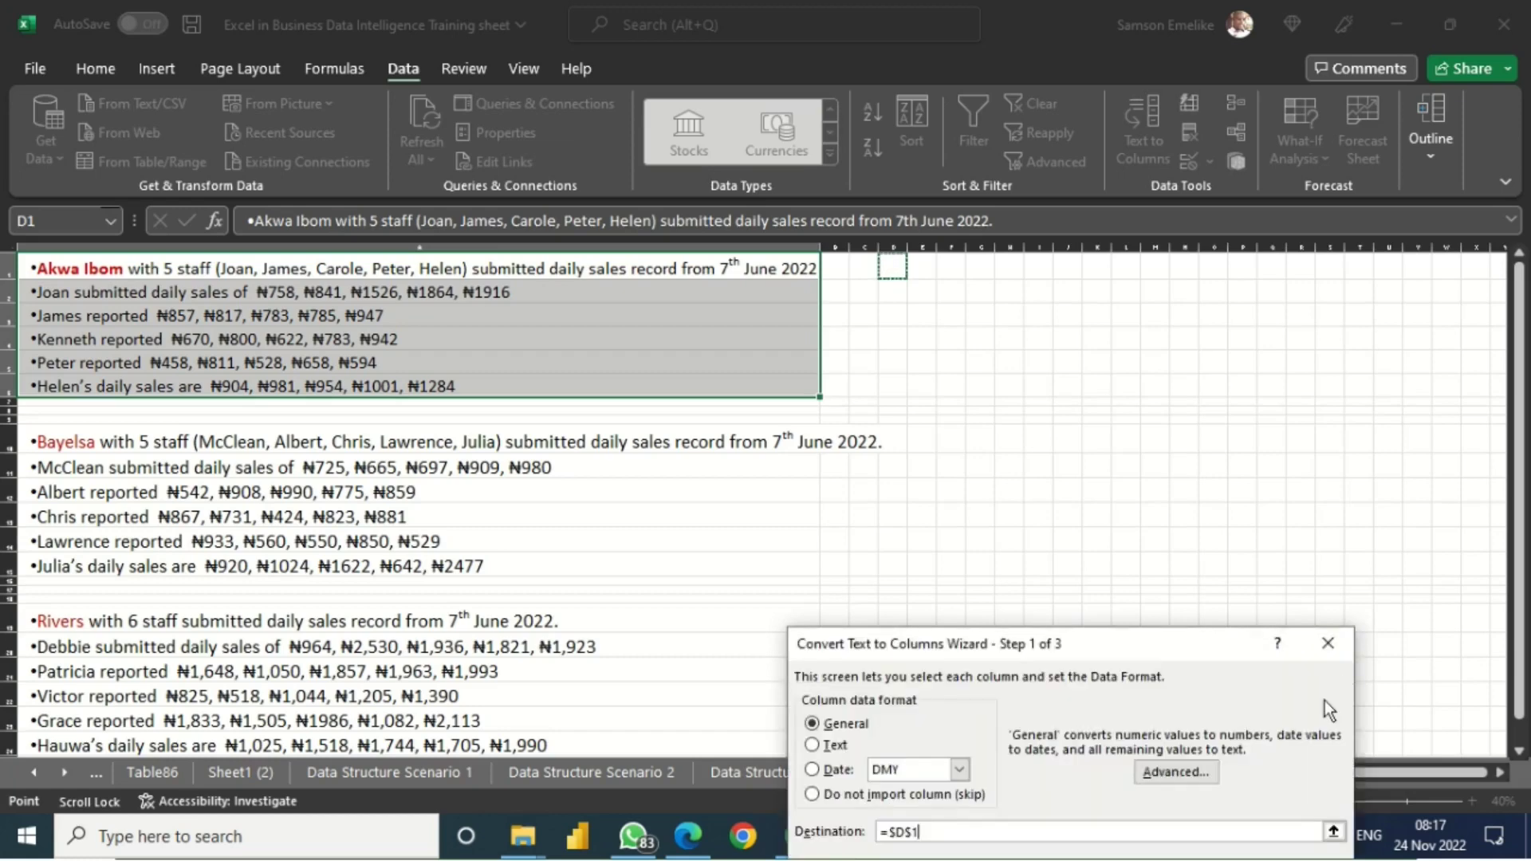
drag(1121, 642, 542, 306)
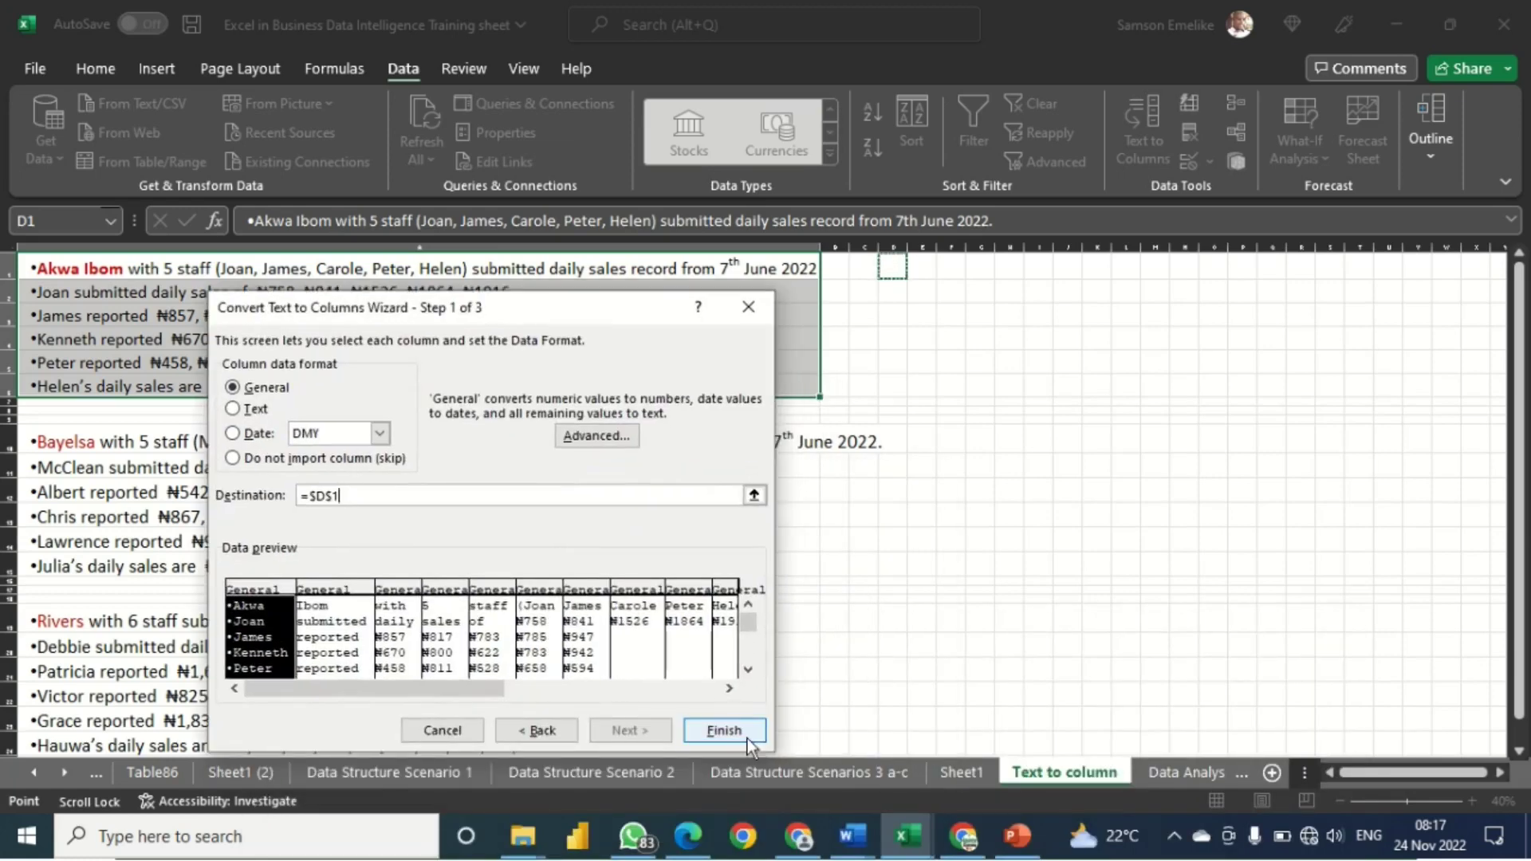
click(724, 730)
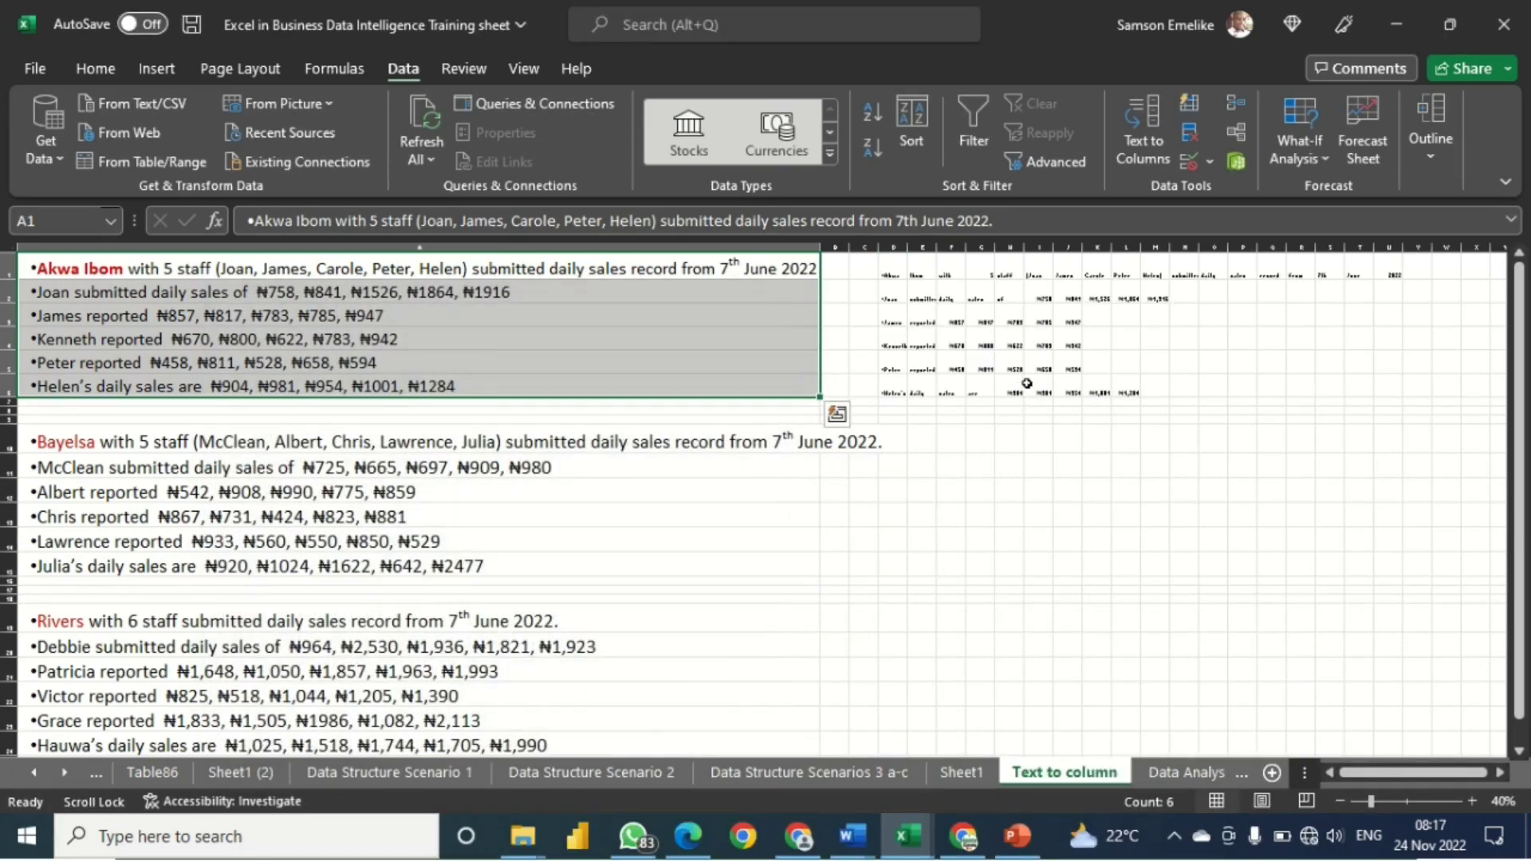
Increase the font size of the split data in columns D to U to 36.
click(893, 248)
drag(893, 248, 1499, 248)
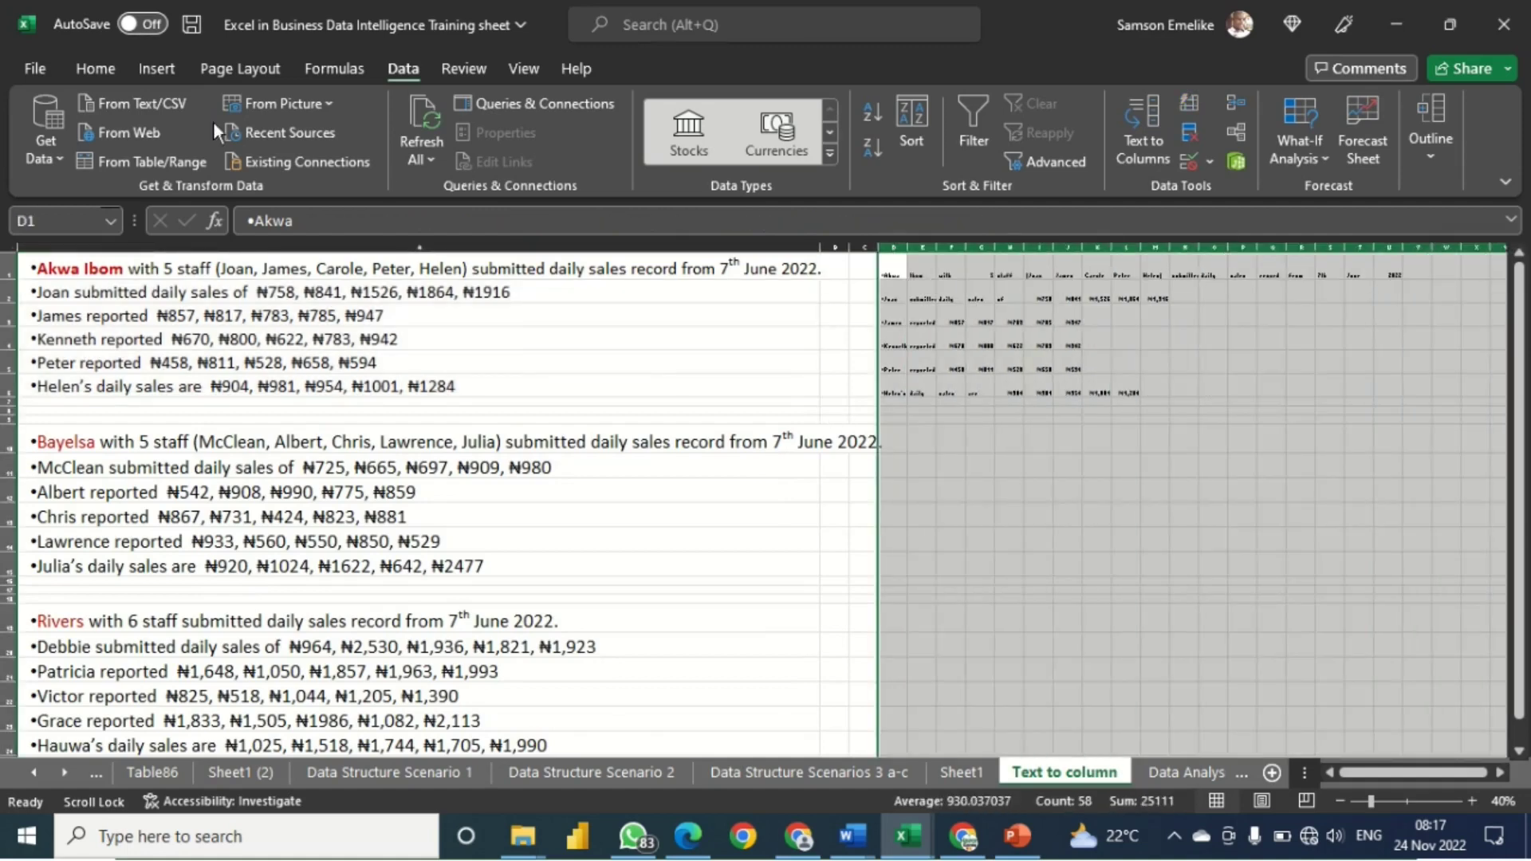
click(95, 70)
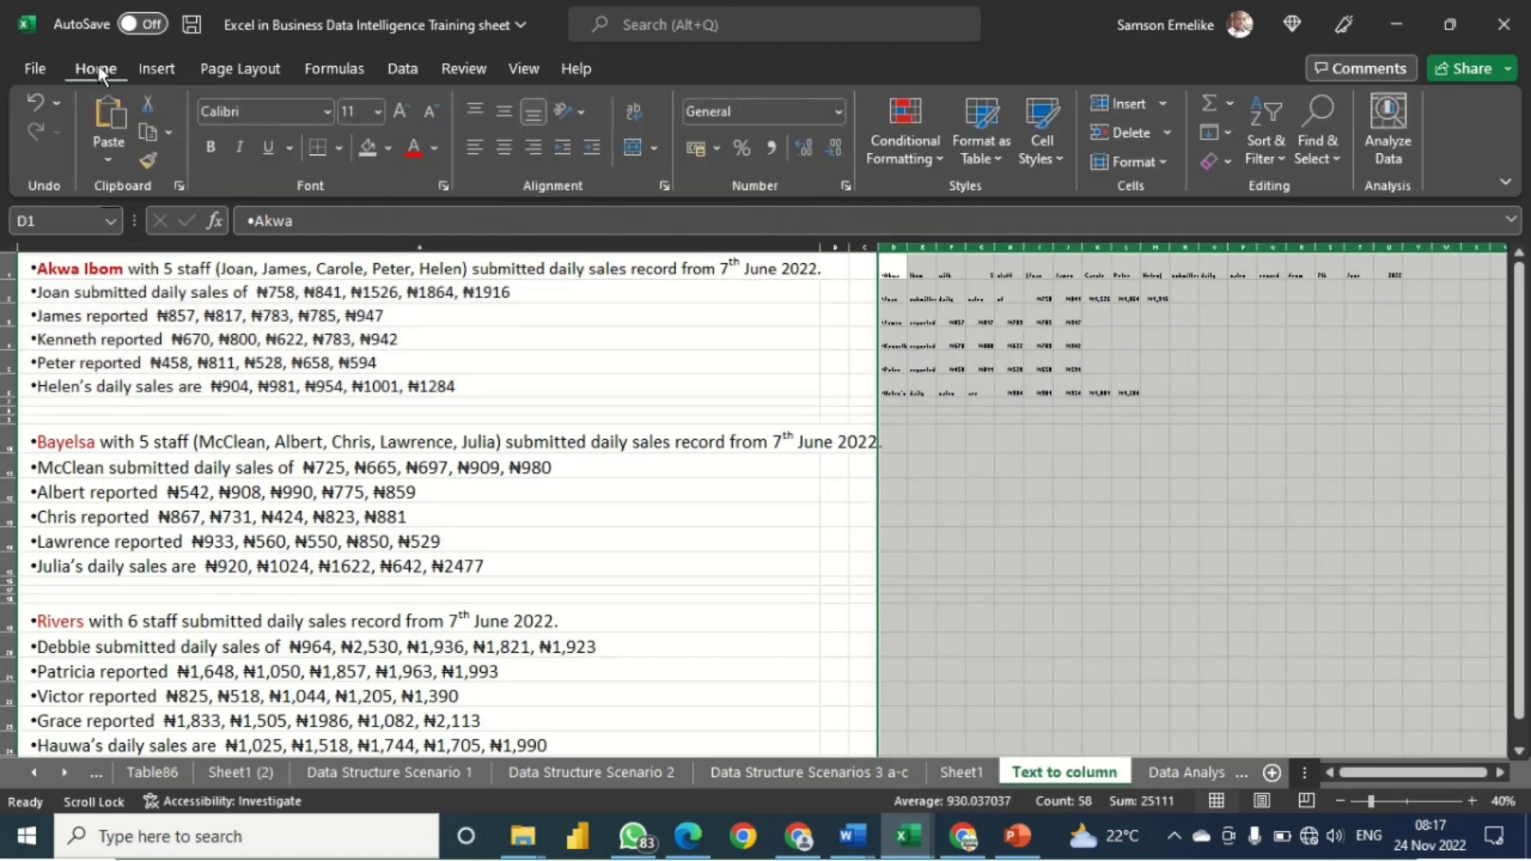
click(401, 112)
click(400, 111)
click(400, 111)
click(401, 111)
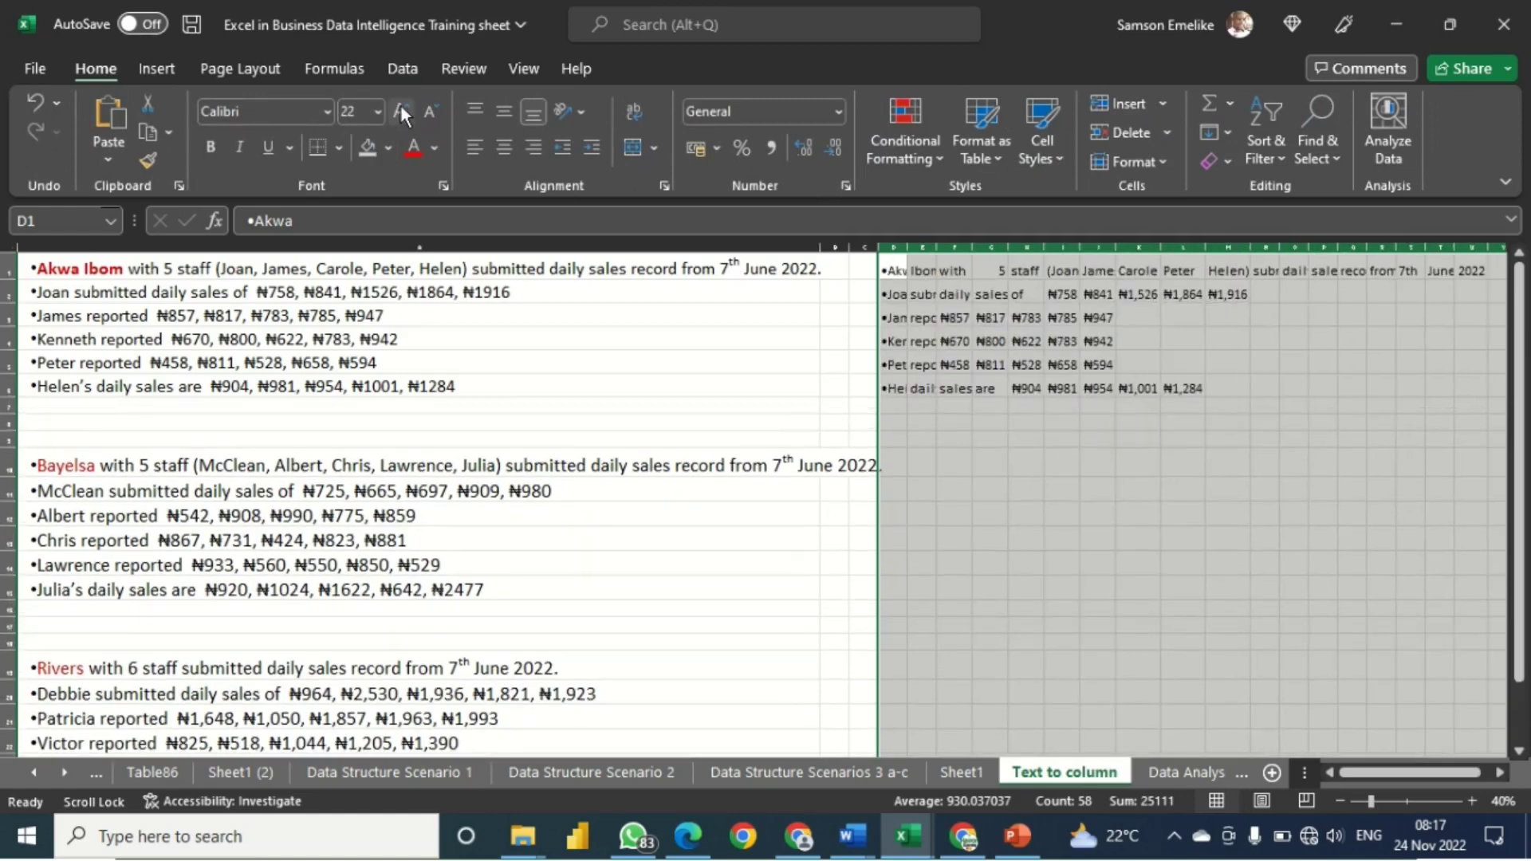
click(400, 112)
click(400, 112)
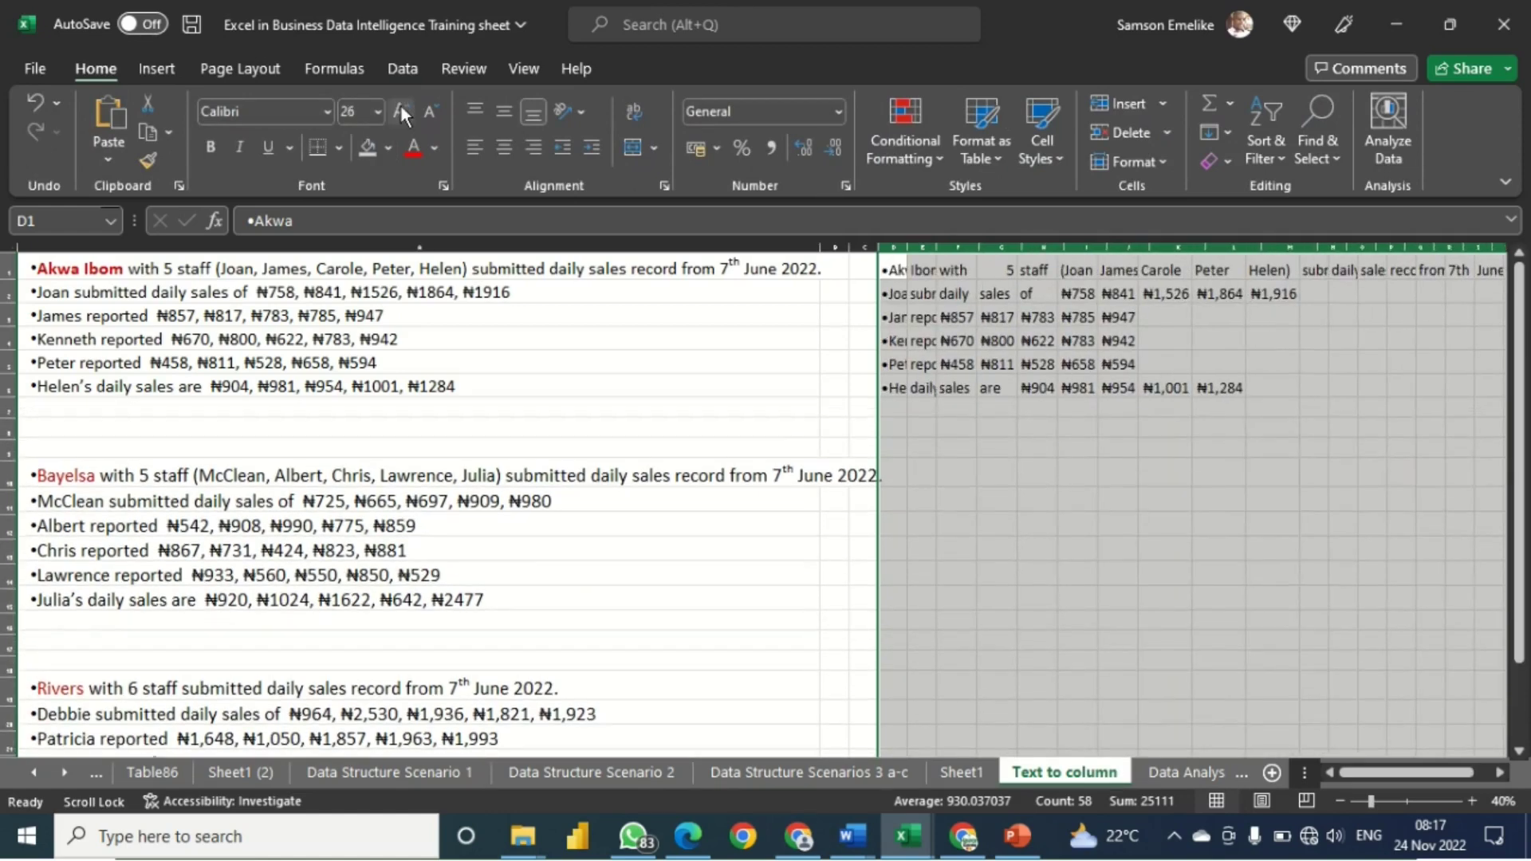
click(400, 111)
click(92, 270)
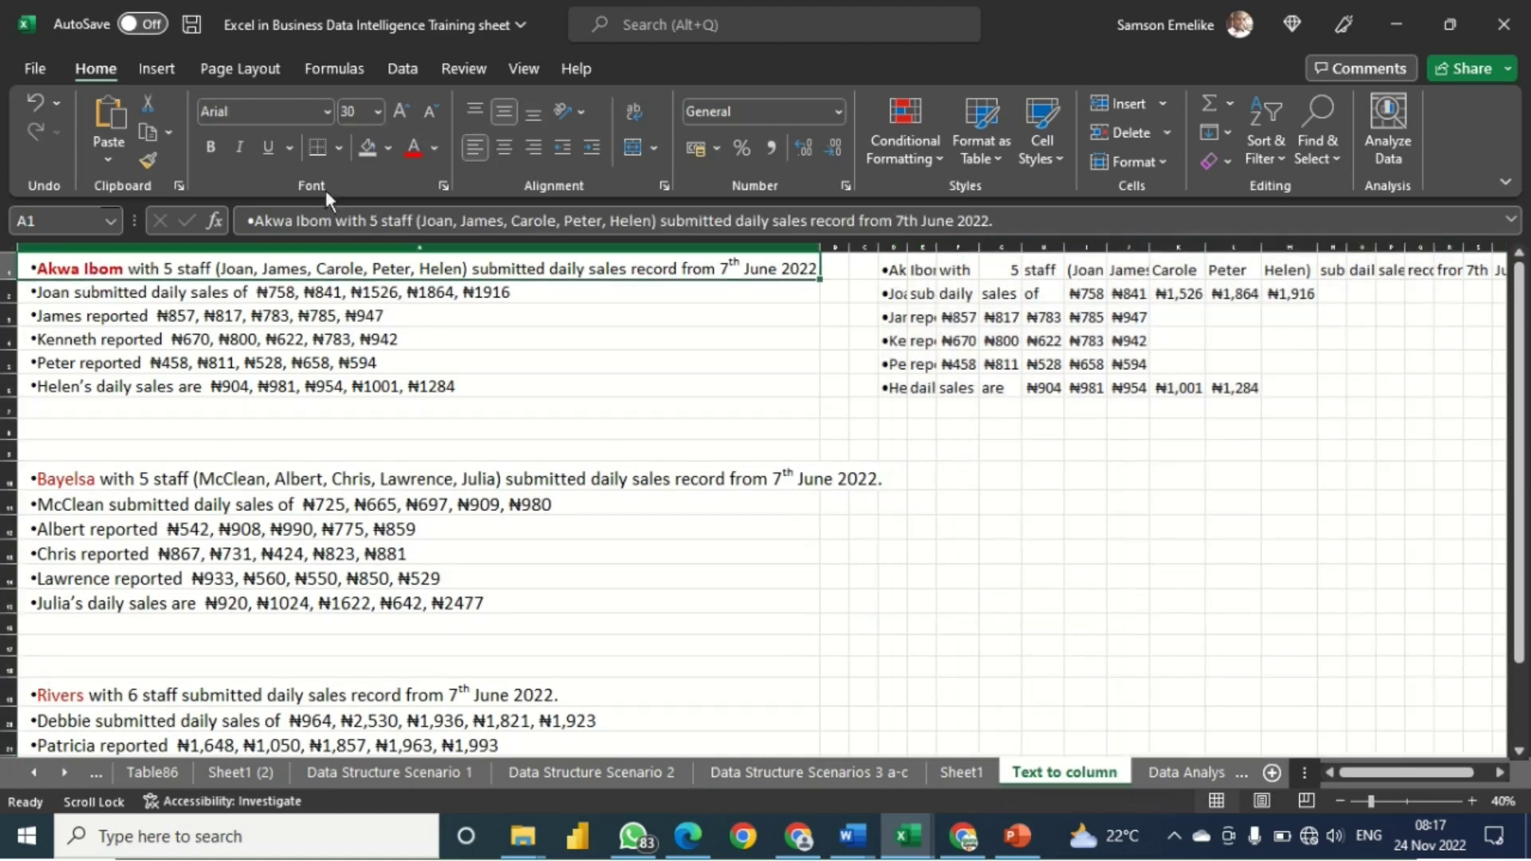
drag(897, 261, 750, 283)
click(399, 109)
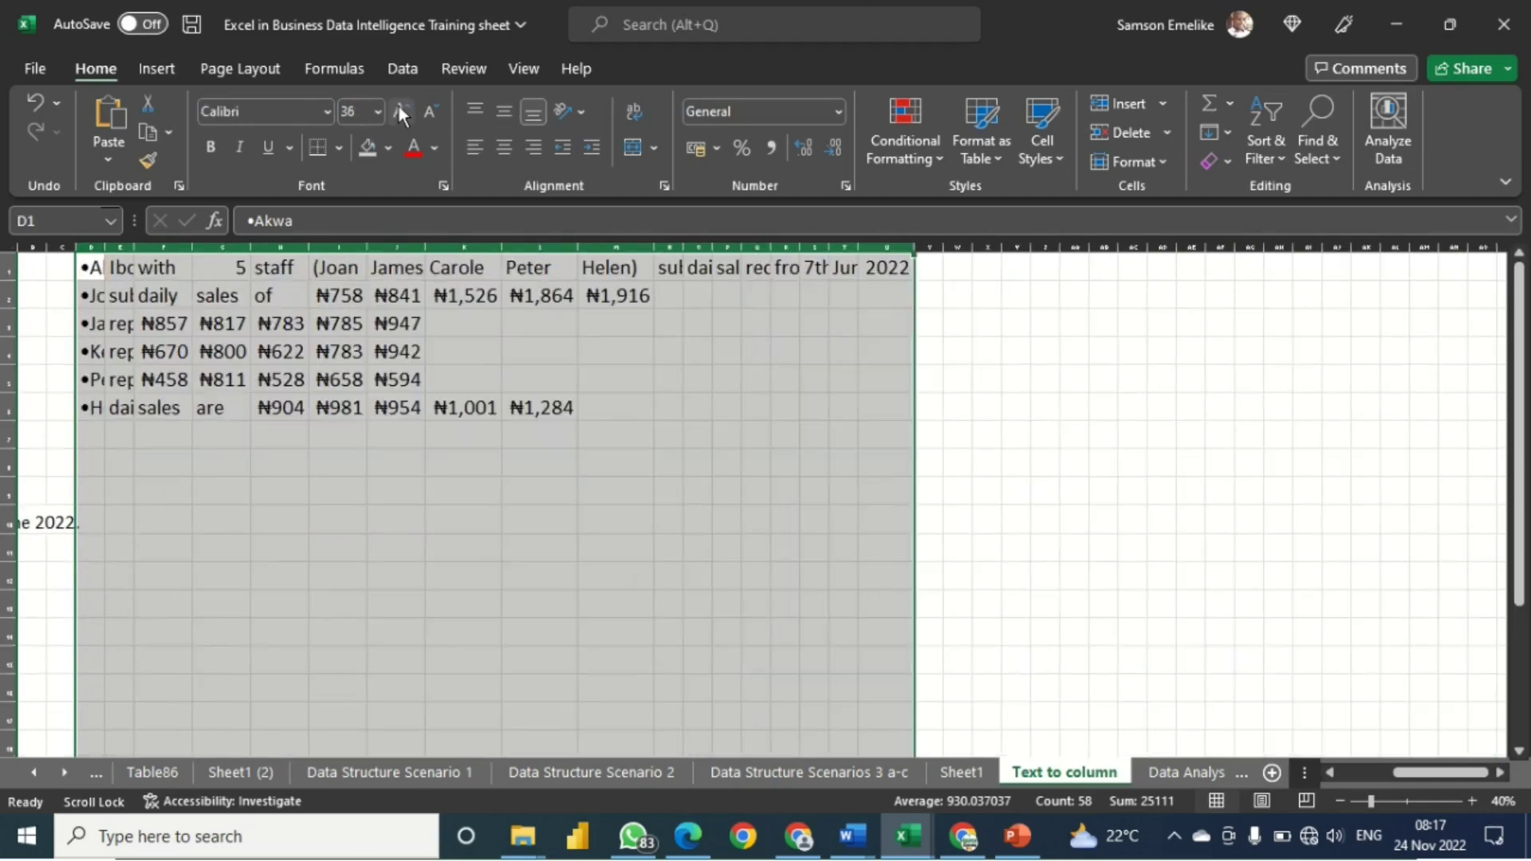
drag(1435, 773, 1389, 772)
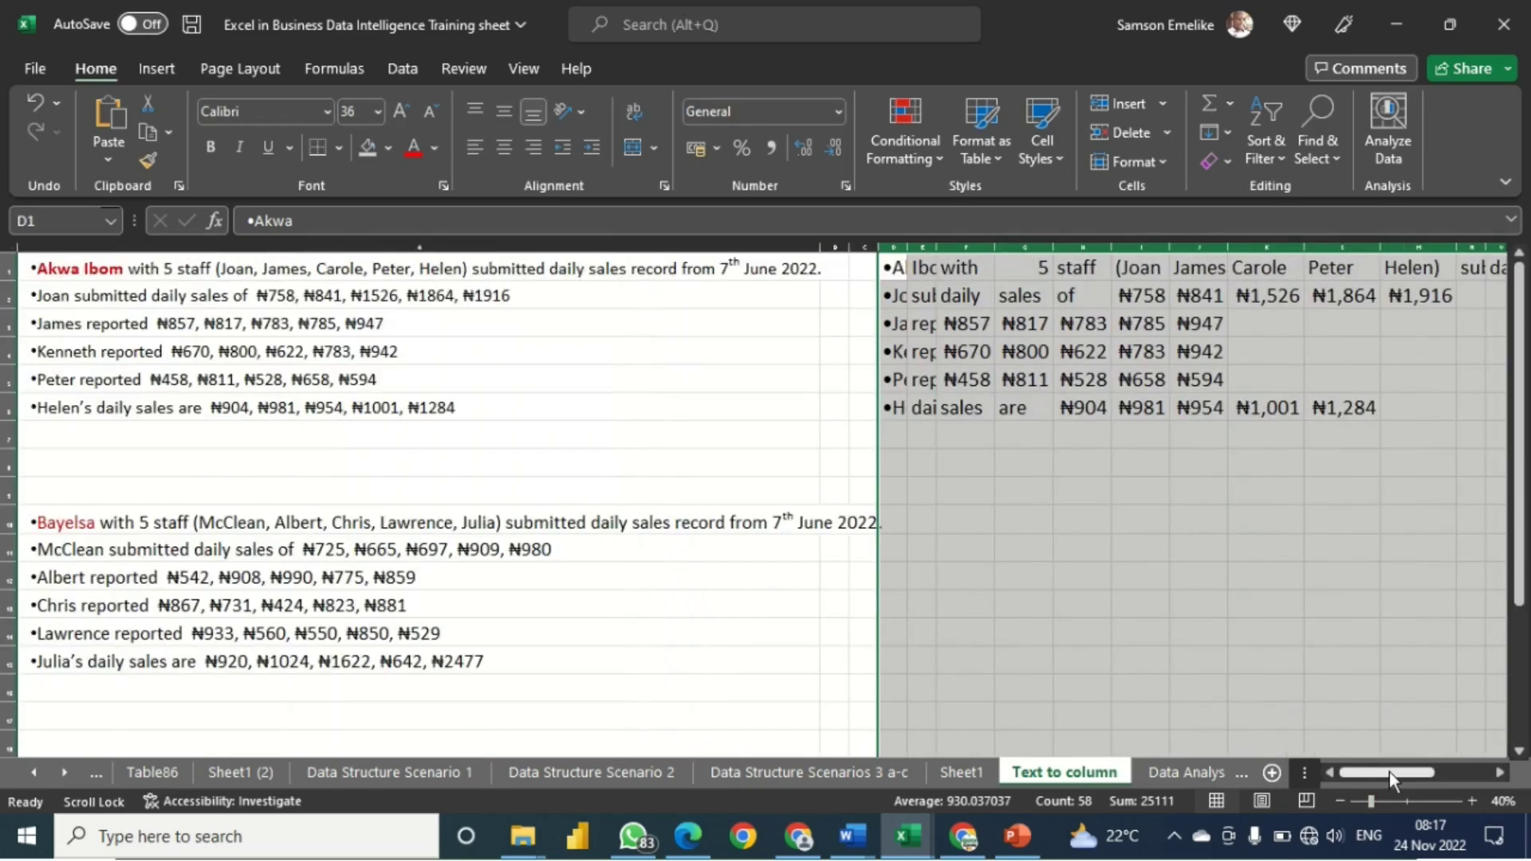
Autofit the widths of columns D to U to their contents.
click(951, 456)
drag(899, 246, 893, 291)
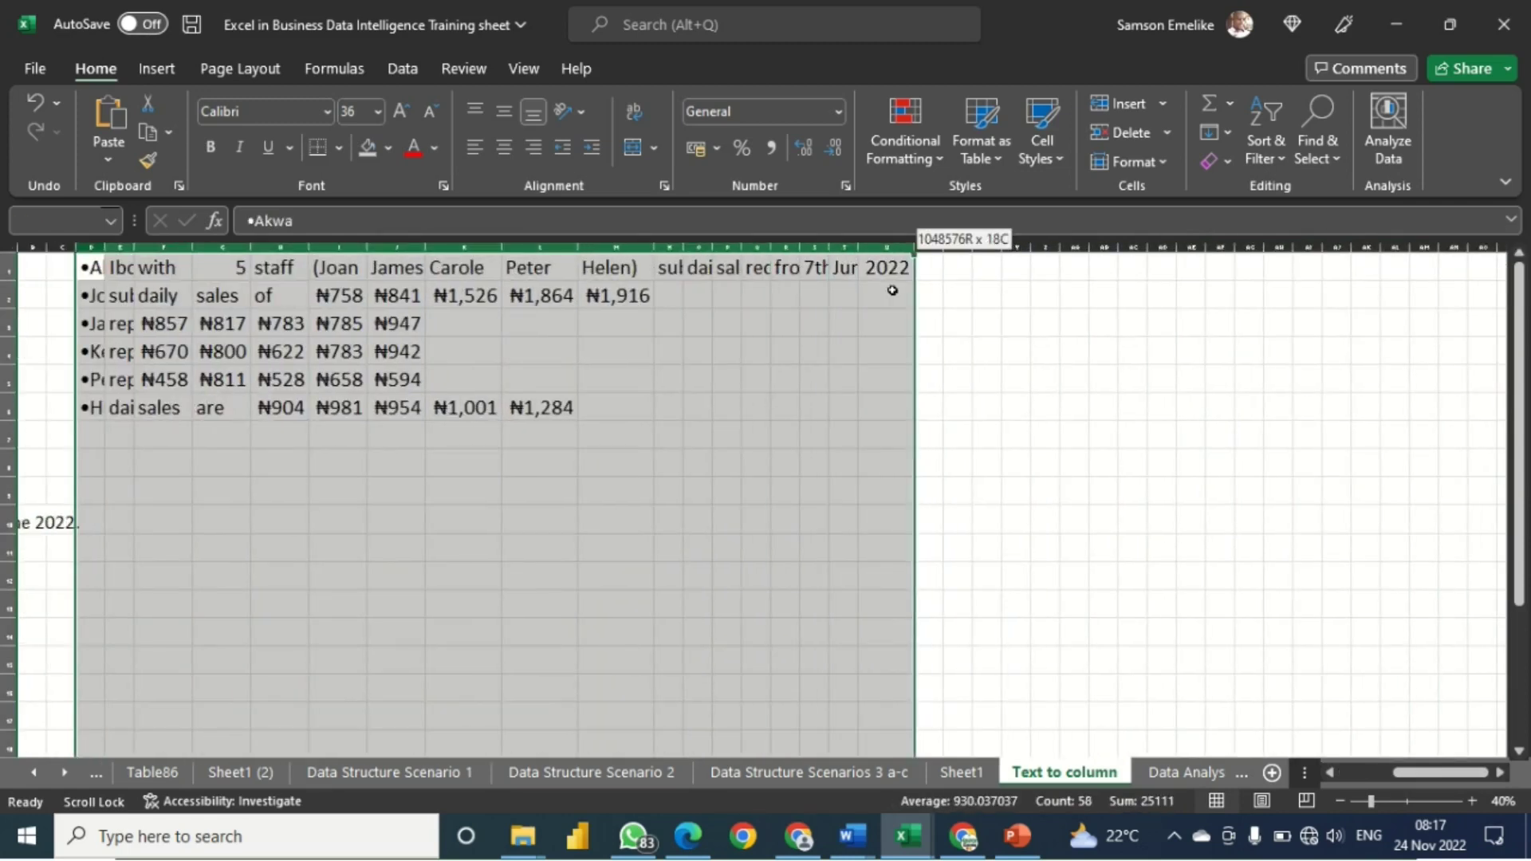
double_click(251, 247)
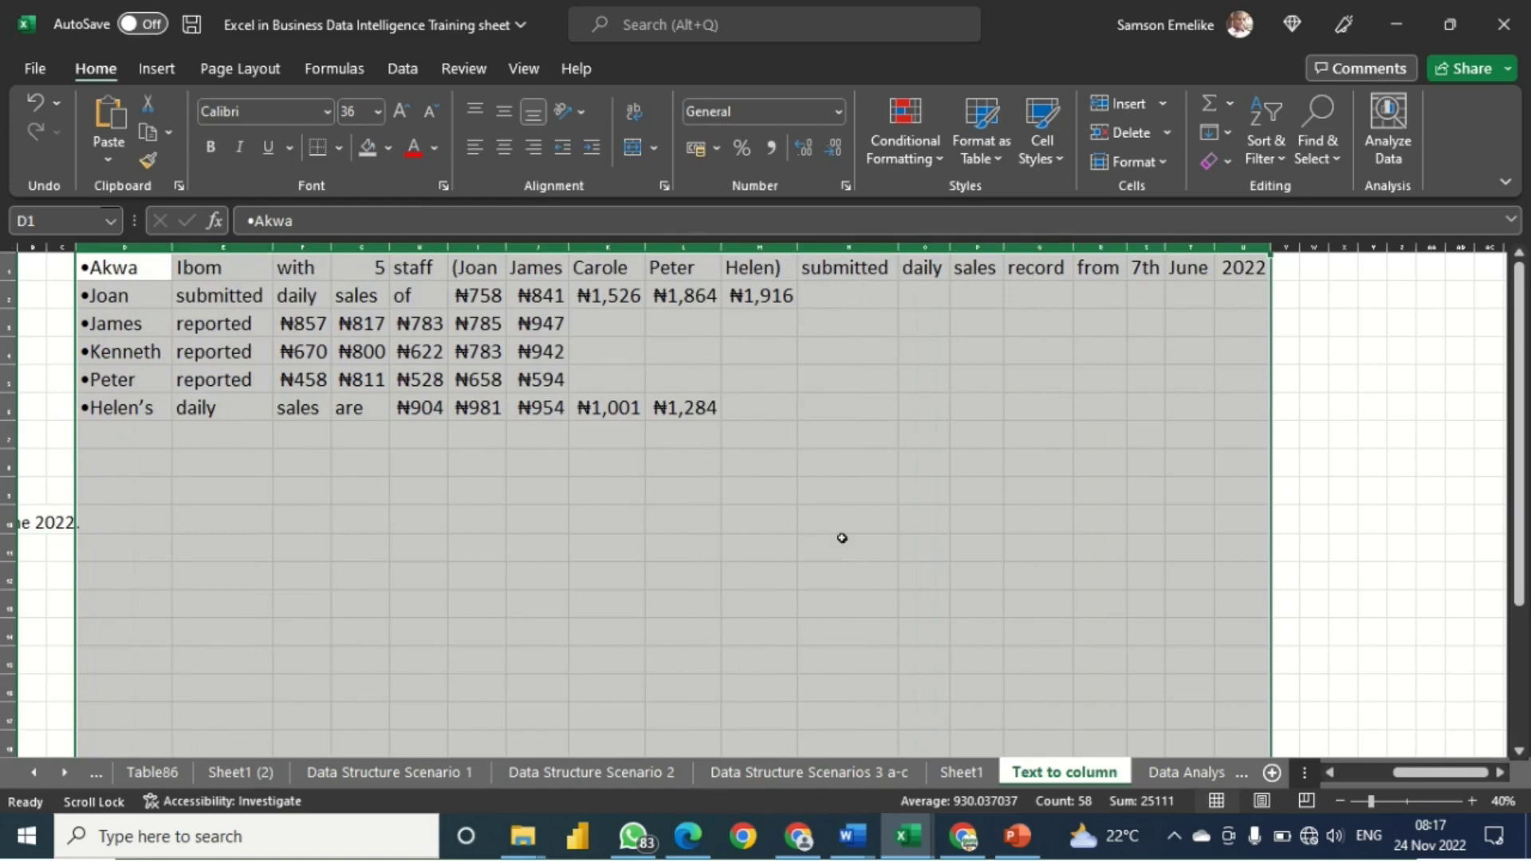
click(544, 474)
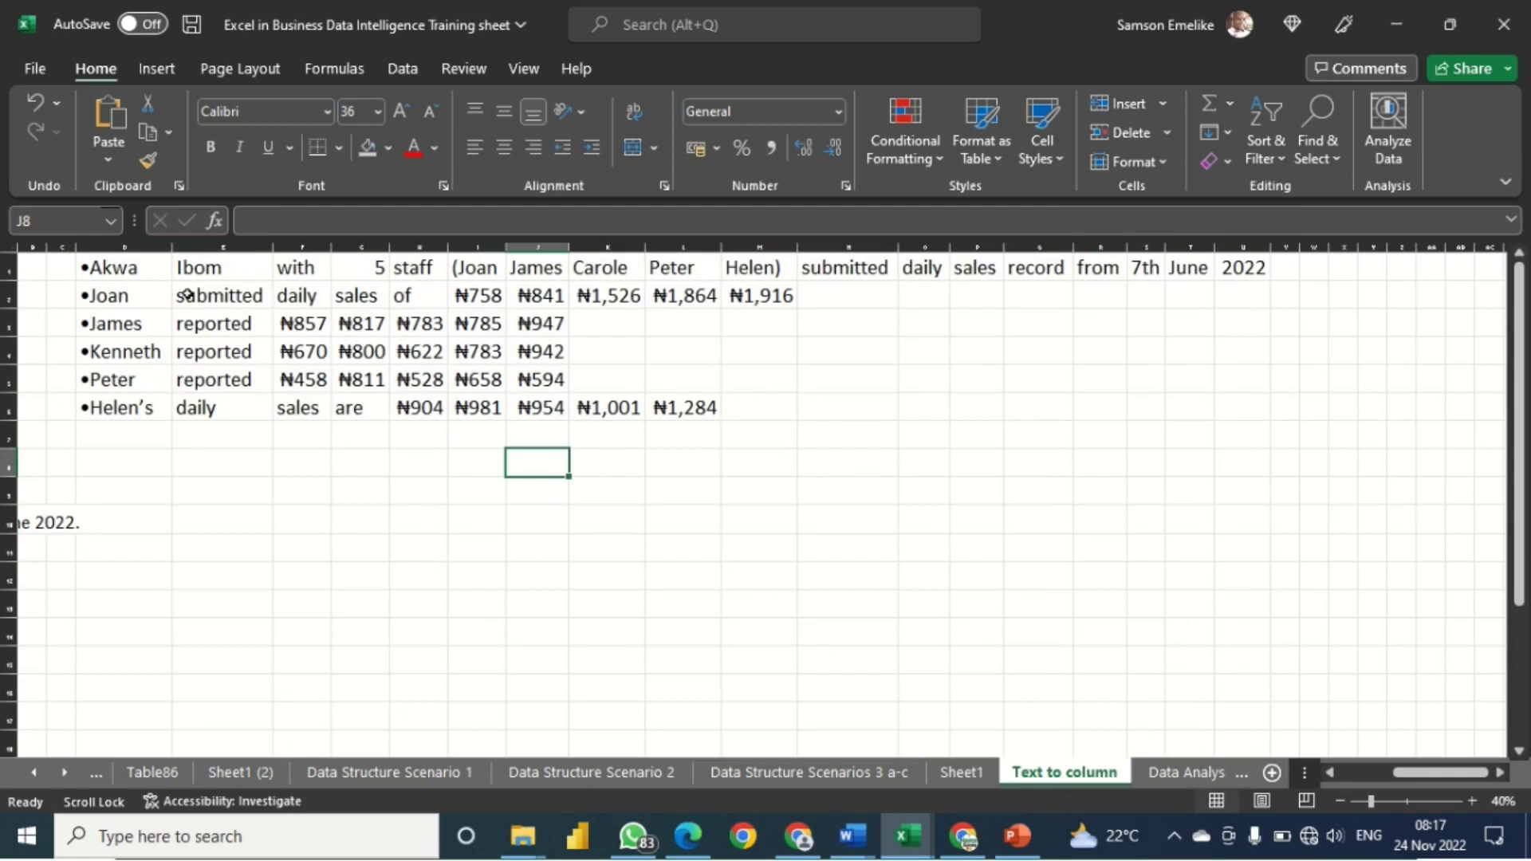
Delete the filler words "submitted daily sales of" in E2:H2, shifting the remaining cells left.
drag(187, 295, 439, 284)
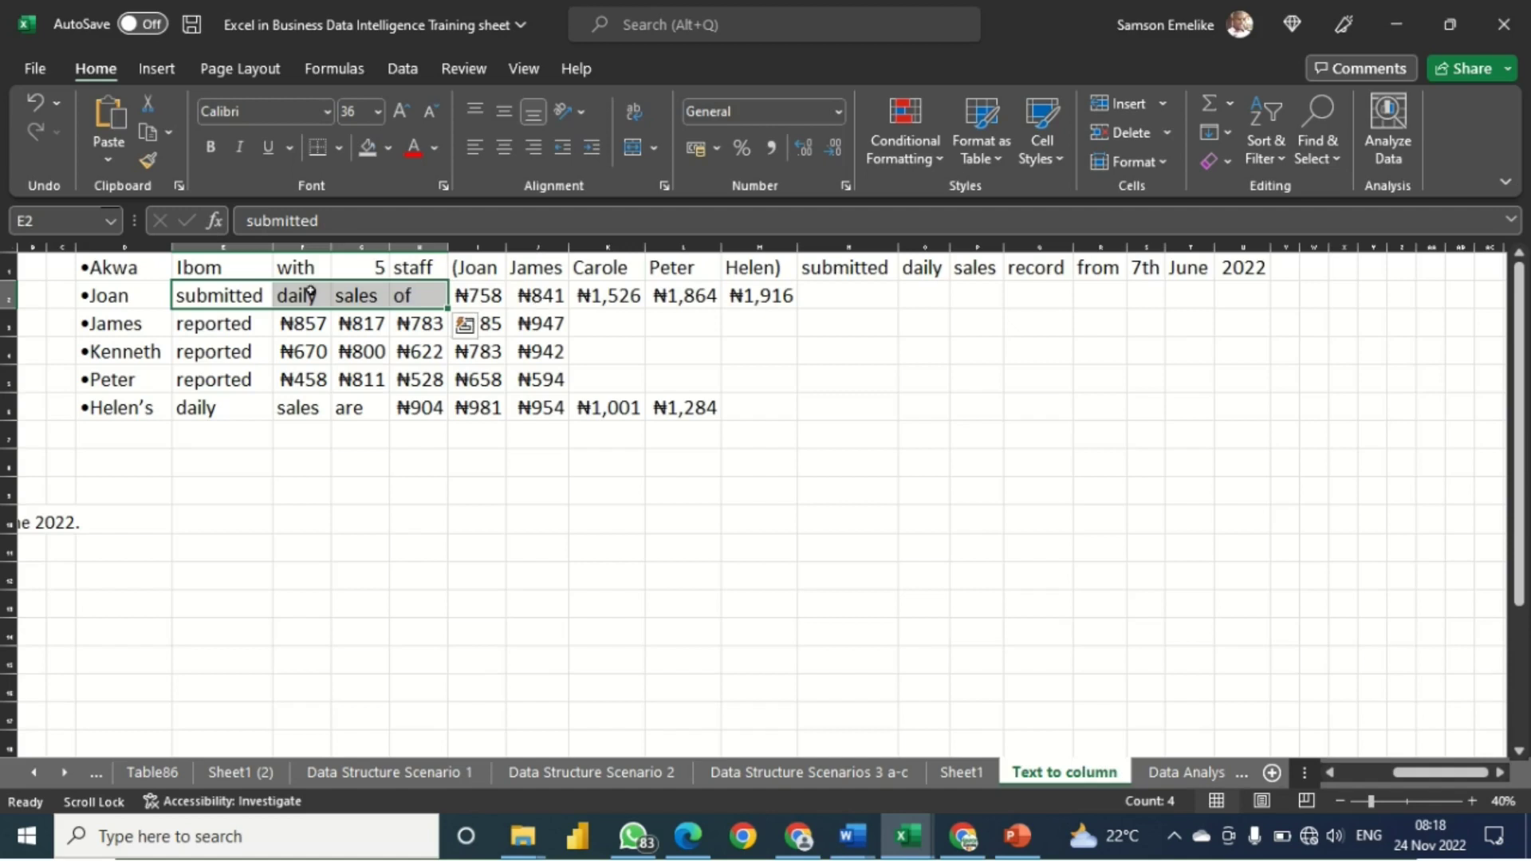
right_click(238, 293)
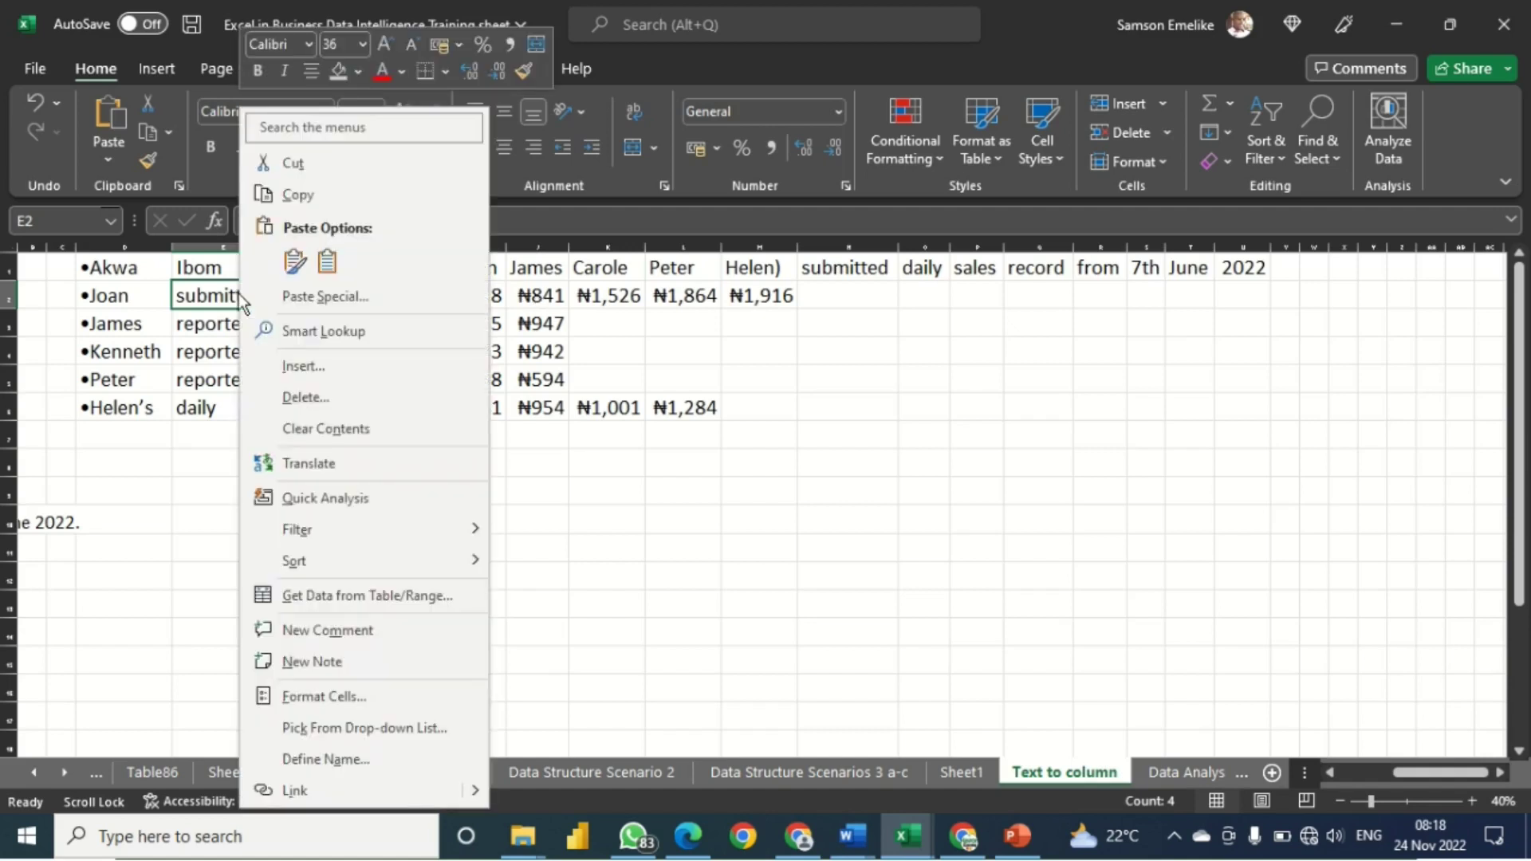
click(322, 400)
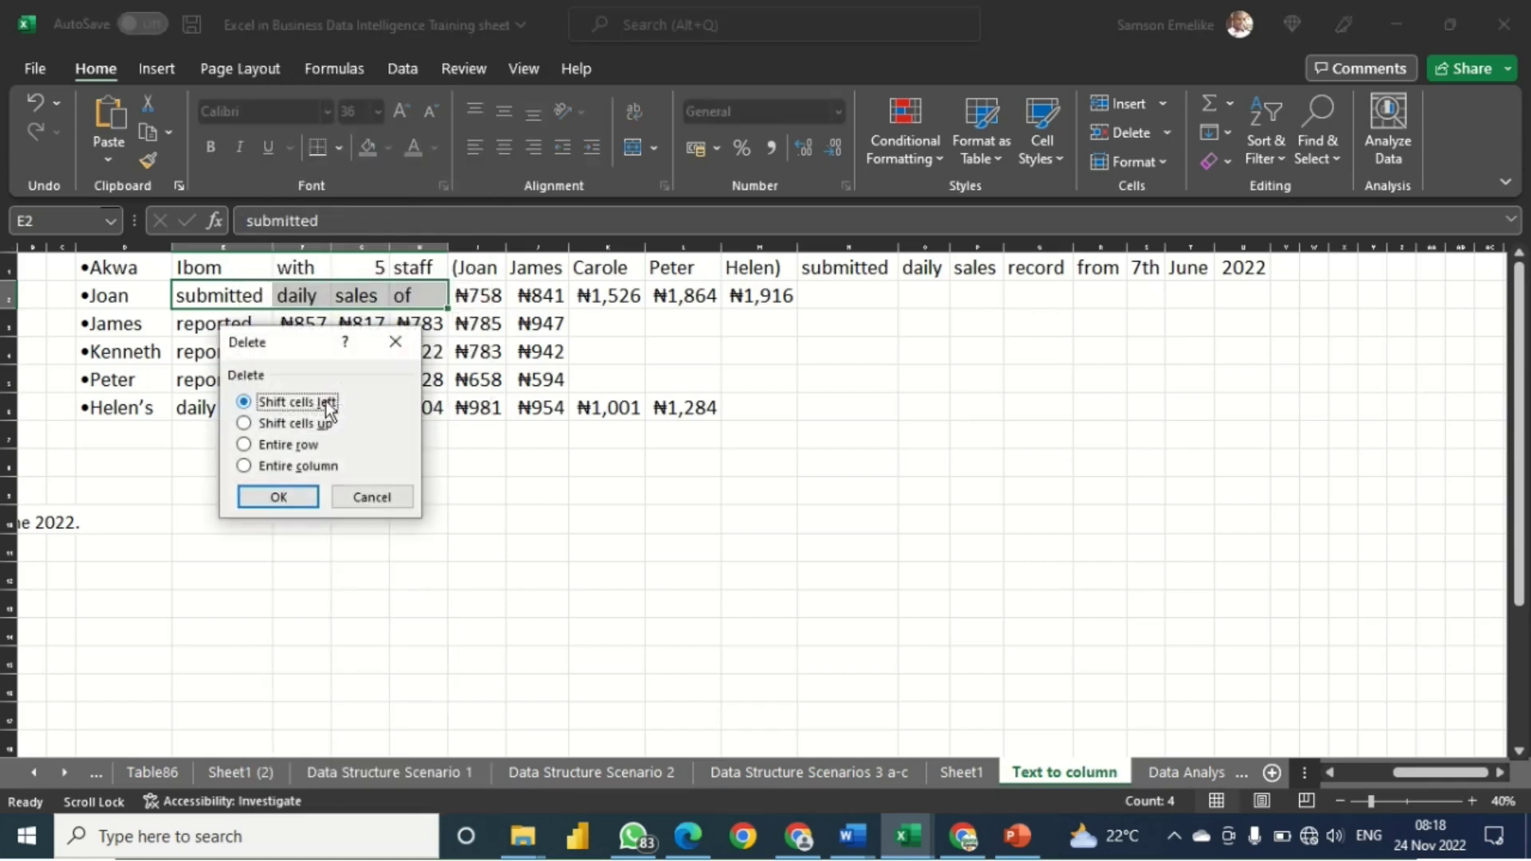
drag(308, 348, 935, 358)
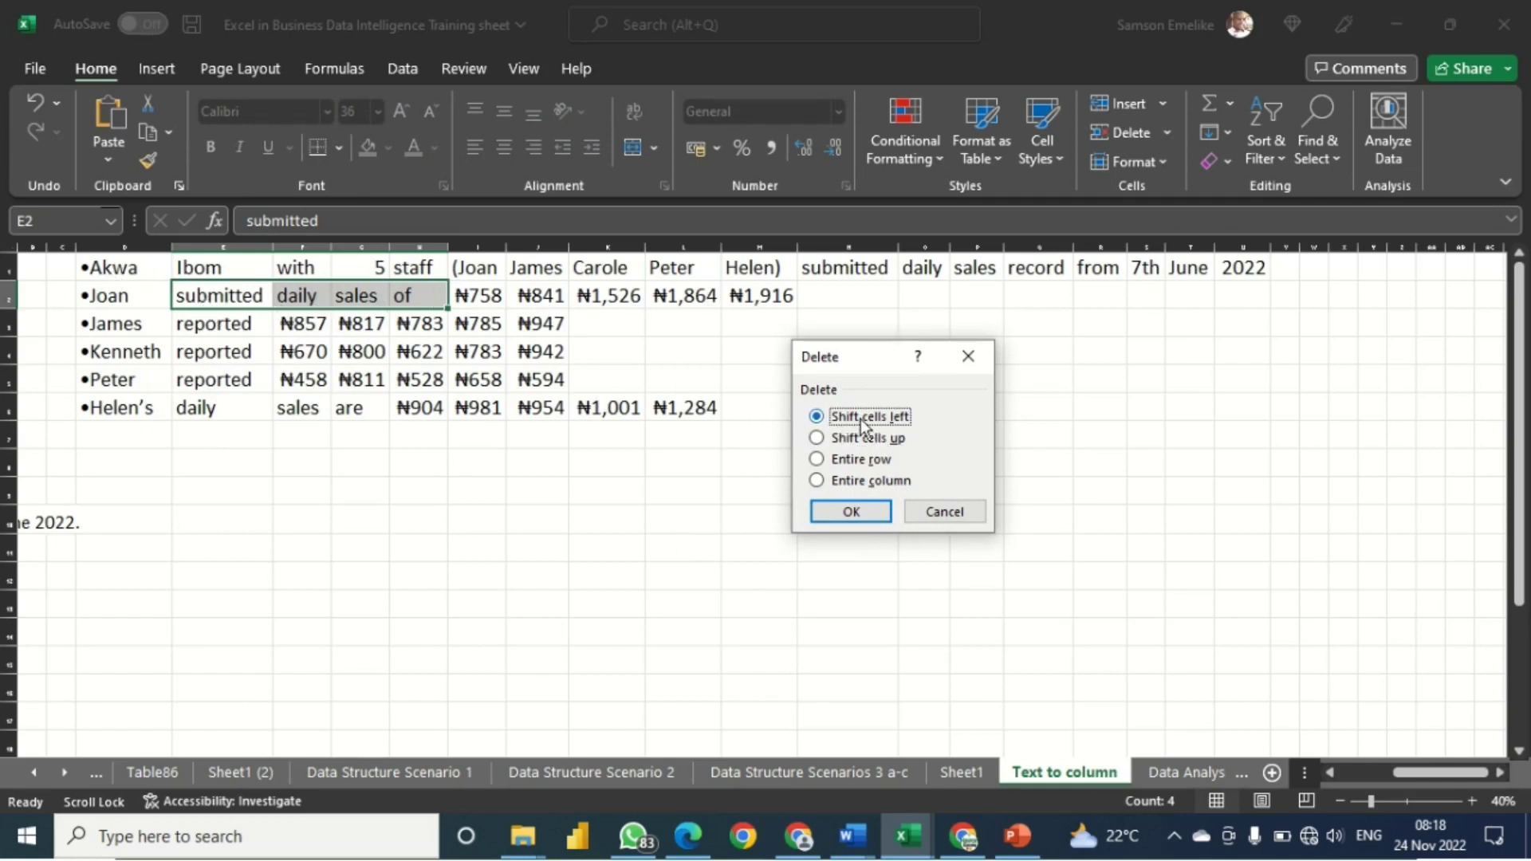
click(850, 511)
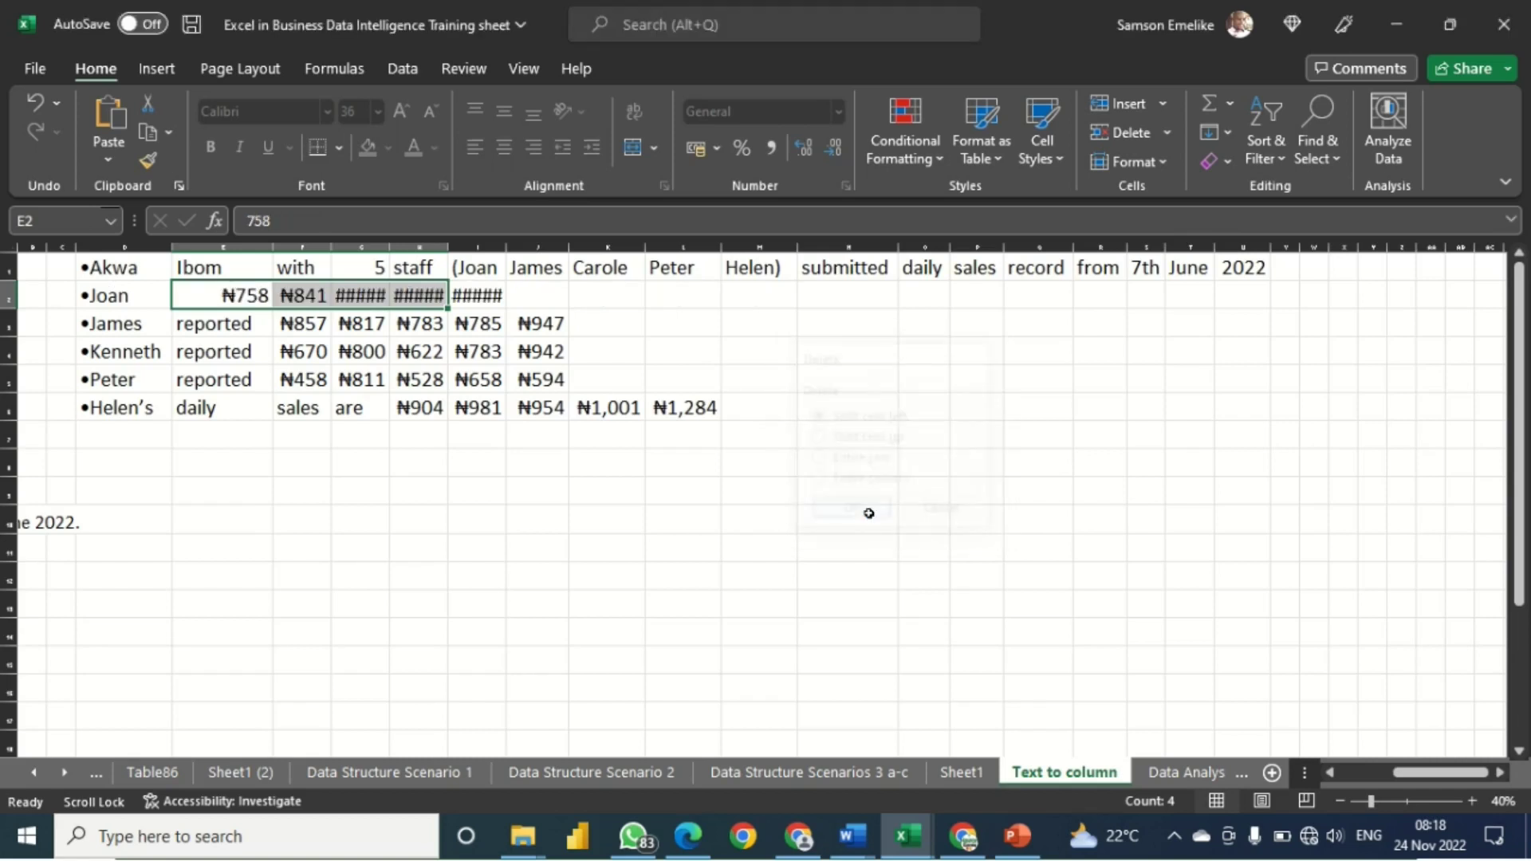
Autofit the widths of columns G, H and I to display the shifted sales amounts.
double_click(448, 243)
double_click(389, 246)
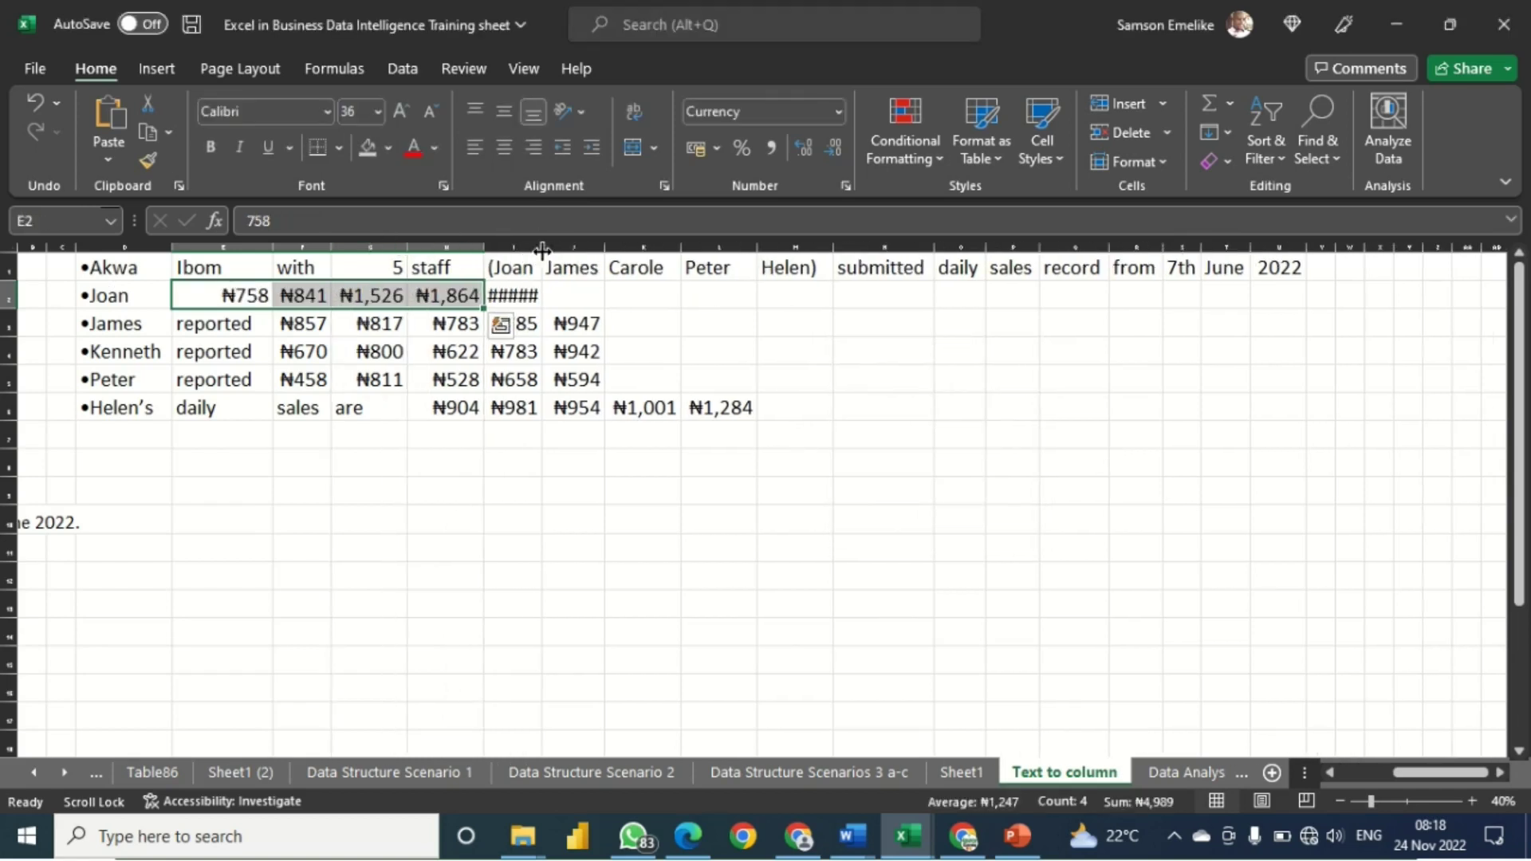
double_click(542, 247)
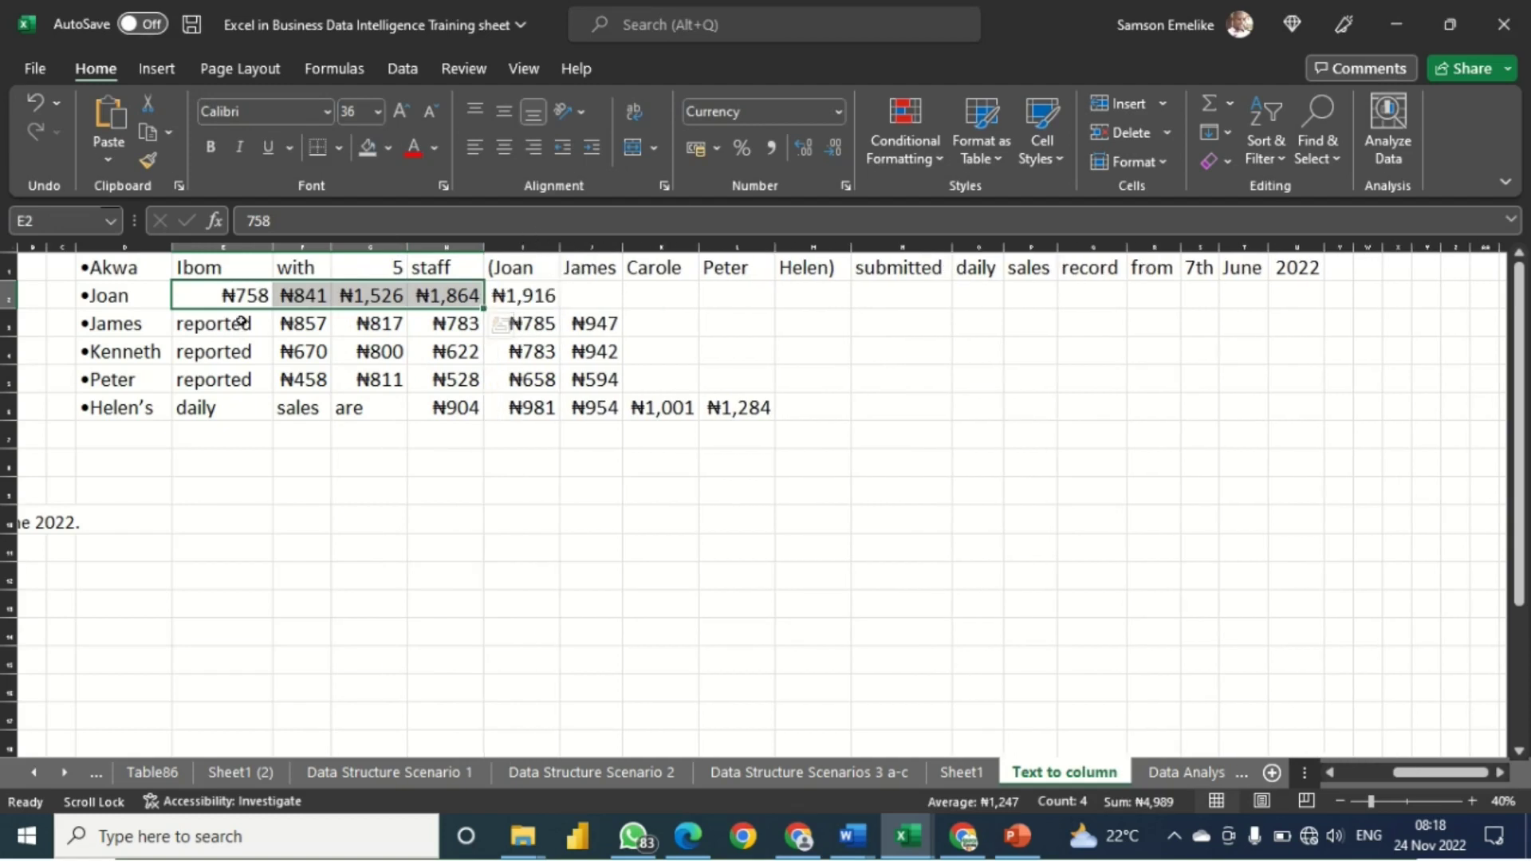
Delete the filler words "reported" and "daily" in E3:E6, shifting the remaining cells left.
drag(241, 322, 248, 403)
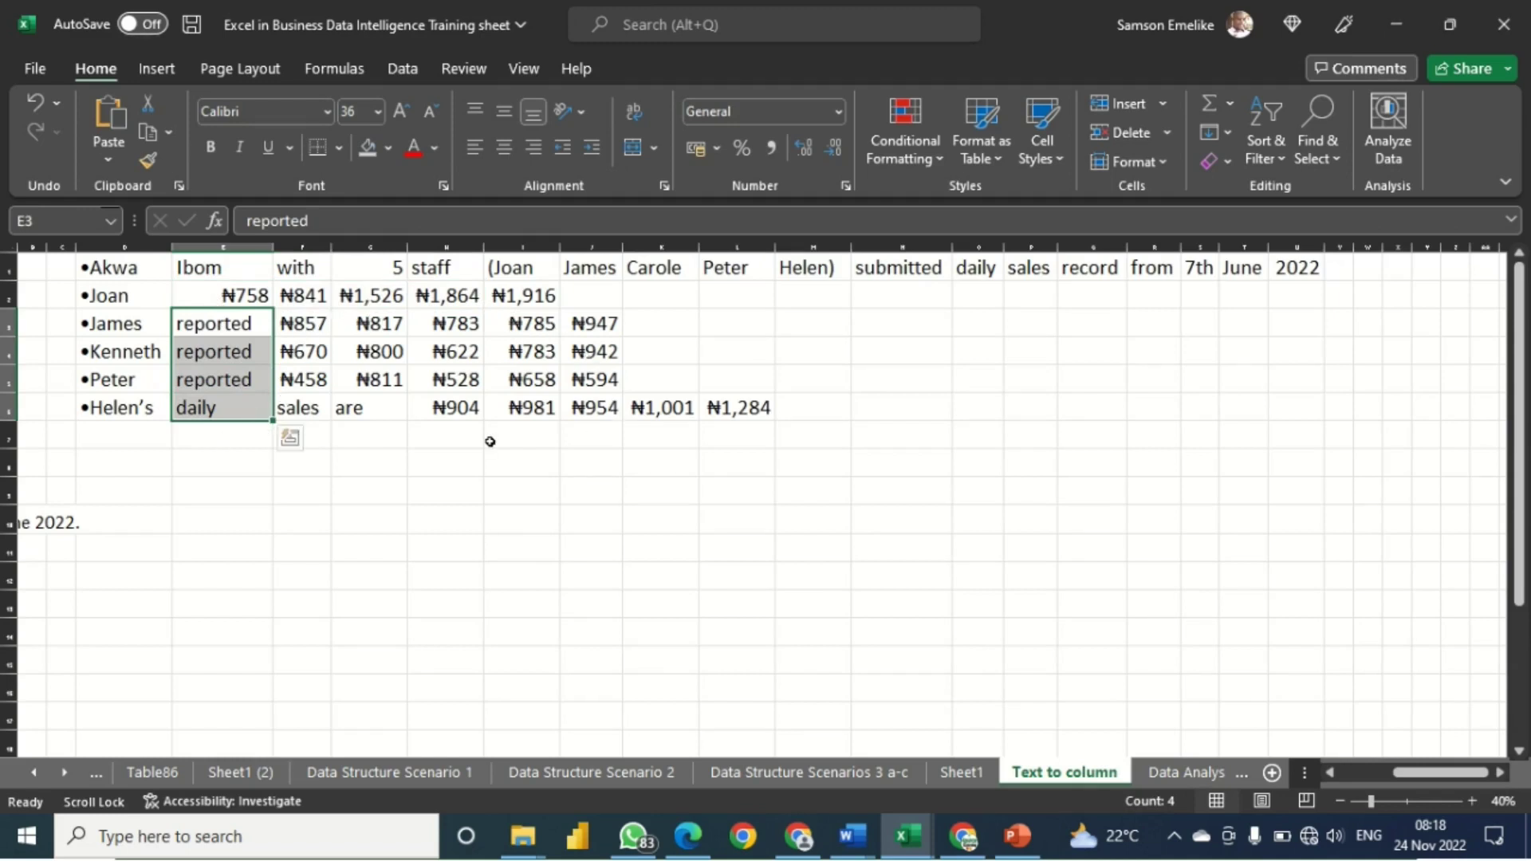
right_click(226, 339)
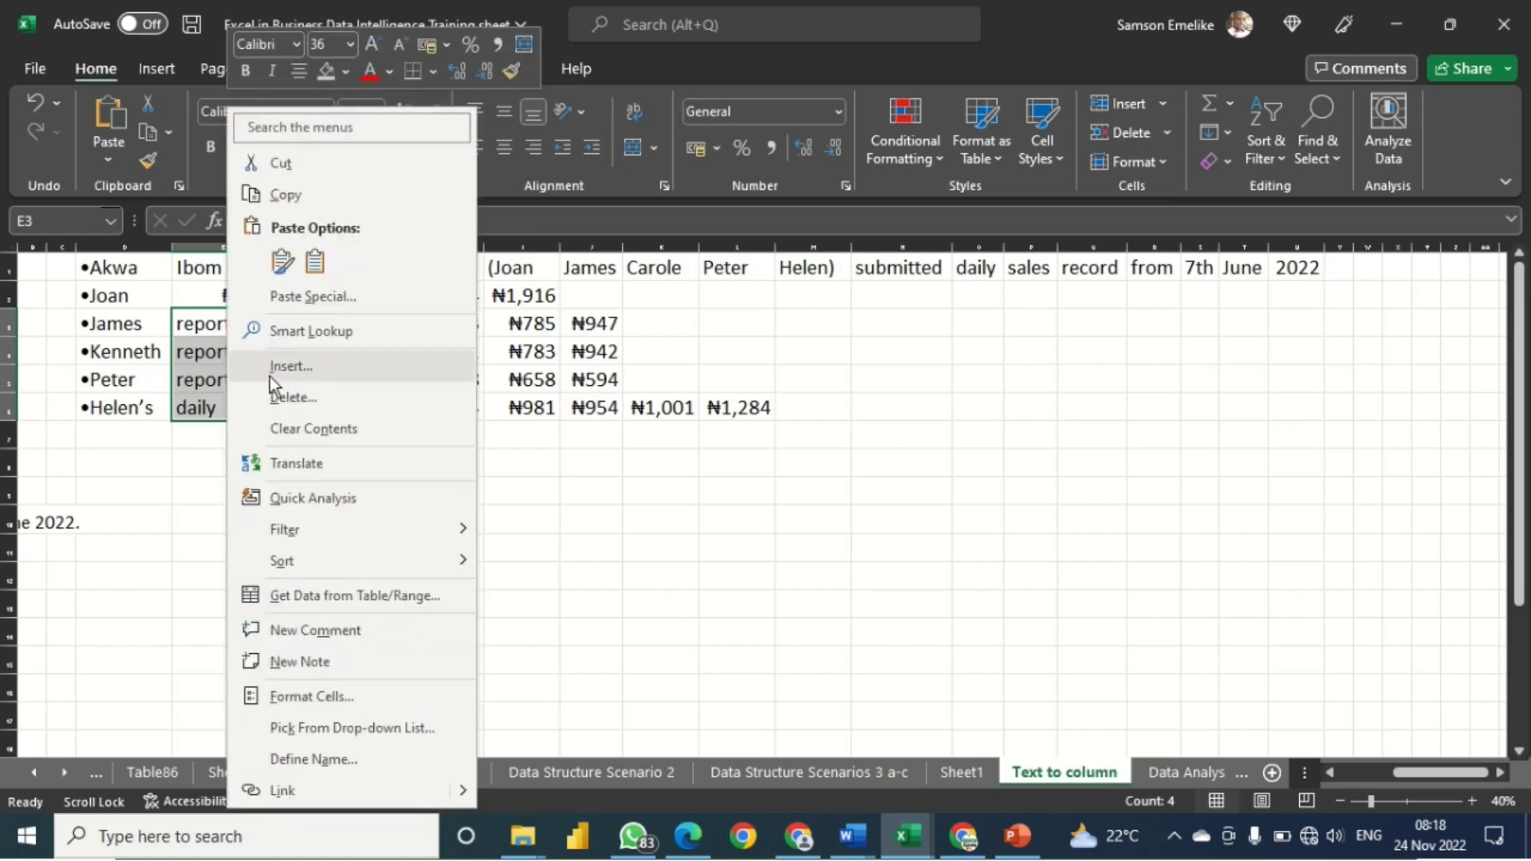
click(317, 395)
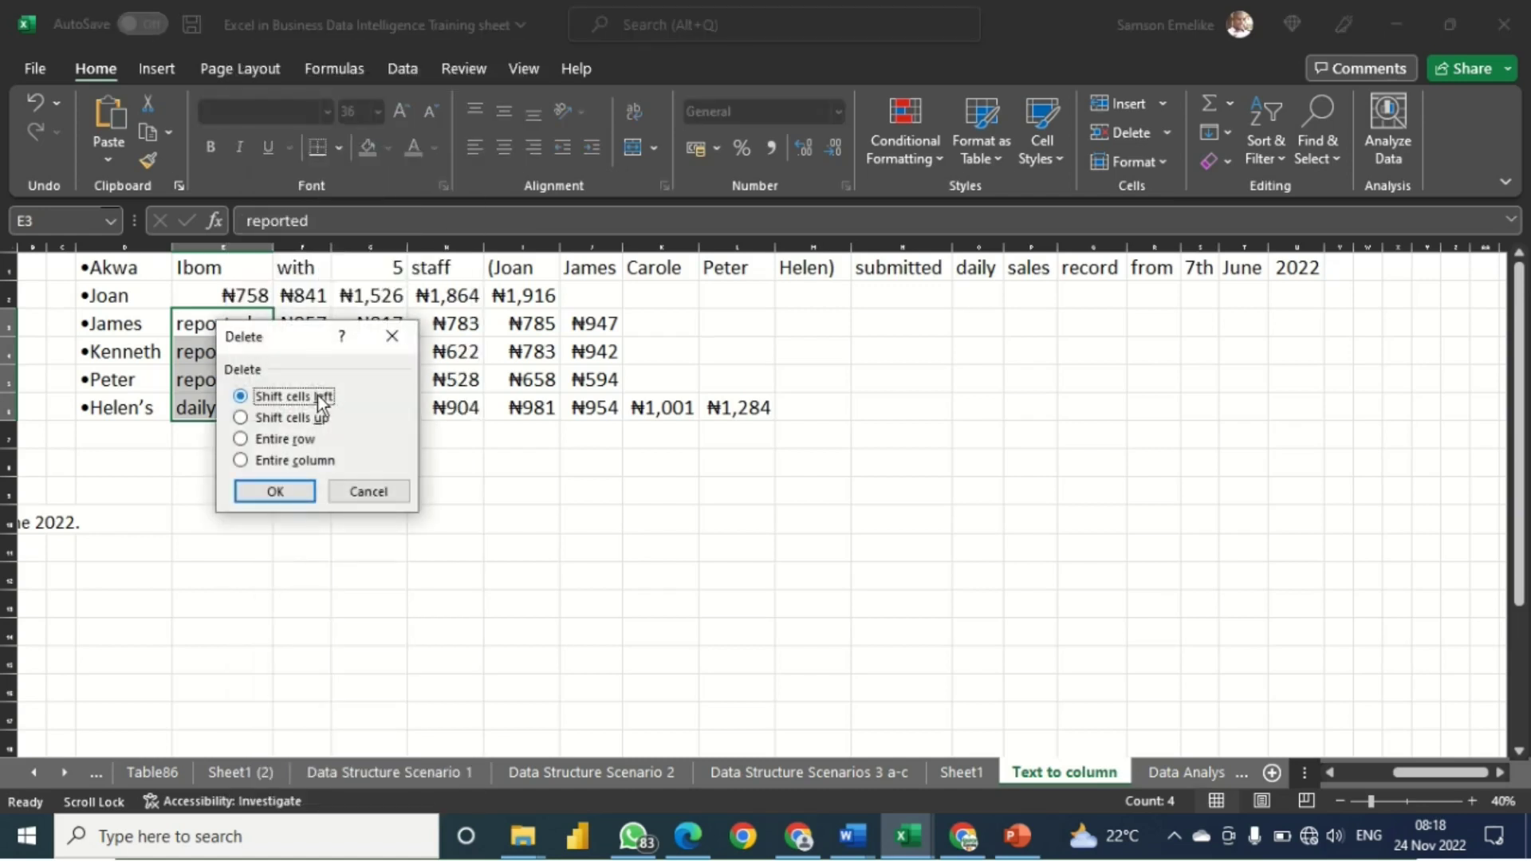
click(290, 490)
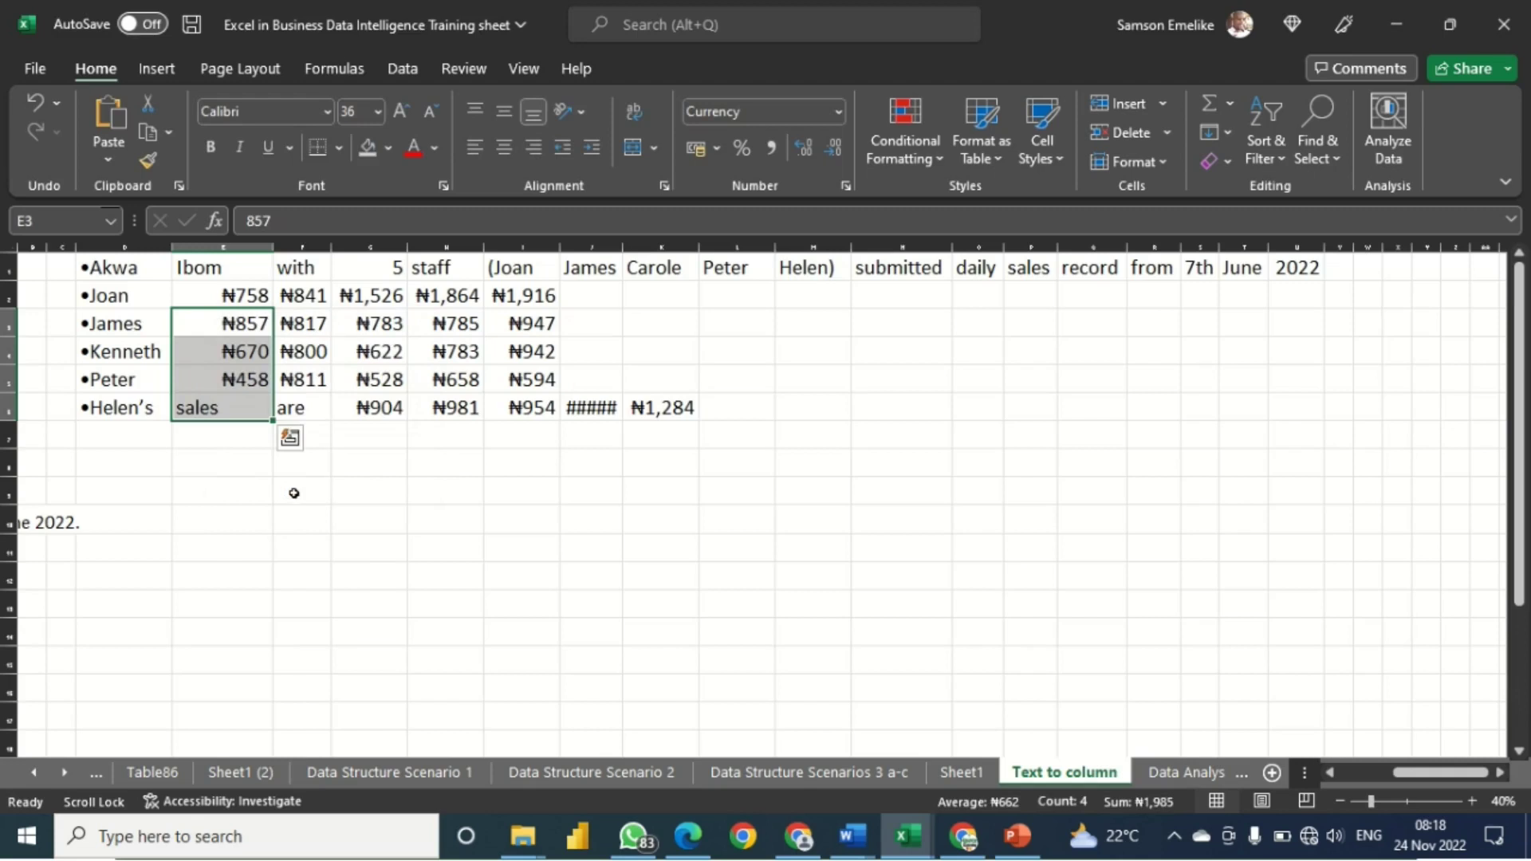
Delete the leftover words "sales are" in E6:F6, shifting the remaining cells left.
drag(219, 407, 301, 411)
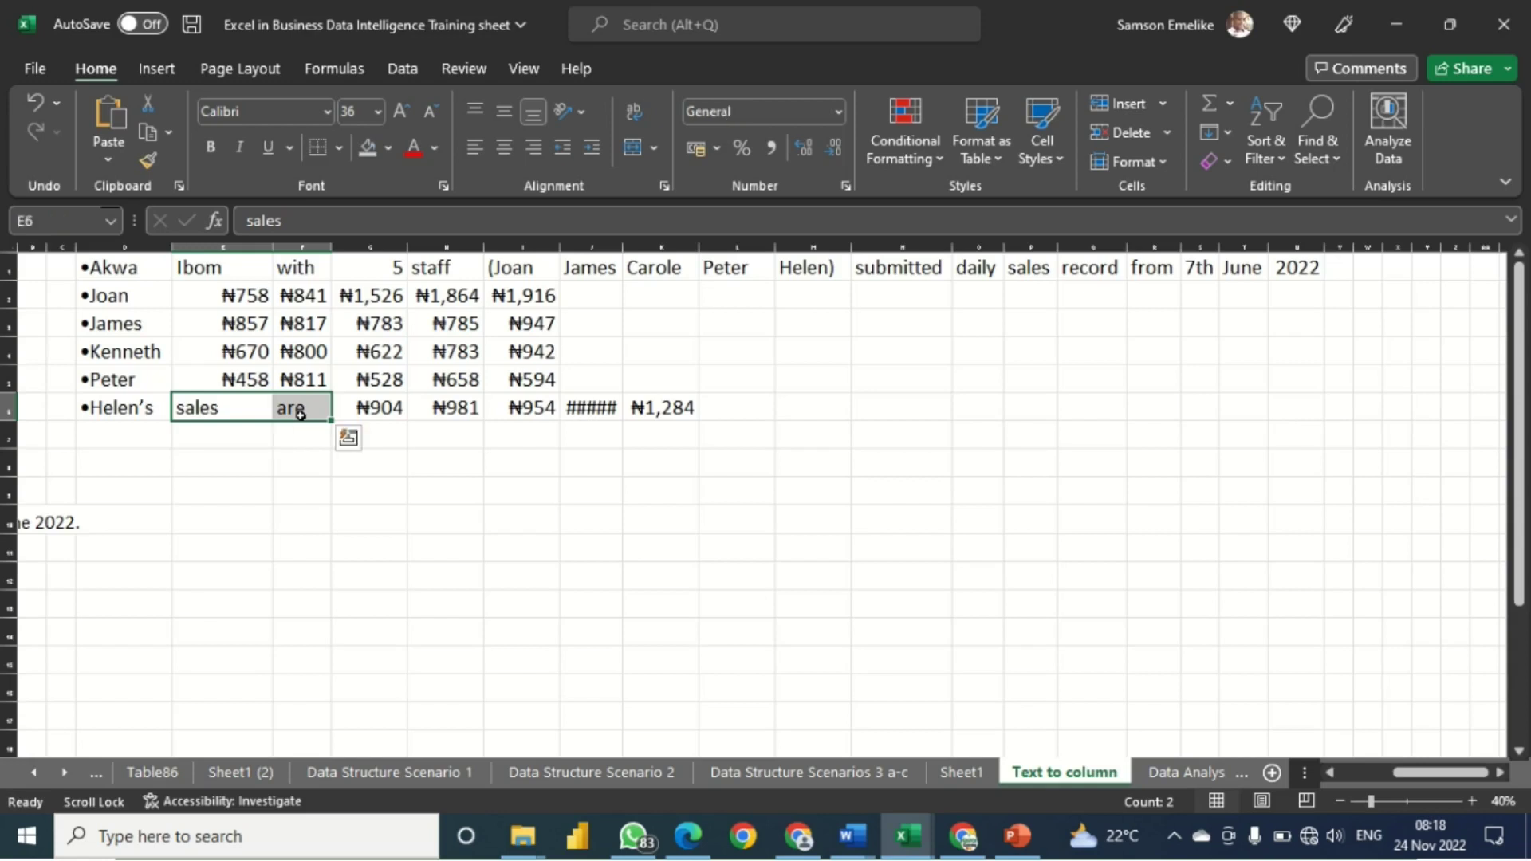
right_click(303, 406)
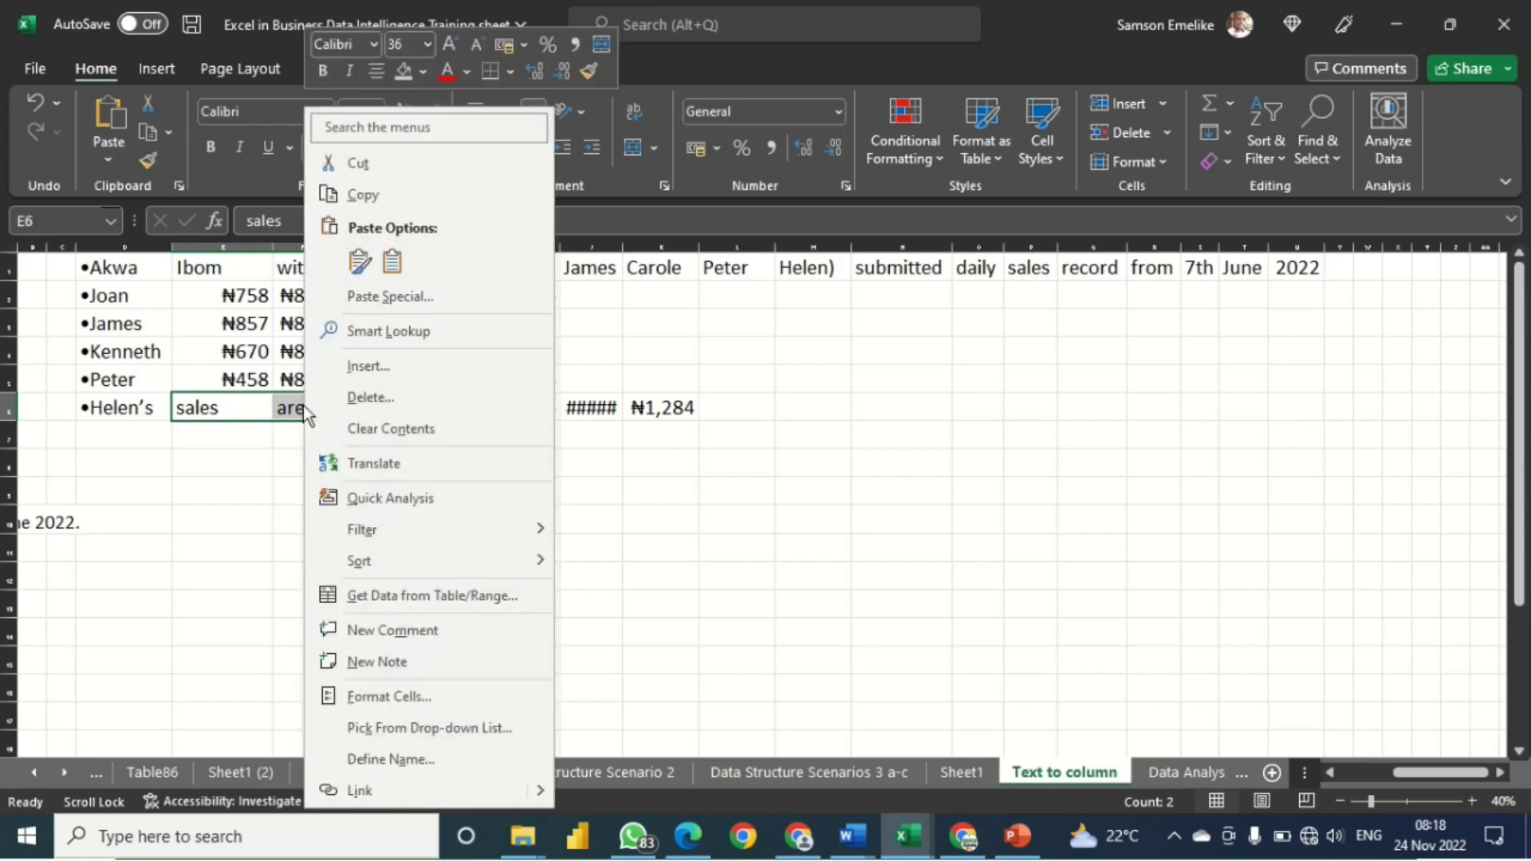
click(379, 394)
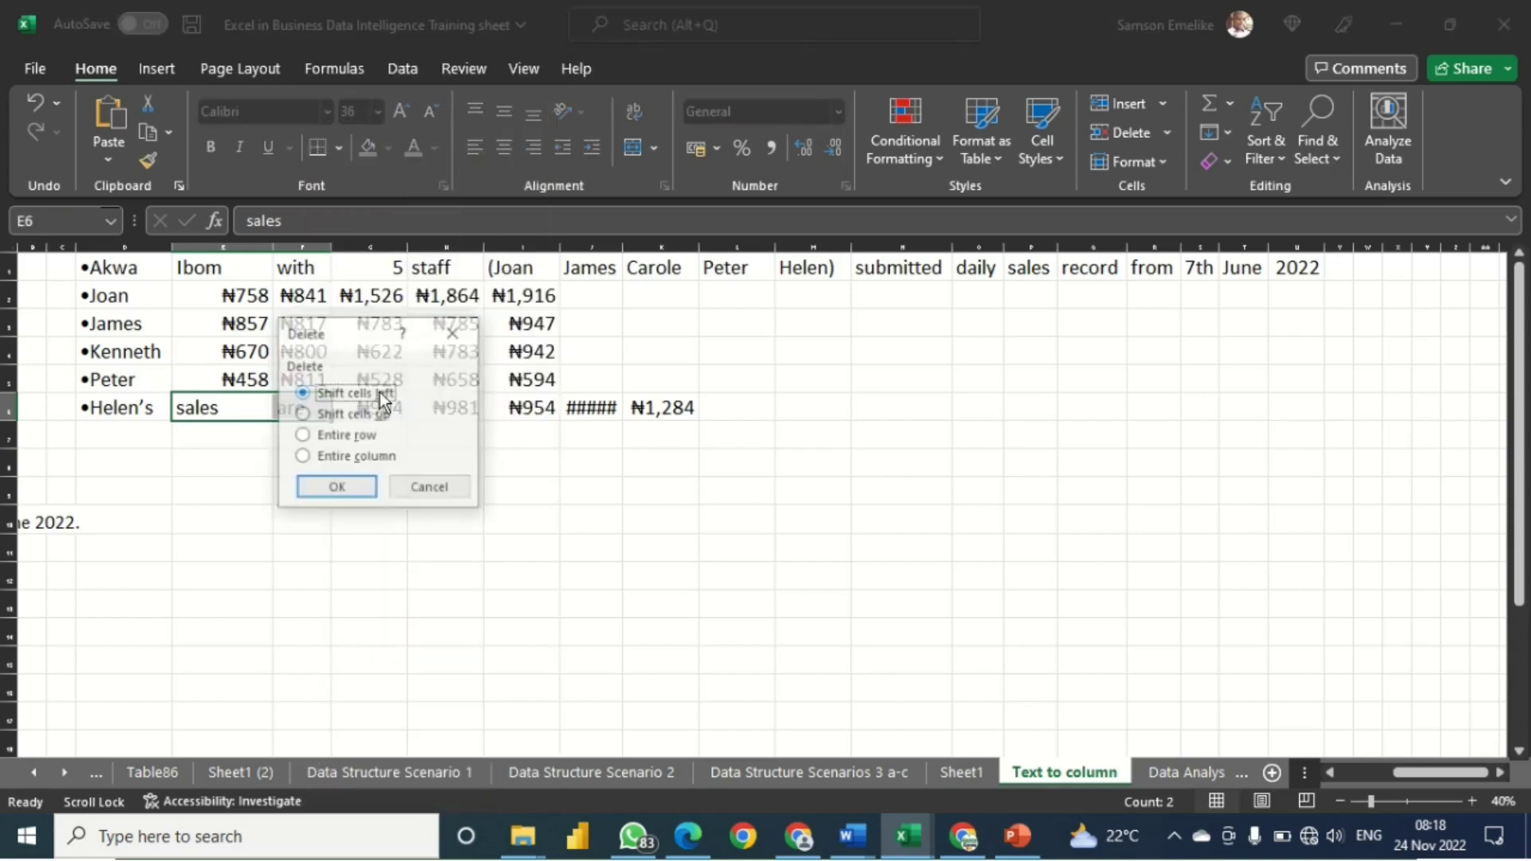
click(348, 488)
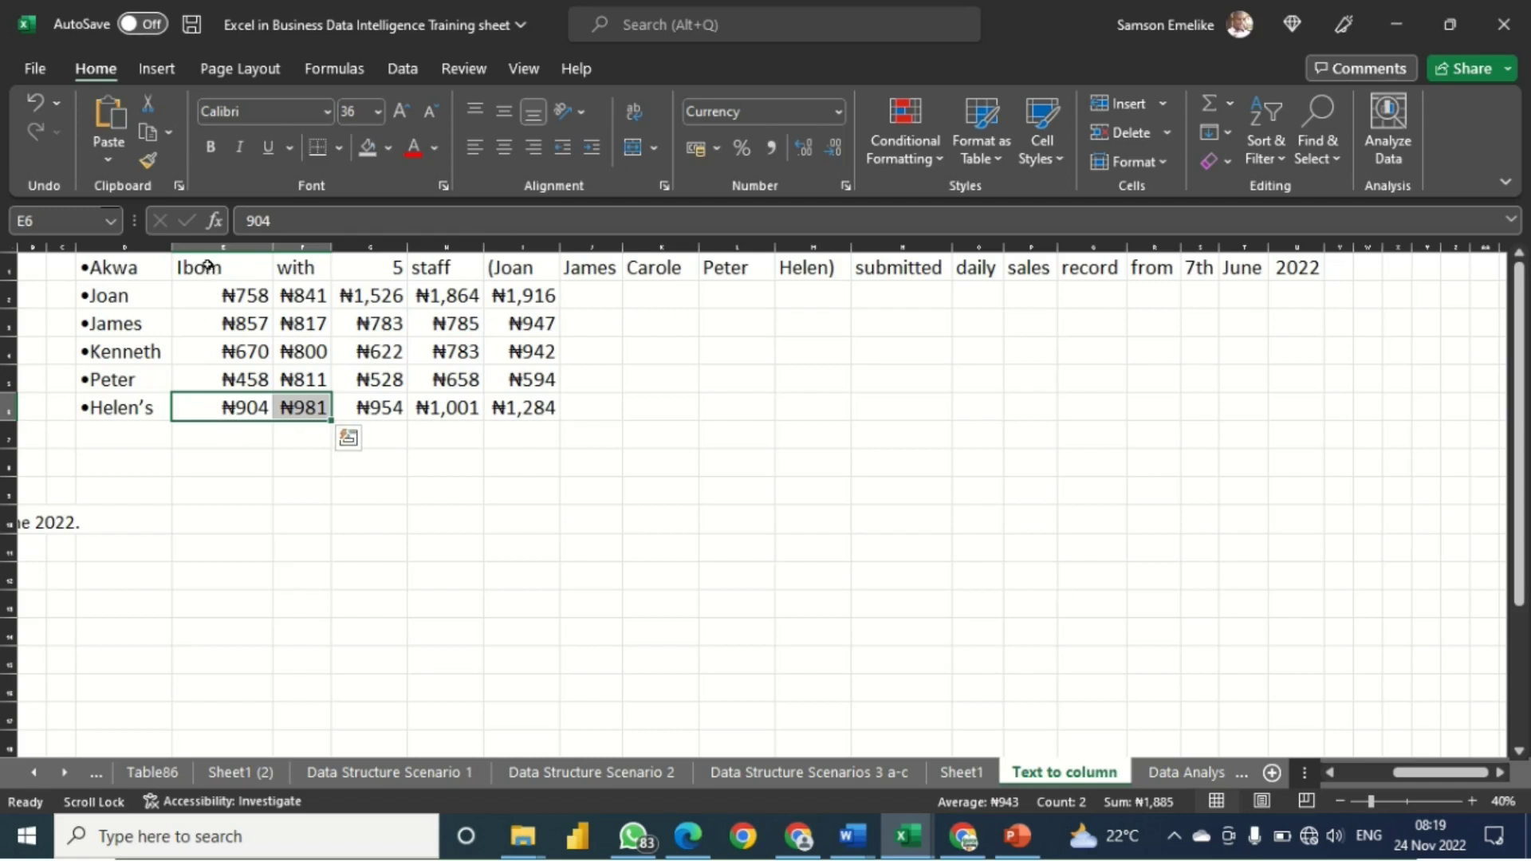
Clear the leftover heading words in E1:R1 and enter the date 7 Jun 22 in E1.
drag(207, 266, 1148, 270)
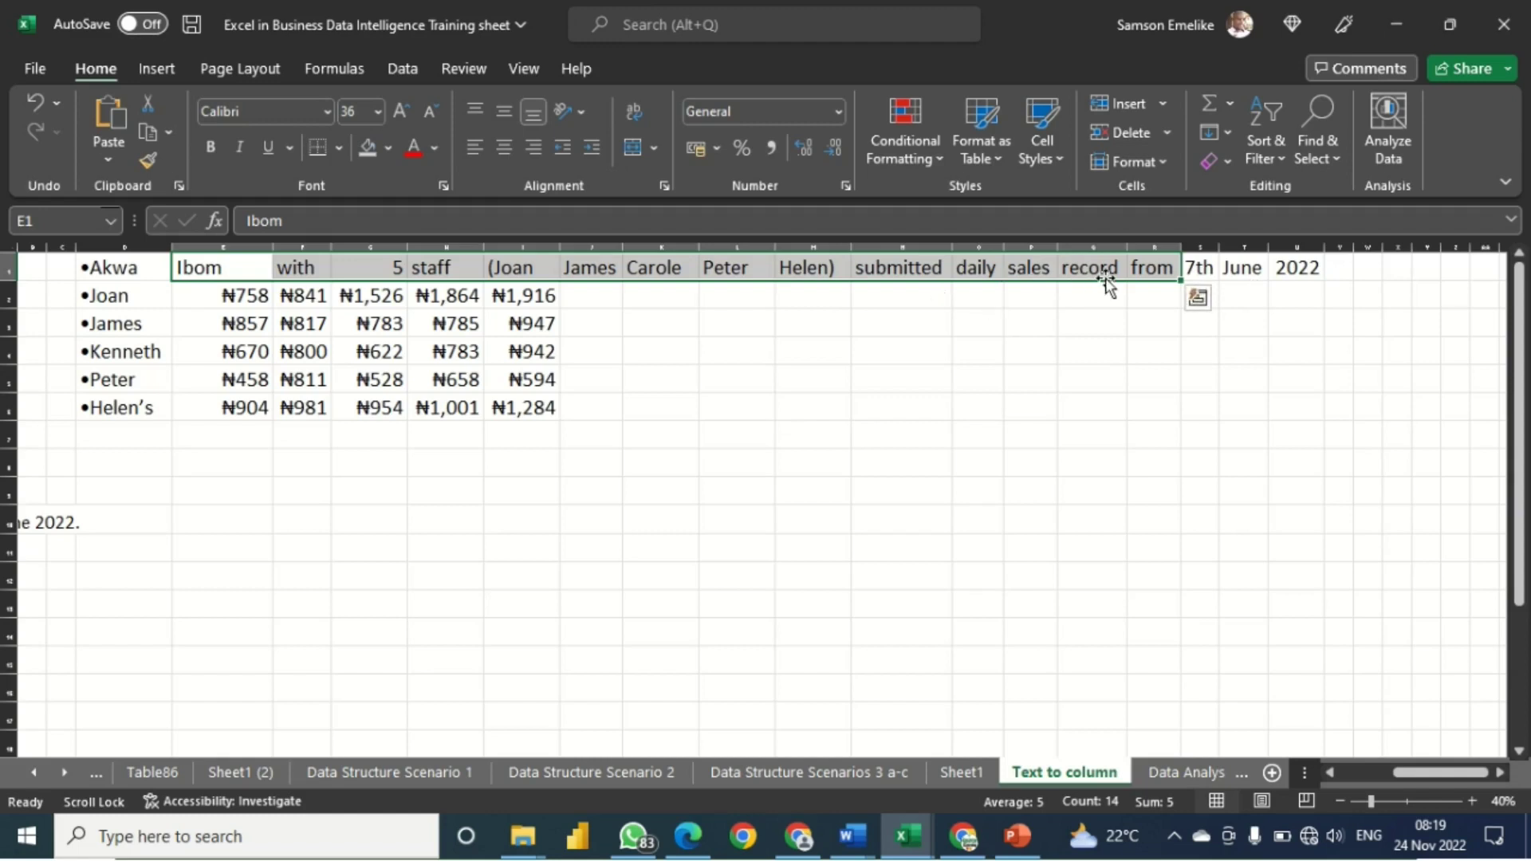
key(Delete)
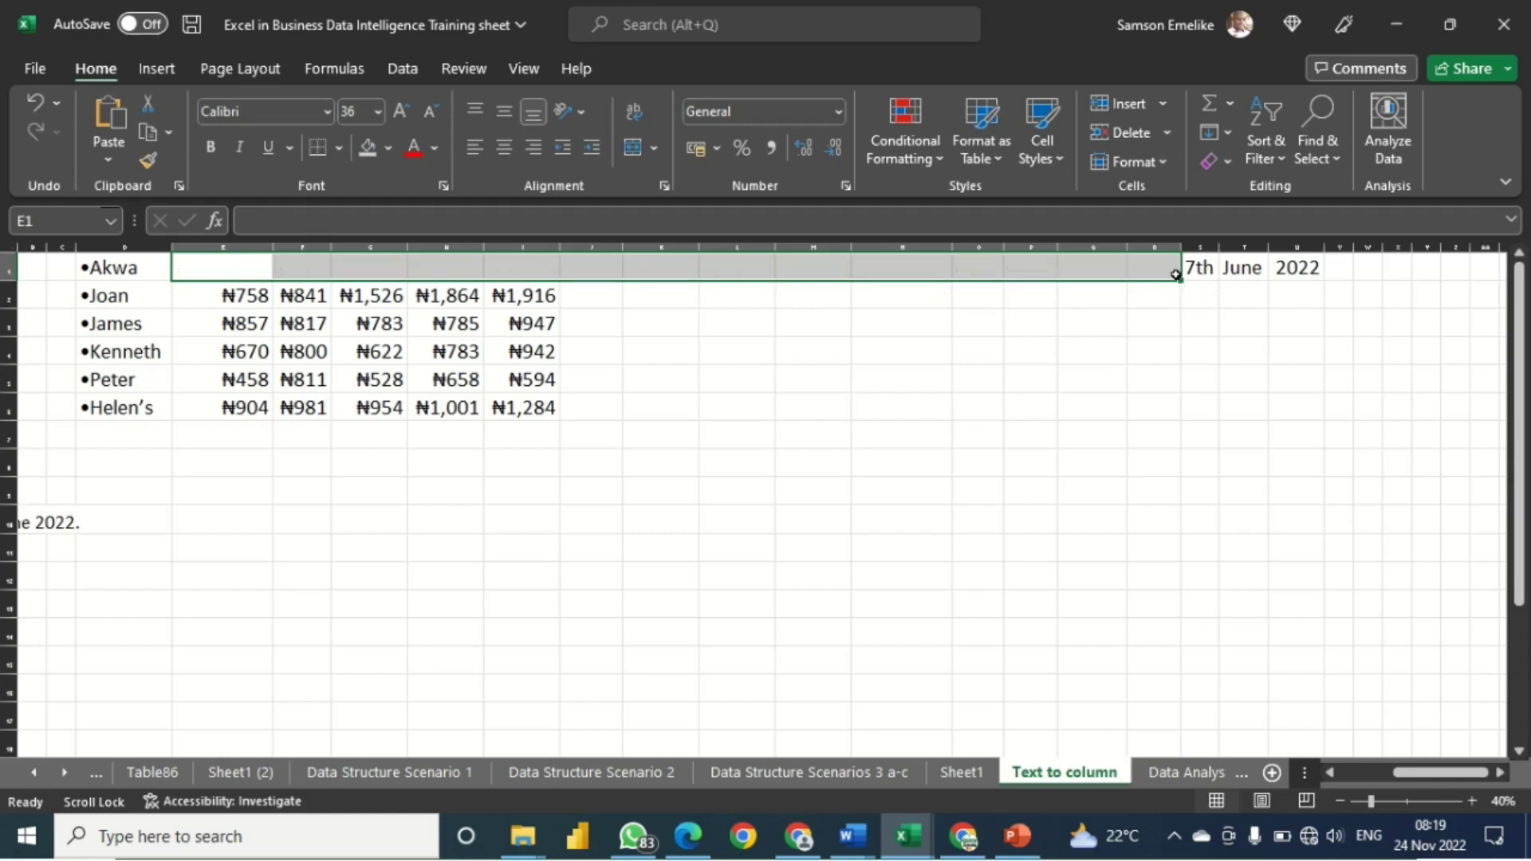
click(226, 265)
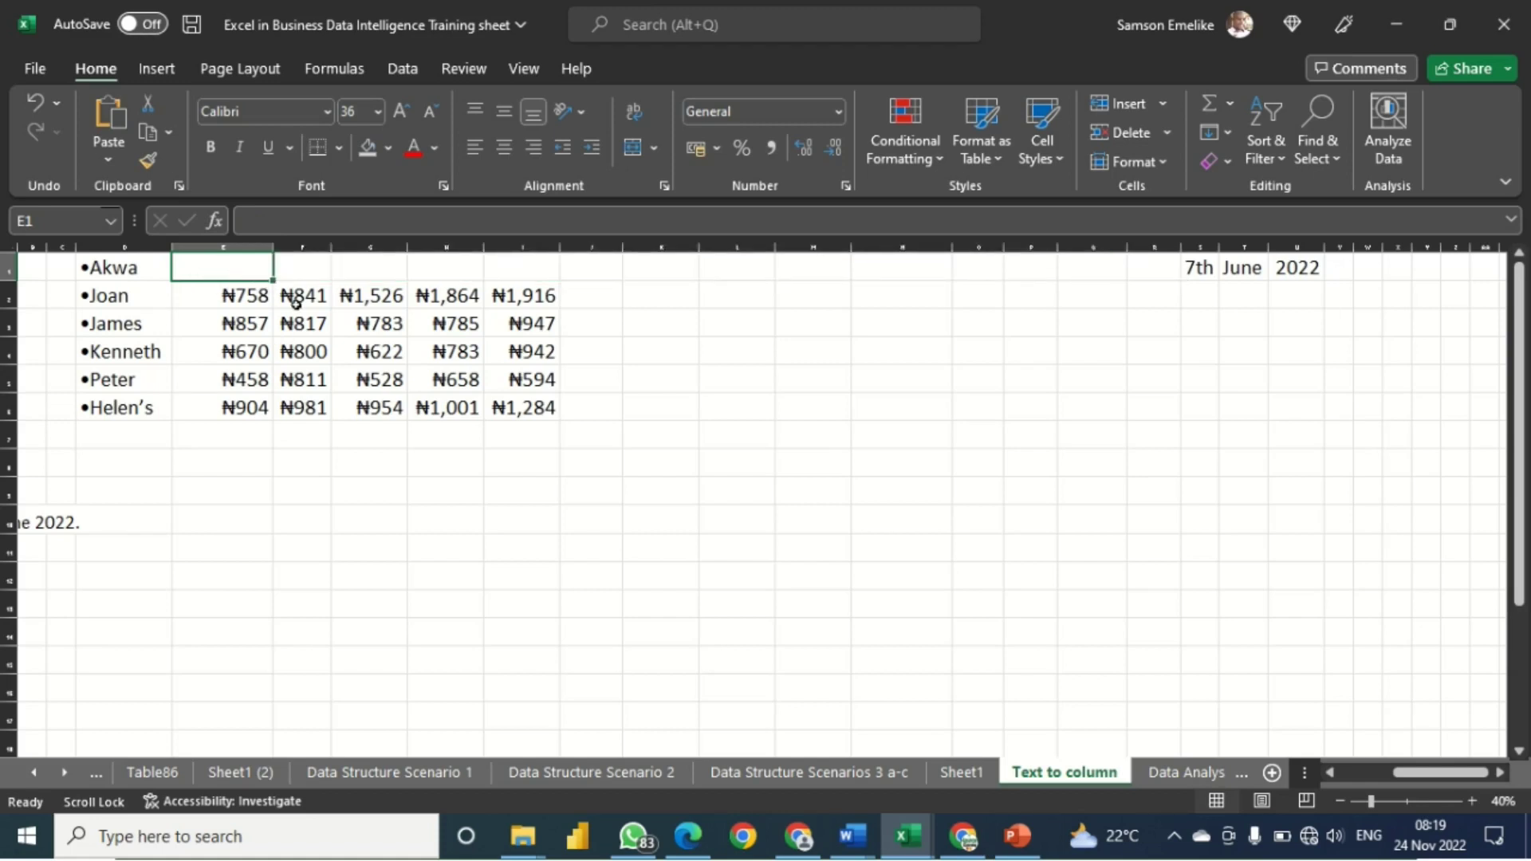
text(7 jun 22)
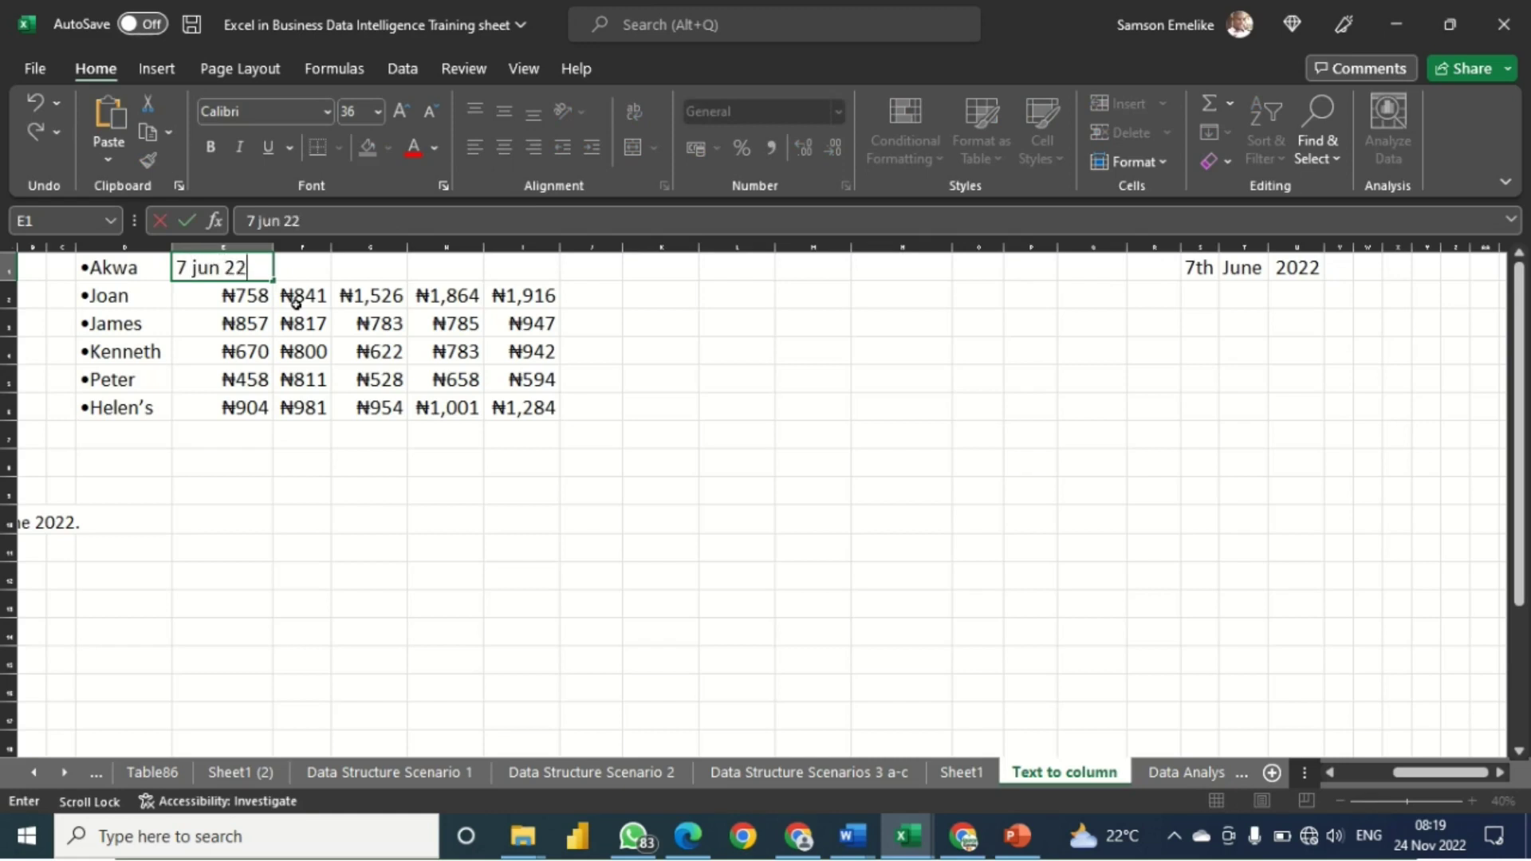
key(Return)
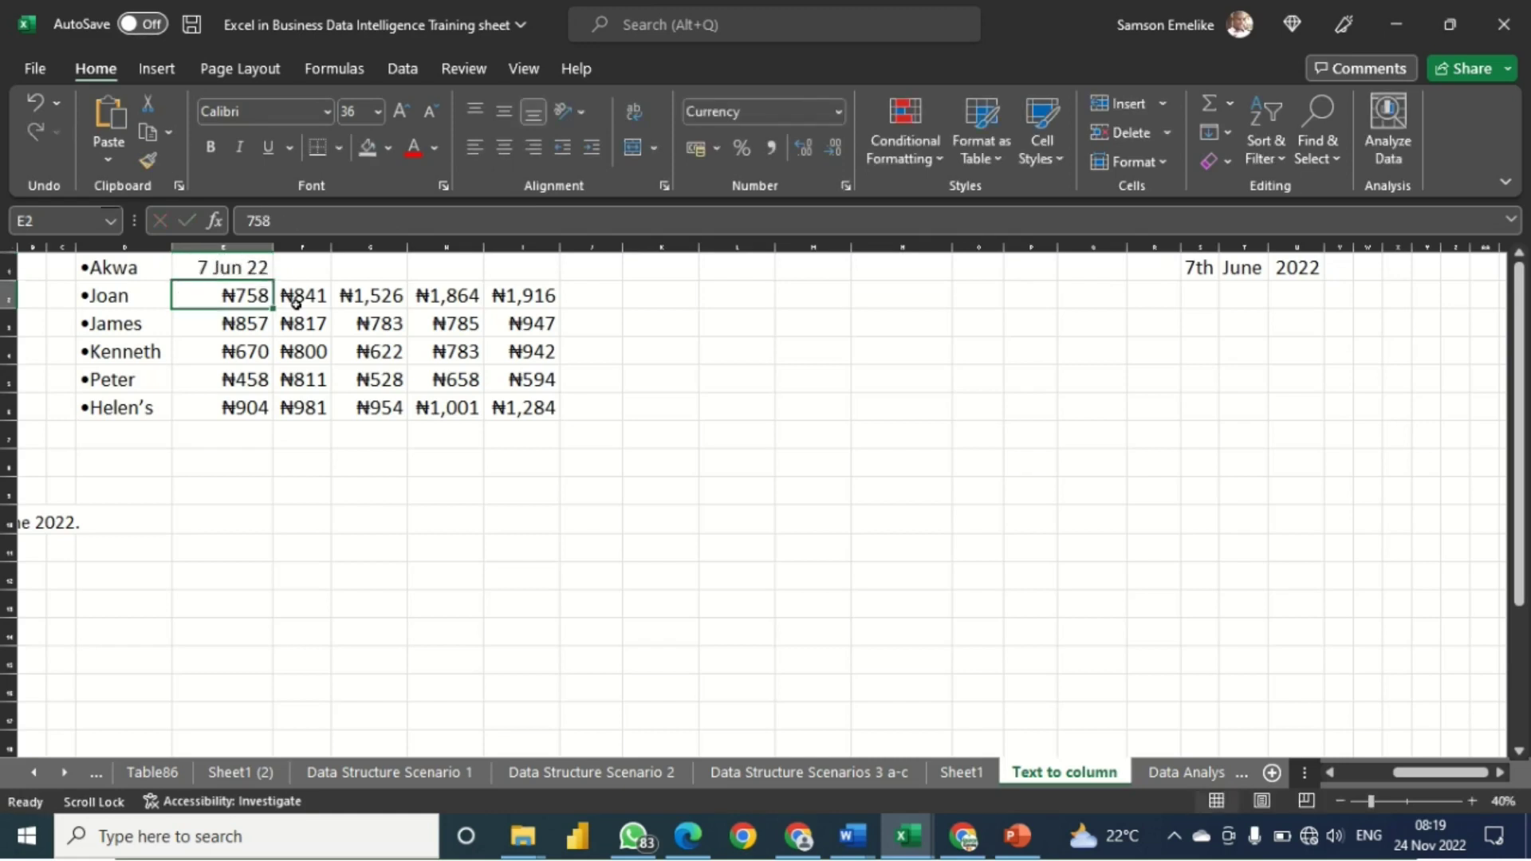
Fill the date series from E1 across to 11 Jun 22 in I1 and autofit columns F to I.
click(229, 263)
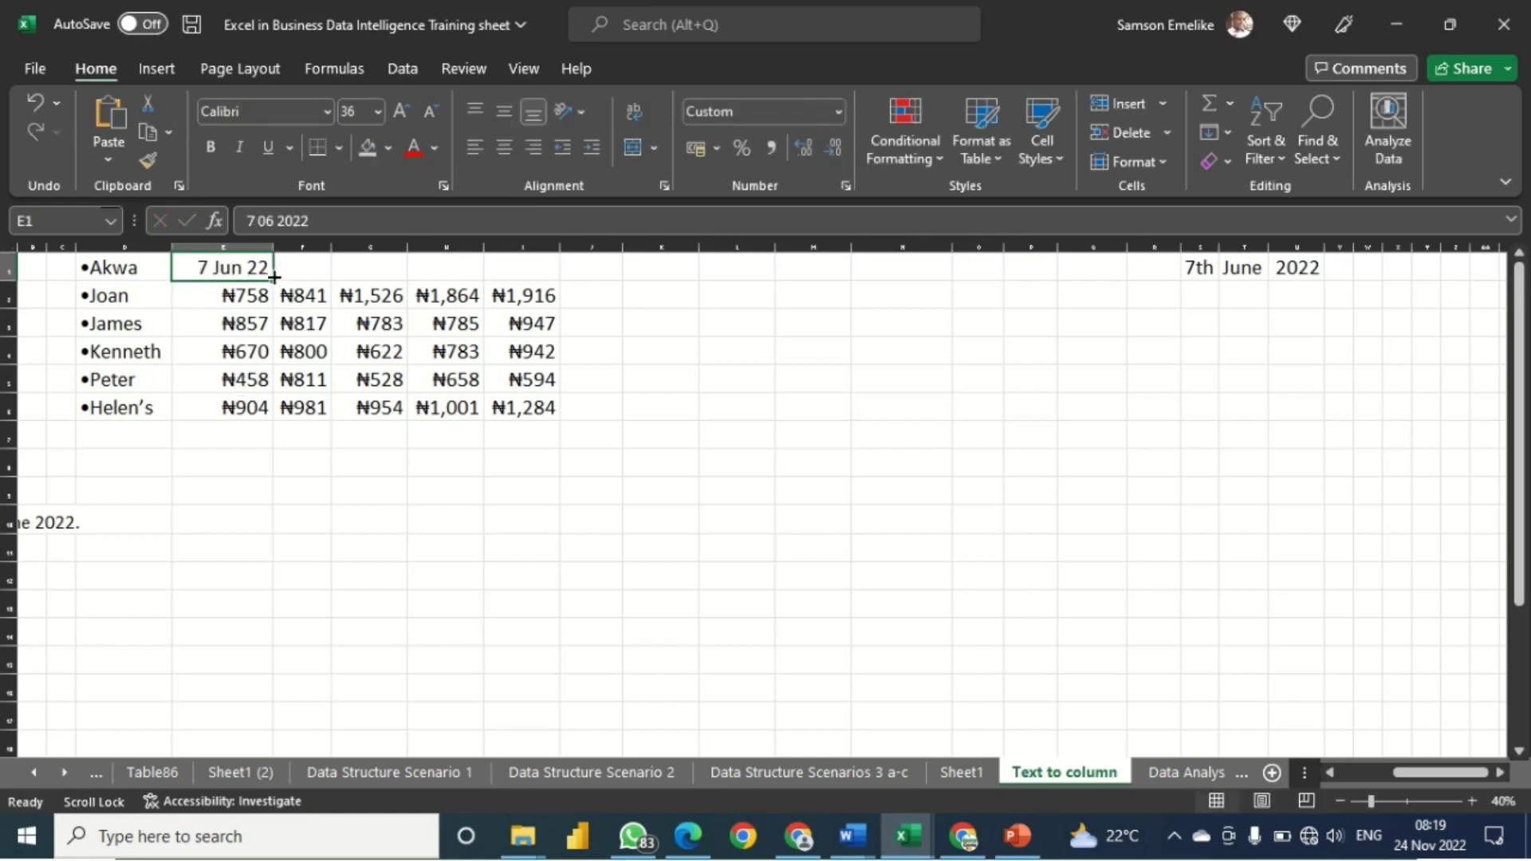
drag(273, 281, 554, 291)
double_click(557, 243)
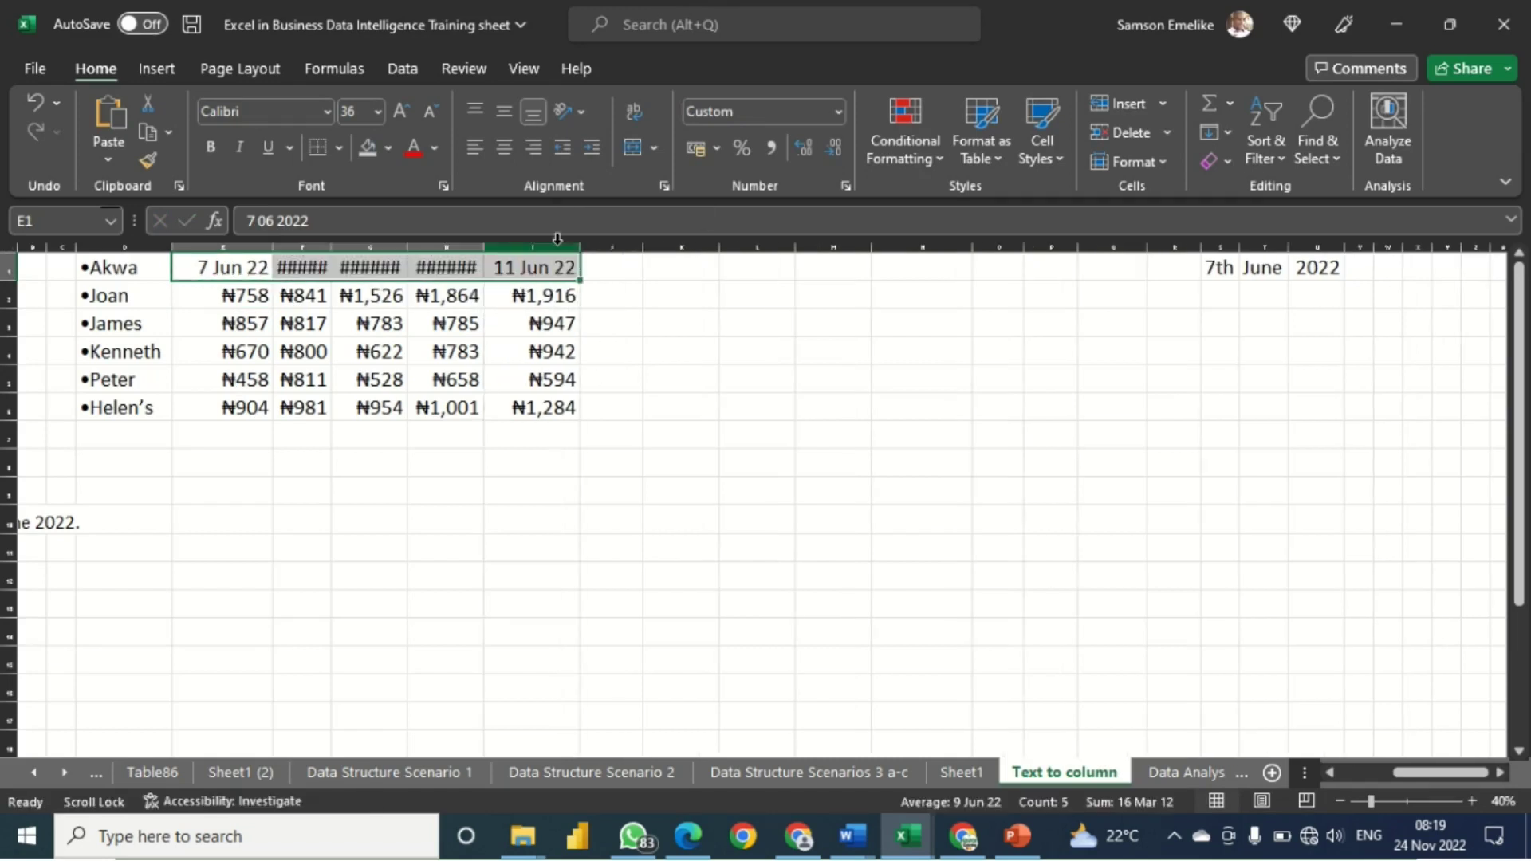
double_click(483, 243)
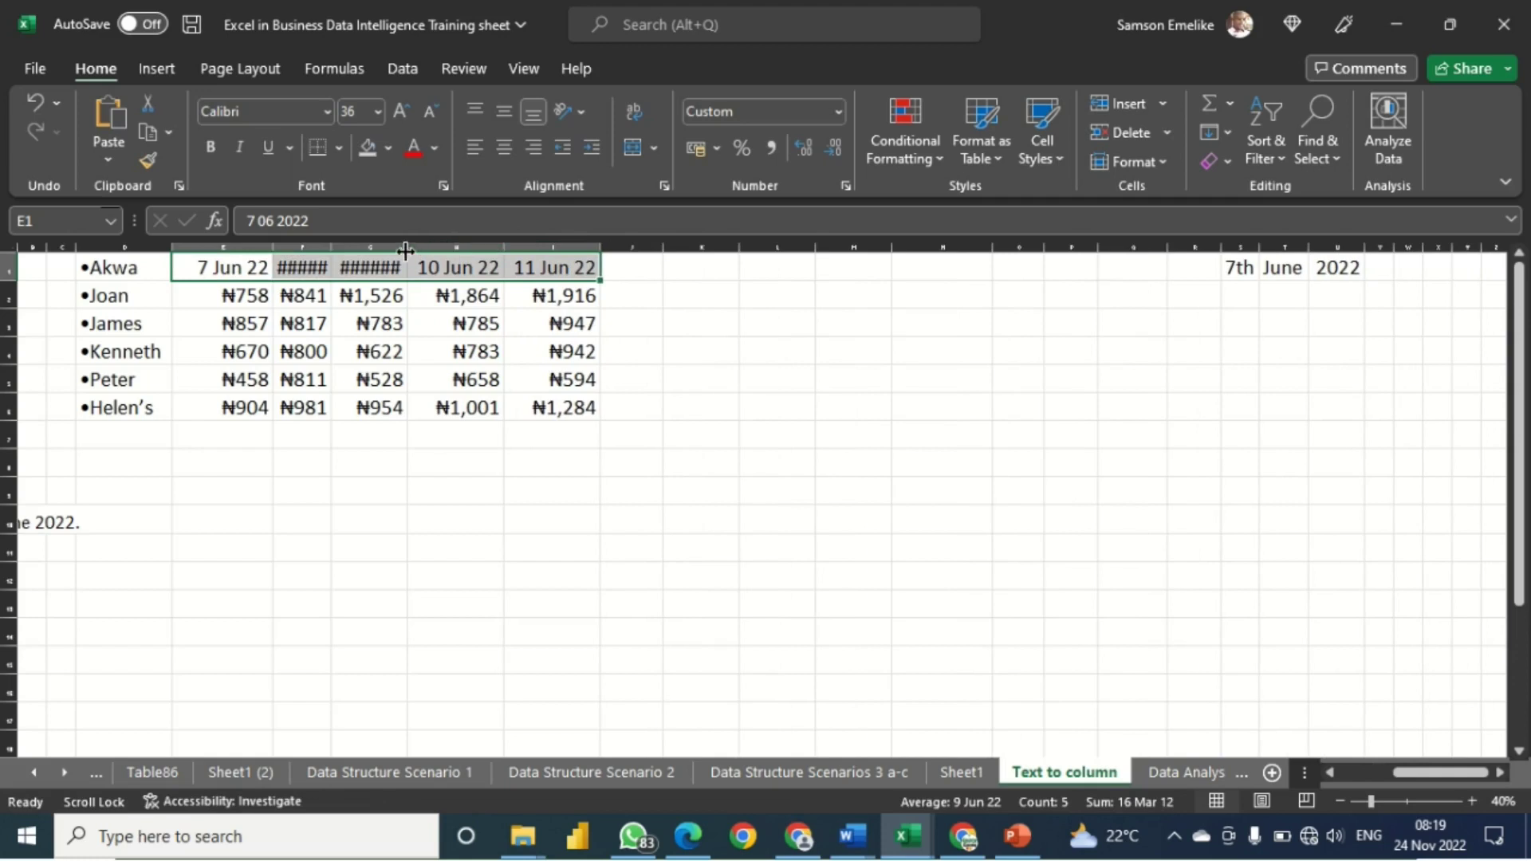
double_click(408, 246)
double_click(331, 246)
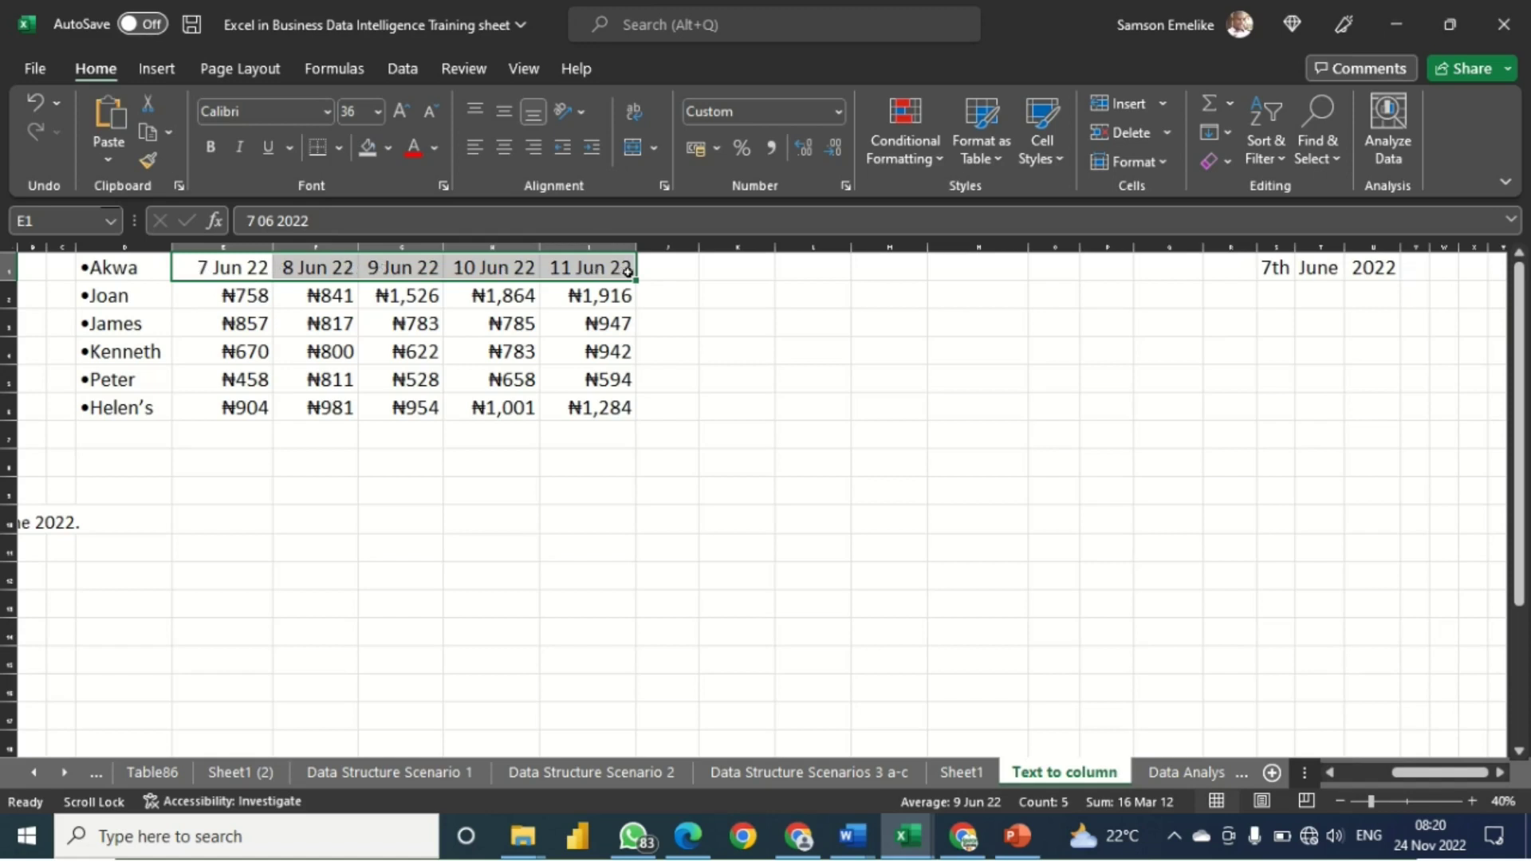
Examine how the Akwa table matches each staff member's sales amounts to the date headers.
click(110, 296)
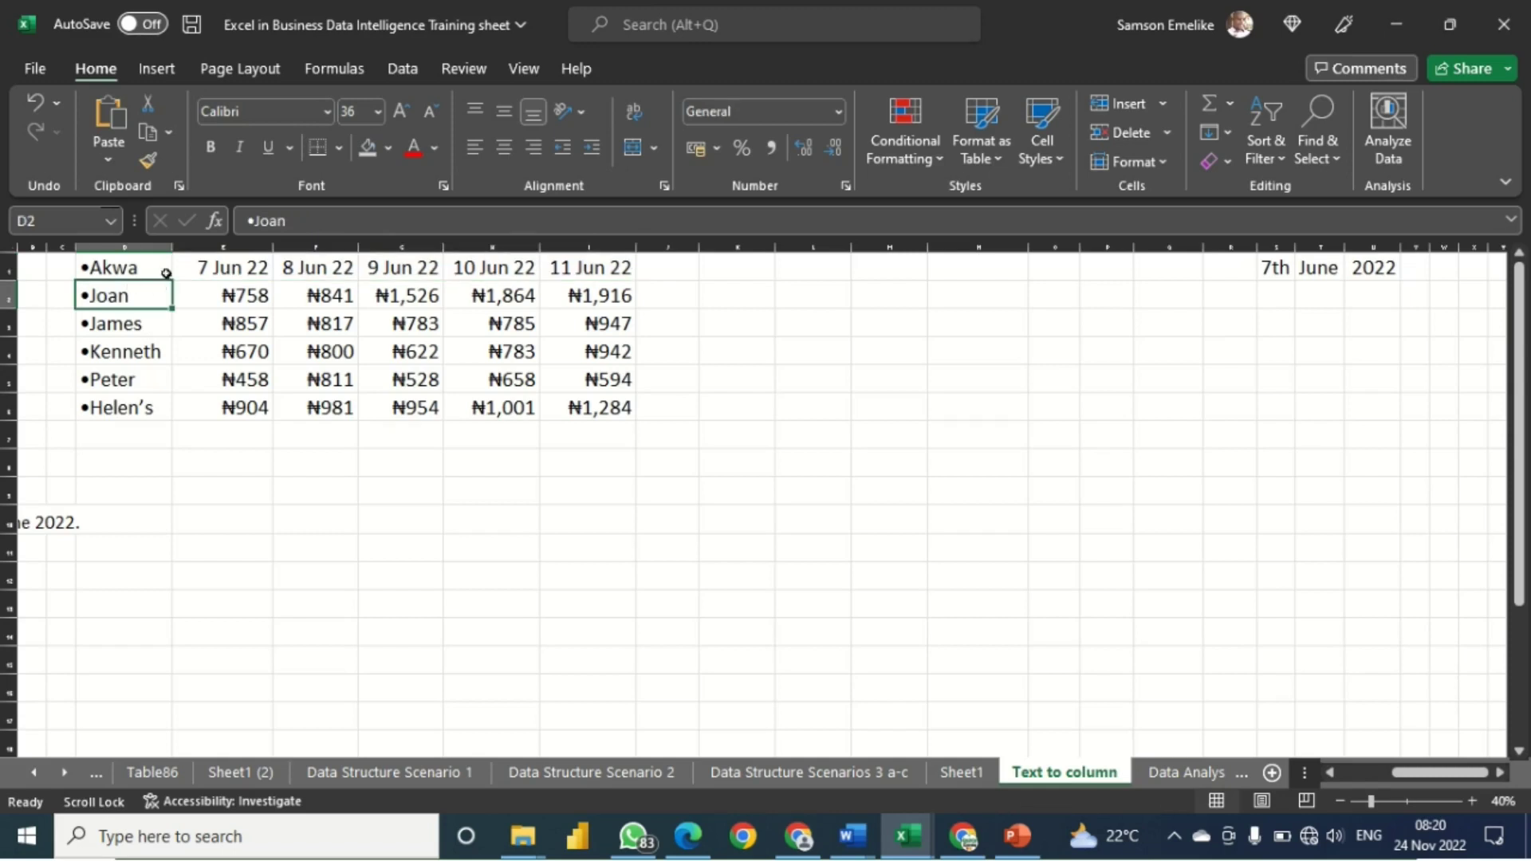
click(232, 268)
click(229, 296)
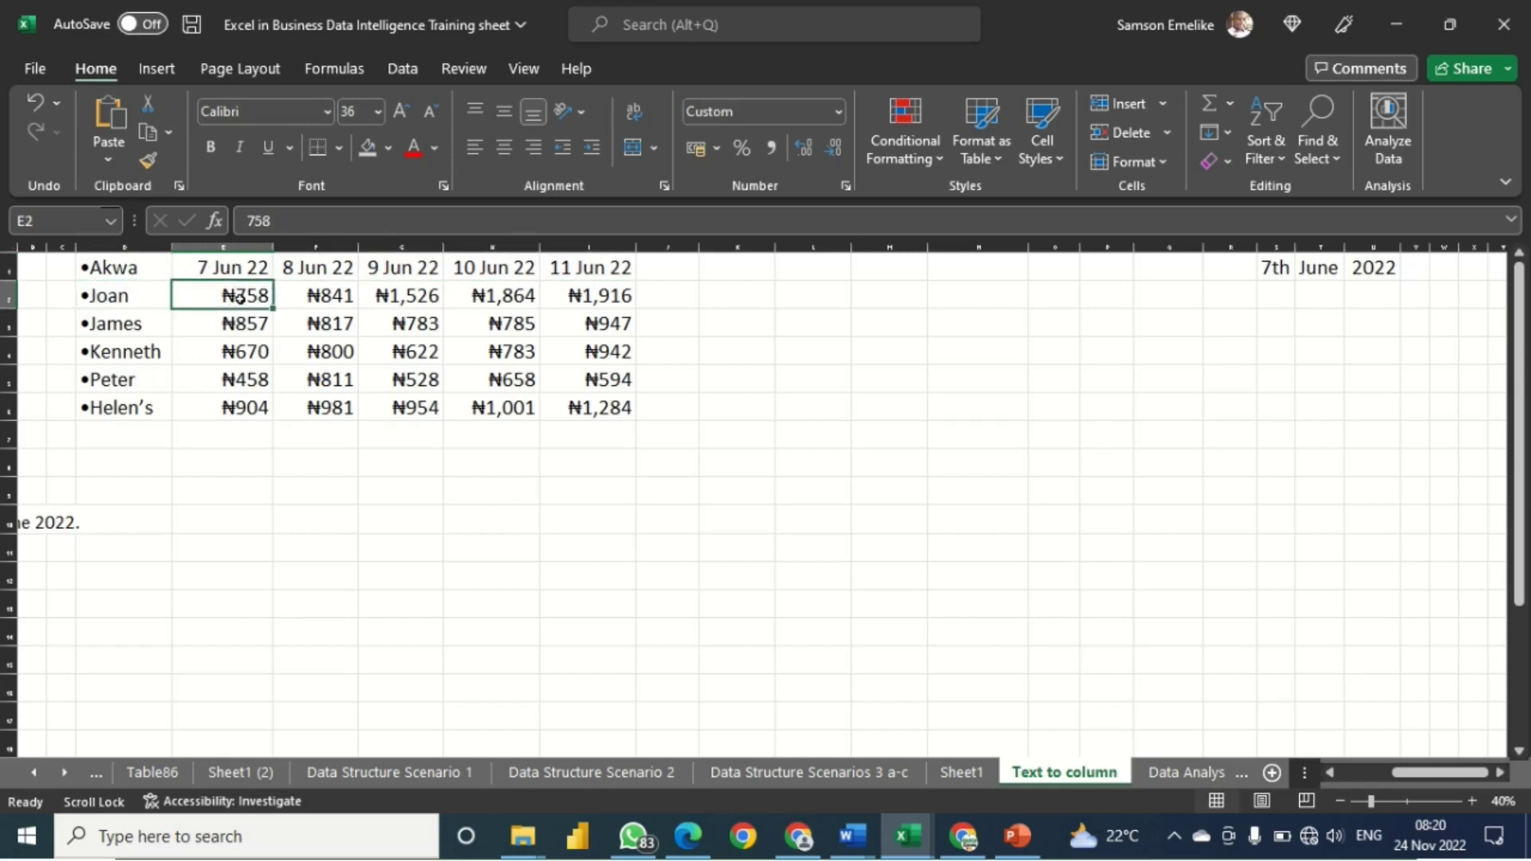
click(118, 300)
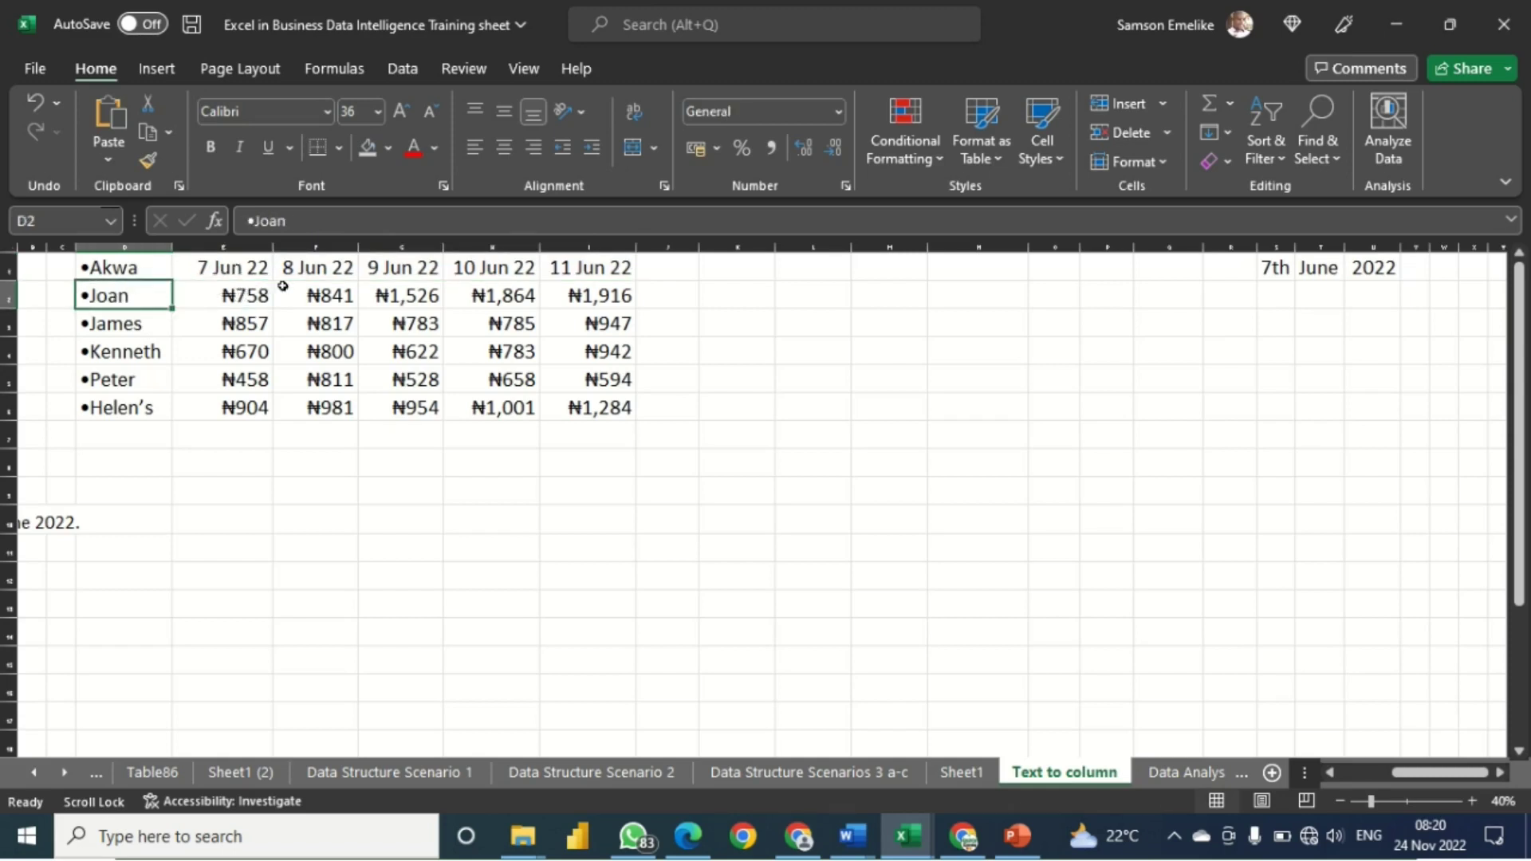
click(331, 266)
click(264, 323)
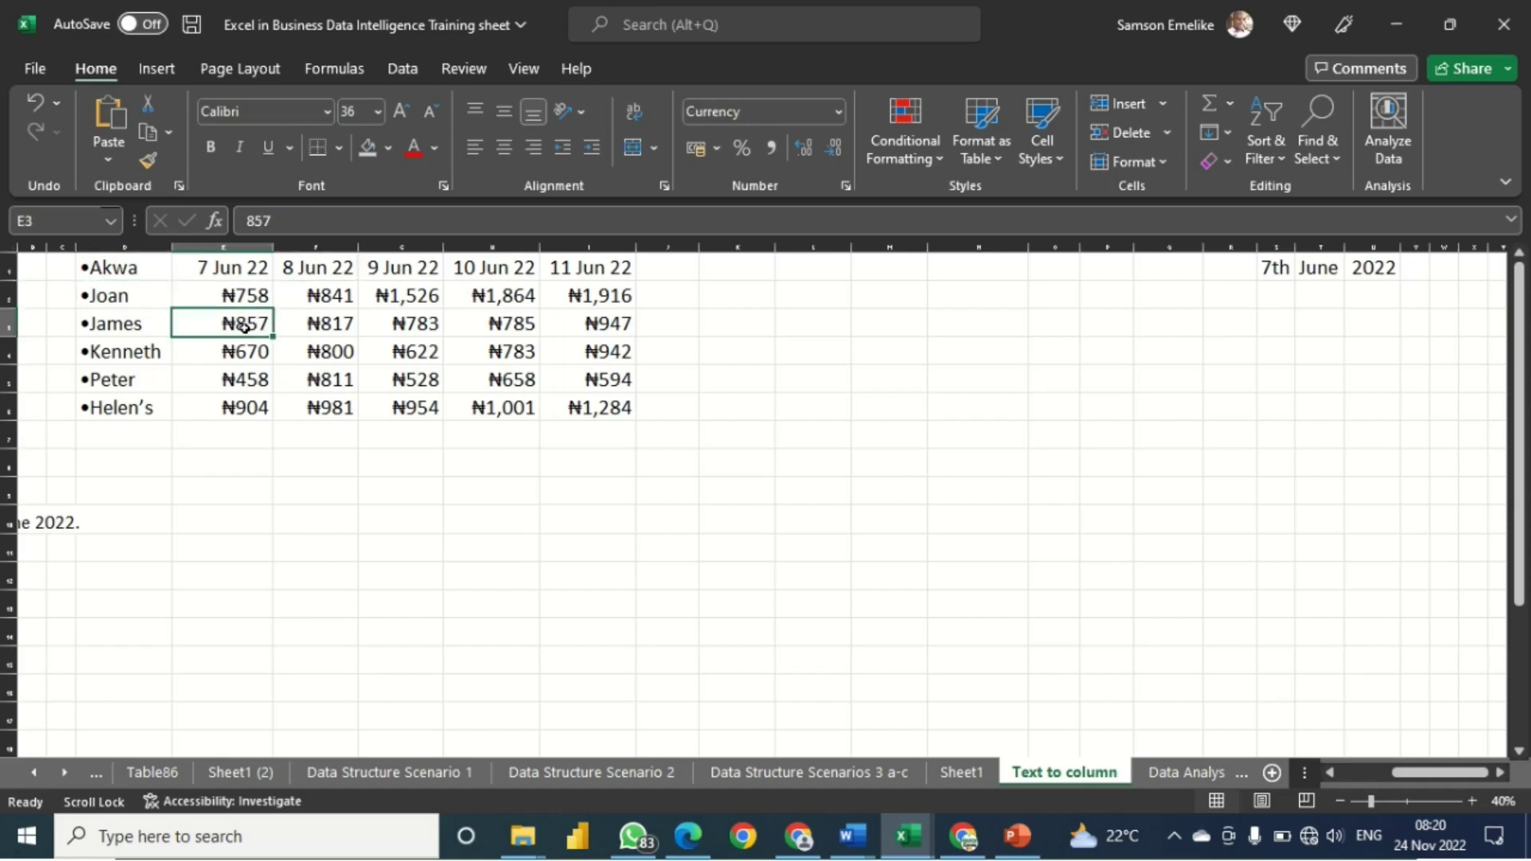
click(323, 324)
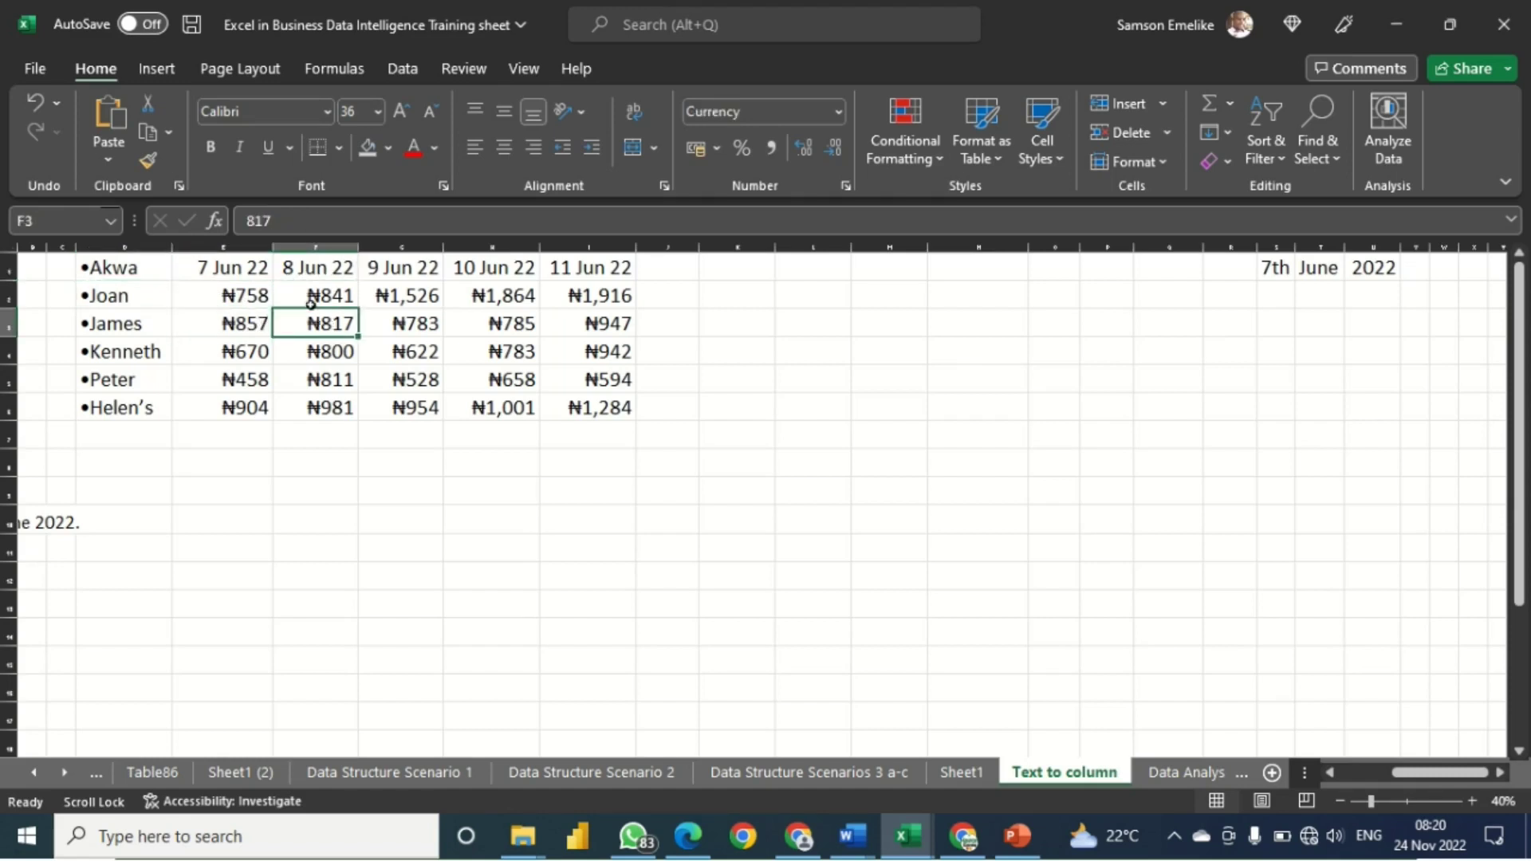
click(316, 292)
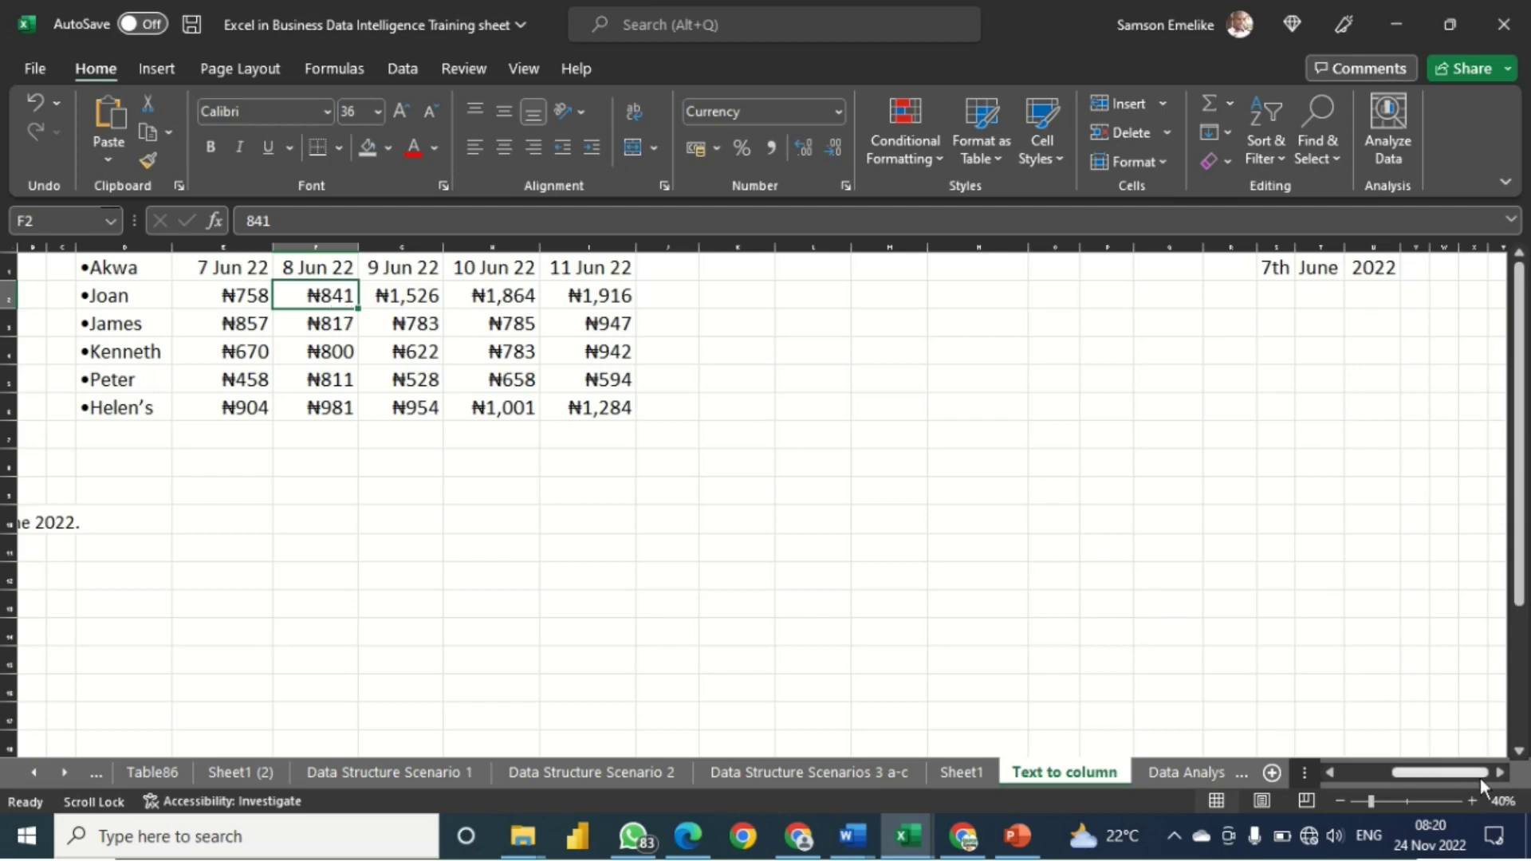
Clear the contents of columns D to V to remove the cleaned Akwa table.
drag(1465, 772, 1356, 772)
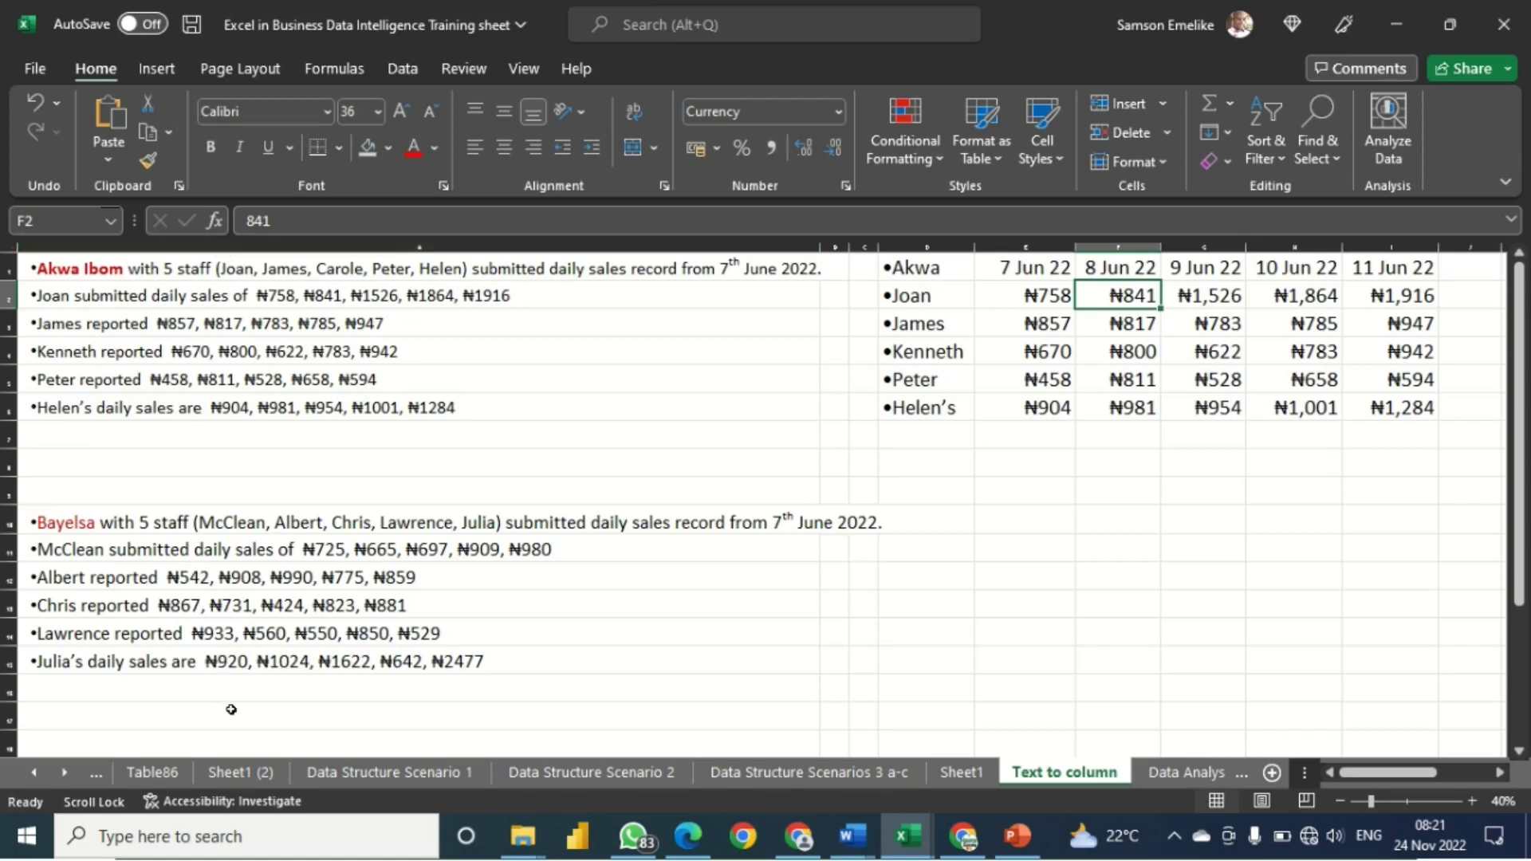
scroll(369, 634, down, 6)
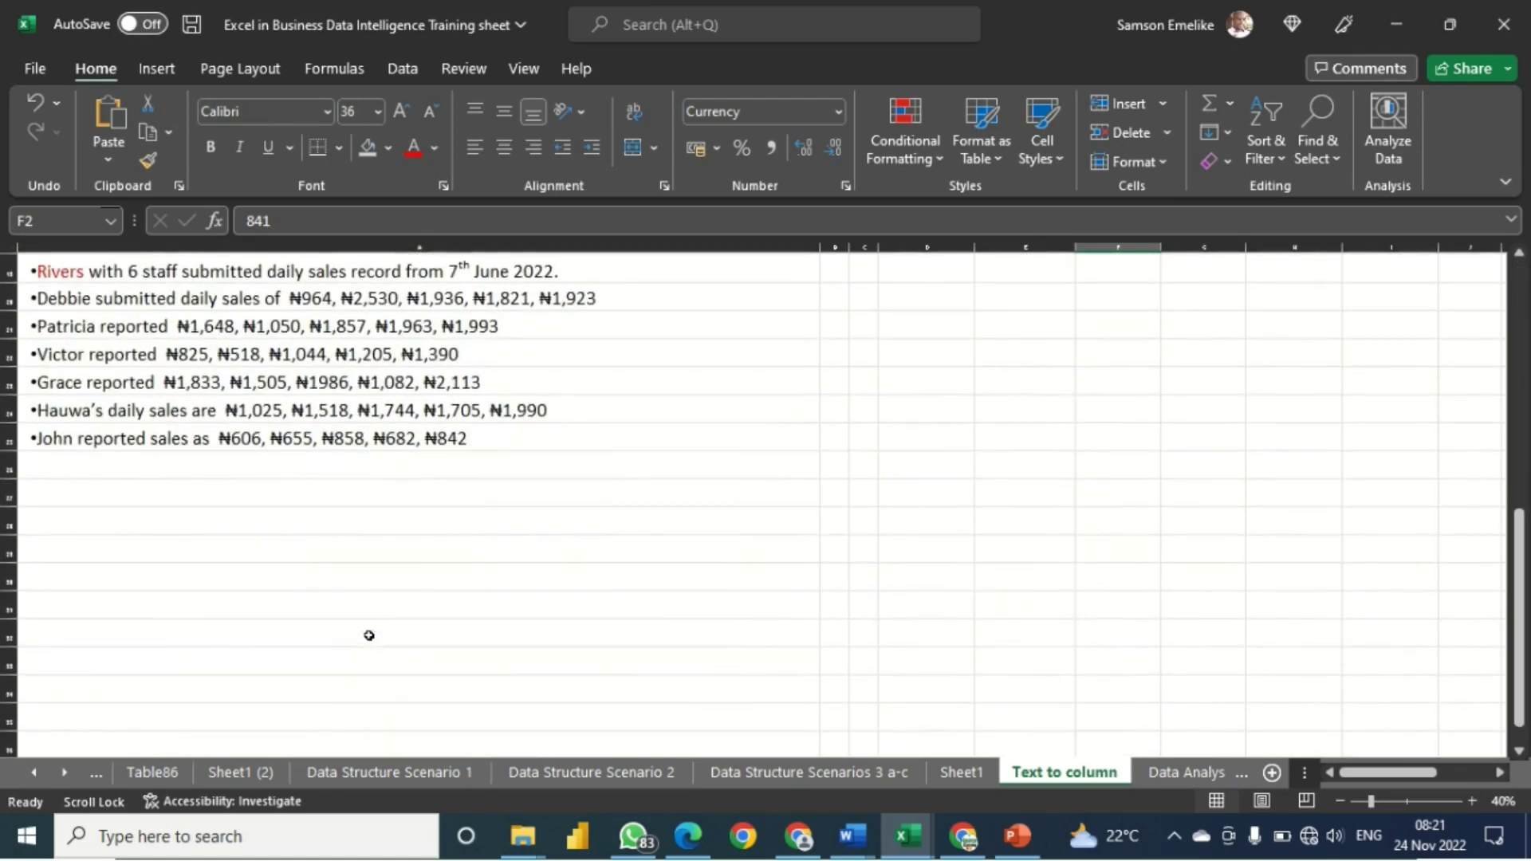
scroll(369, 634, up, 6)
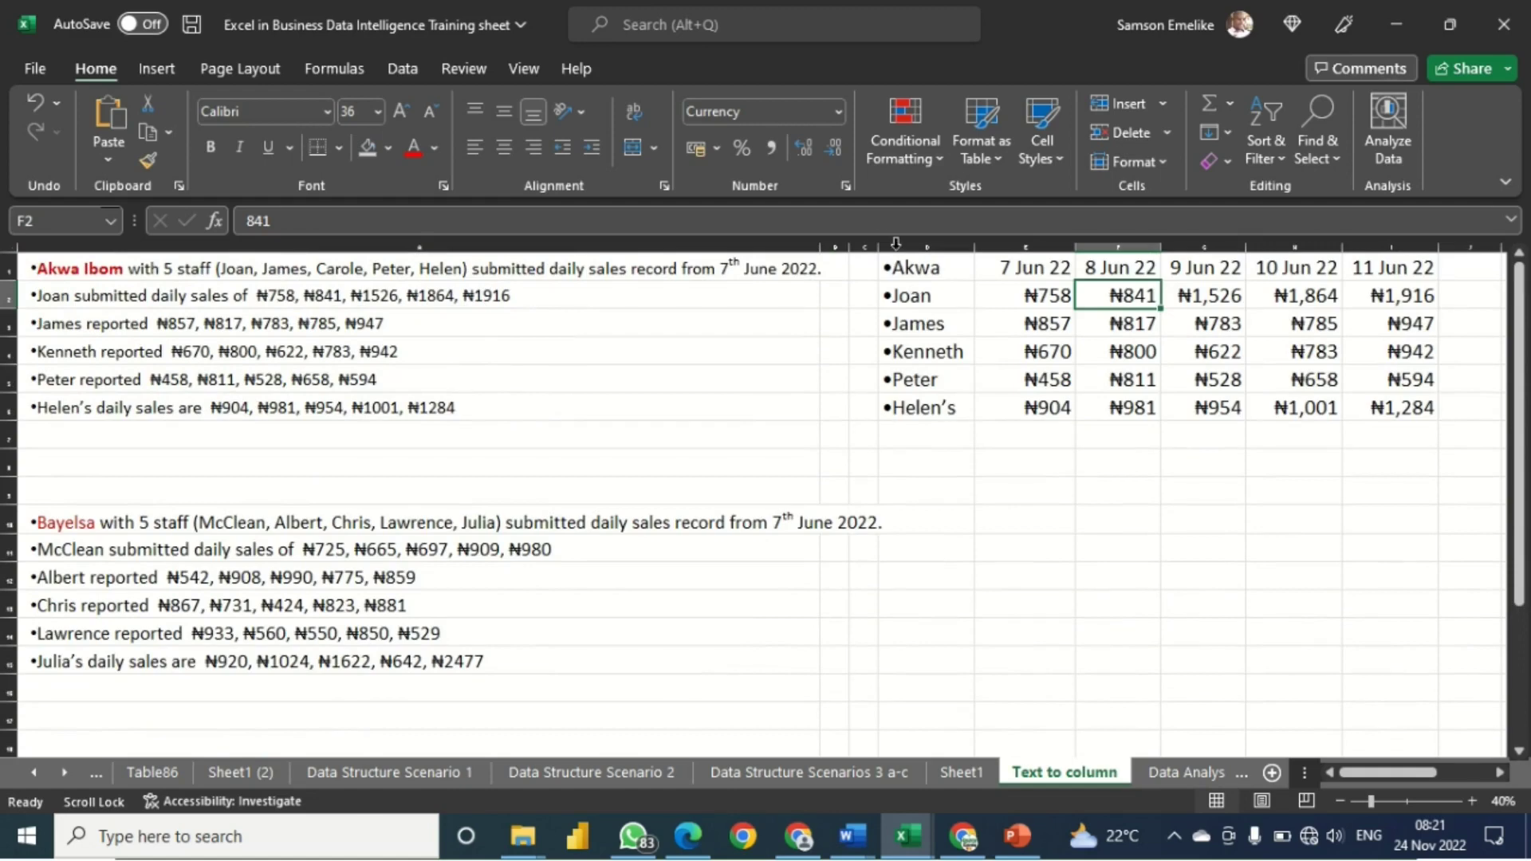
drag(915, 259, 1415, 287)
key(Delete)
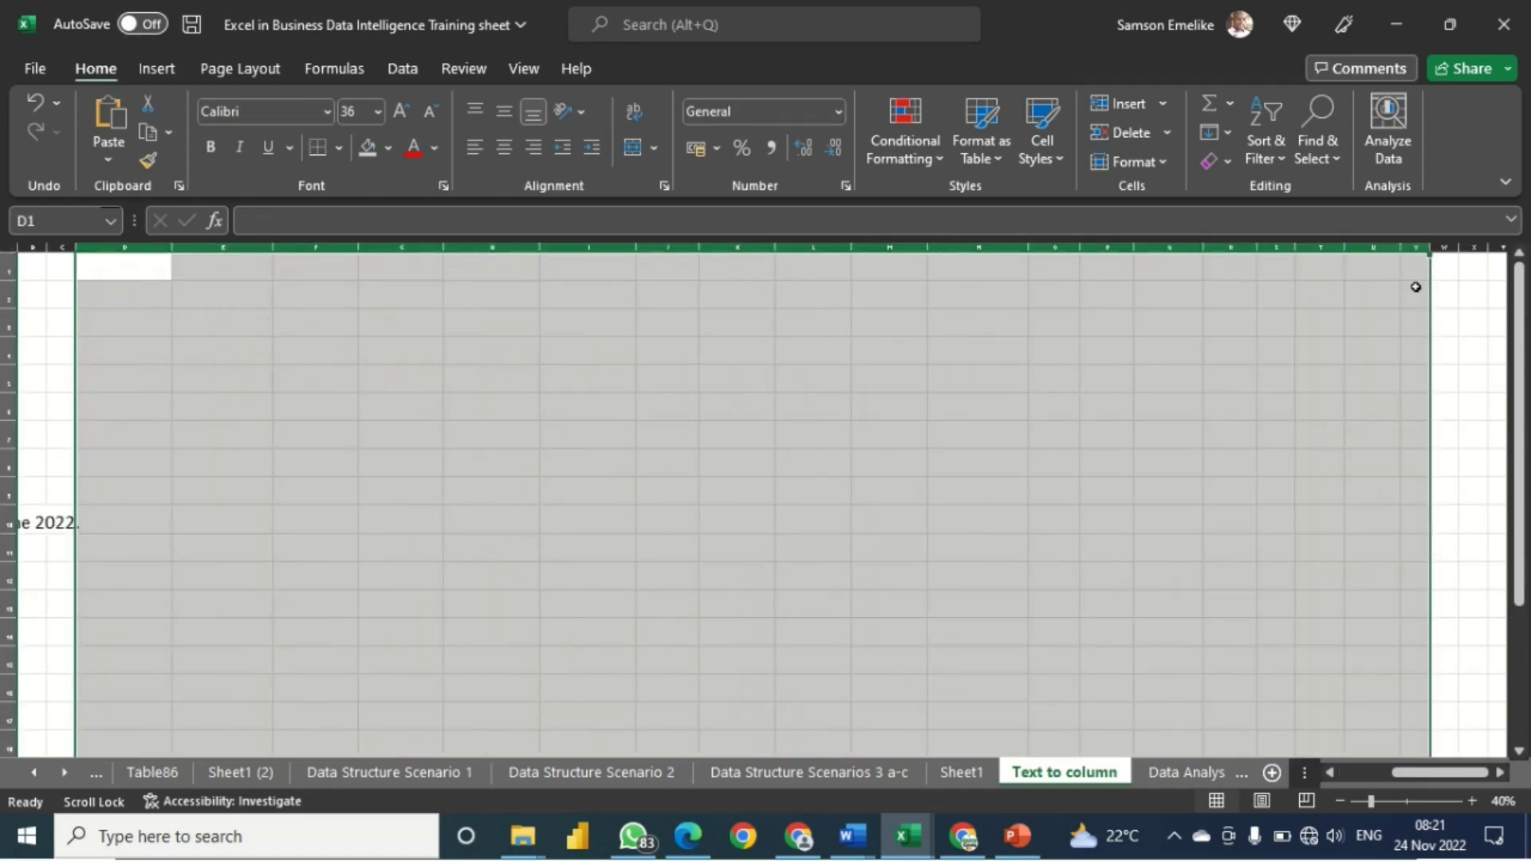
Set up Text to Columns for all three states' records in column A as delimited by comma and space, treating consecutive delimiters as one.
drag(1447, 773, 1351, 770)
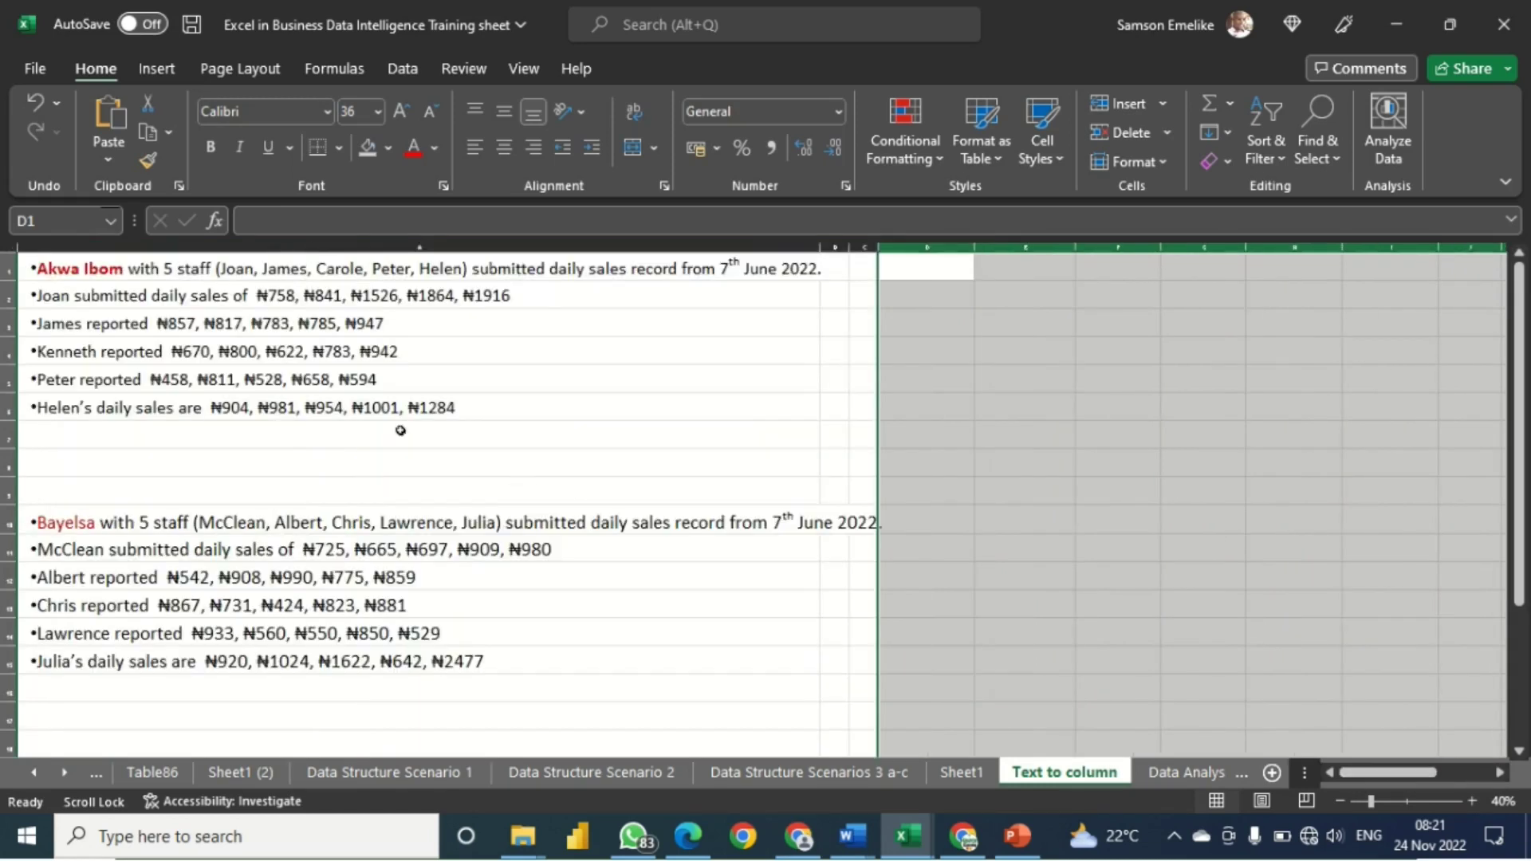
drag(283, 263, 304, 692)
scroll(491, 468, up, 3)
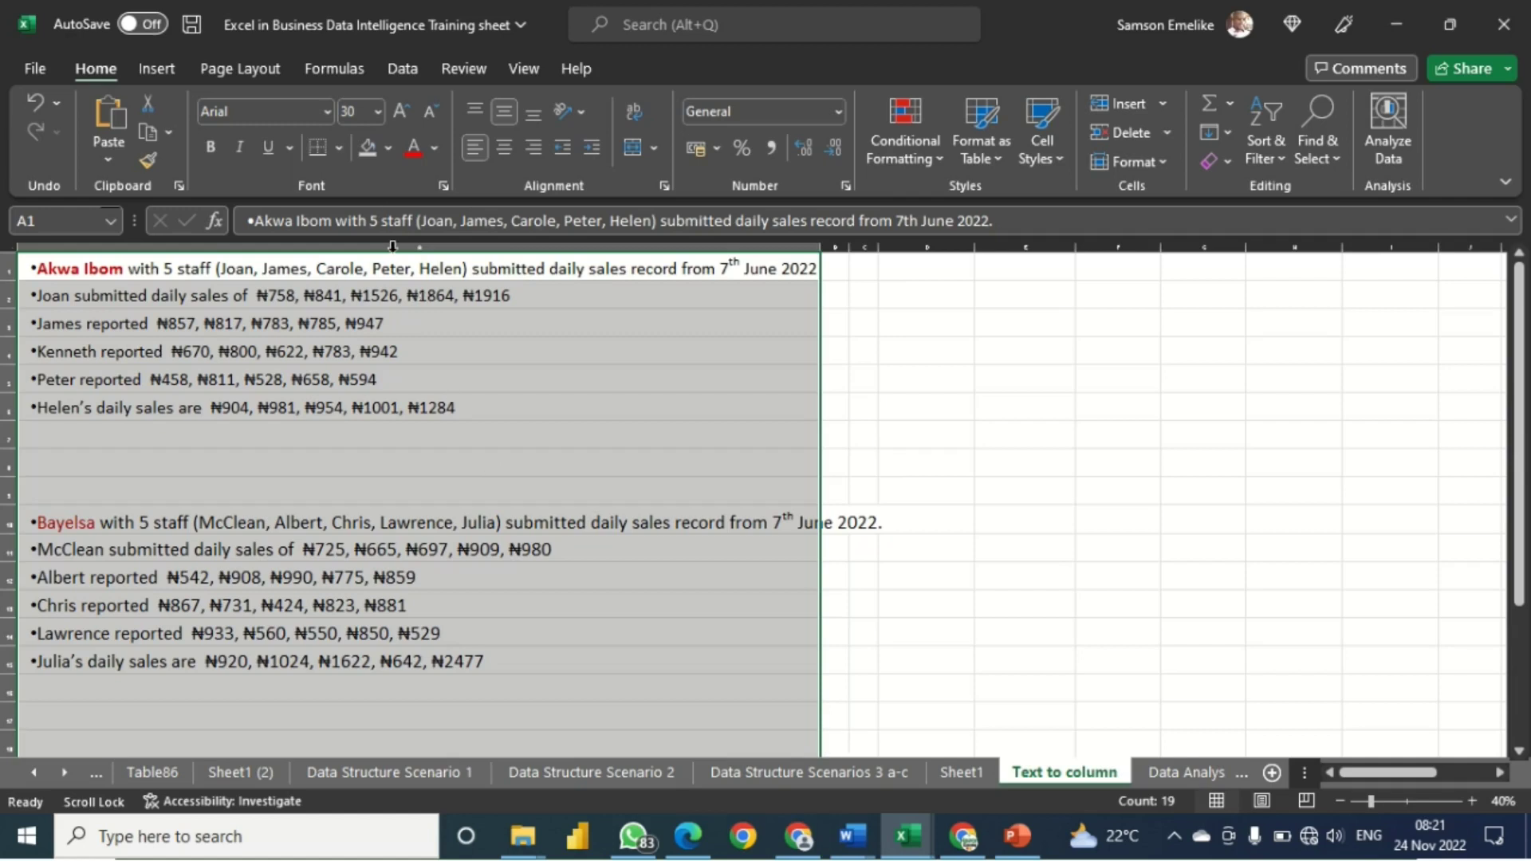
click(407, 67)
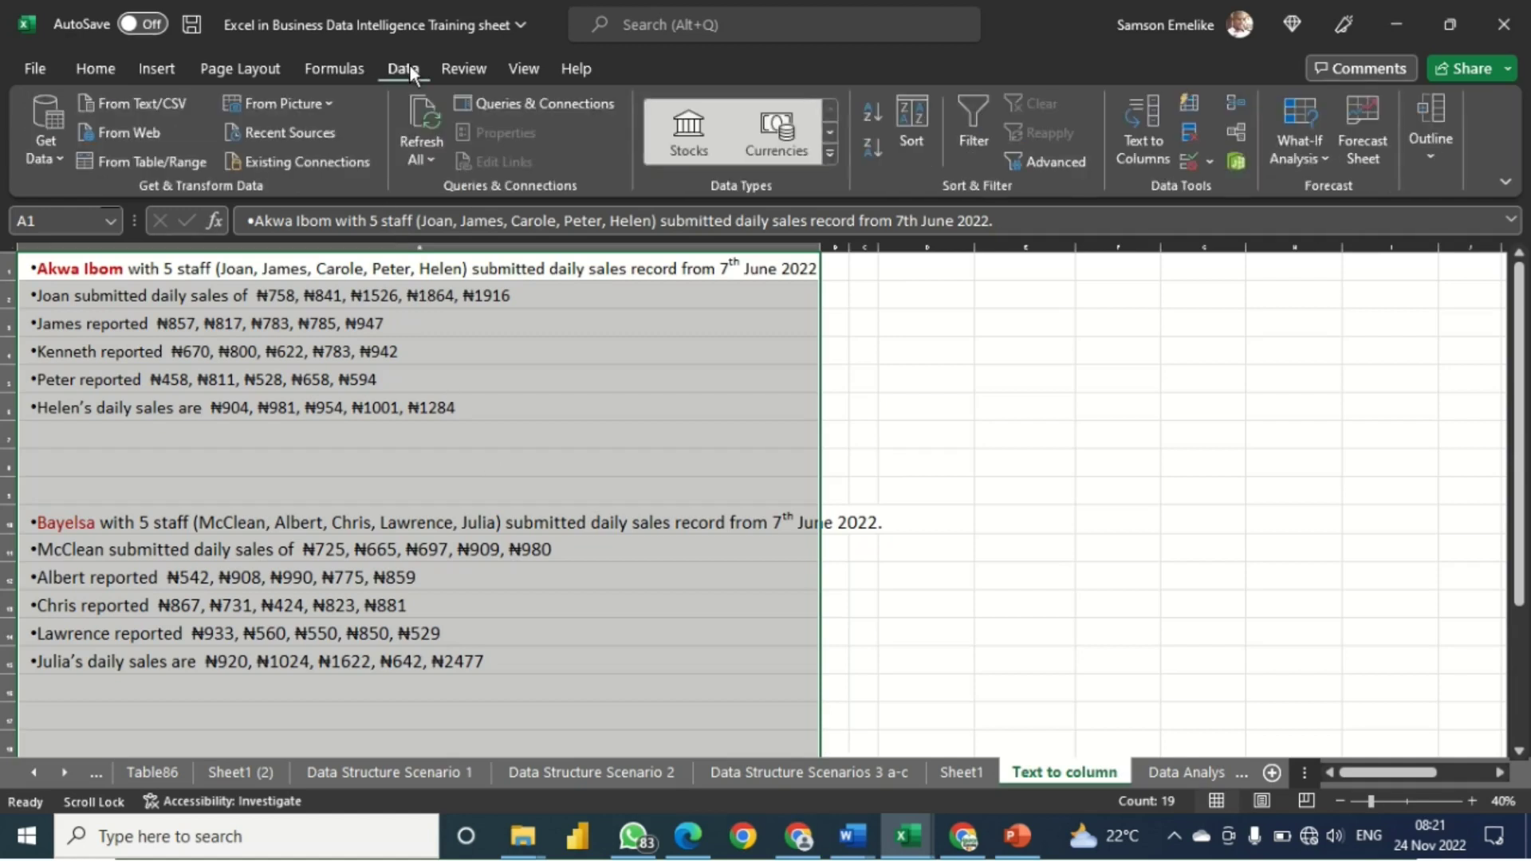
click(1144, 123)
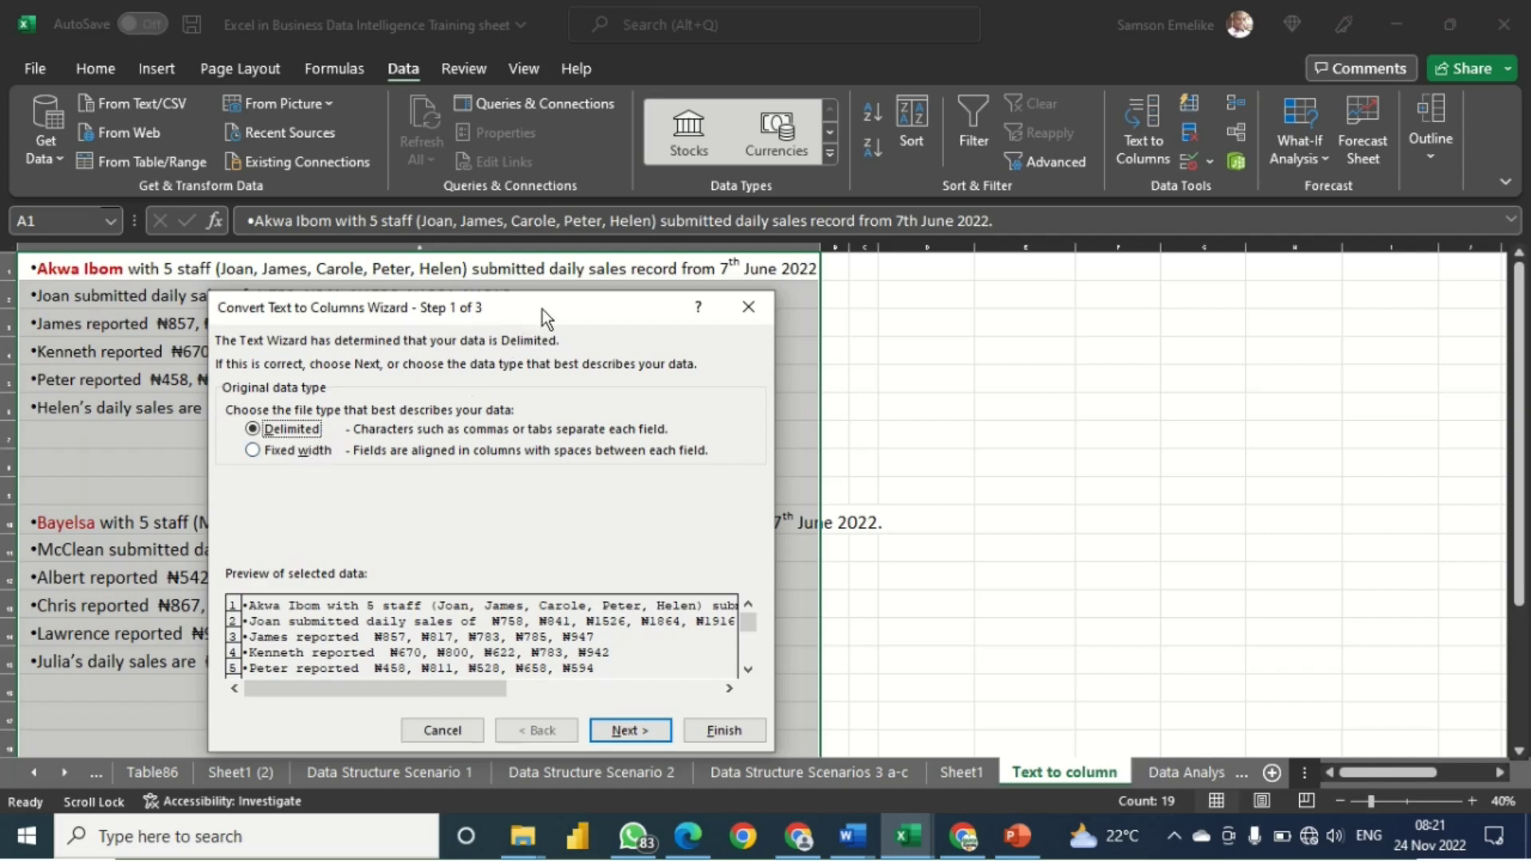
drag(542, 309, 1043, 264)
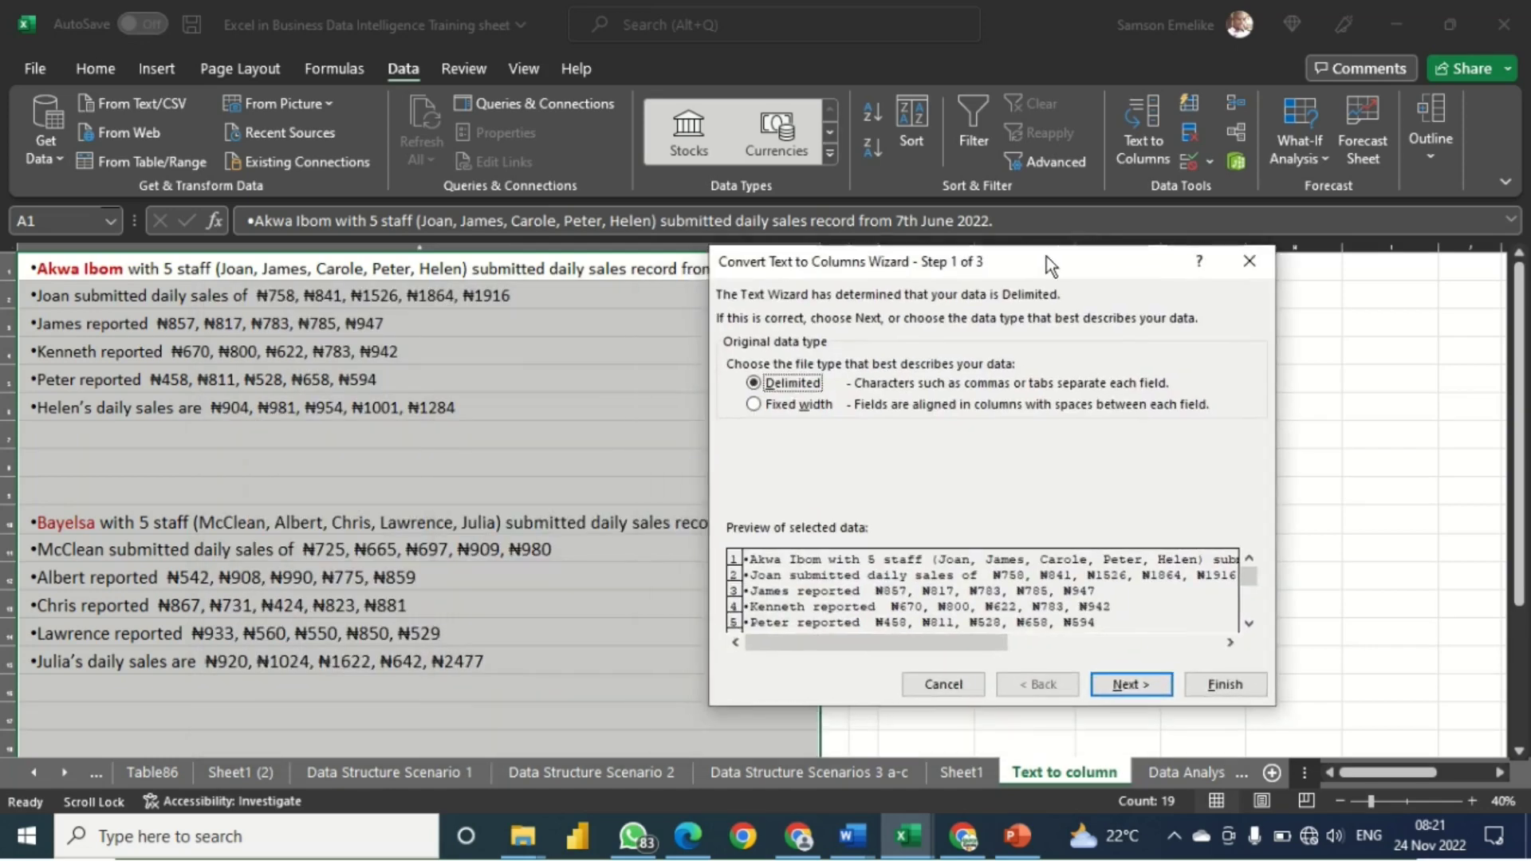
click(1132, 684)
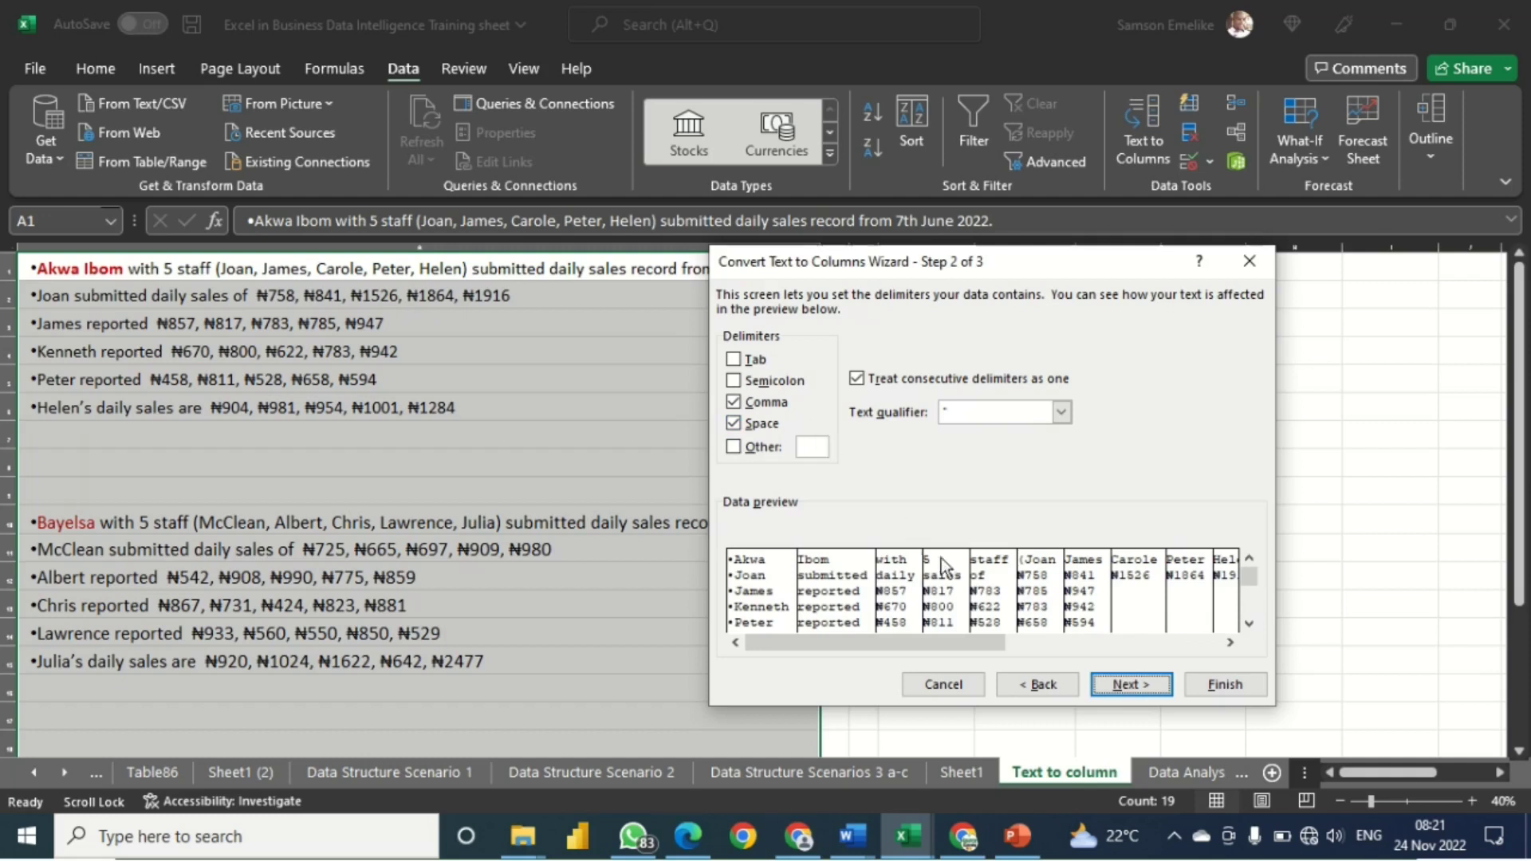
click(1136, 686)
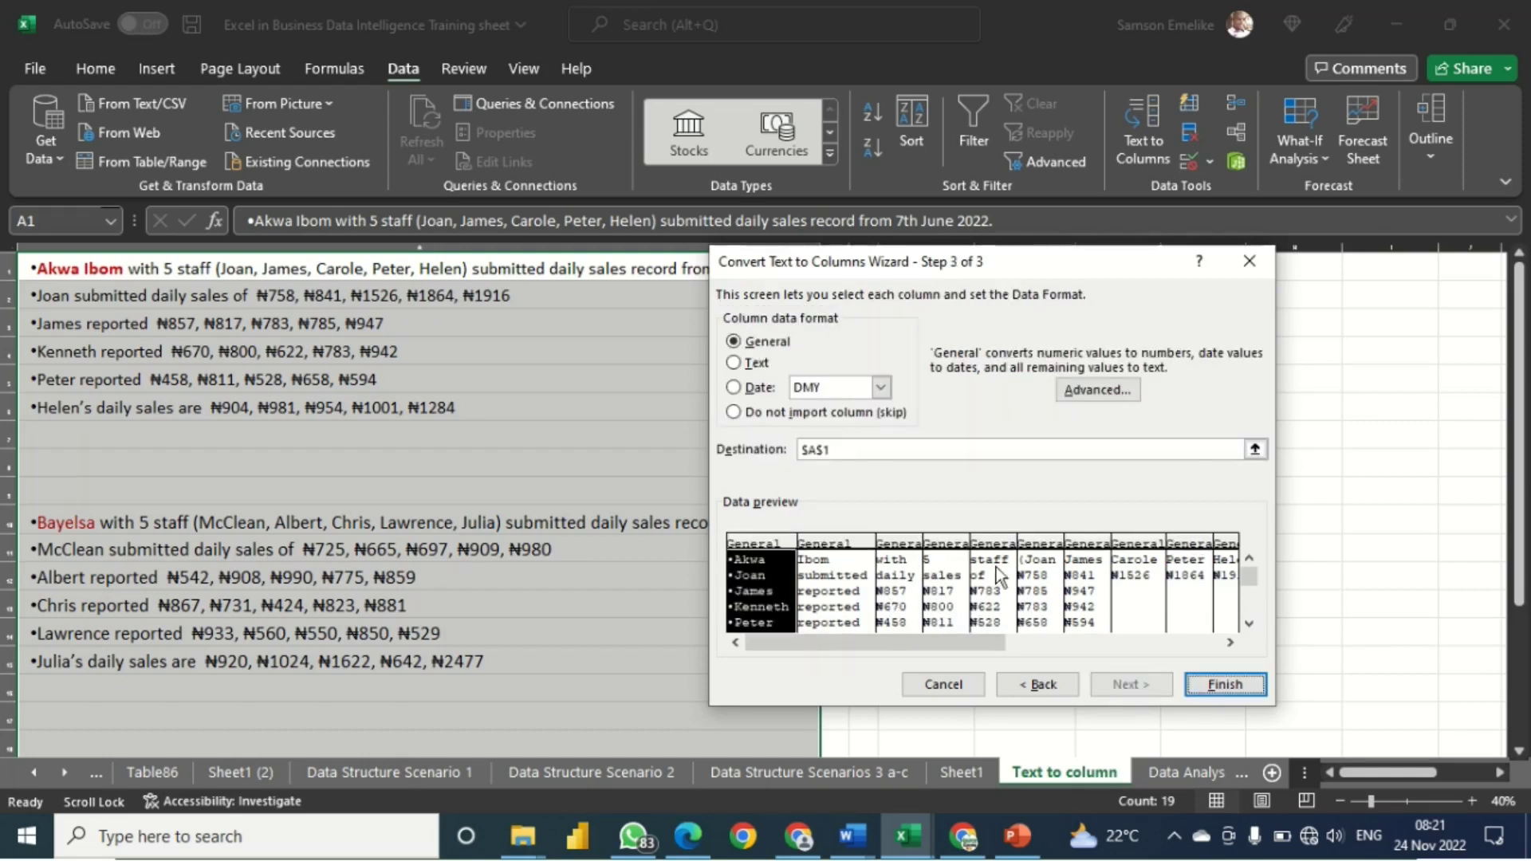
Set the Text to Columns destination to cell D1 and complete the split in General format.
click(1254, 449)
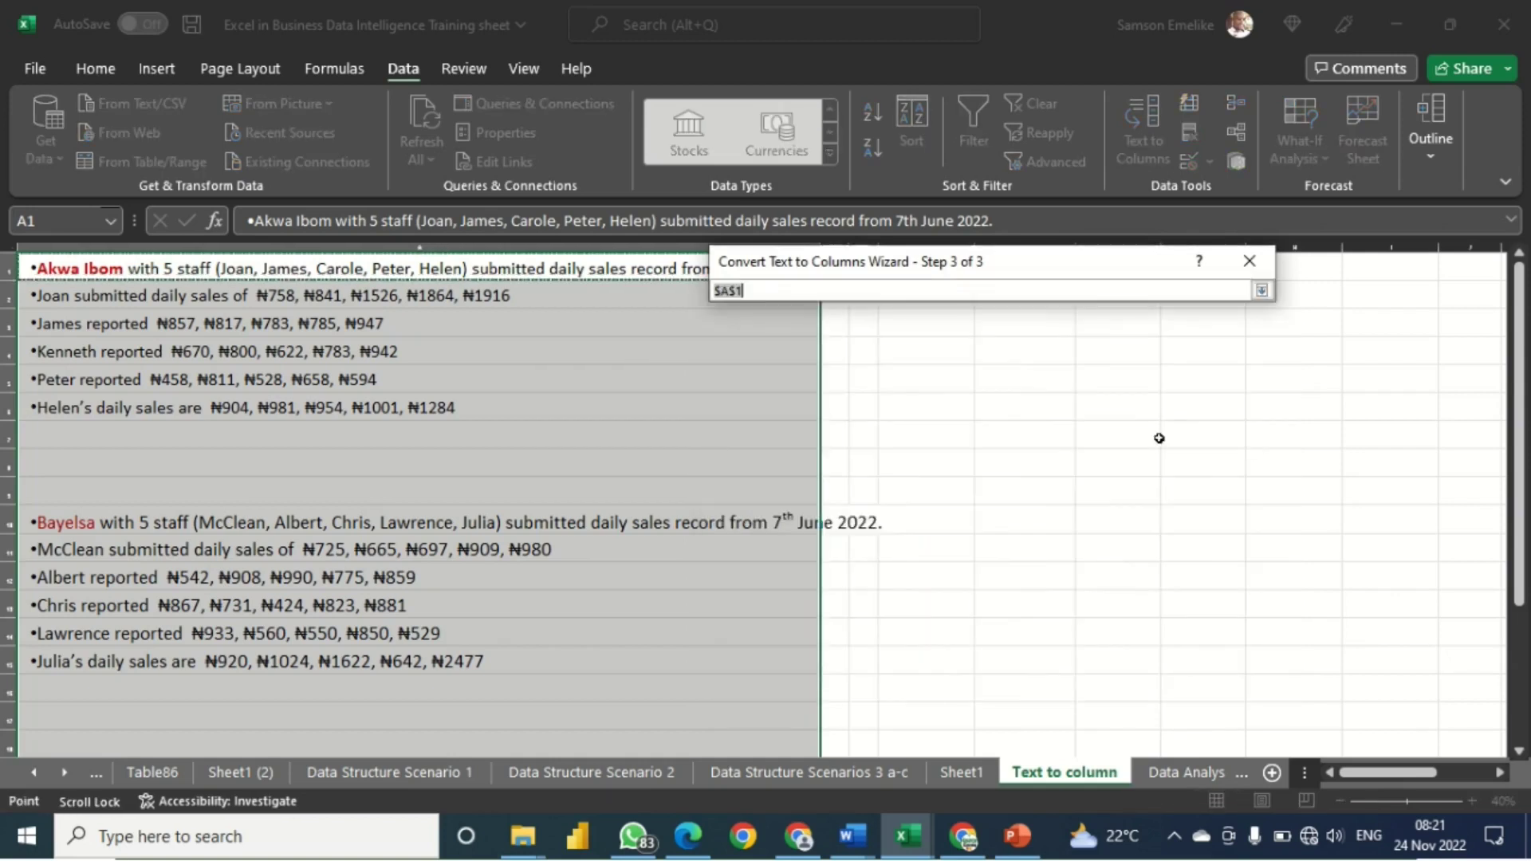
drag(997, 256, 342, 385)
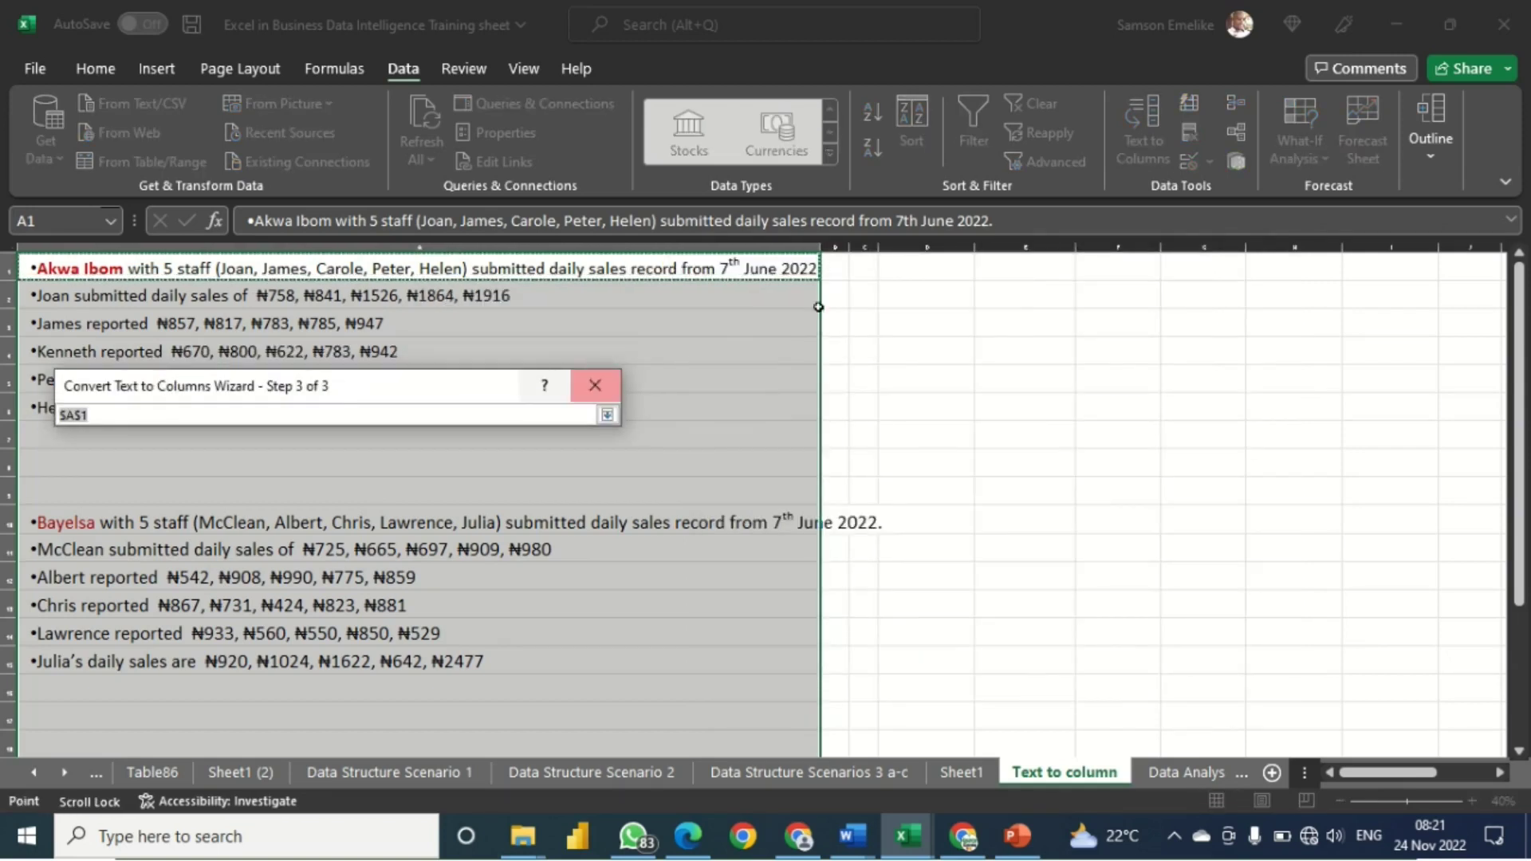
click(933, 266)
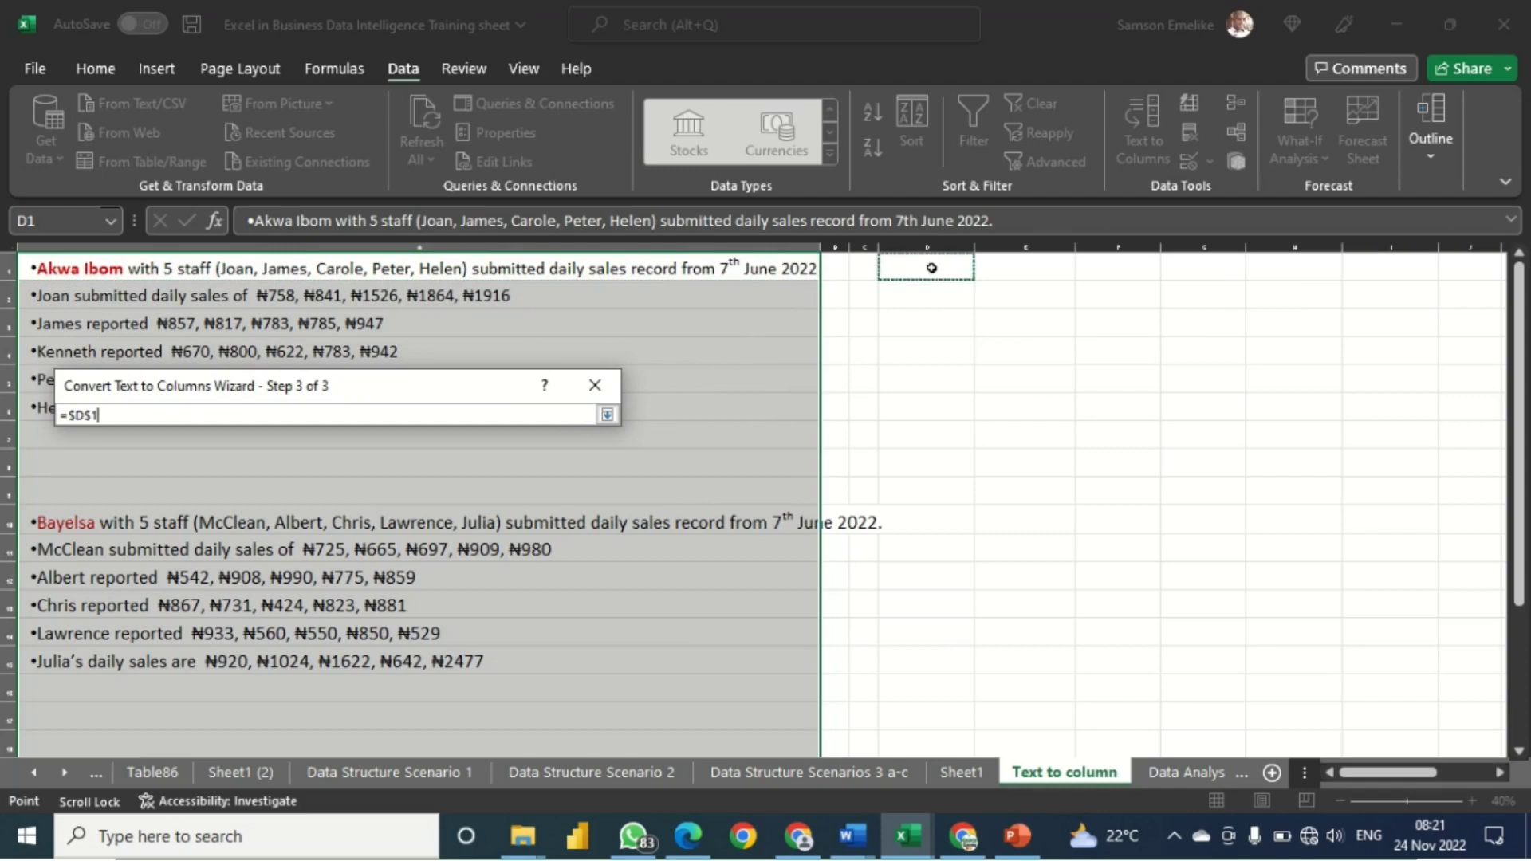
click(607, 416)
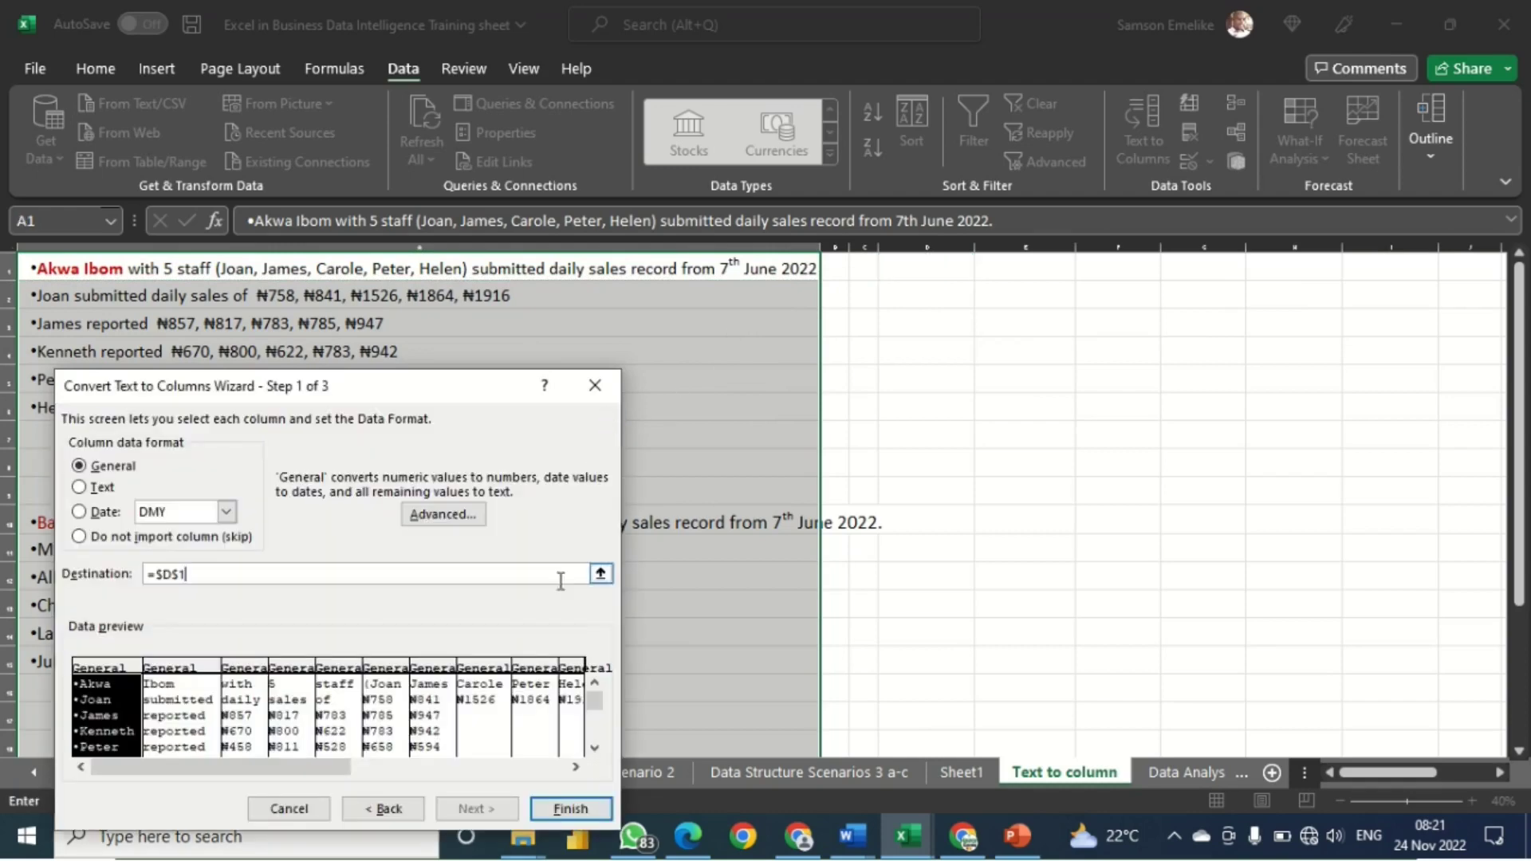
click(570, 809)
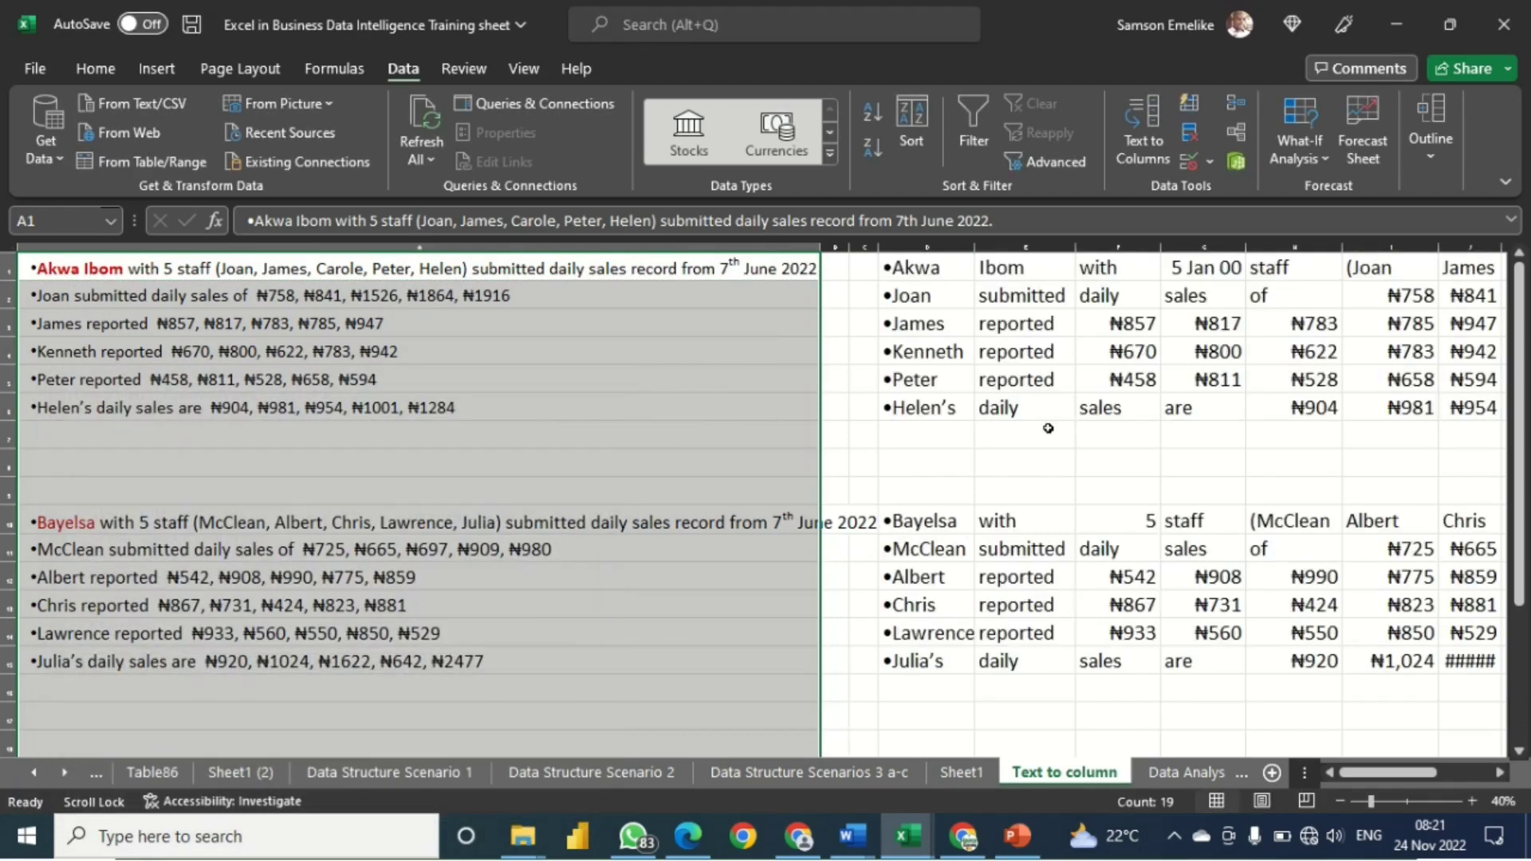
Narrow column A and widen columns B and C so more of the split data fits on screen.
scroll(1049, 428, down, 5)
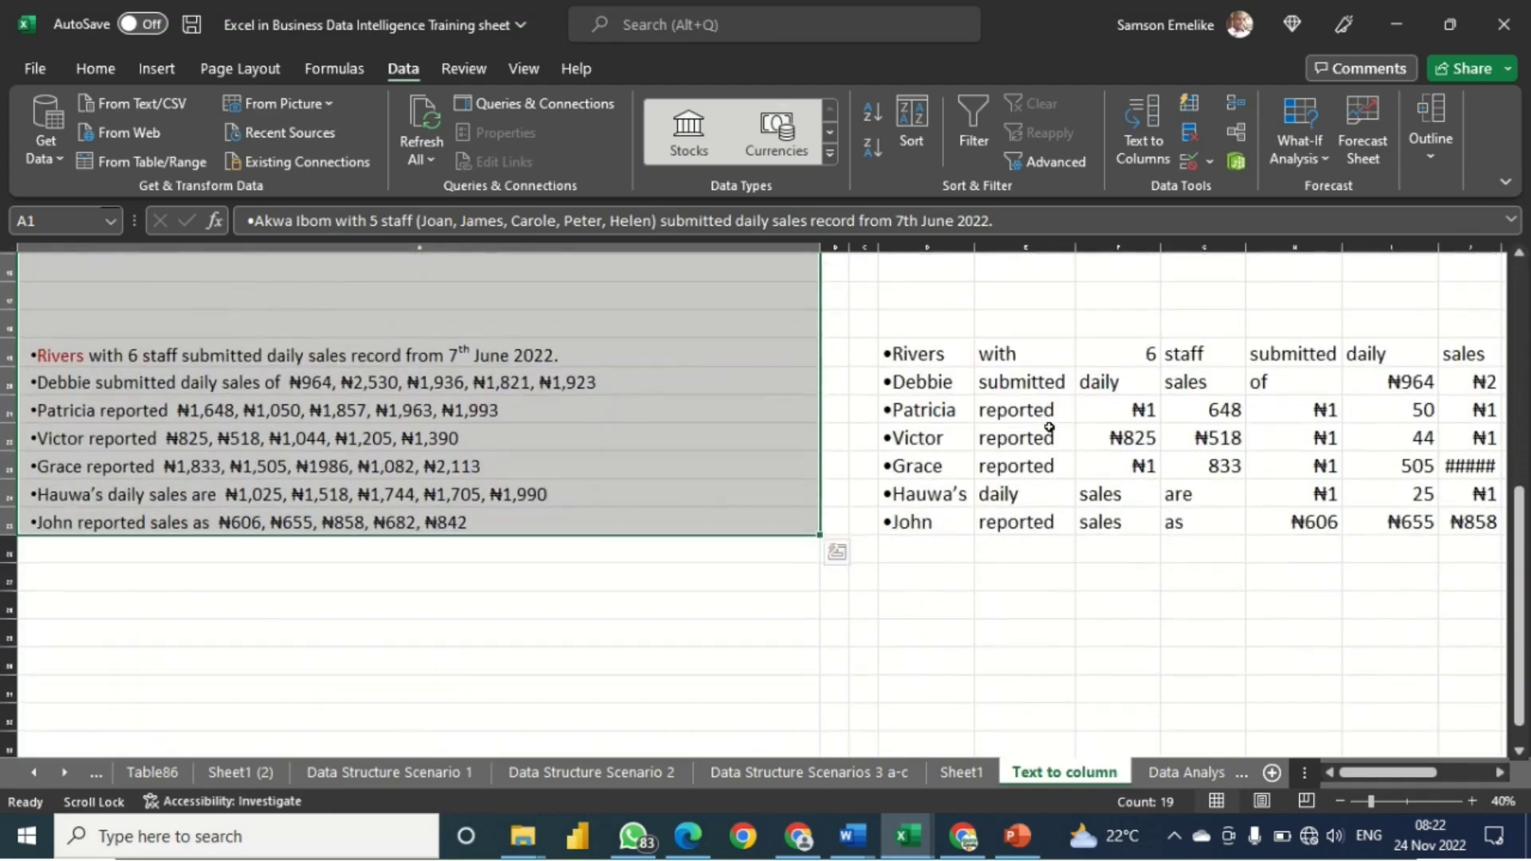
scroll(917, 446, up, 5)
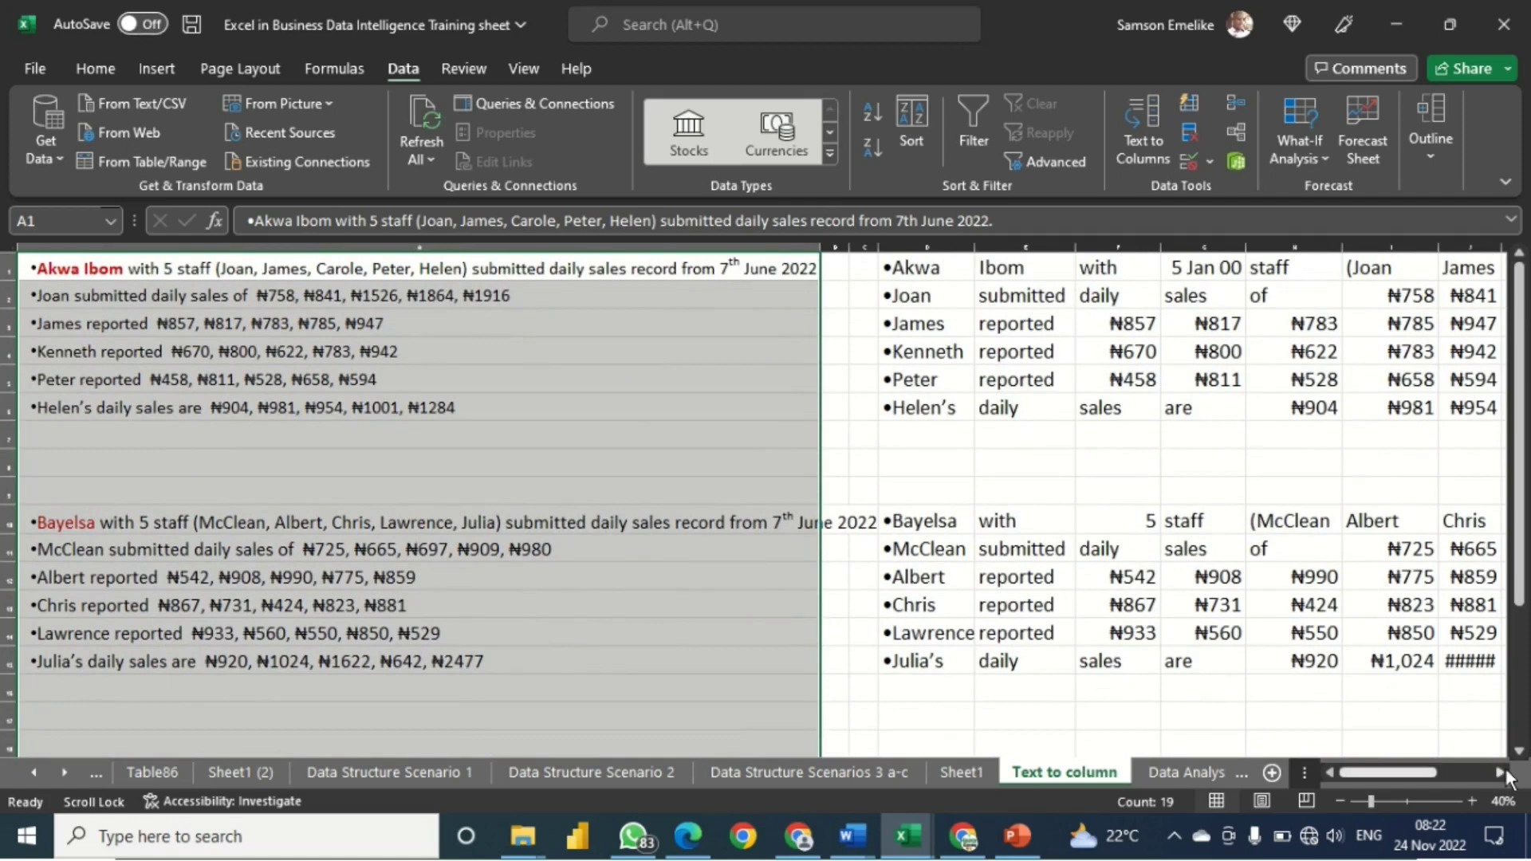
drag(820, 244, 299, 275)
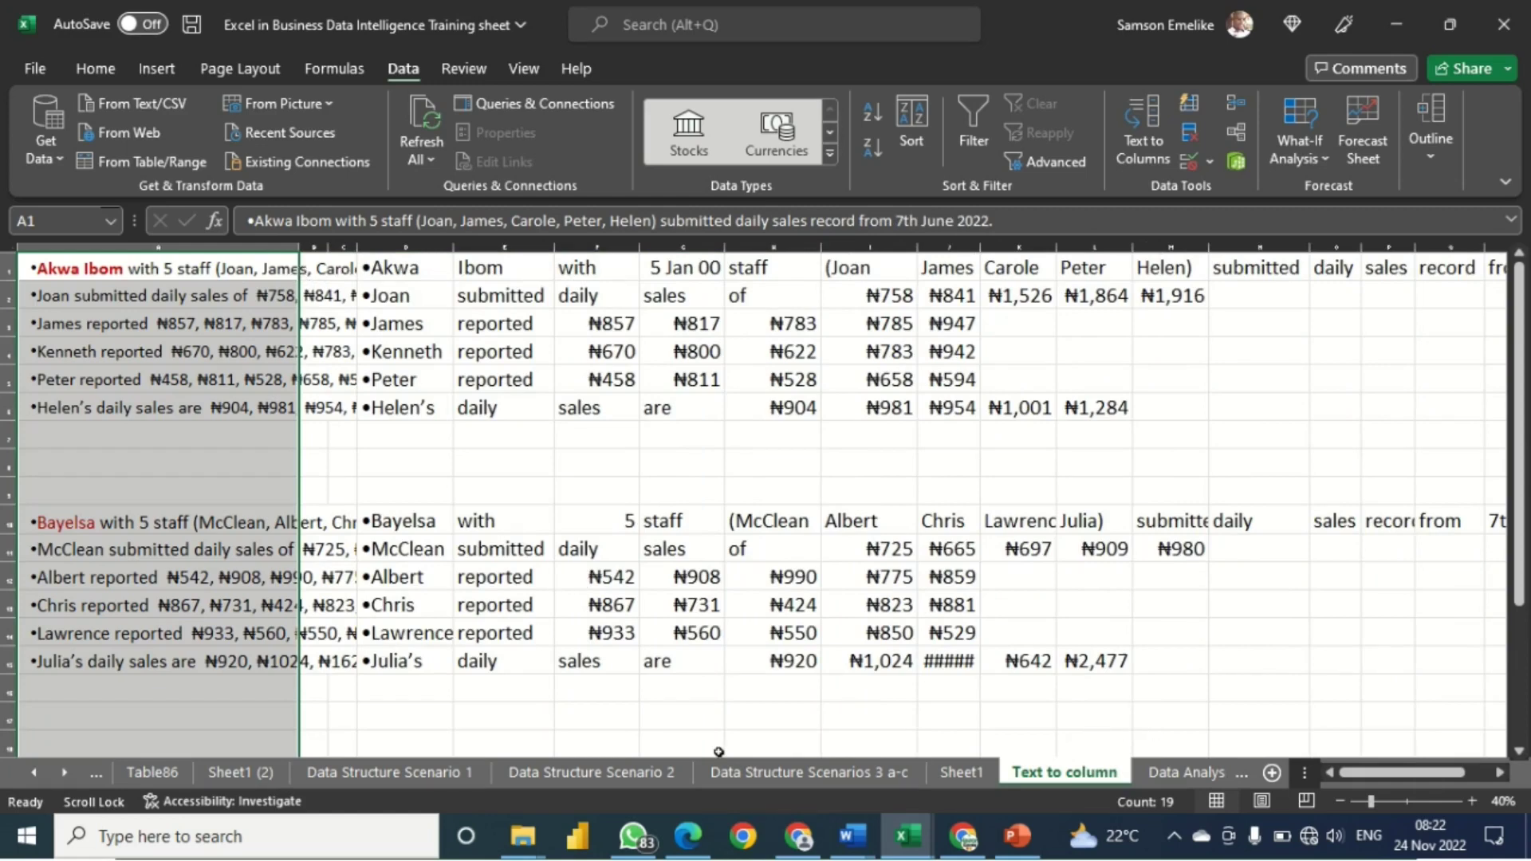
key(ctrl+z)
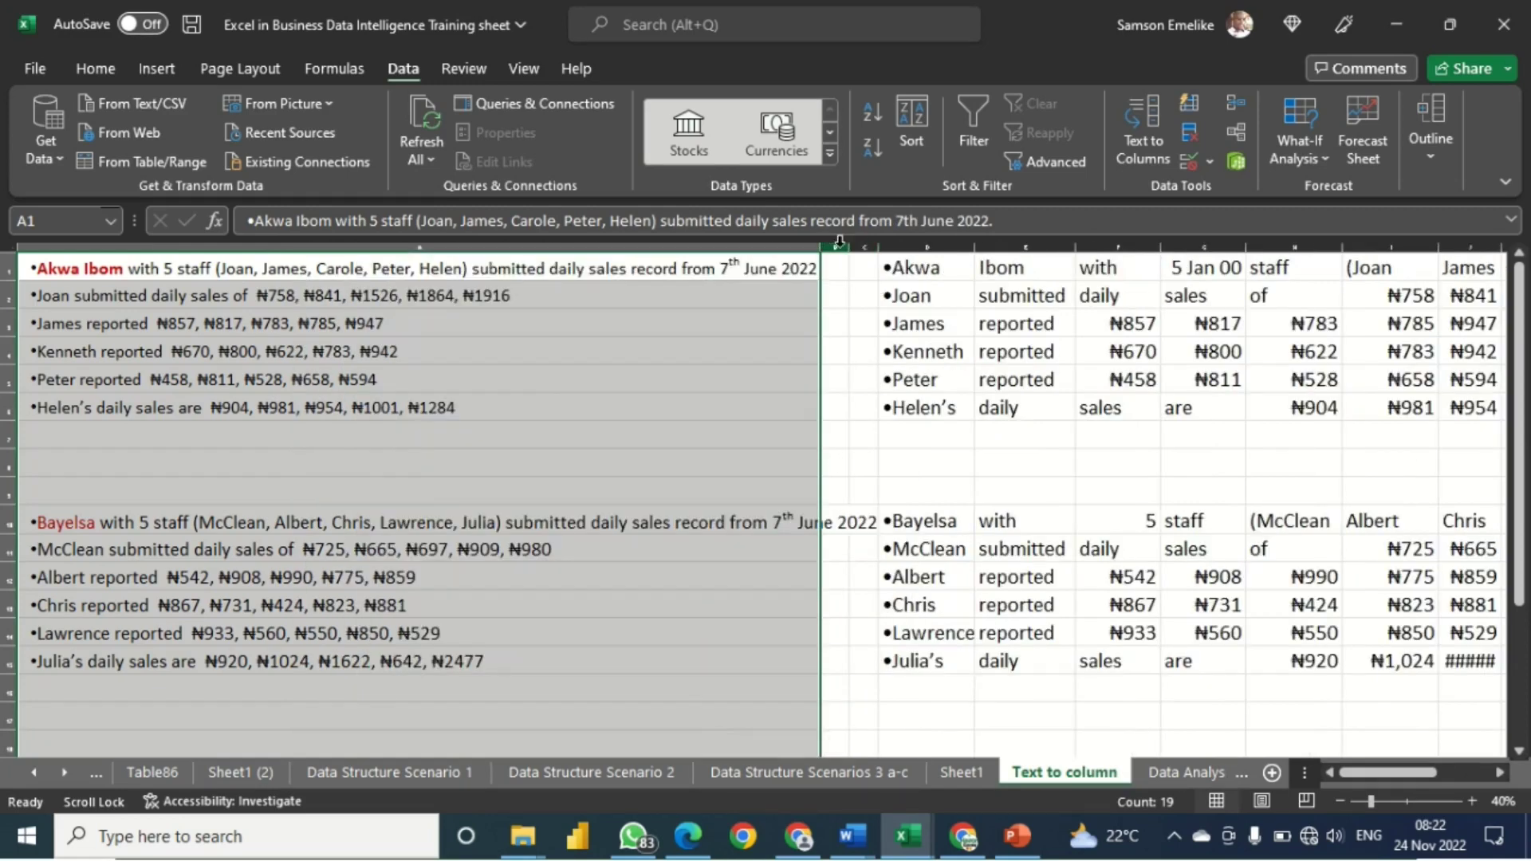
drag(829, 242, 780, 252)
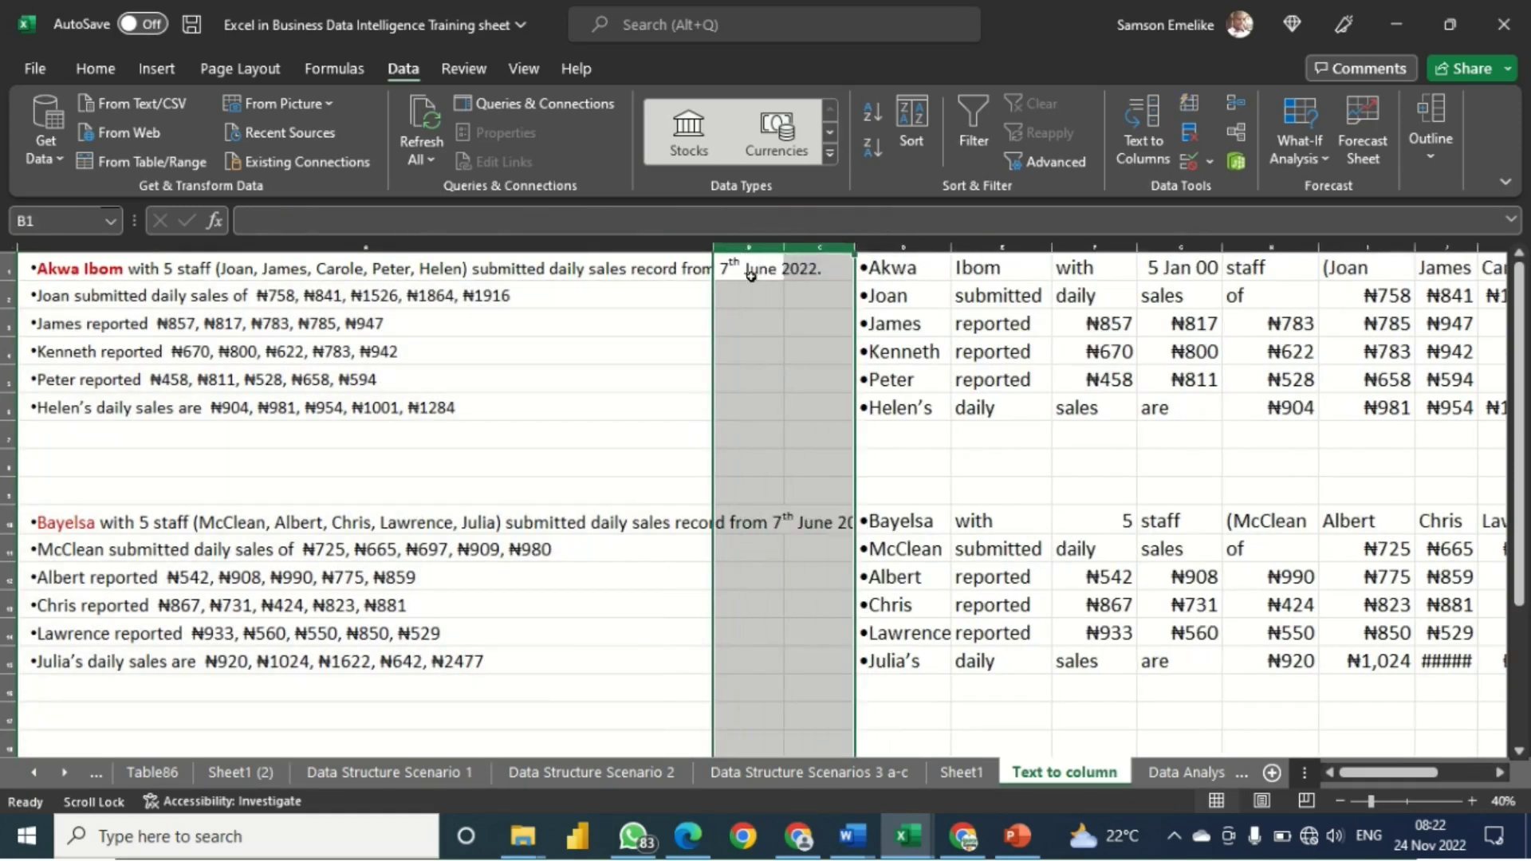
click(751, 274)
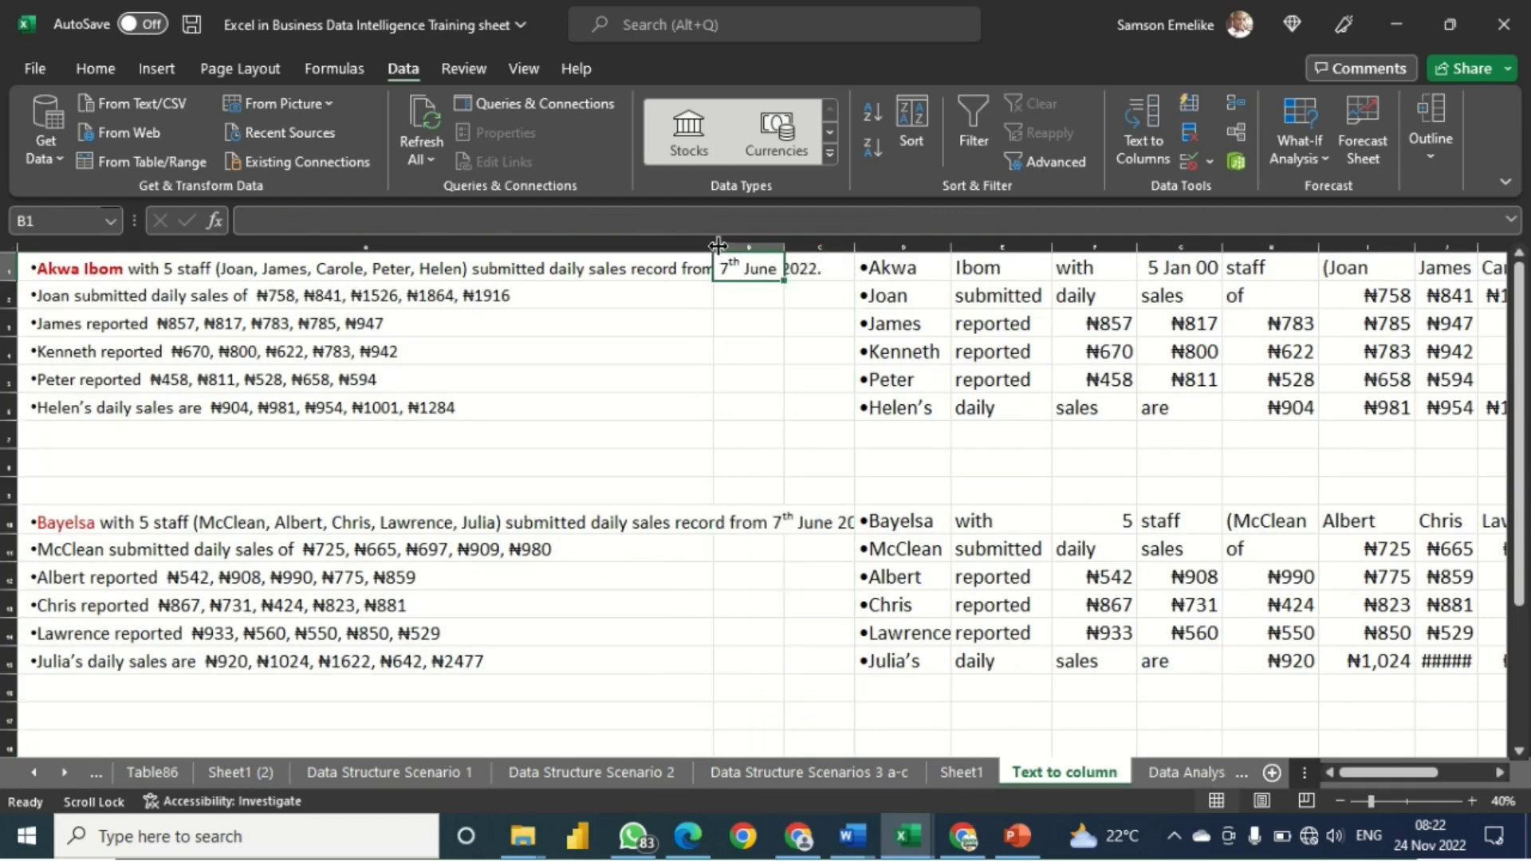
drag(712, 244, 374, 269)
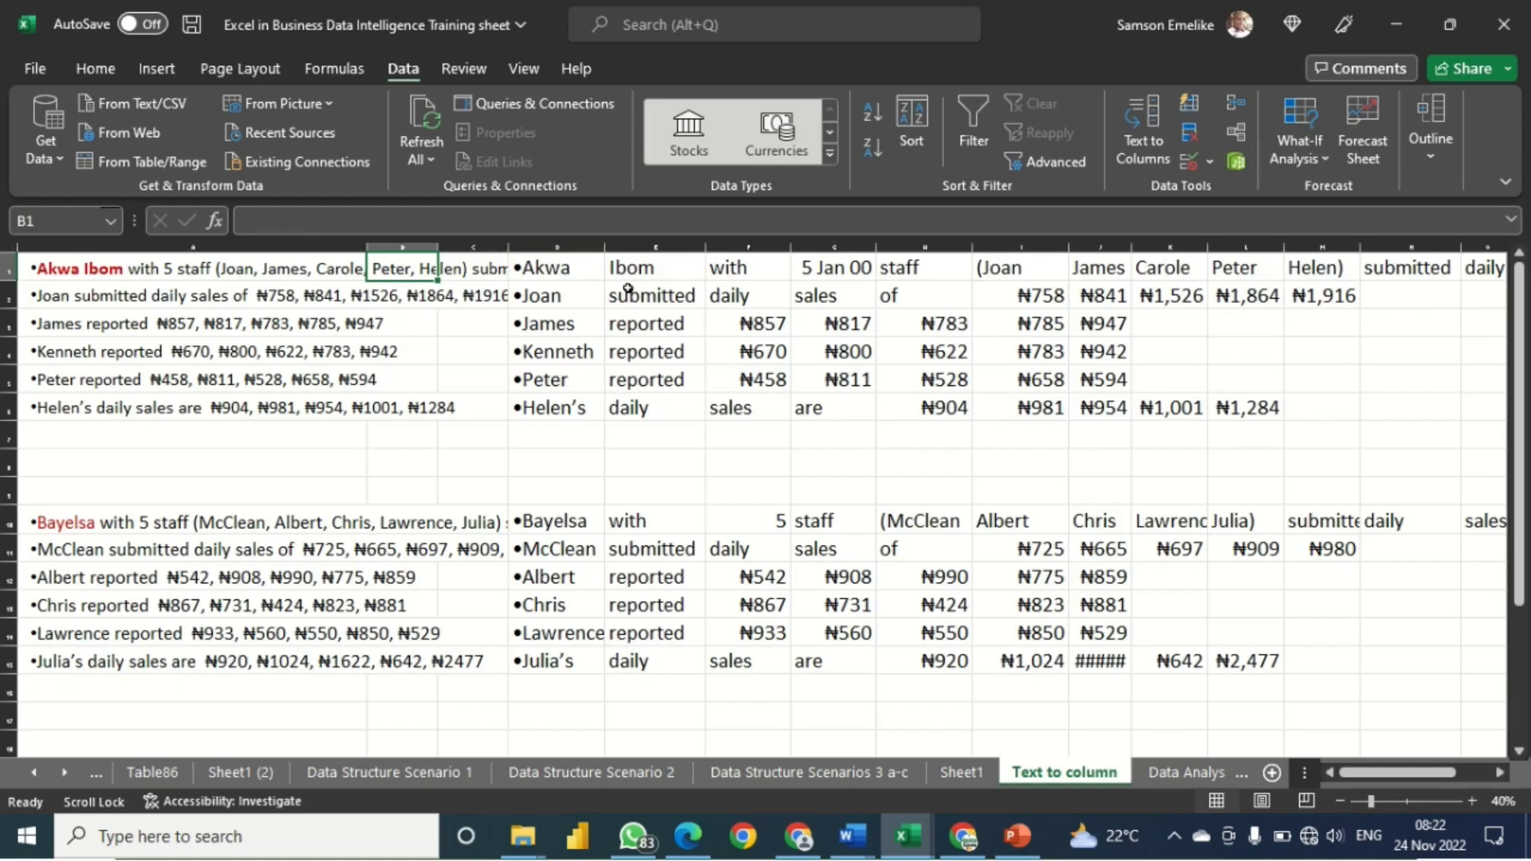
Delete the Akwa Ibom filler words in E2:H2 and then in E3:E6, shifting the cells left each time.
drag(627, 293, 922, 293)
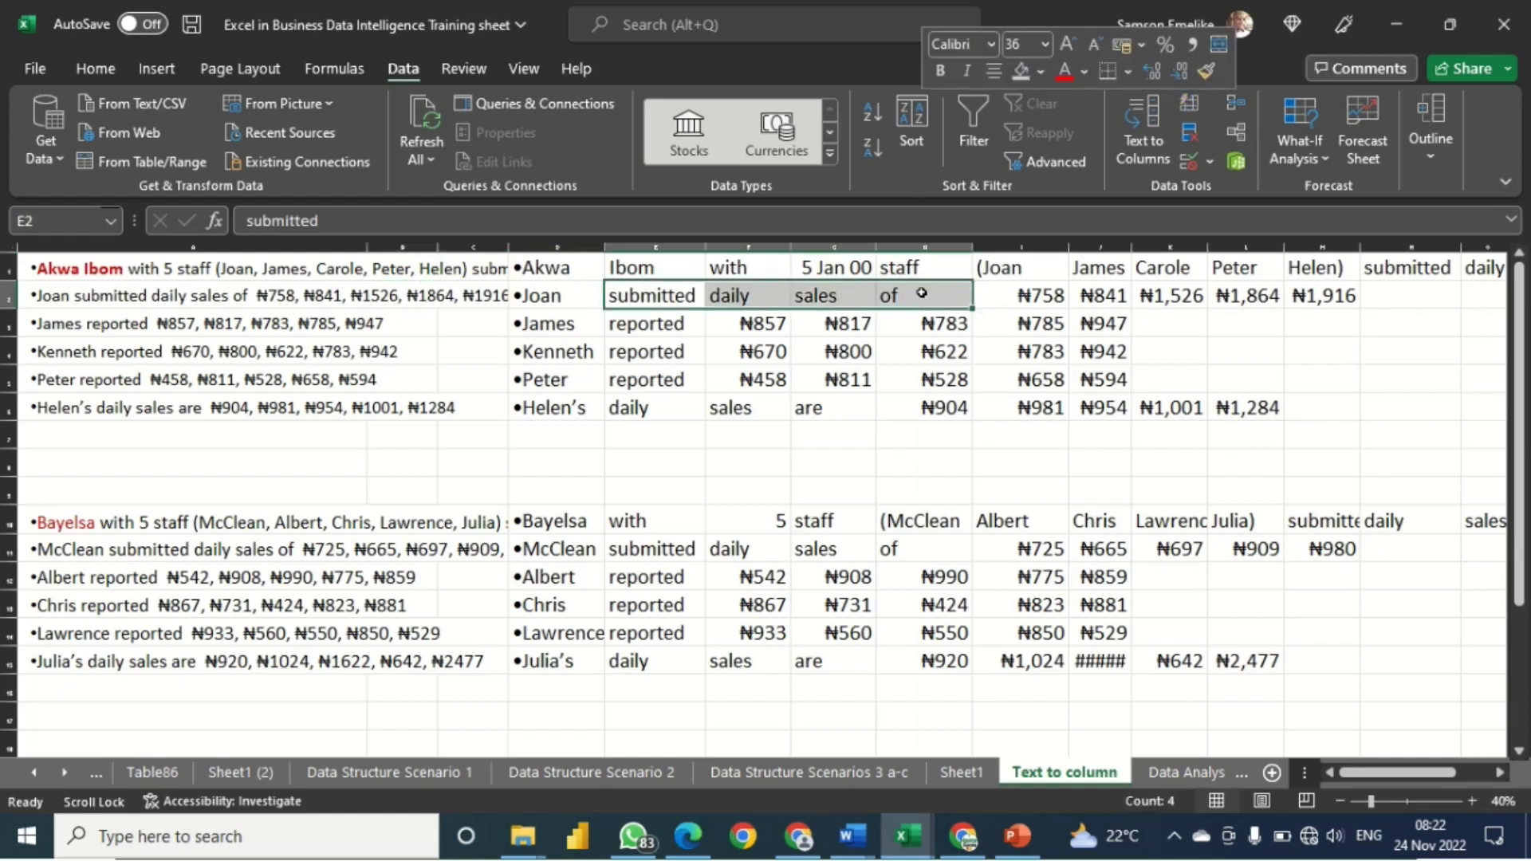
right_click(921, 293)
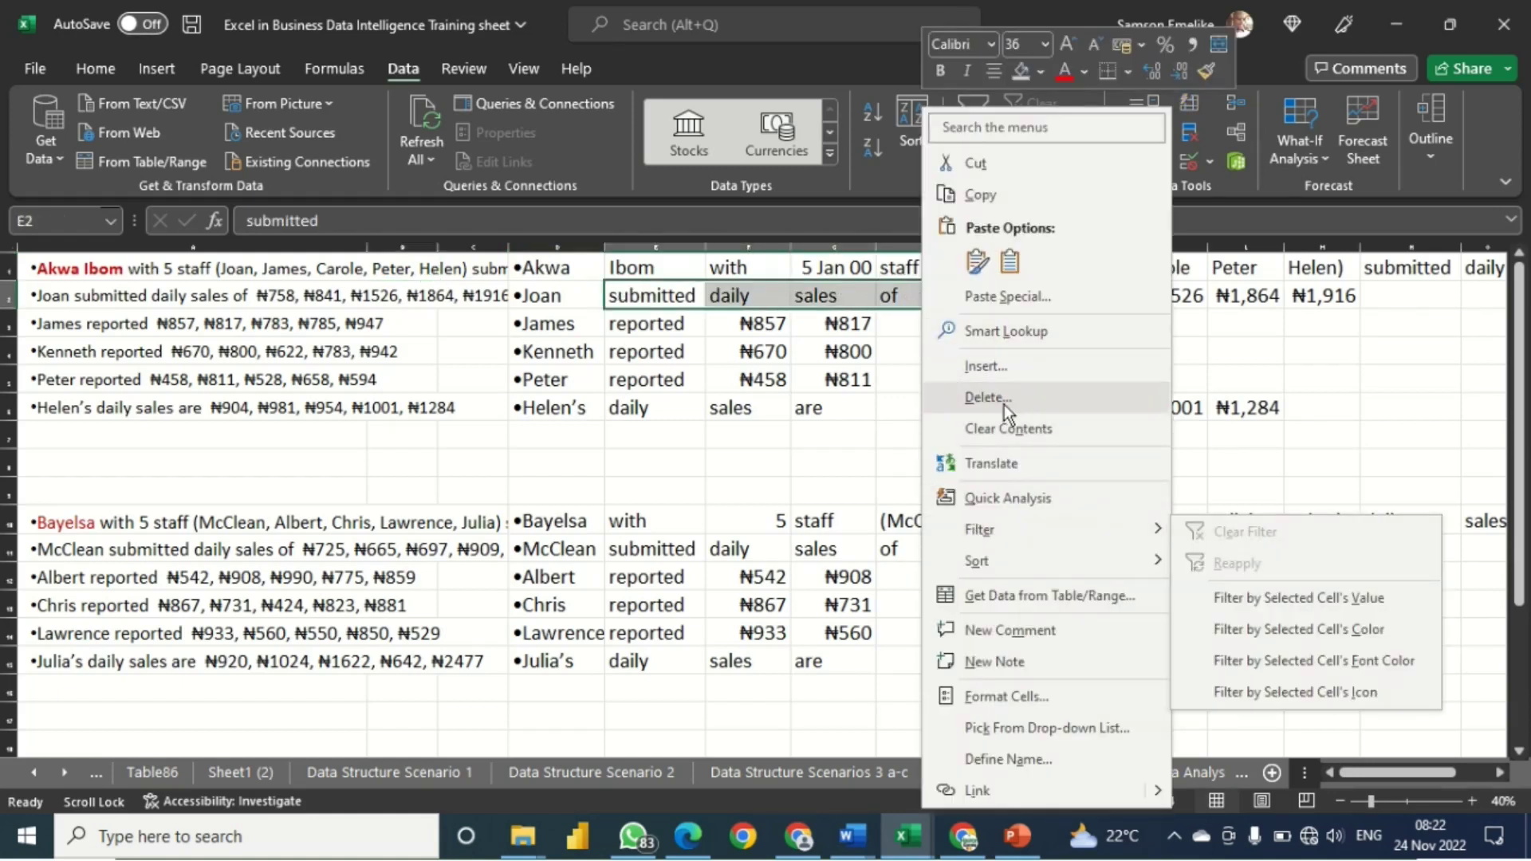
click(1003, 405)
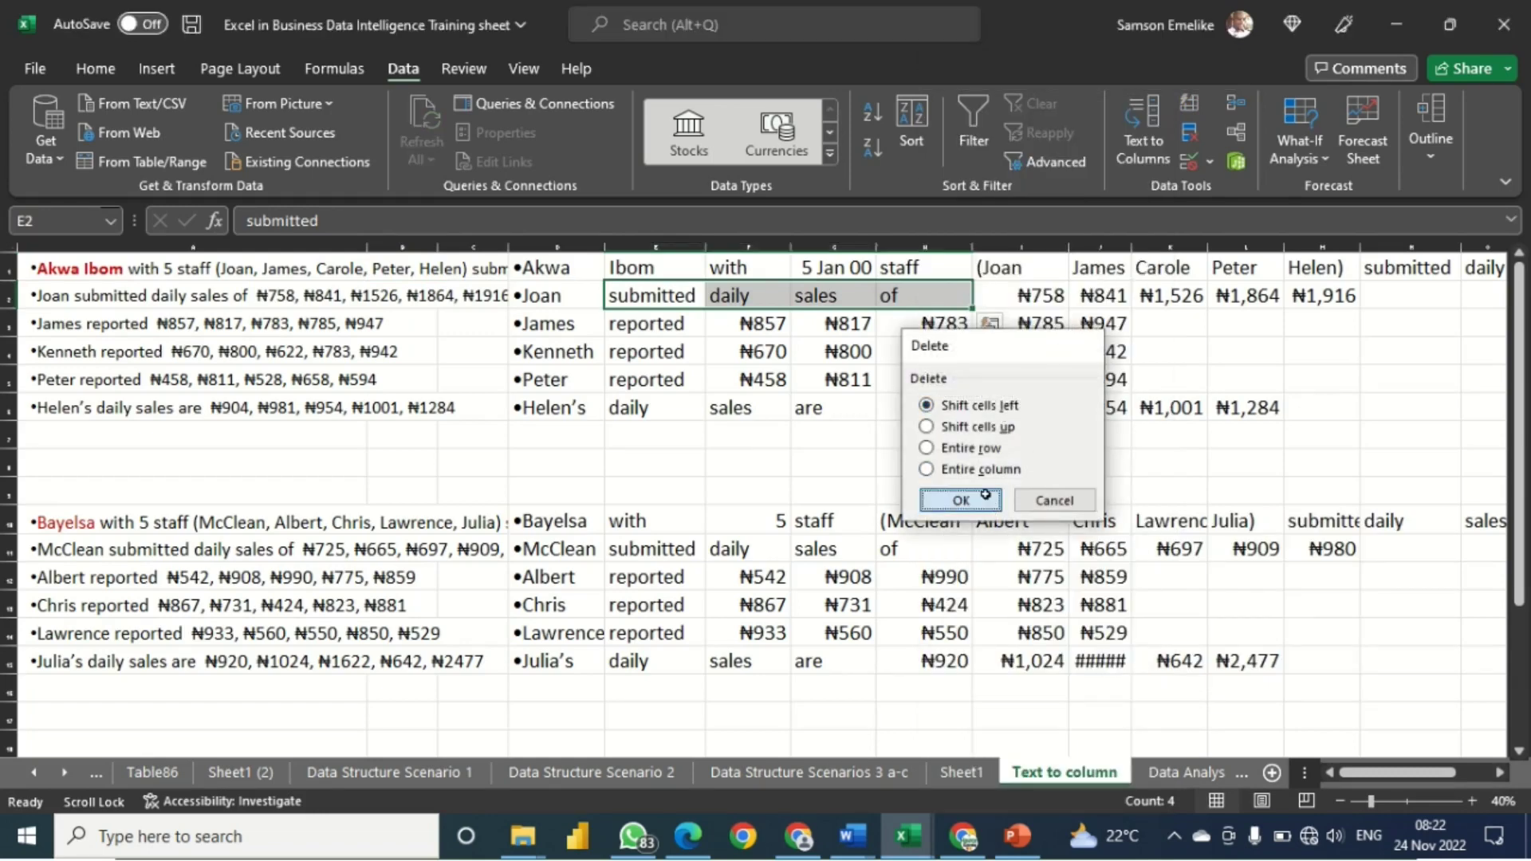
click(961, 500)
drag(665, 326, 670, 408)
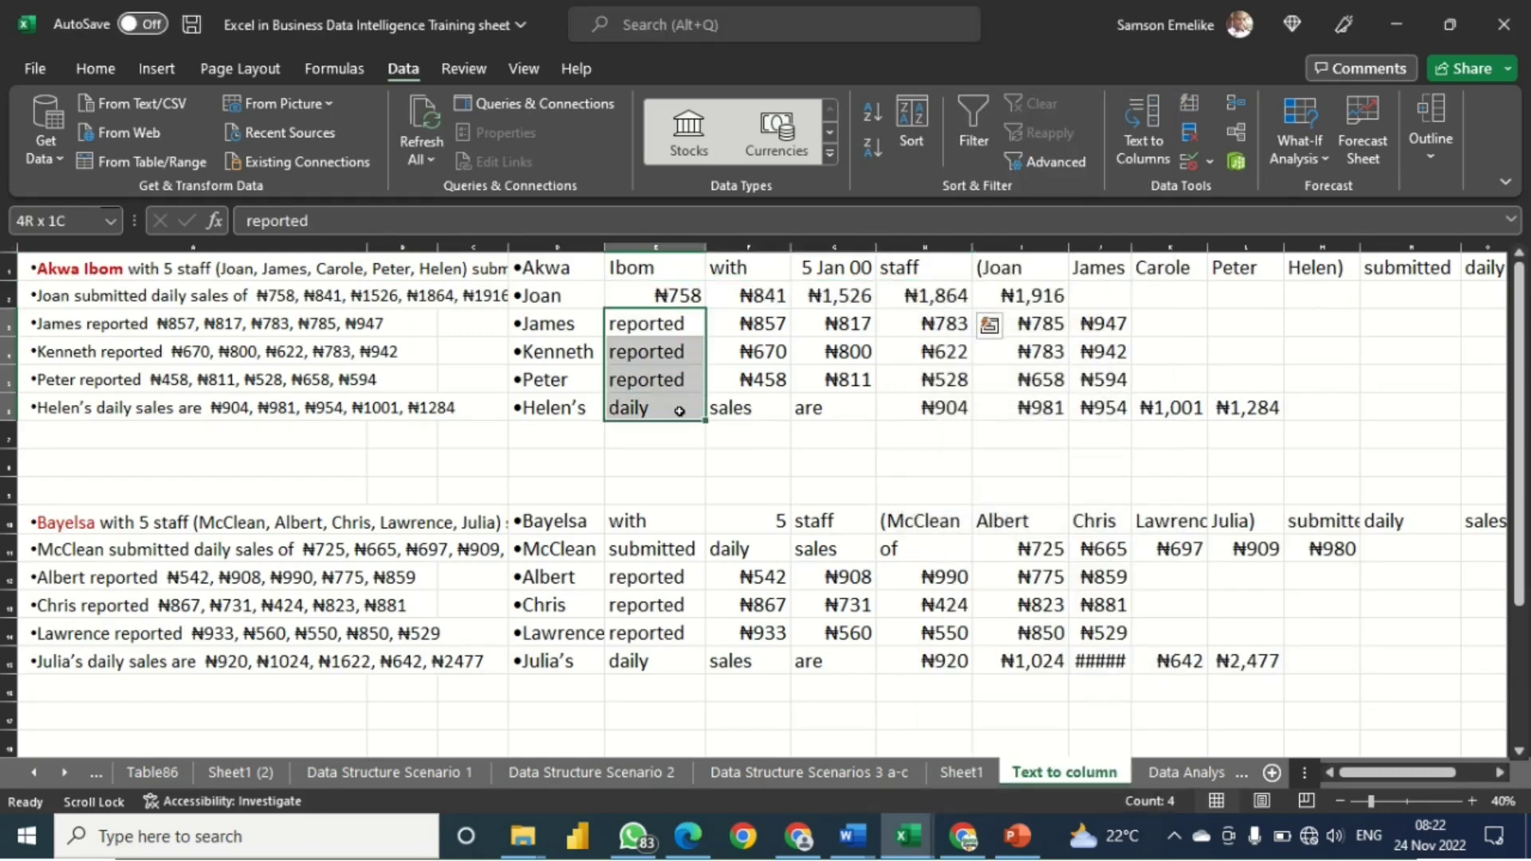
right_click(659, 370)
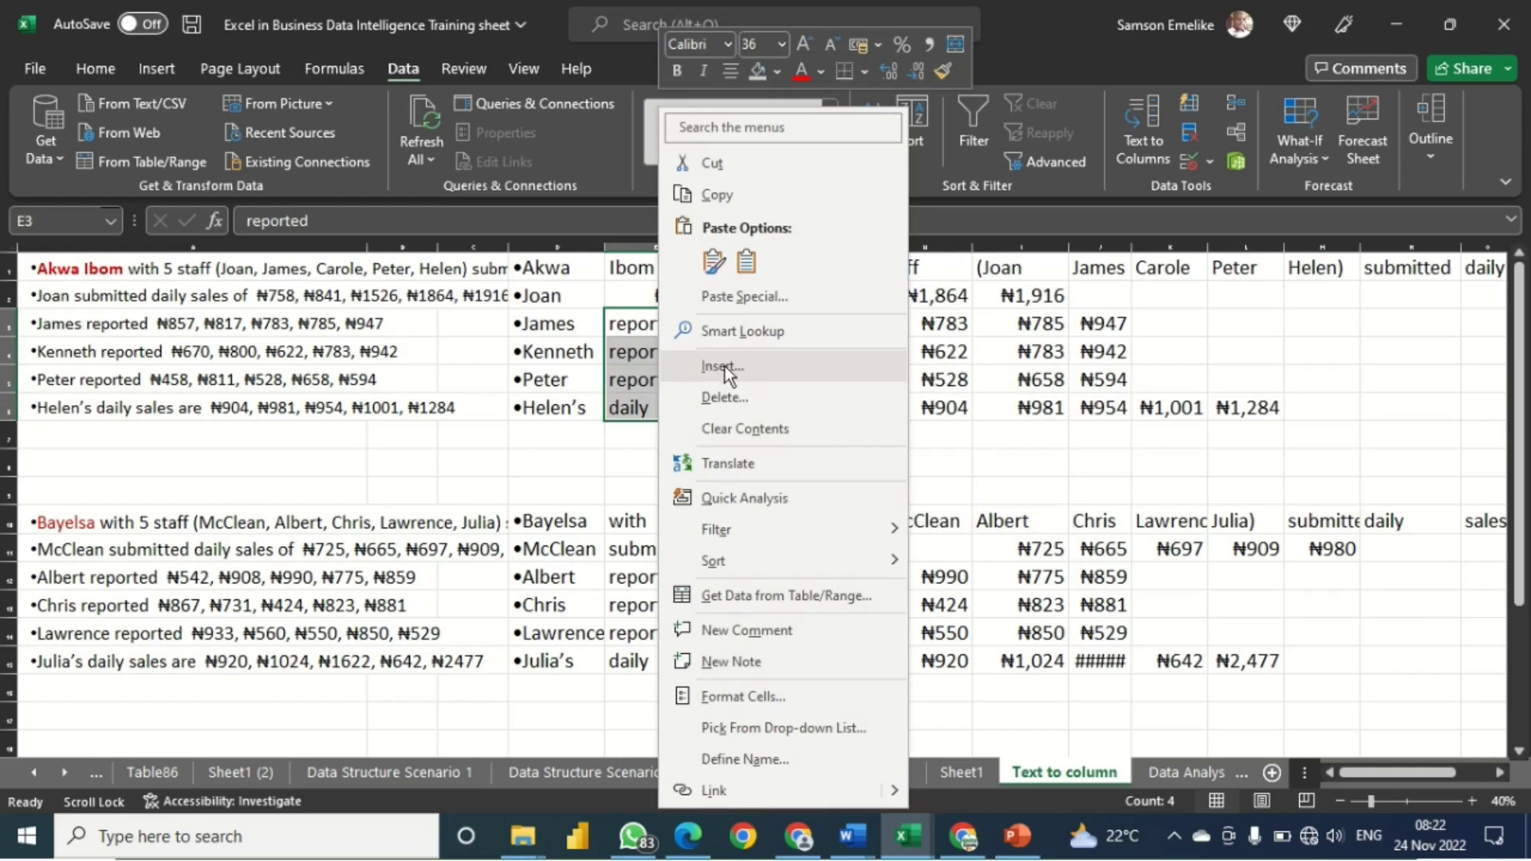
click(731, 396)
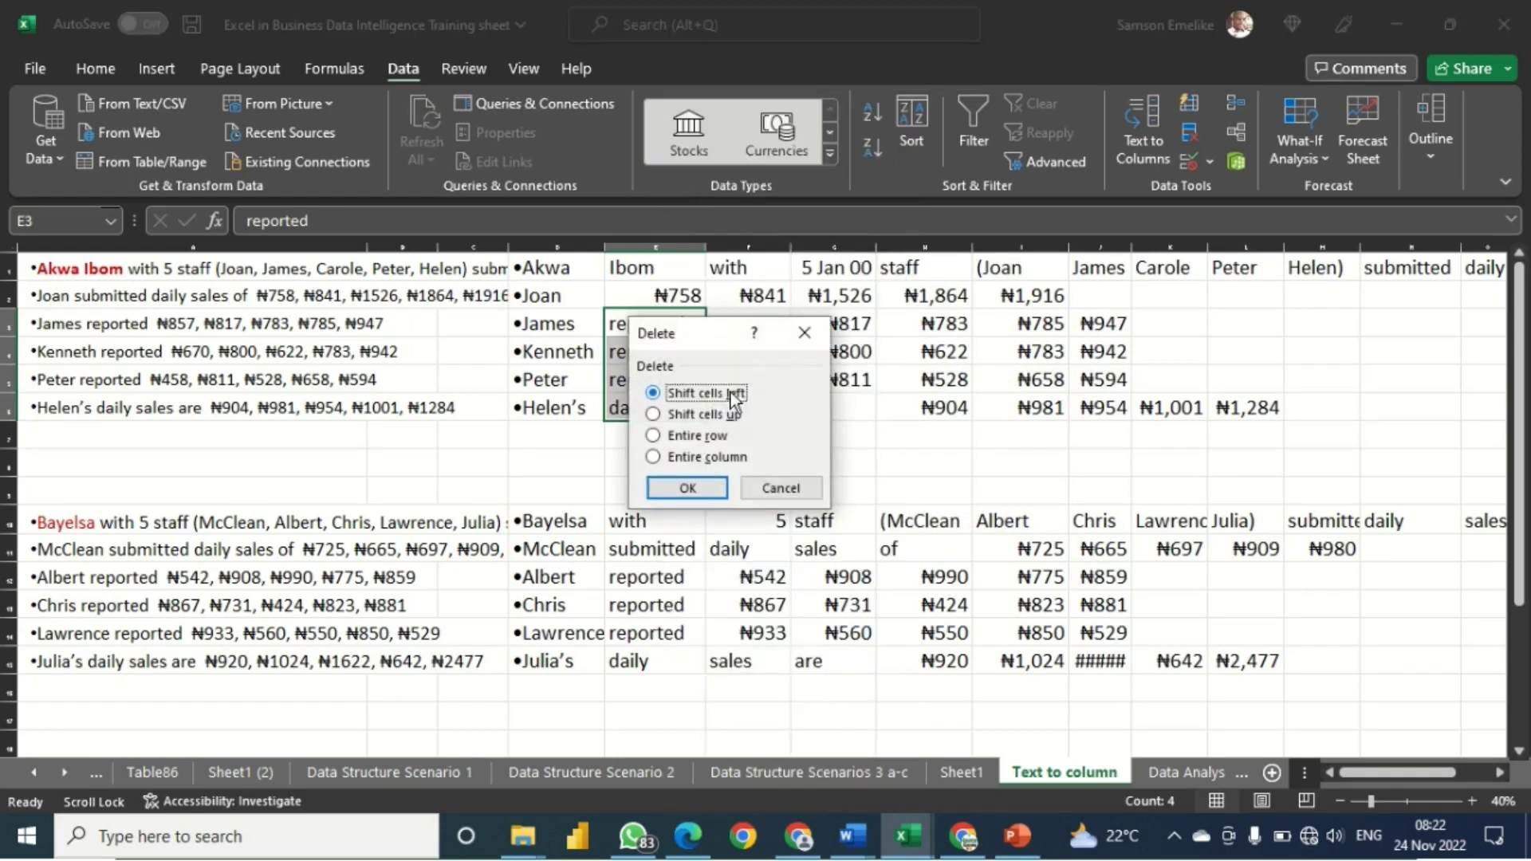
click(687, 487)
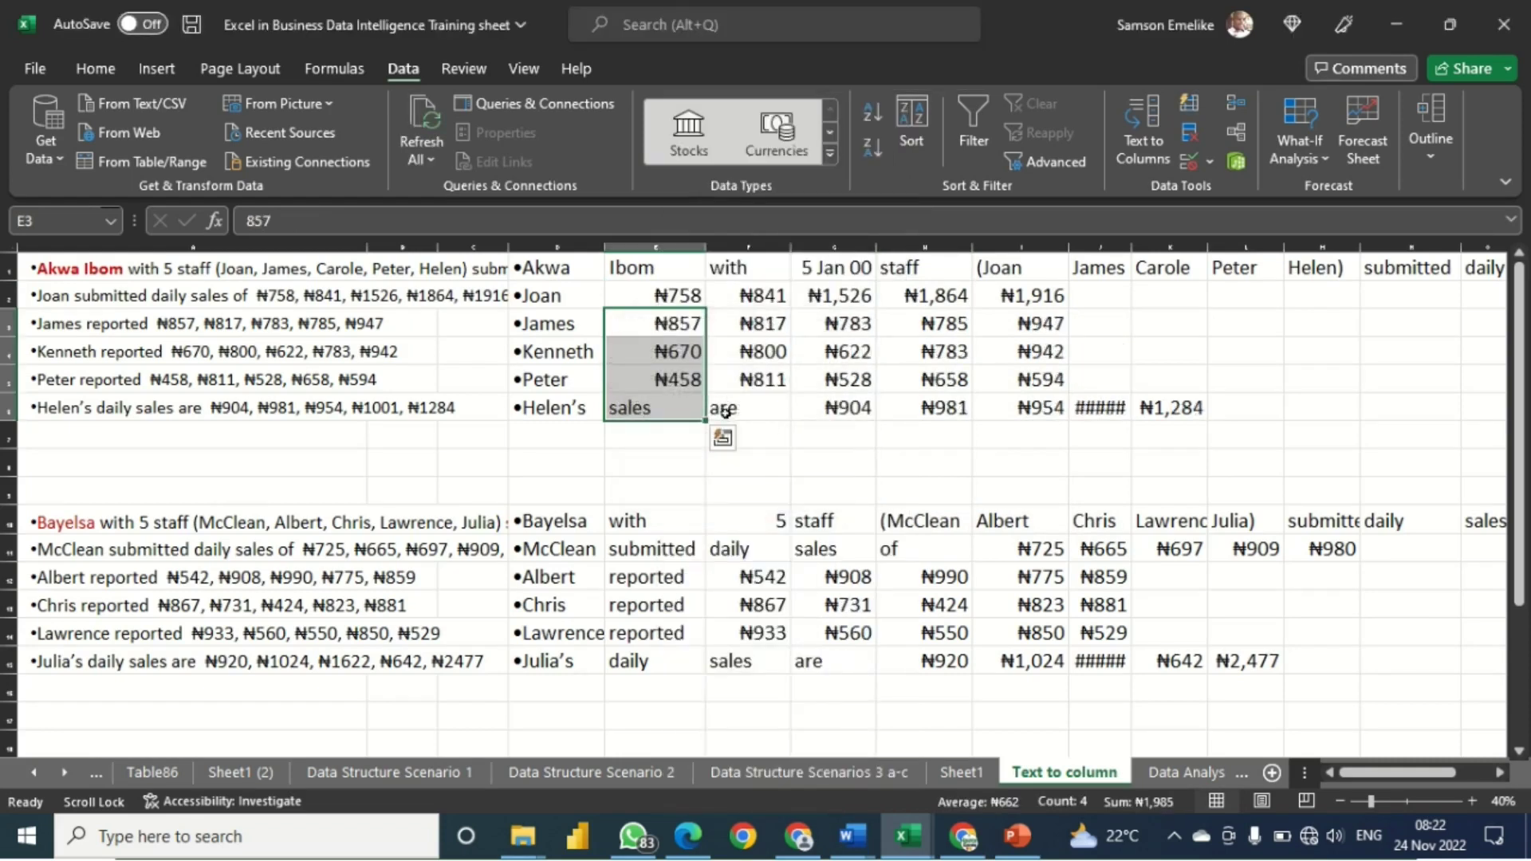
Delete the leftover words "sales" and "are" in E6:F6, shifting the cells left.
drag(654, 409, 759, 410)
right_click(762, 410)
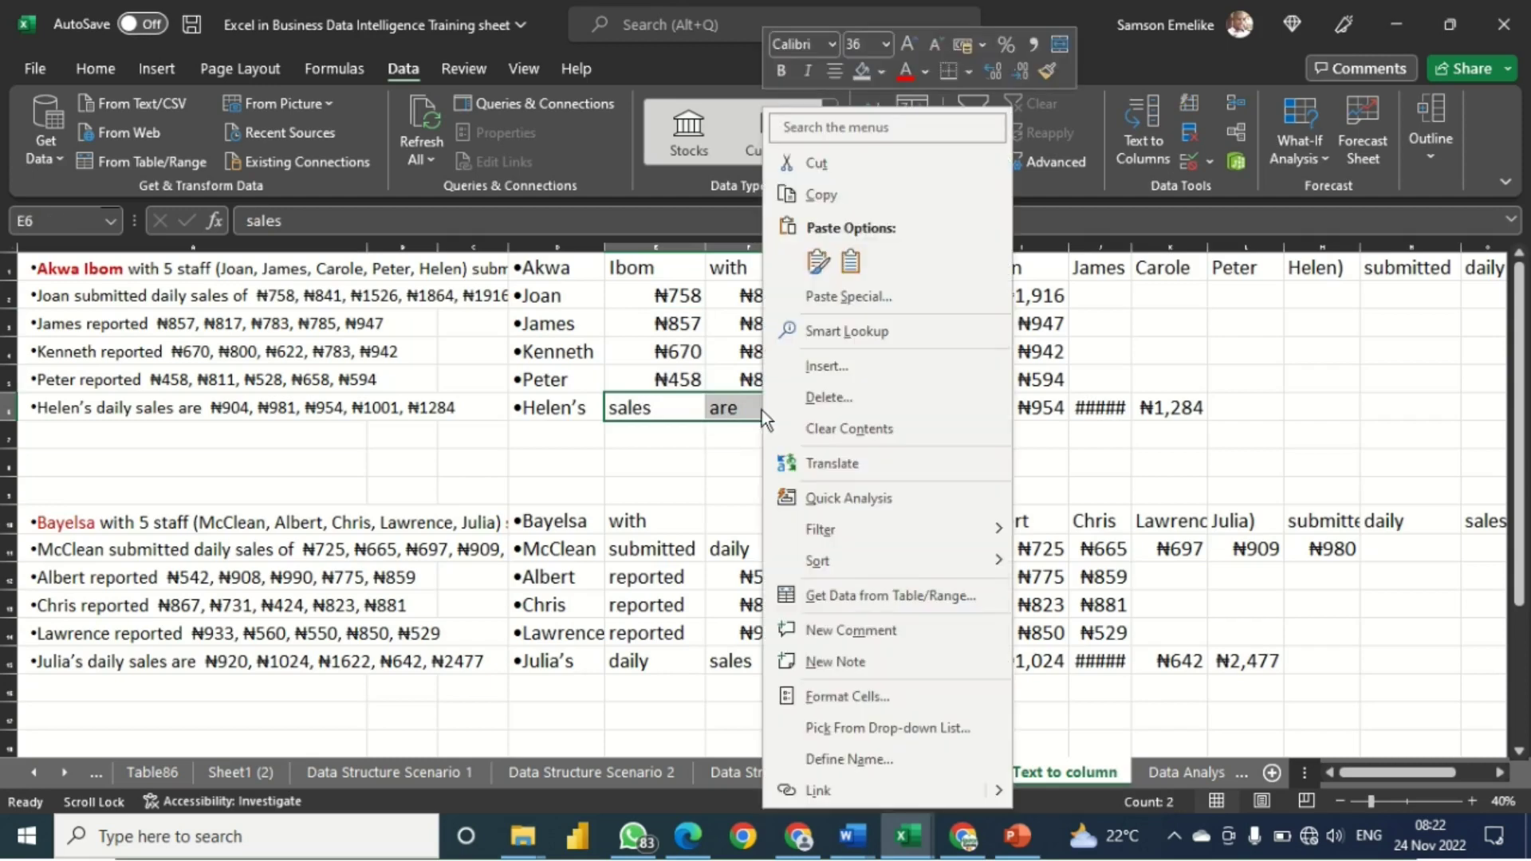
click(812, 395)
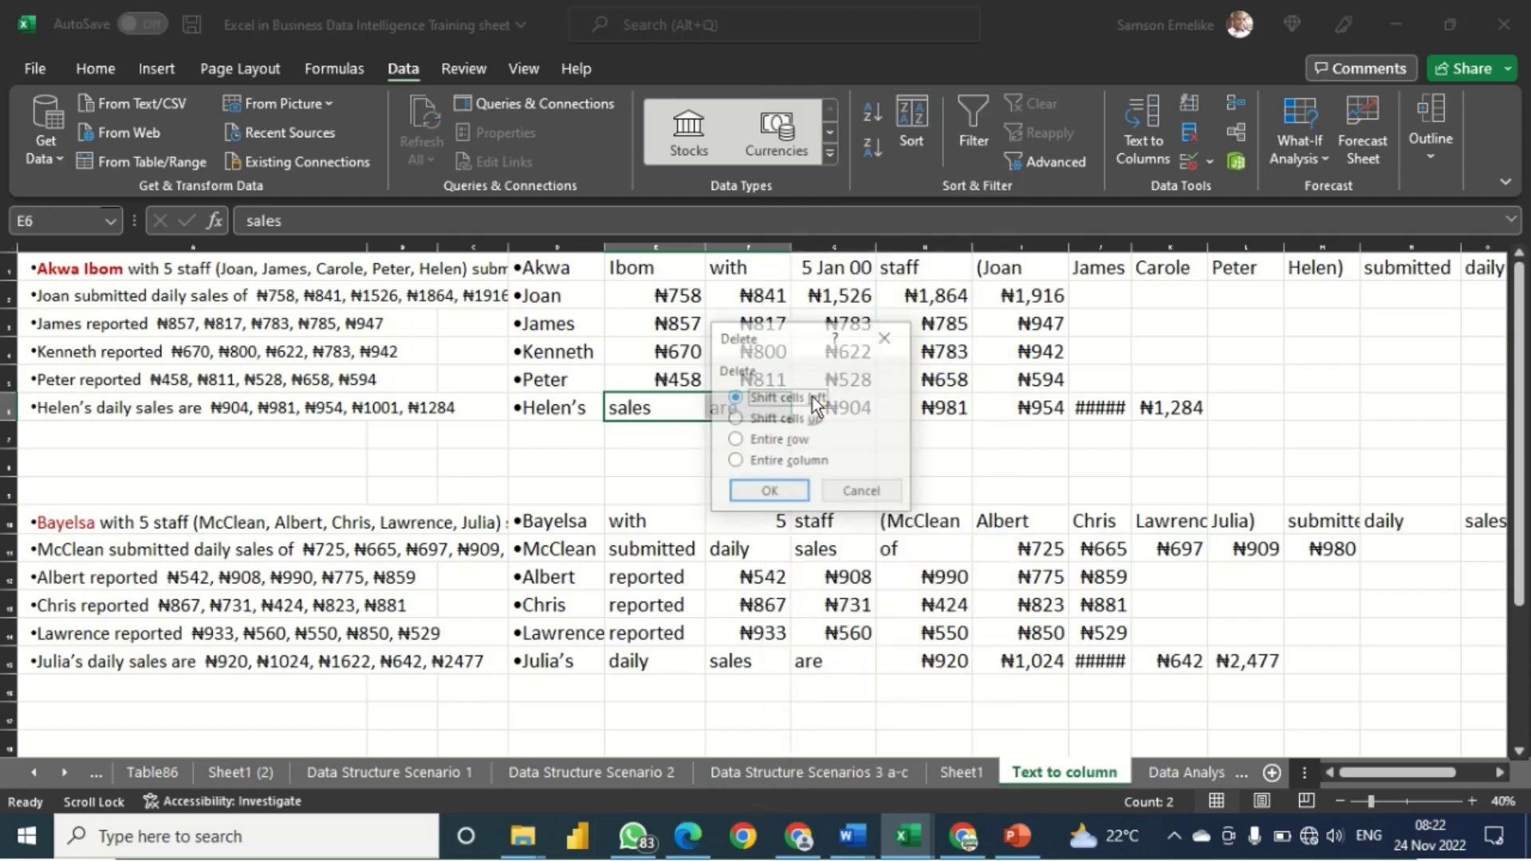
click(770, 488)
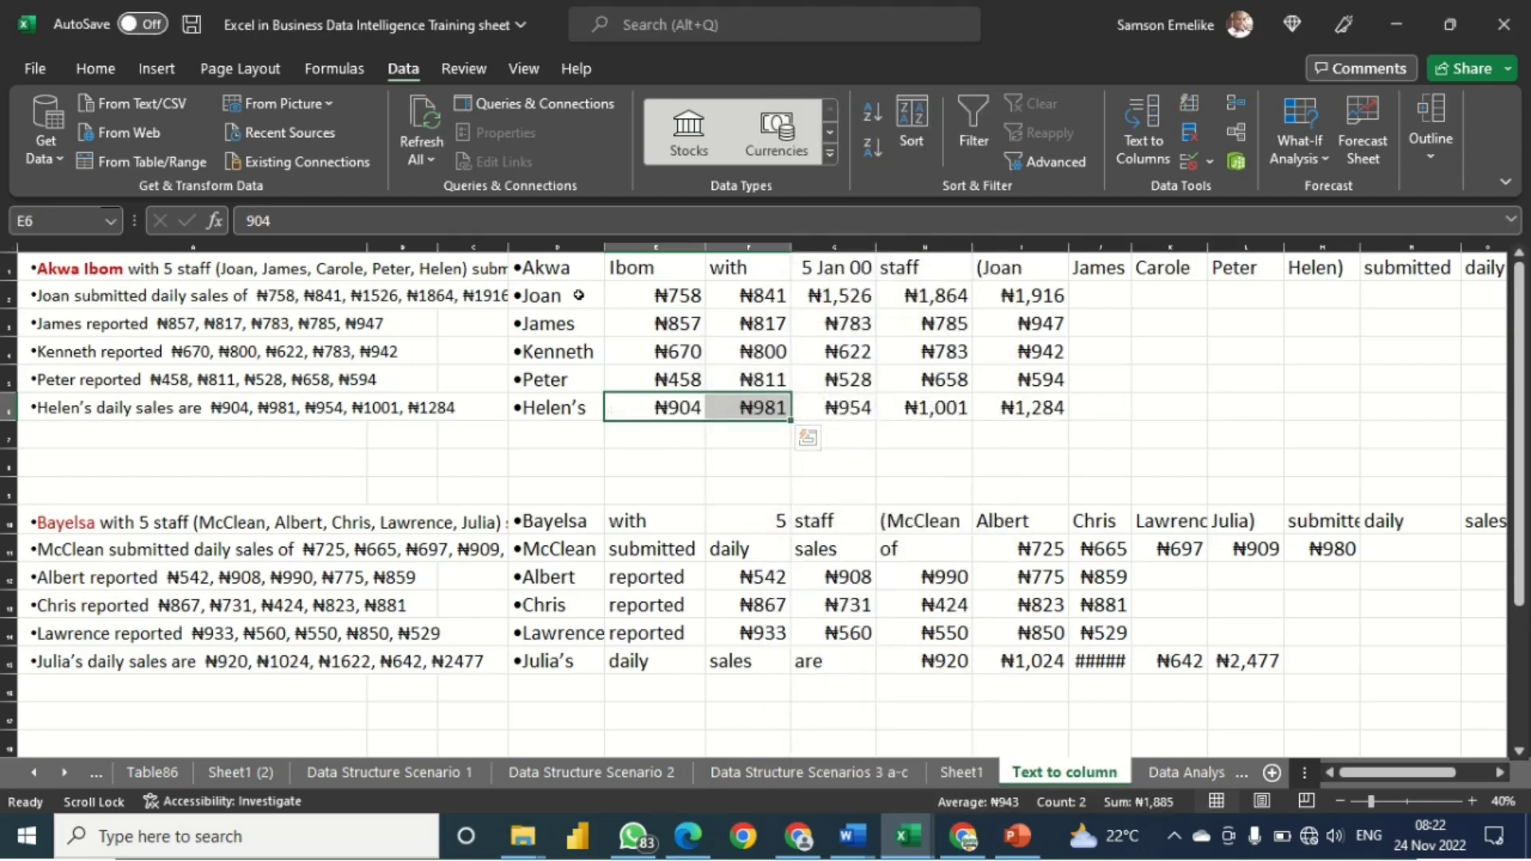
Apply all borders to the Akwa Ibom staff names and sales figures in D2:I6.
drag(581, 295, 1026, 410)
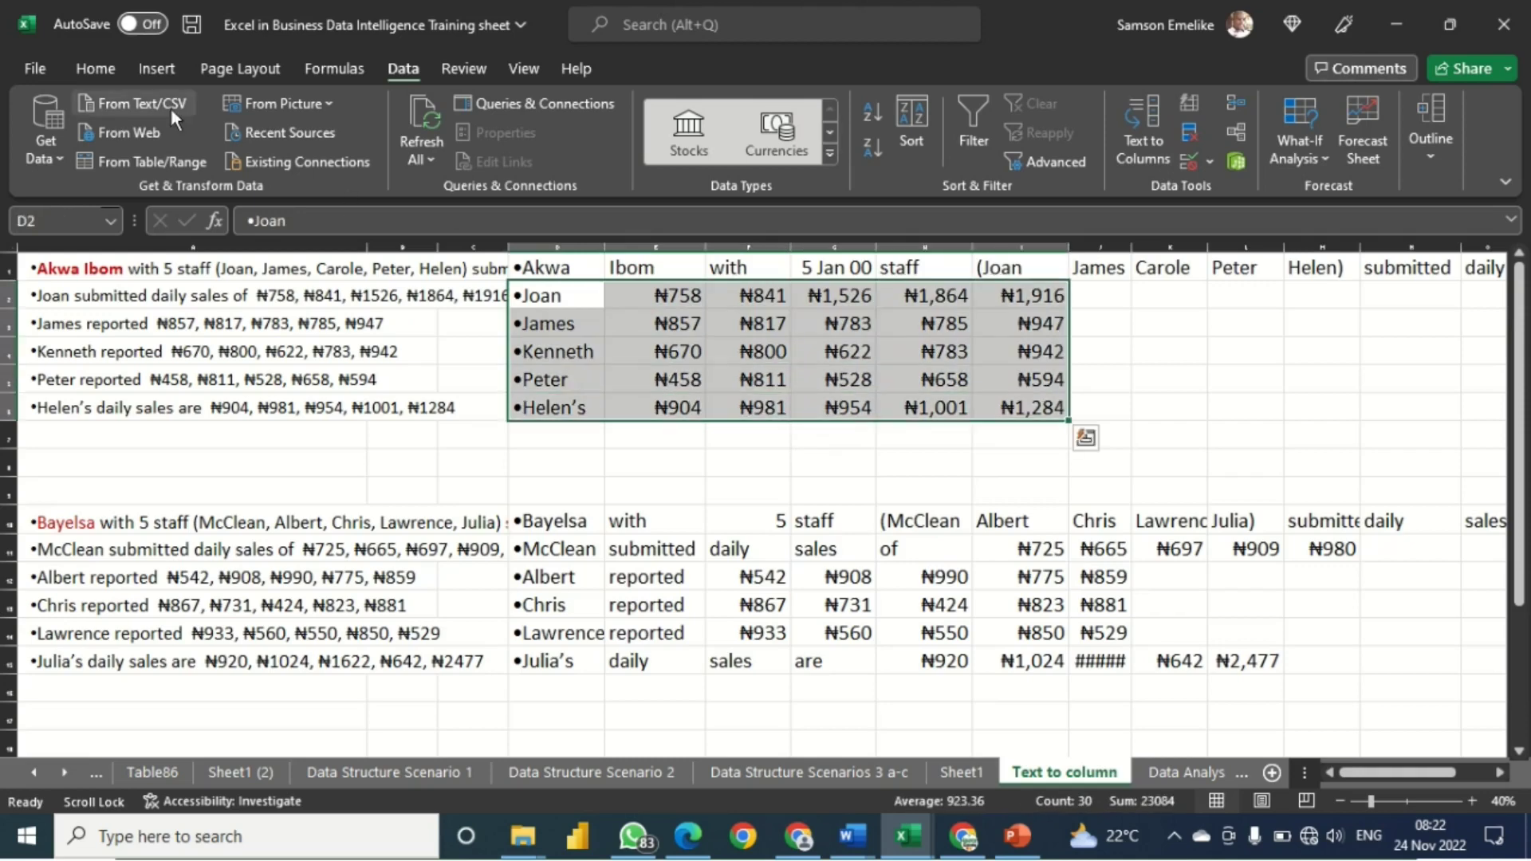
click(97, 70)
click(340, 147)
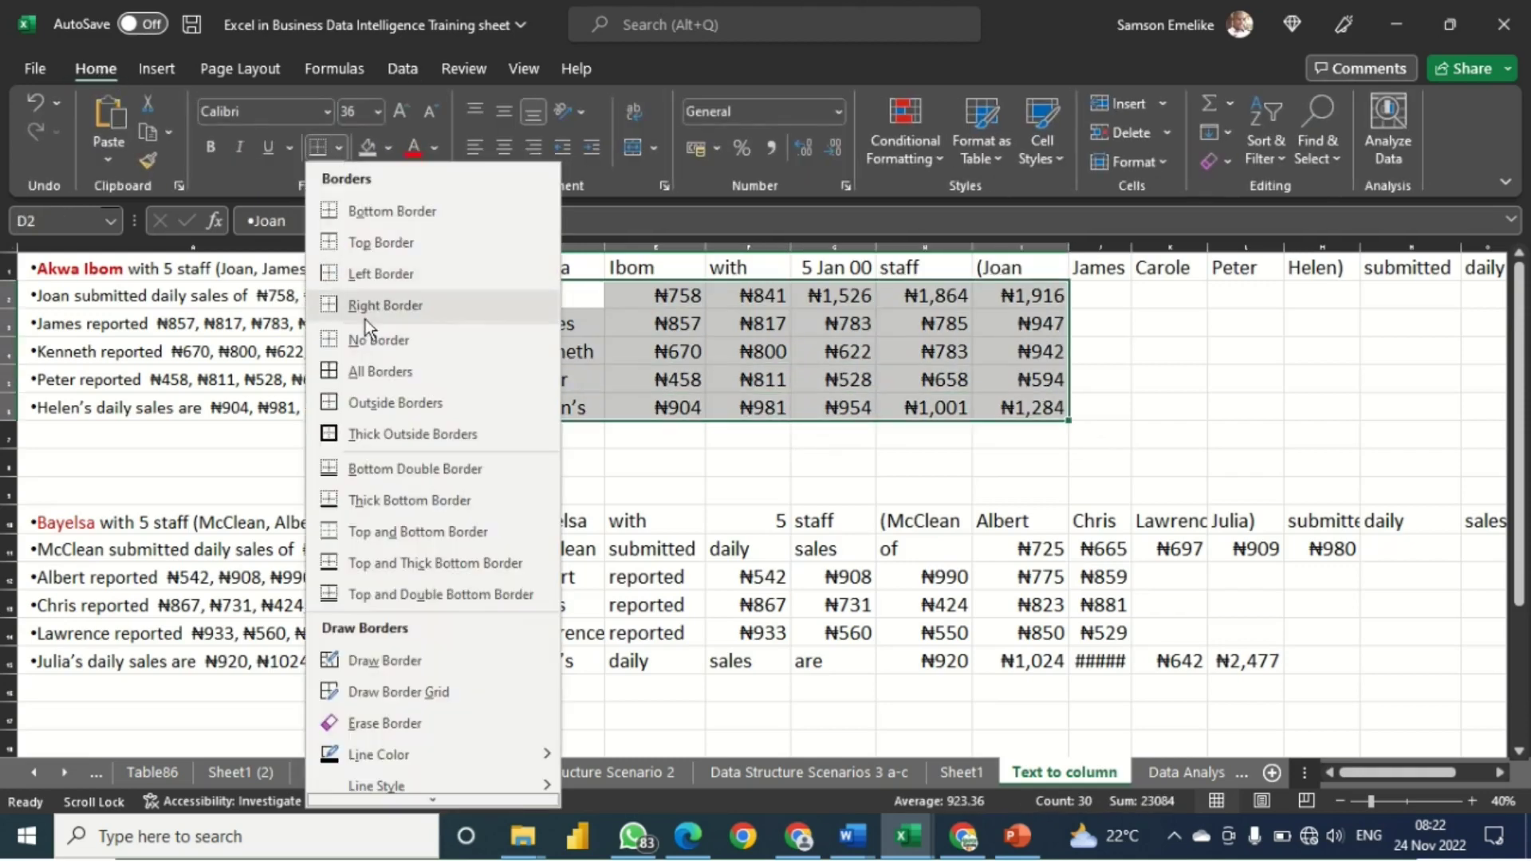
click(370, 372)
click(901, 362)
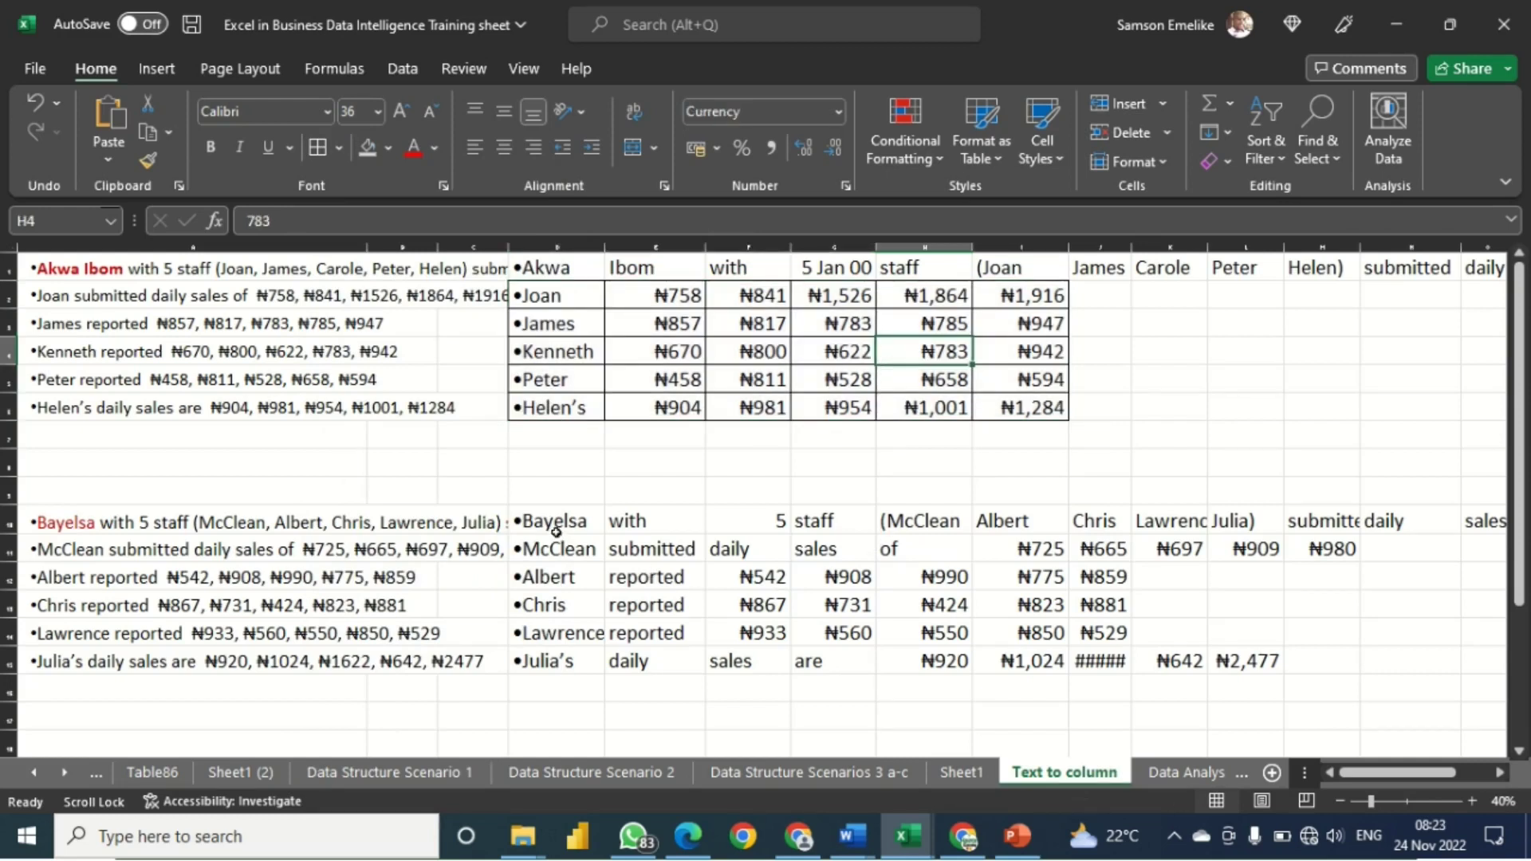
Delete the Bayelsa filler words in E11:H11 and then in E12:E15, shifting the cells left each time.
drag(630, 548, 899, 549)
right_click(901, 548)
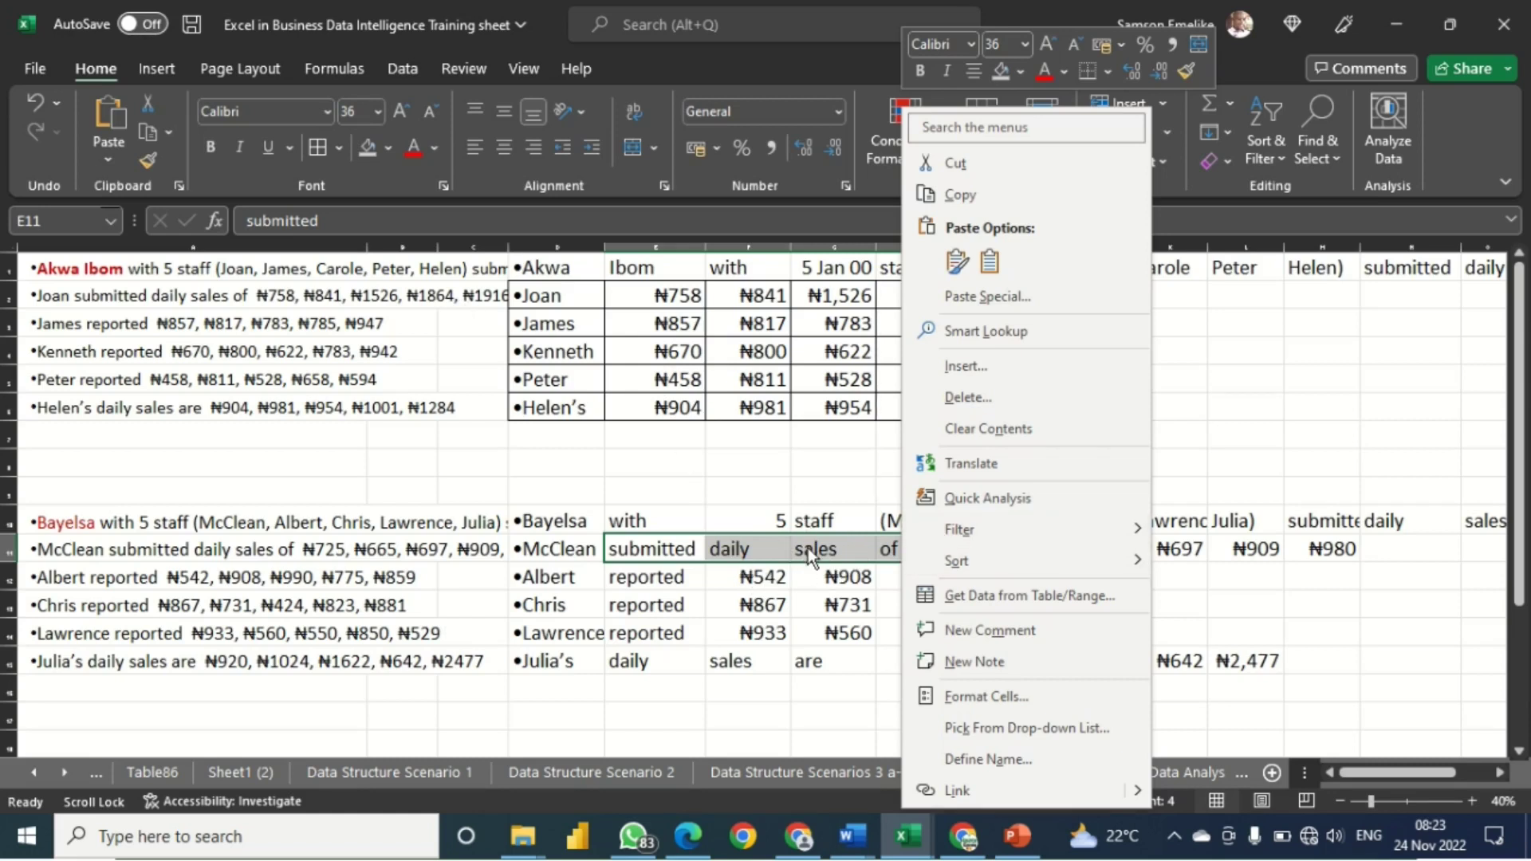
click(976, 396)
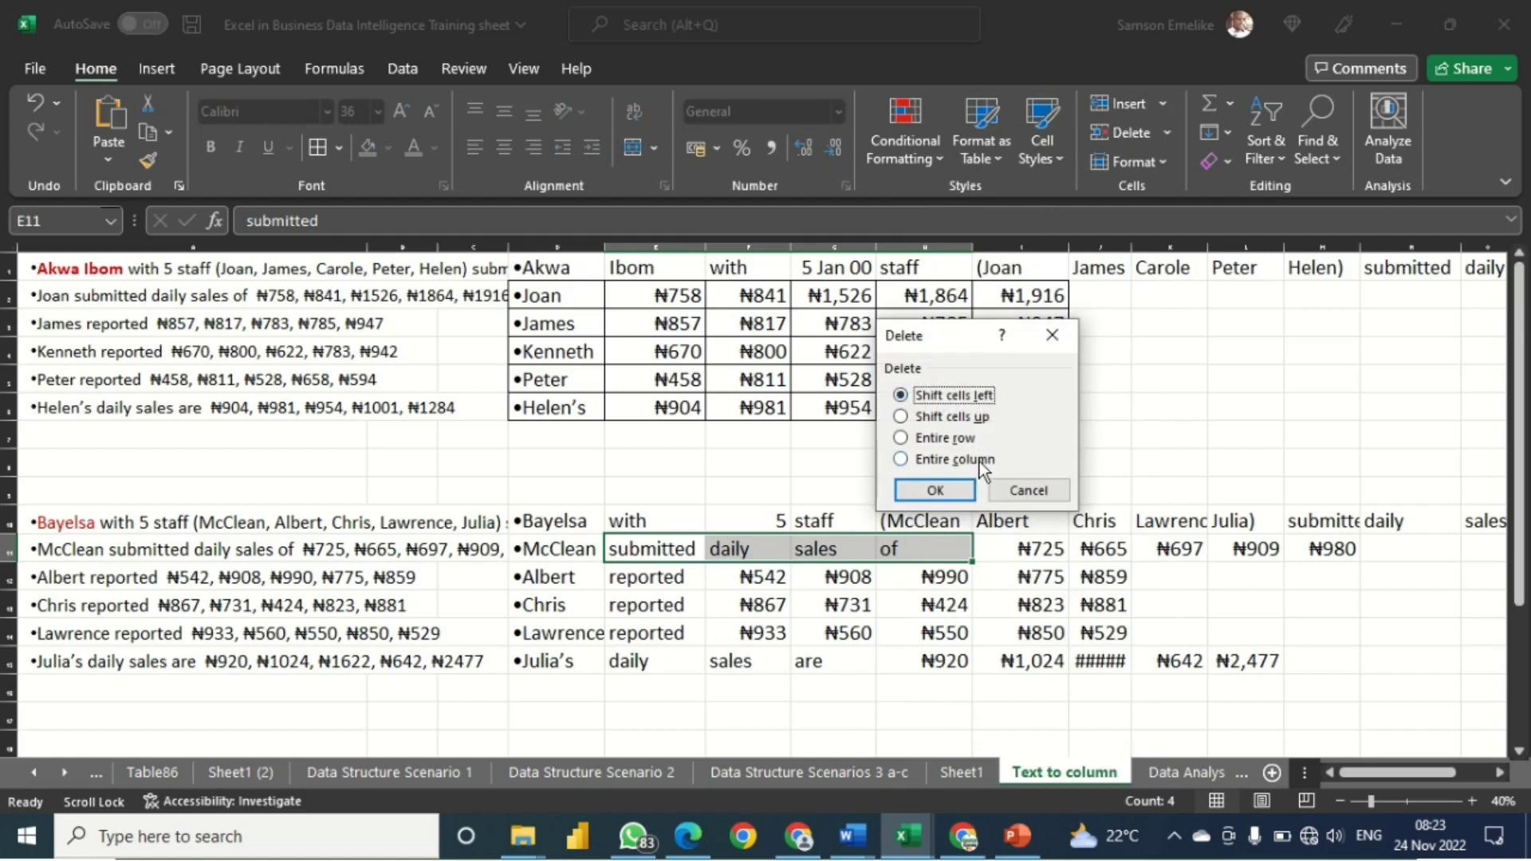
click(934, 490)
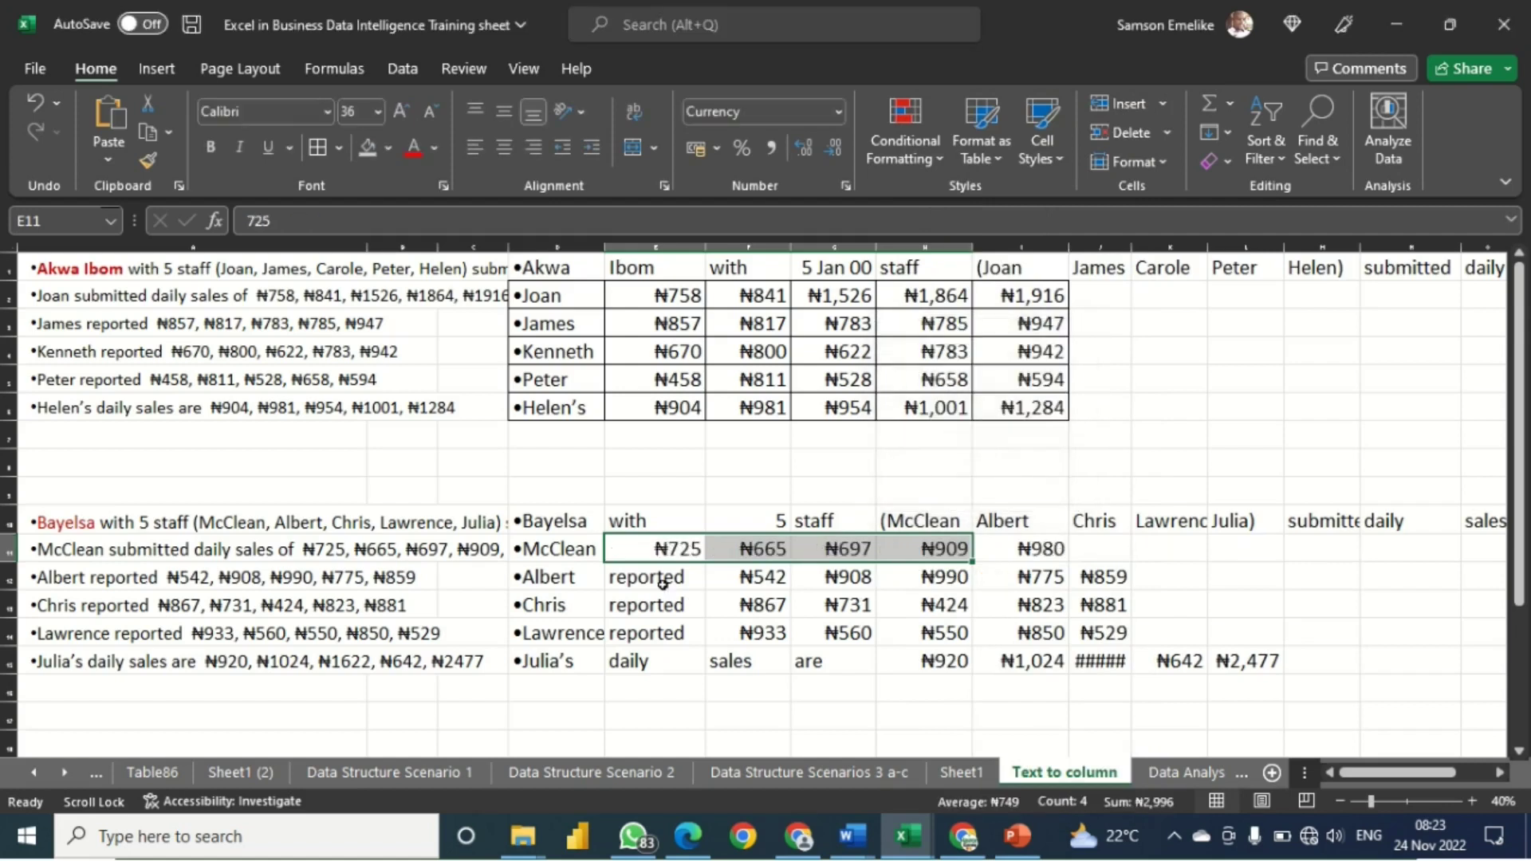
drag(658, 584, 666, 666)
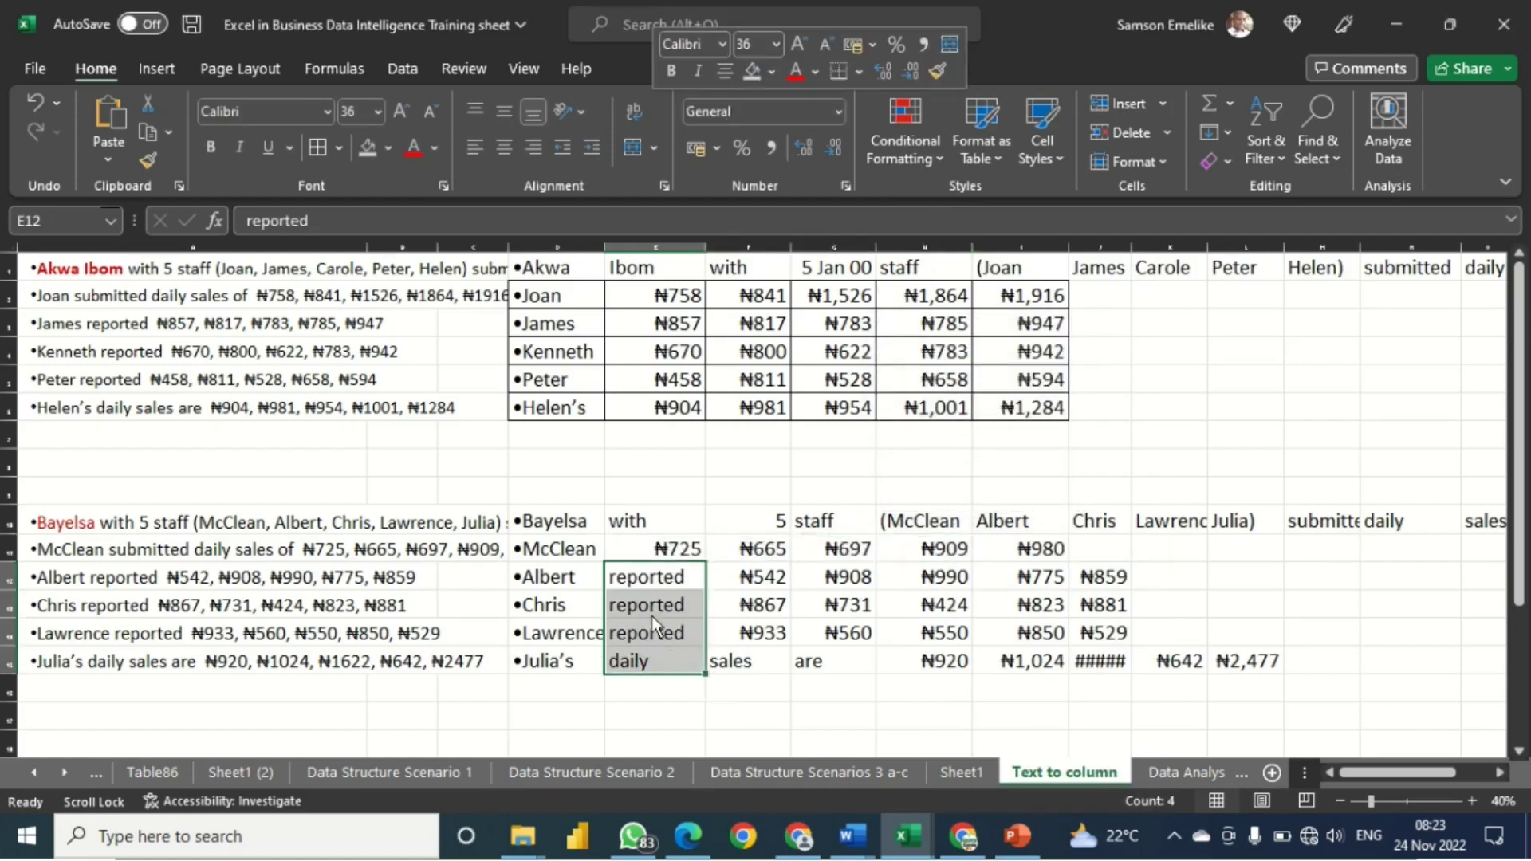
right_click(652, 615)
click(742, 399)
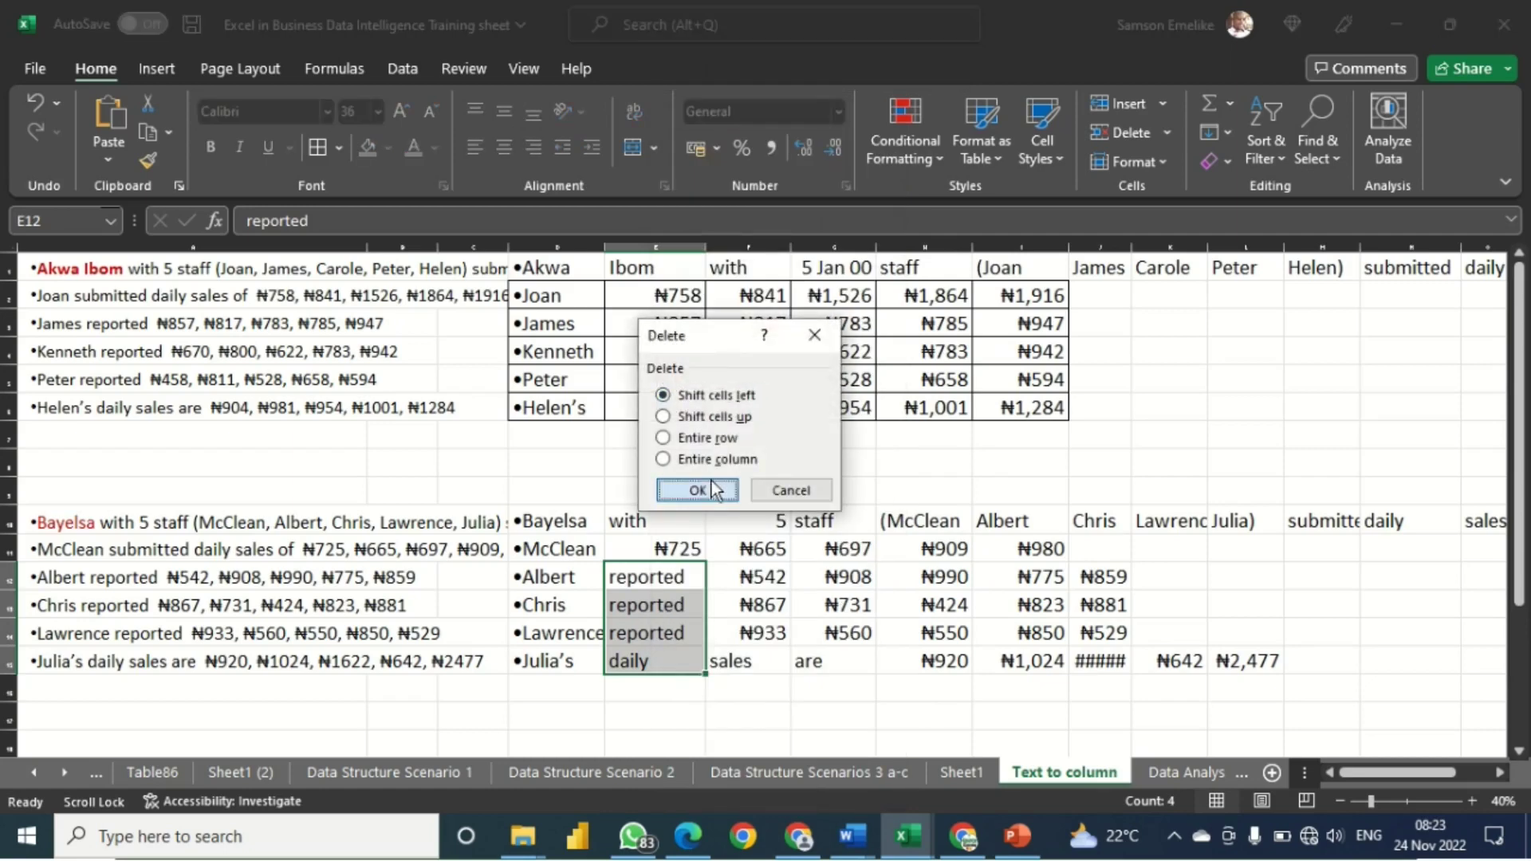
click(710, 486)
Delete "sales" and "are" in E15:F15 with cells shifted left, and apply all borders to the Bayelsa table in D11:I15.
drag(630, 659, 765, 662)
right_click(775, 661)
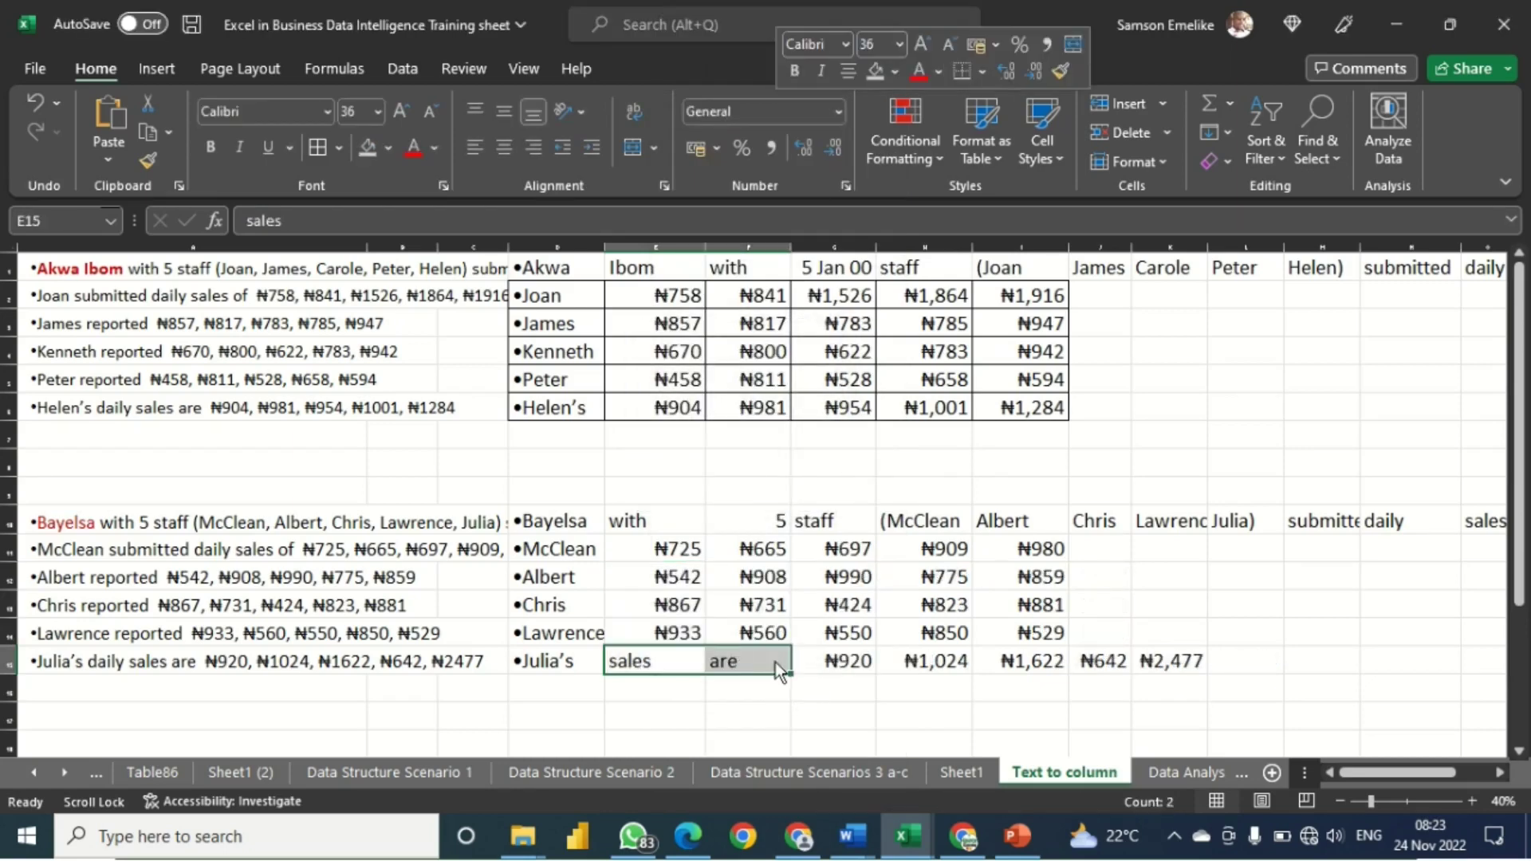
click(851, 397)
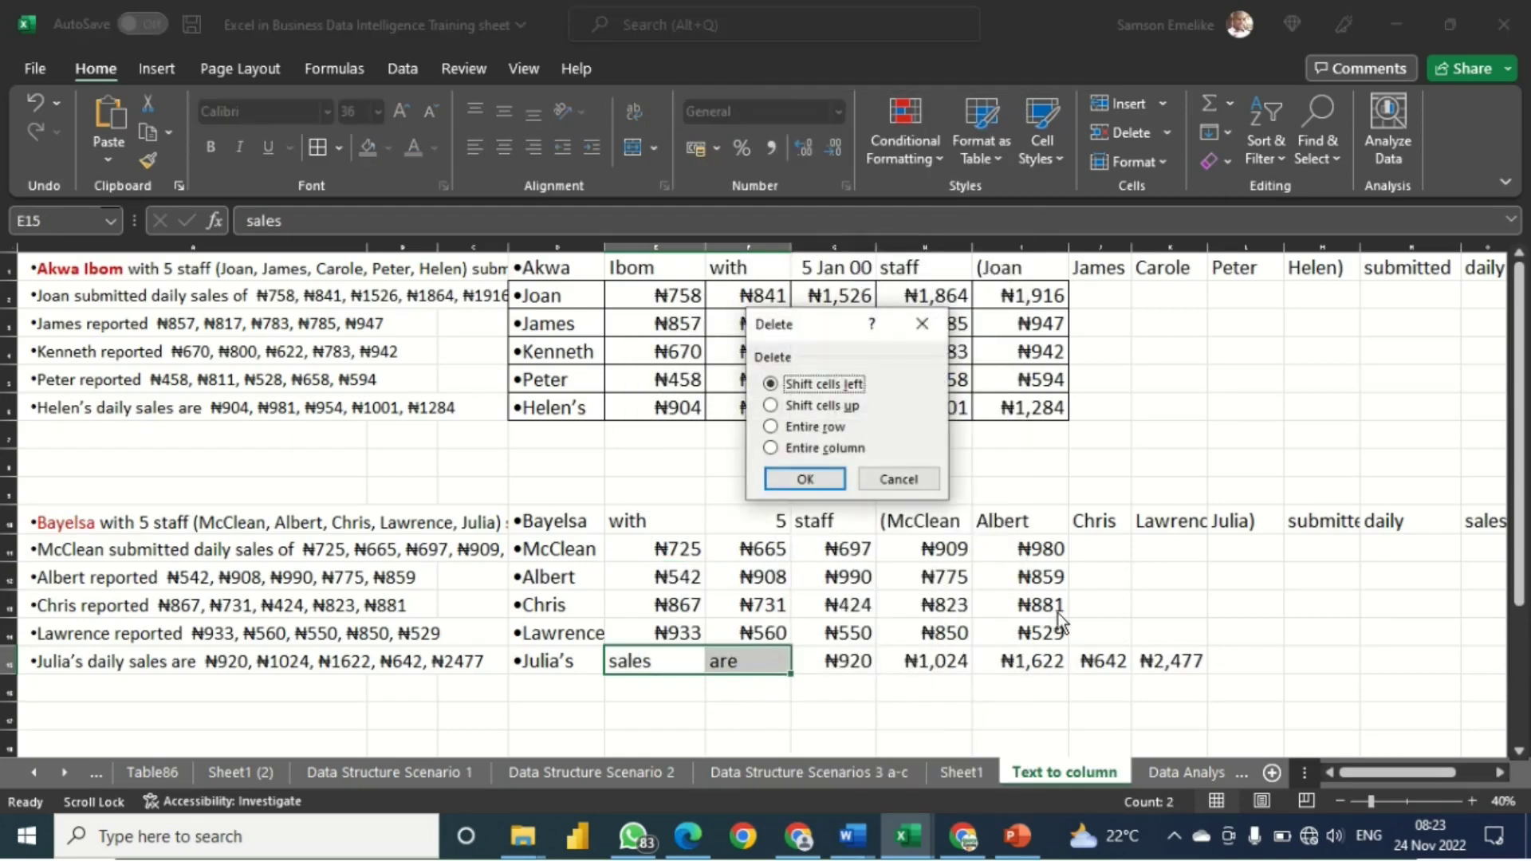
click(804, 478)
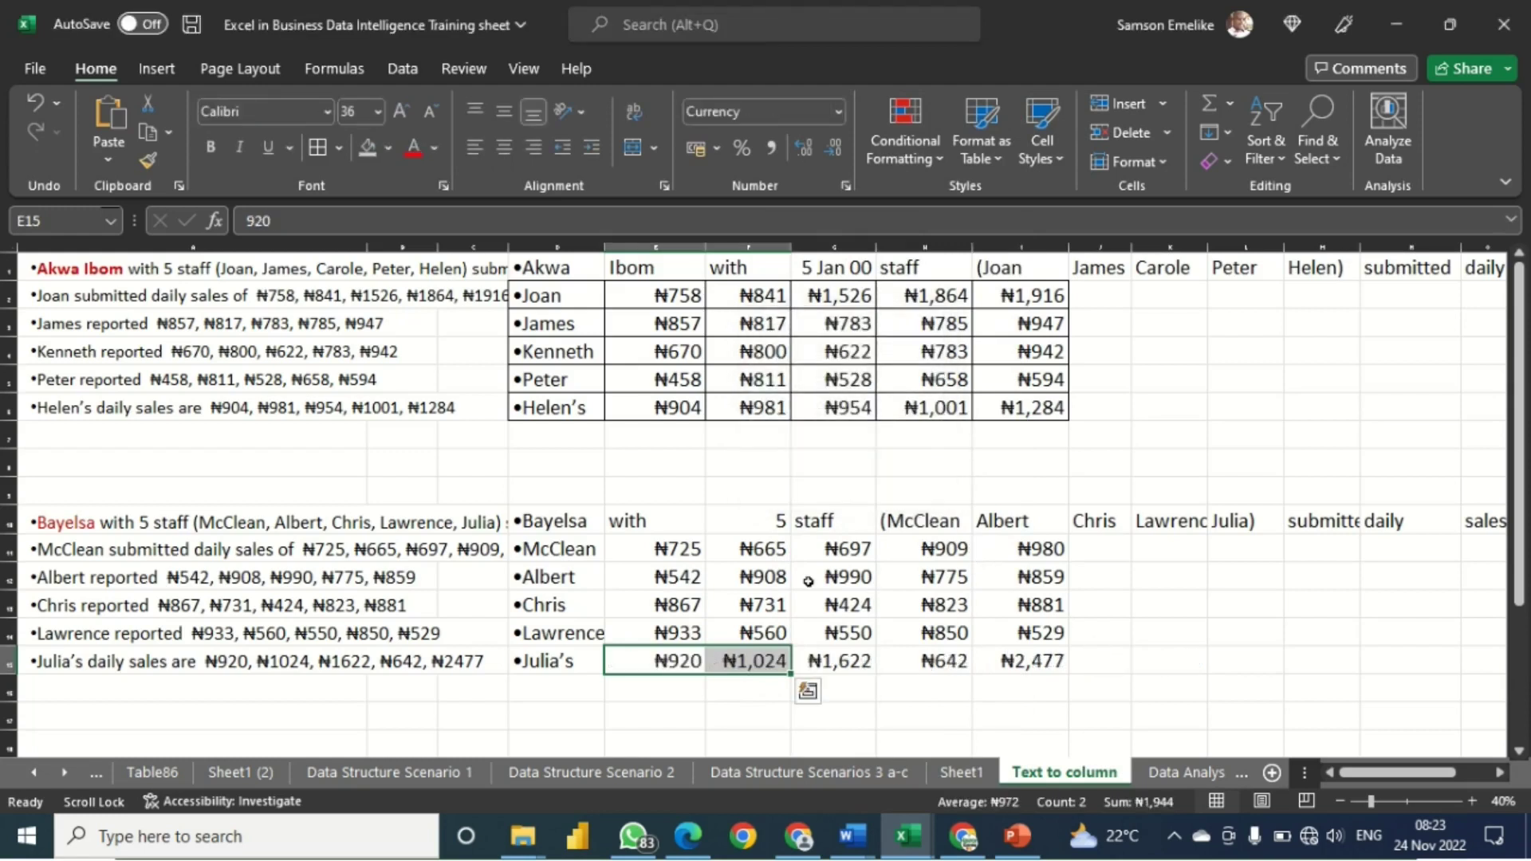
drag(562, 548, 1028, 664)
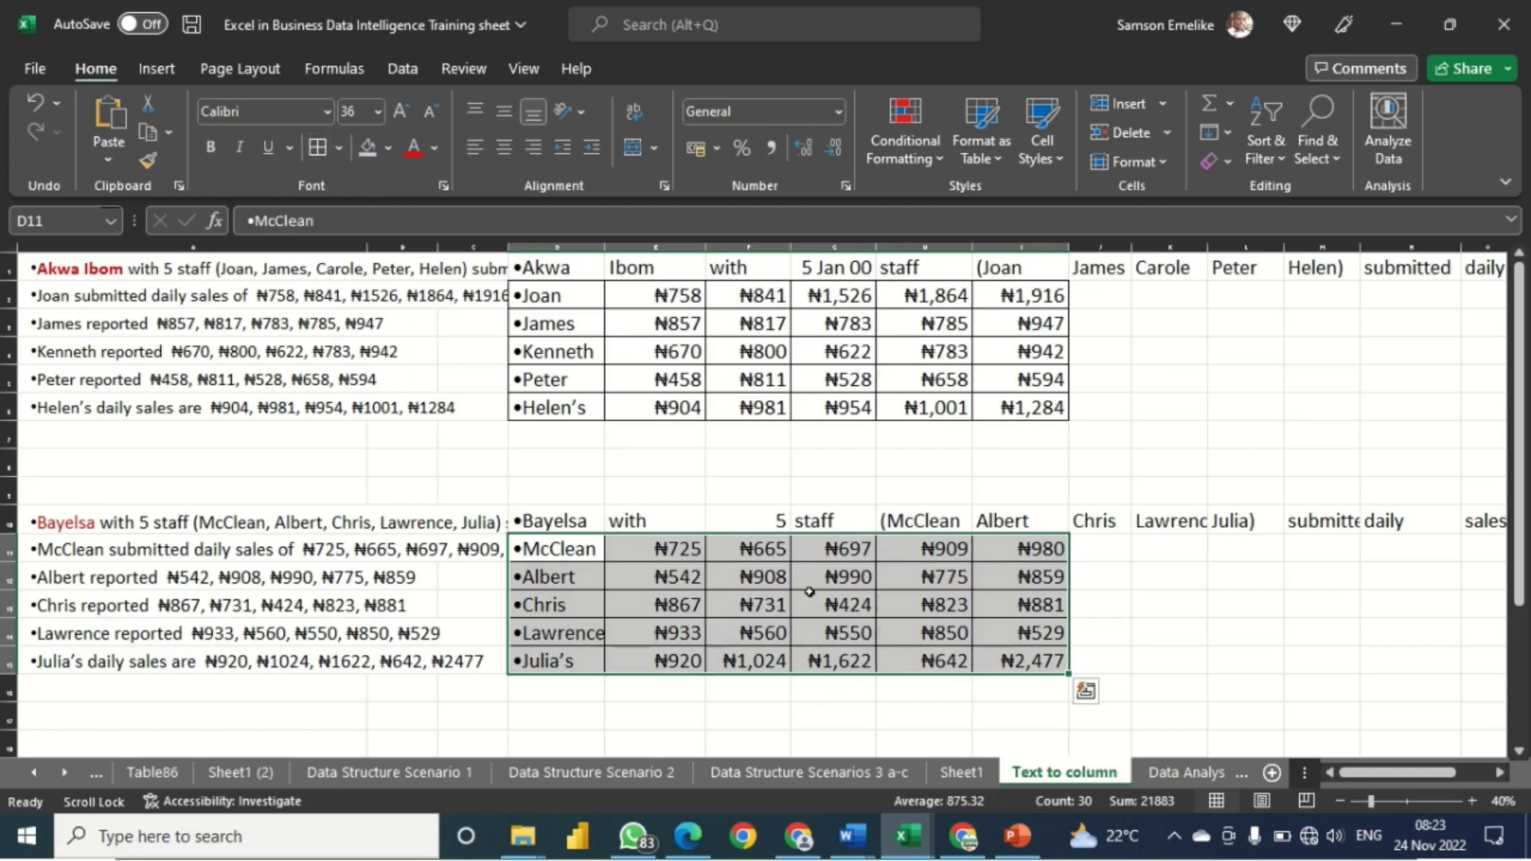
Delete the Rivers filler words in E20:H20 and then in E21:E25, shifting the cells left each time.
scroll(810, 594, down, 2)
scroll(810, 595, down, 2)
drag(641, 467, 930, 471)
right_click(952, 467)
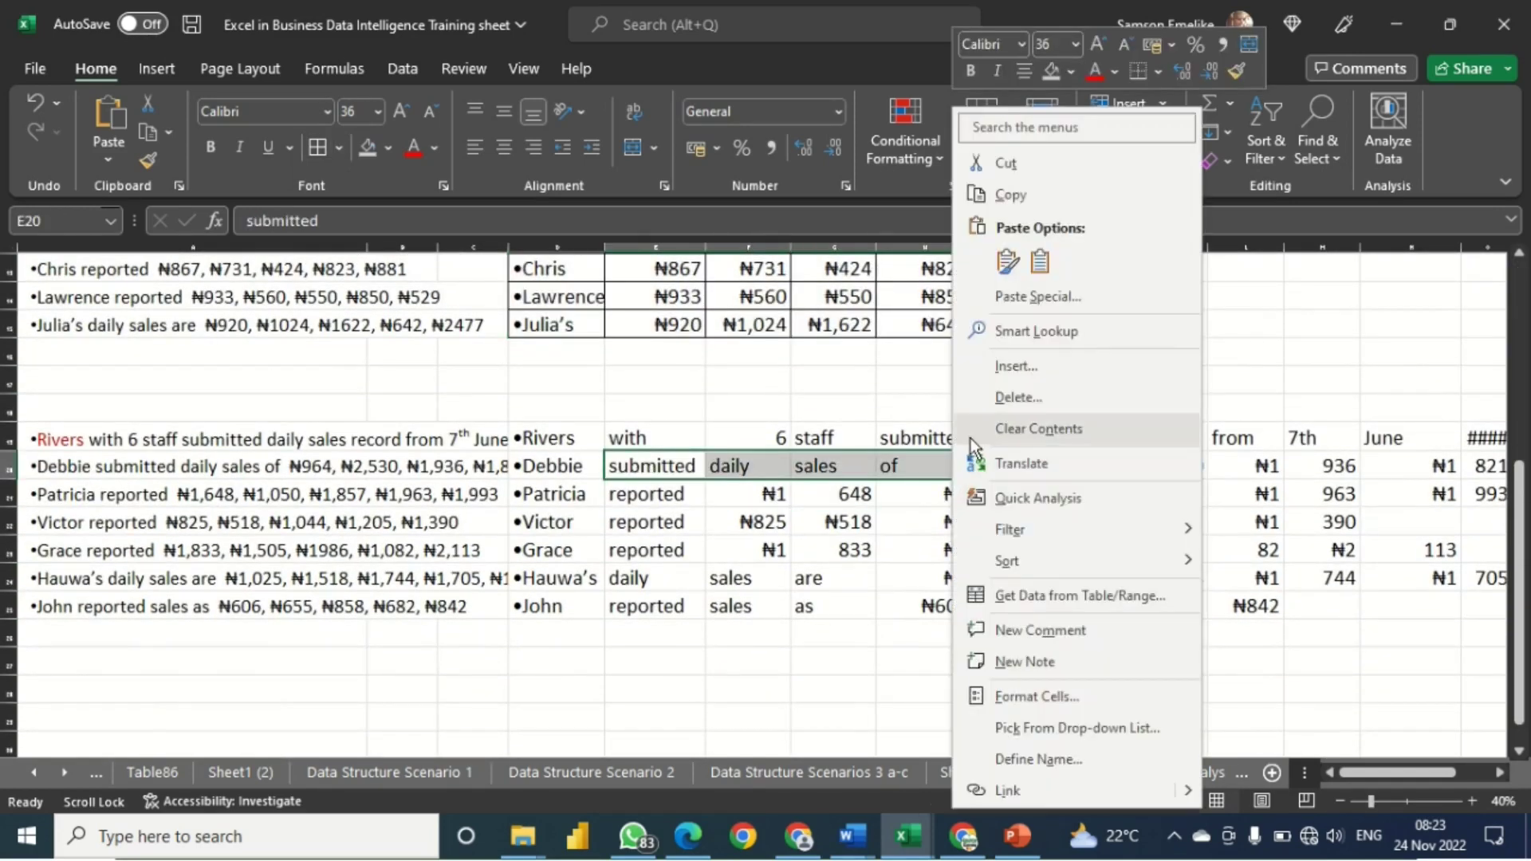
click(971, 396)
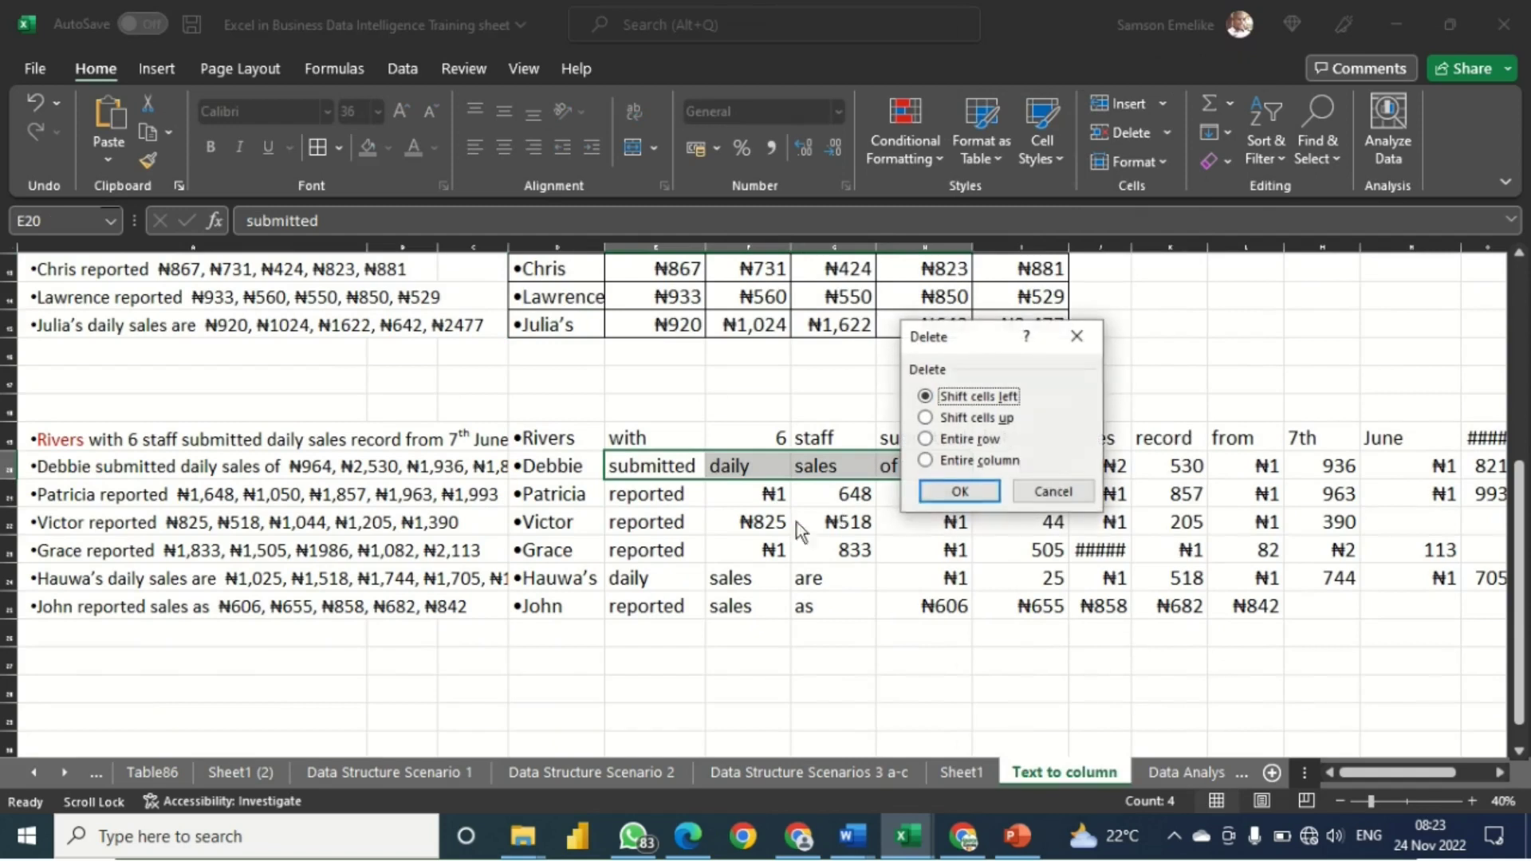
click(962, 491)
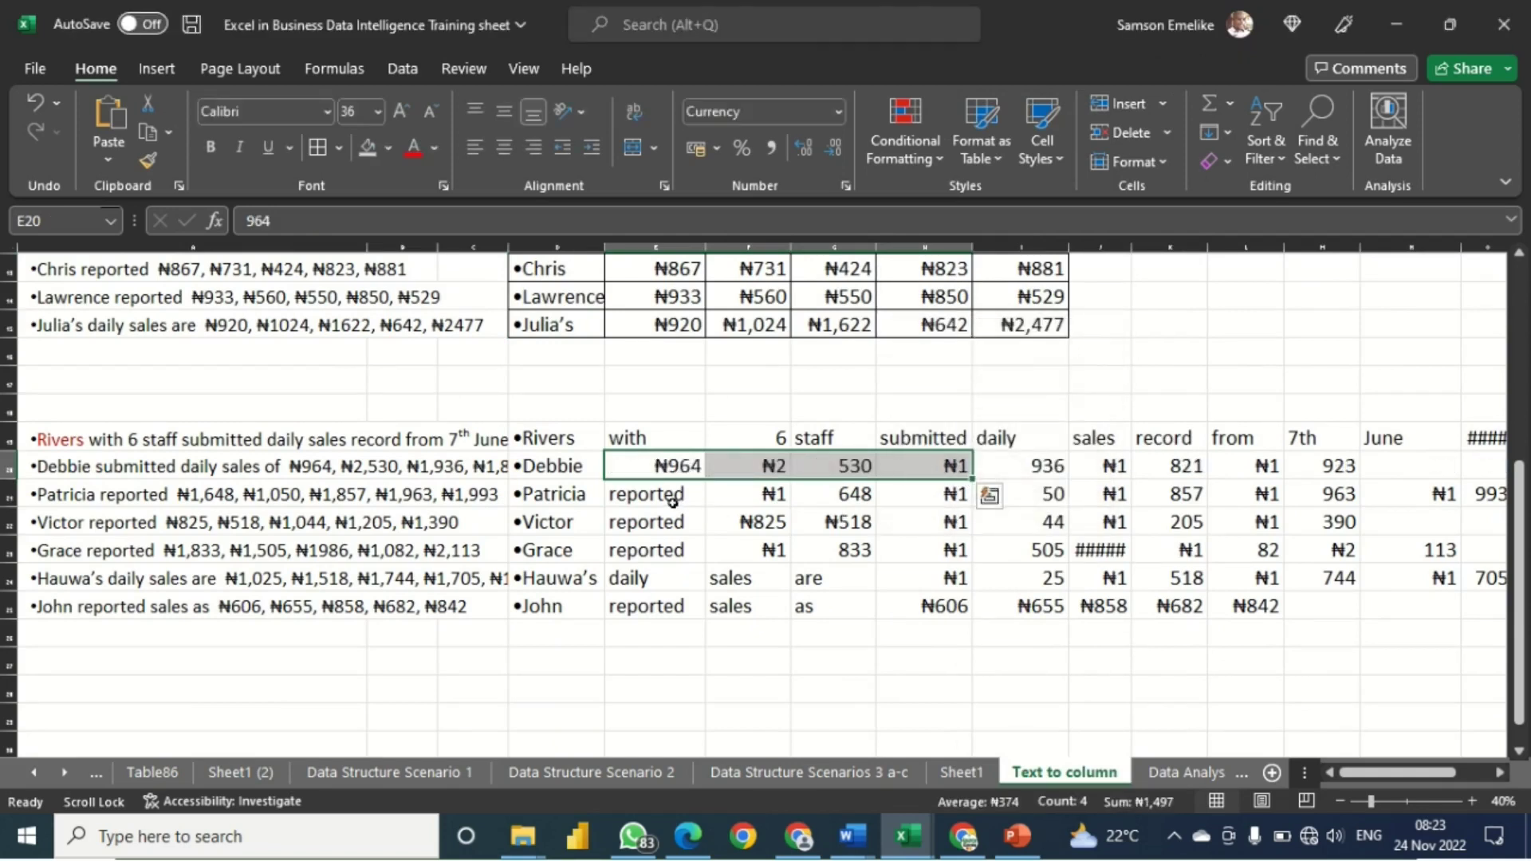
drag(656, 497, 650, 614)
right_click(650, 613)
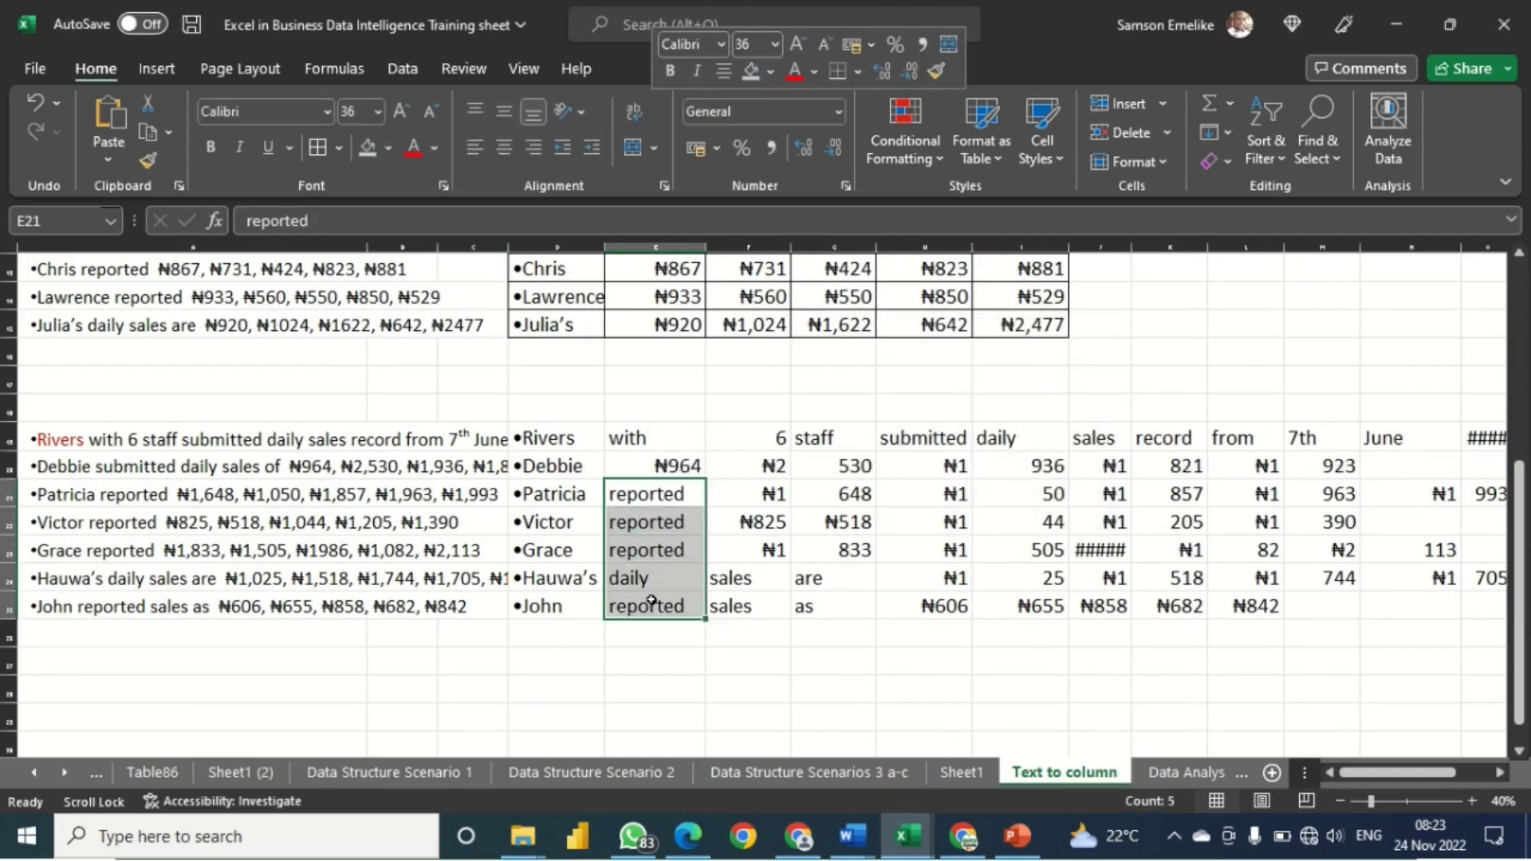
click(715, 399)
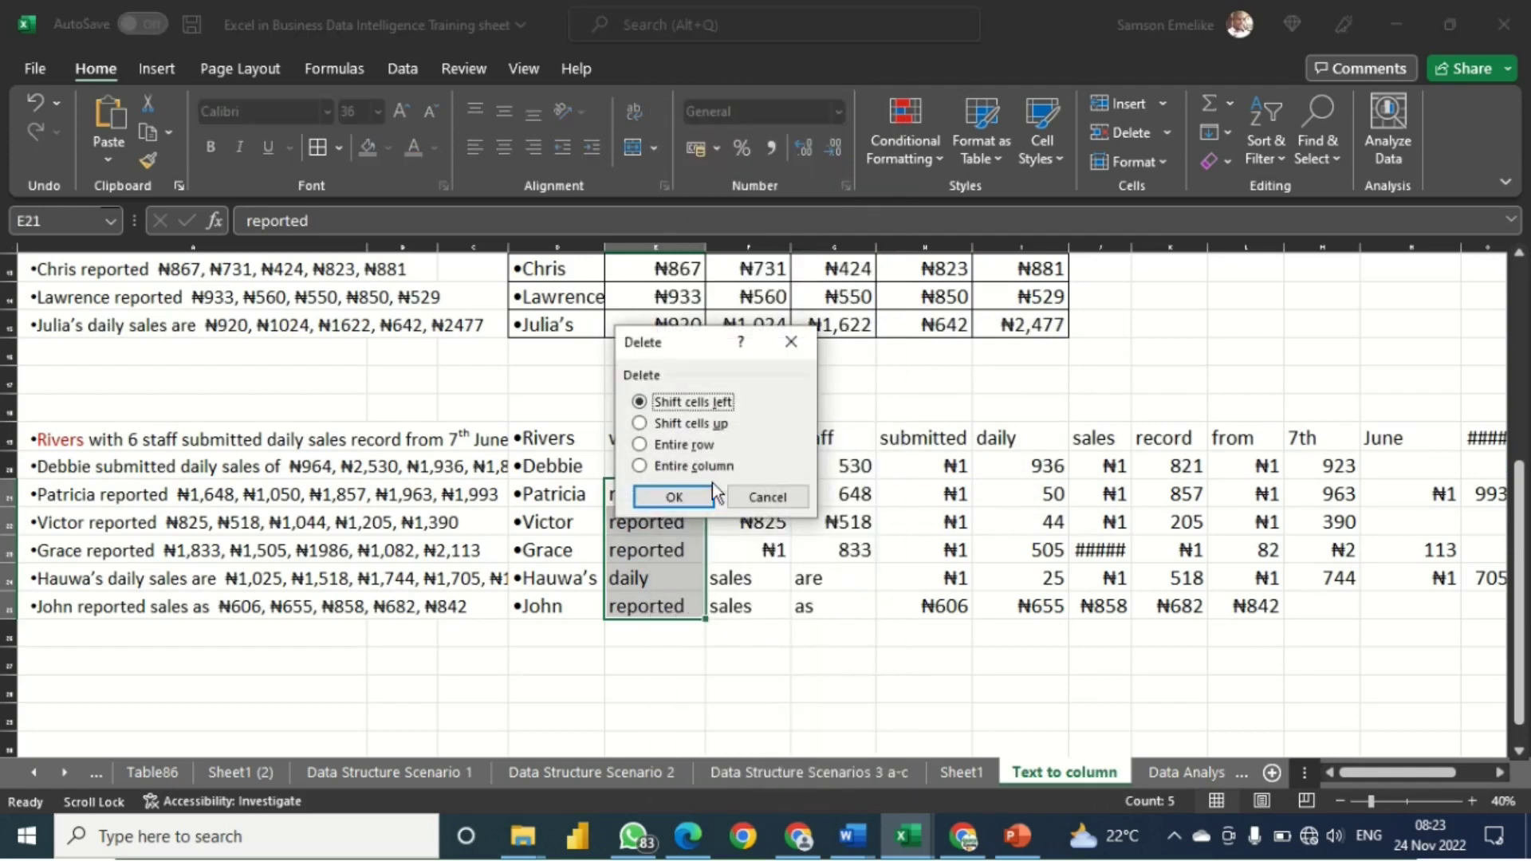
click(674, 496)
Delete the leftover words "sales", "are" and "as" in E24:F25, shifting the cells left.
drag(650, 579, 733, 605)
right_click(738, 605)
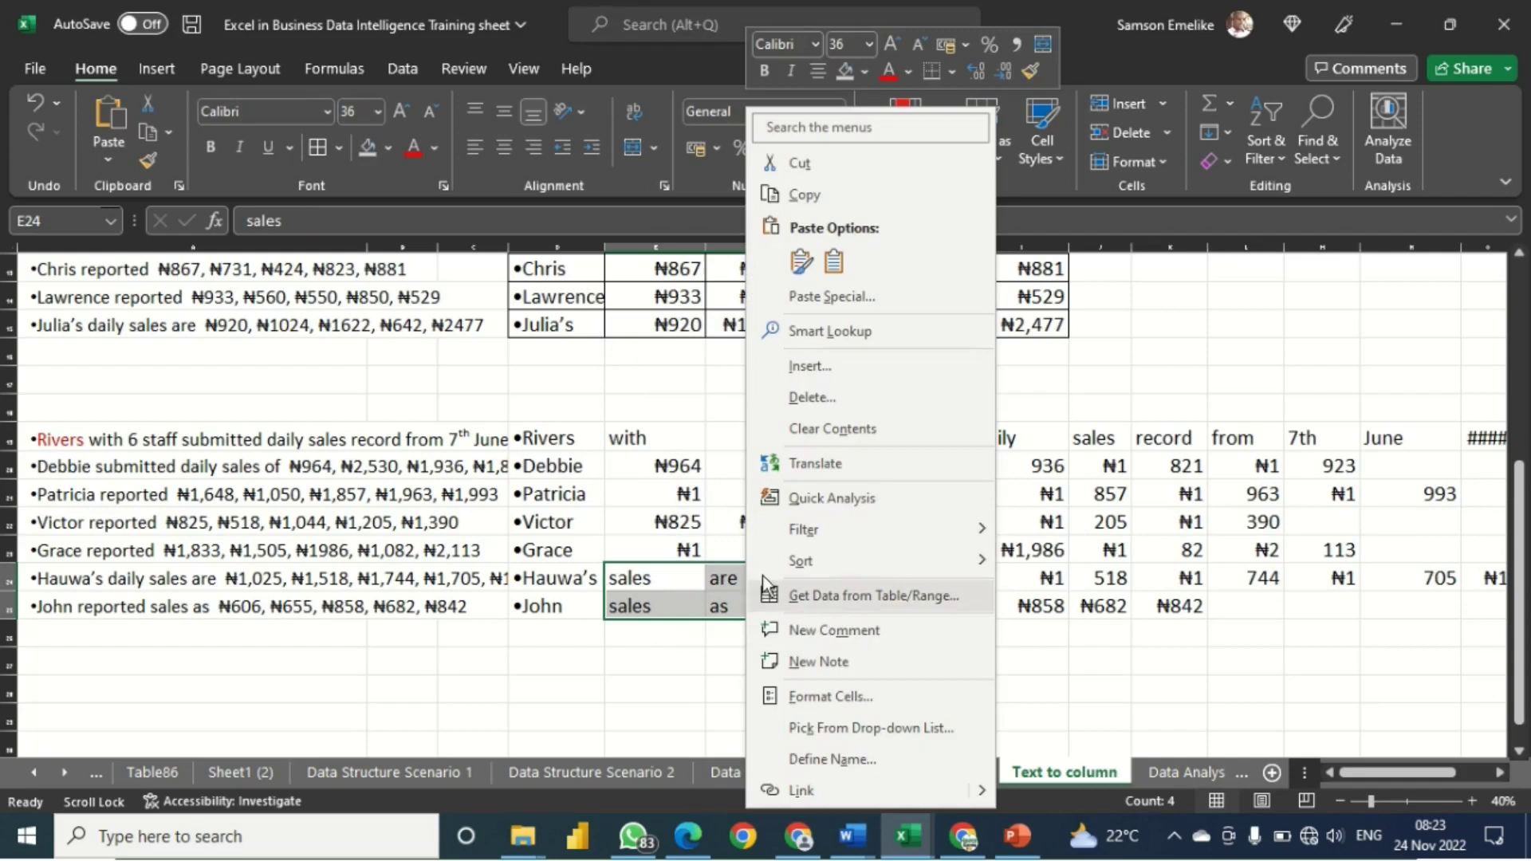
click(821, 401)
click(780, 492)
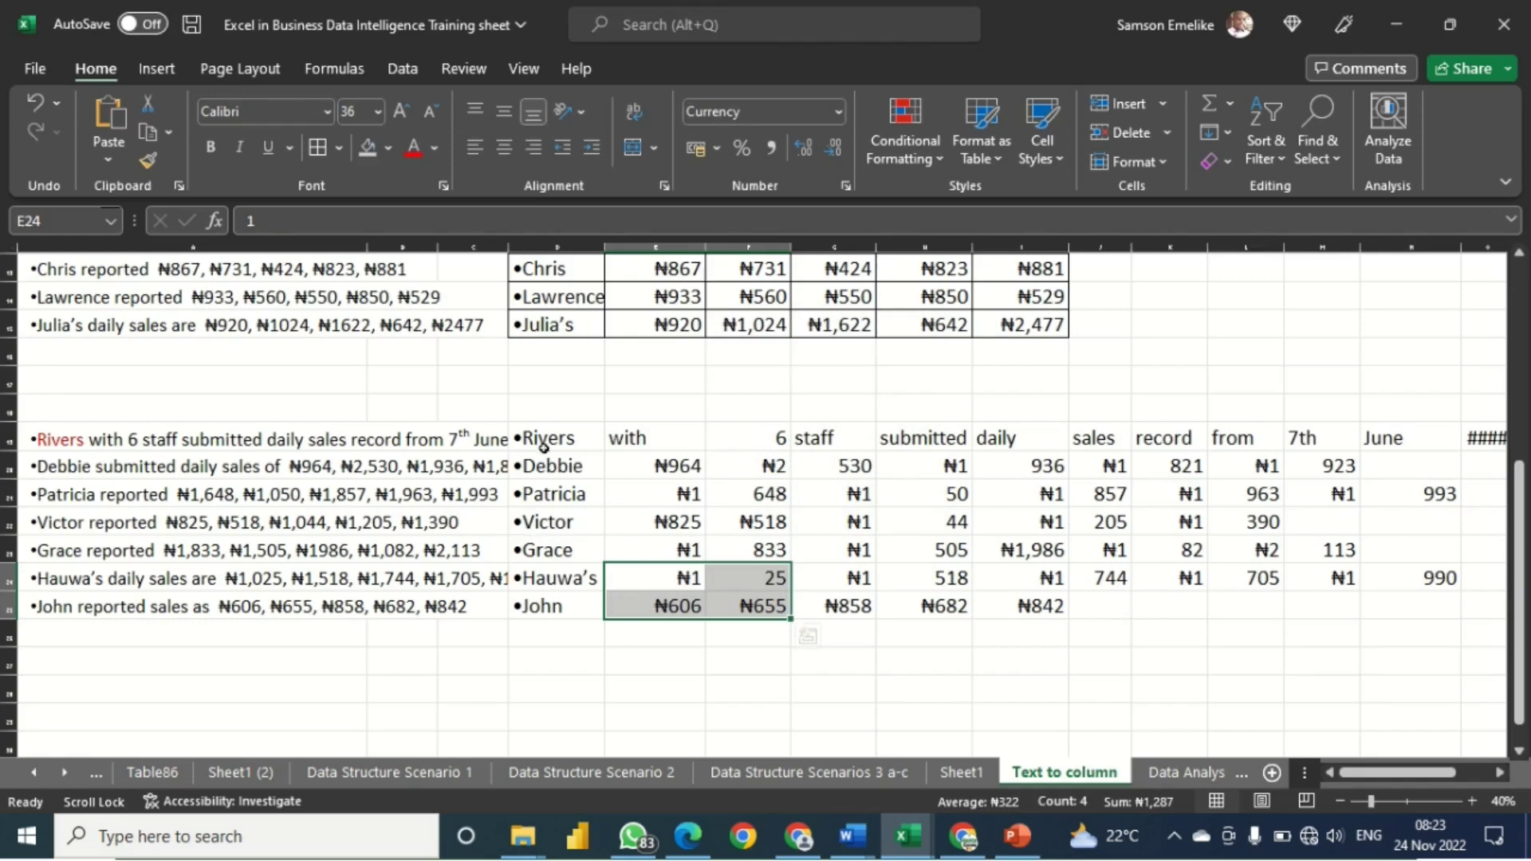
Compare the Rivers figures split at the thousands commas in D20:N25 with the source text in A23 and A24.
drag(546, 465, 552, 603)
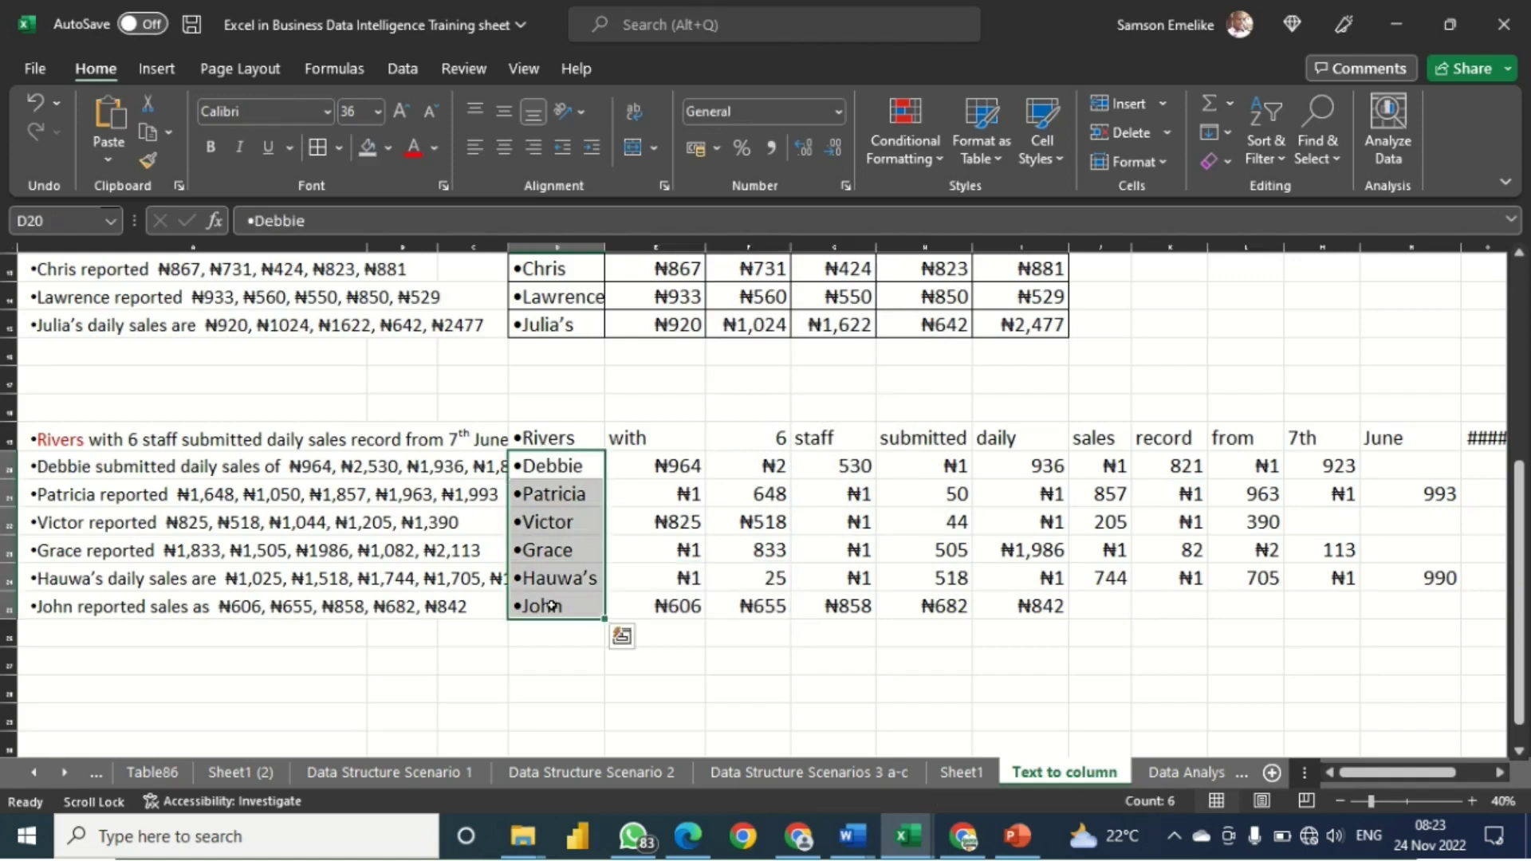
click(757, 528)
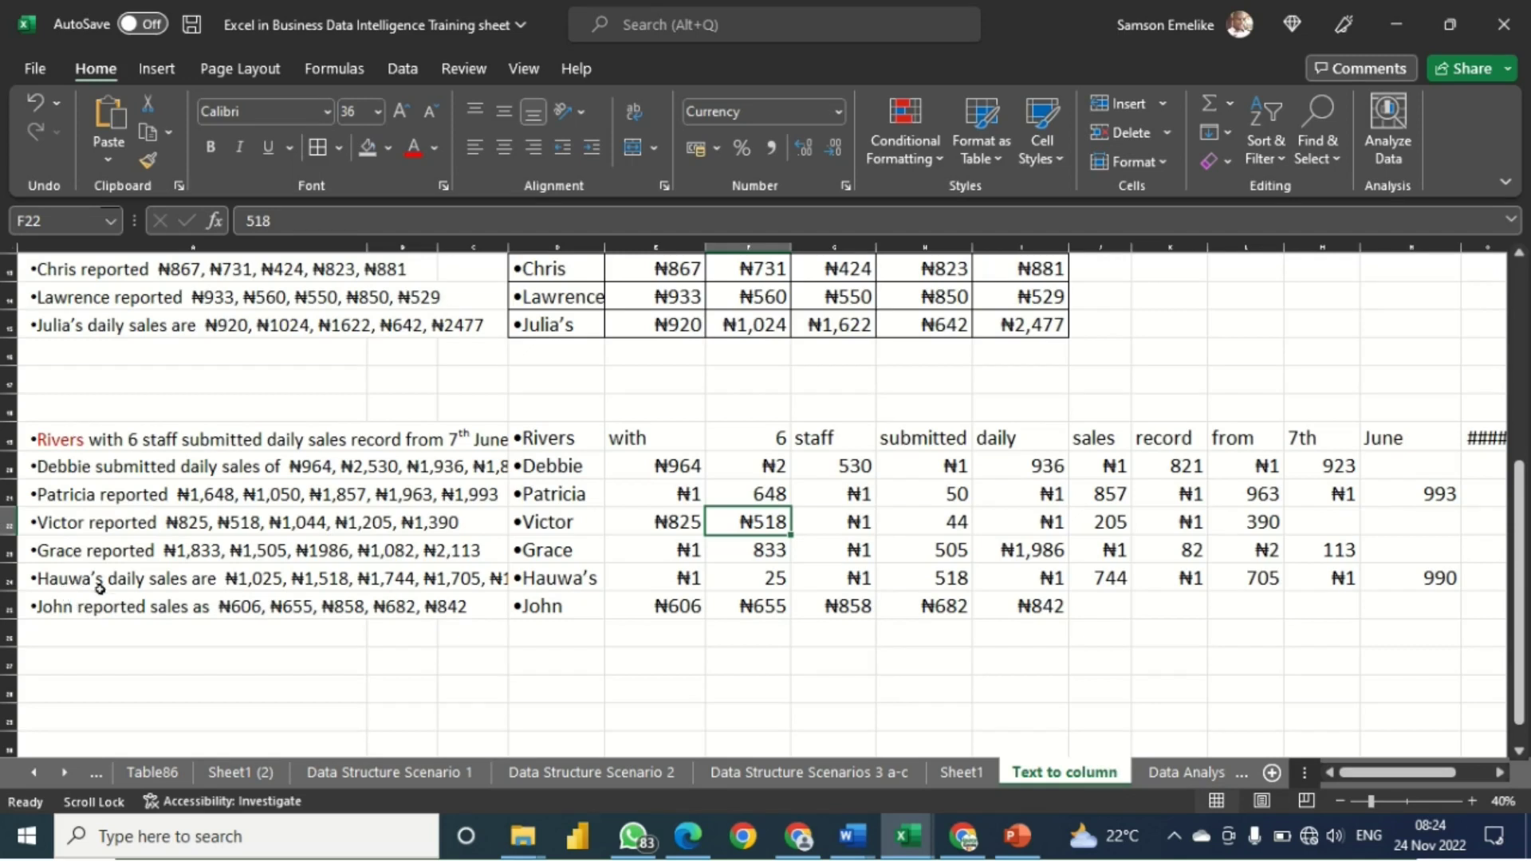
click(262, 585)
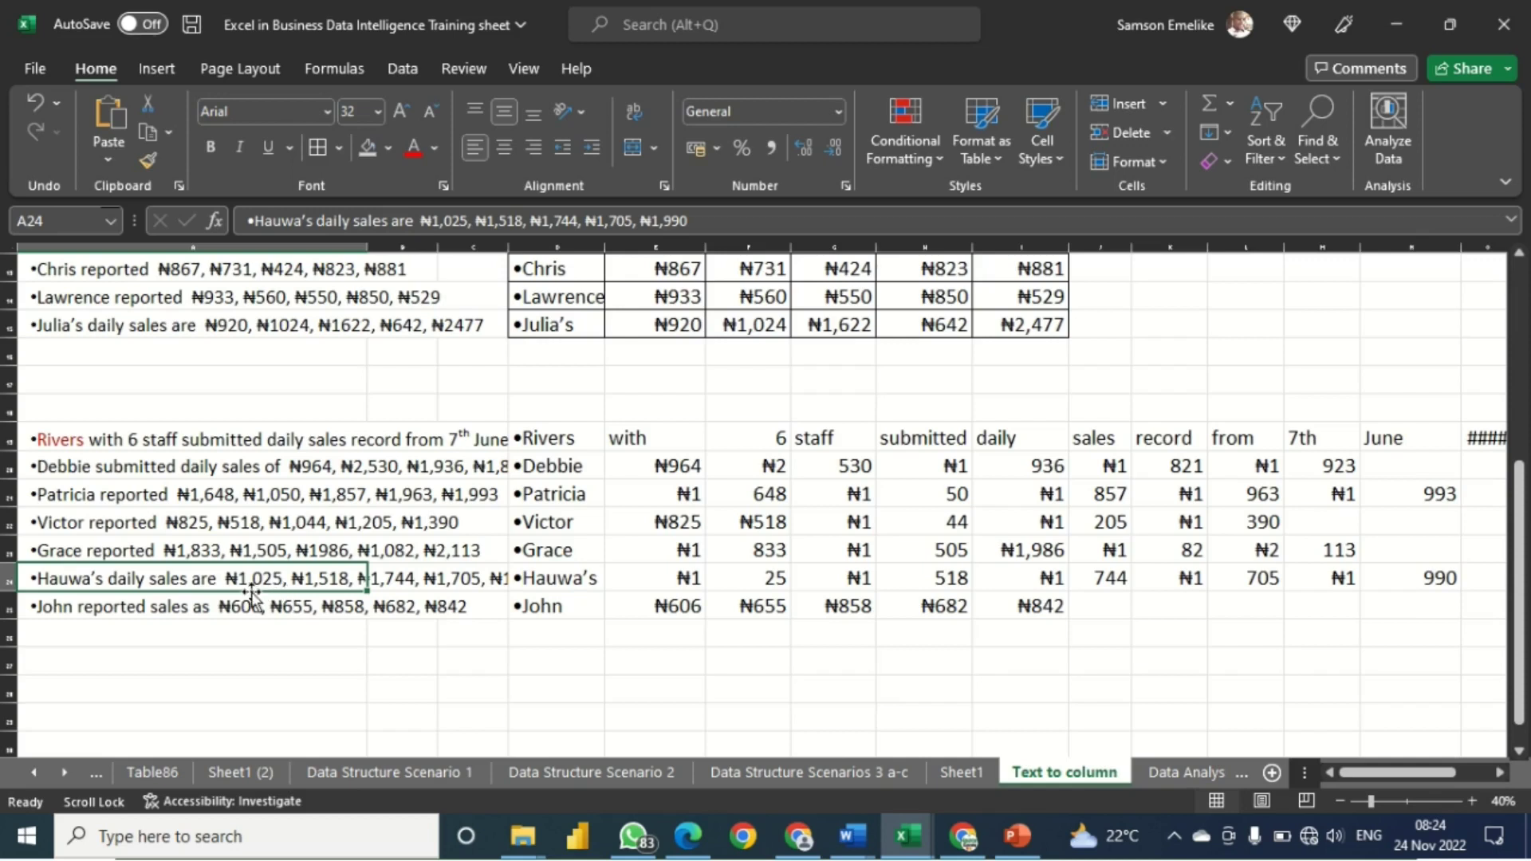
click(398, 579)
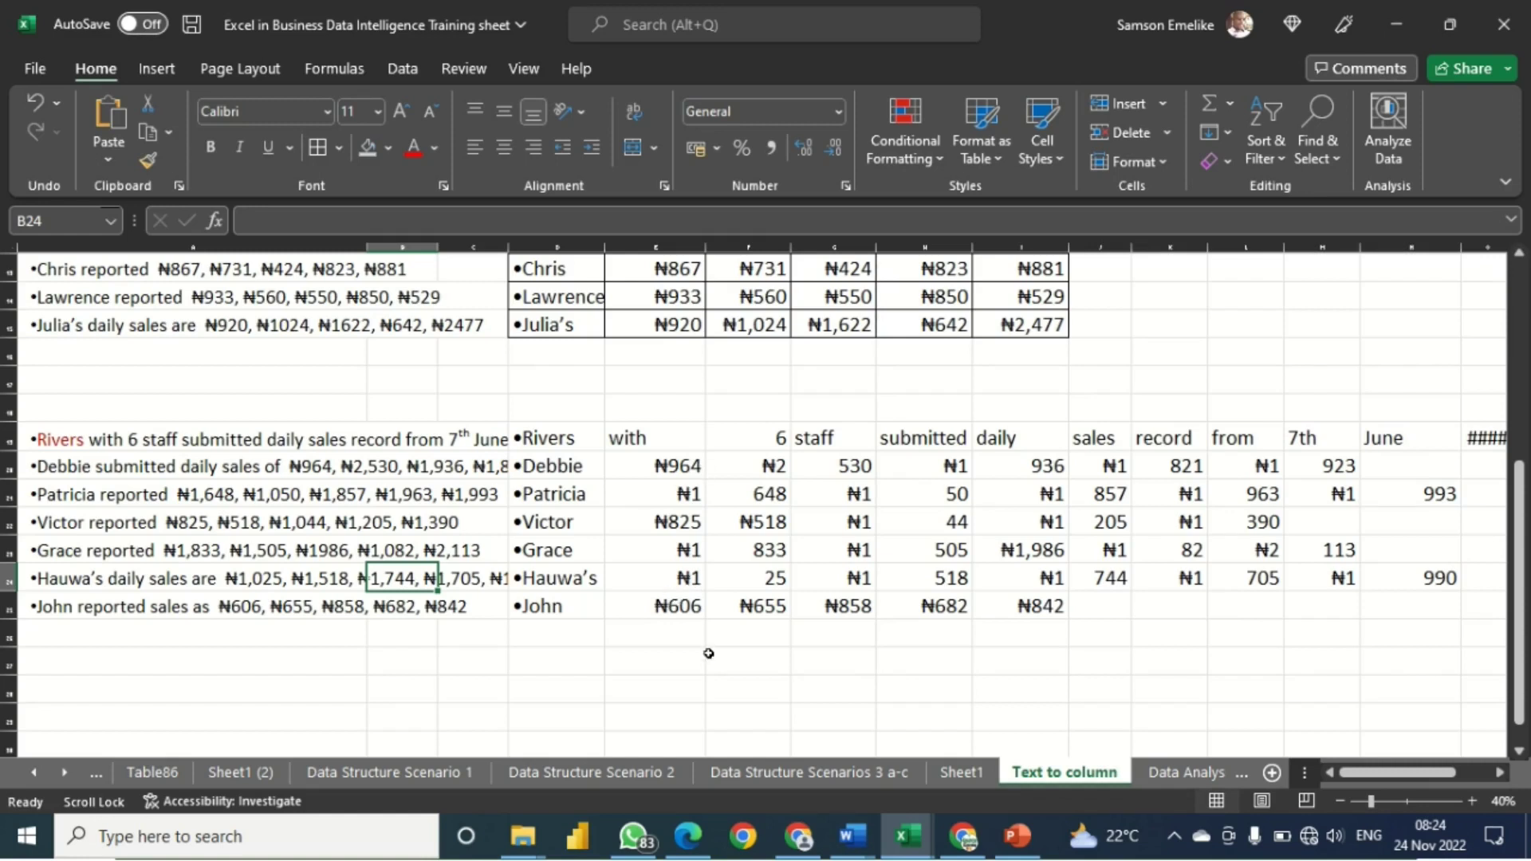
double_click(188, 549)
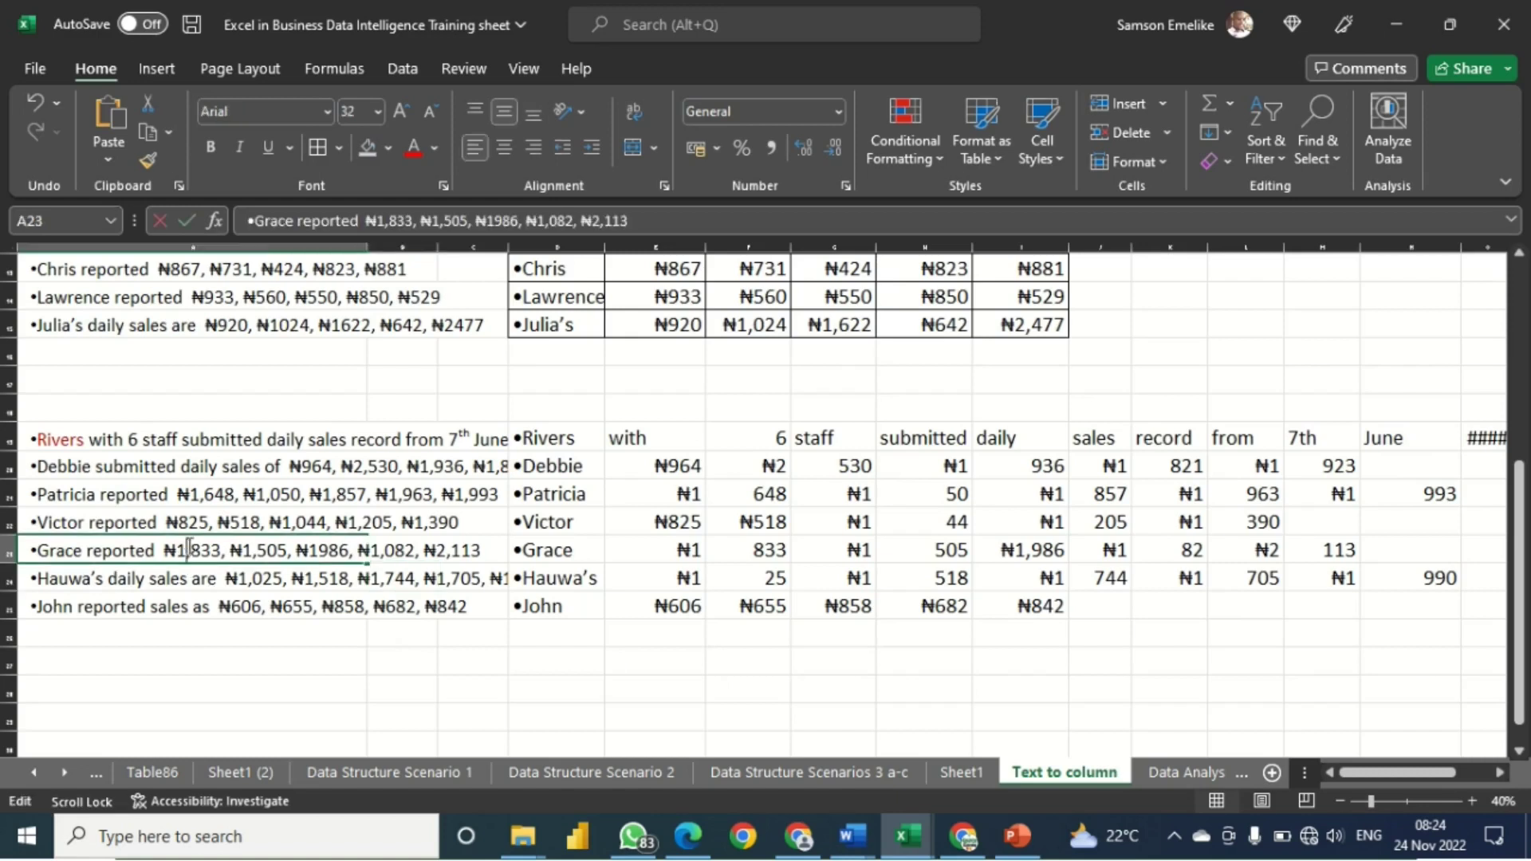
drag(189, 554, 180, 553)
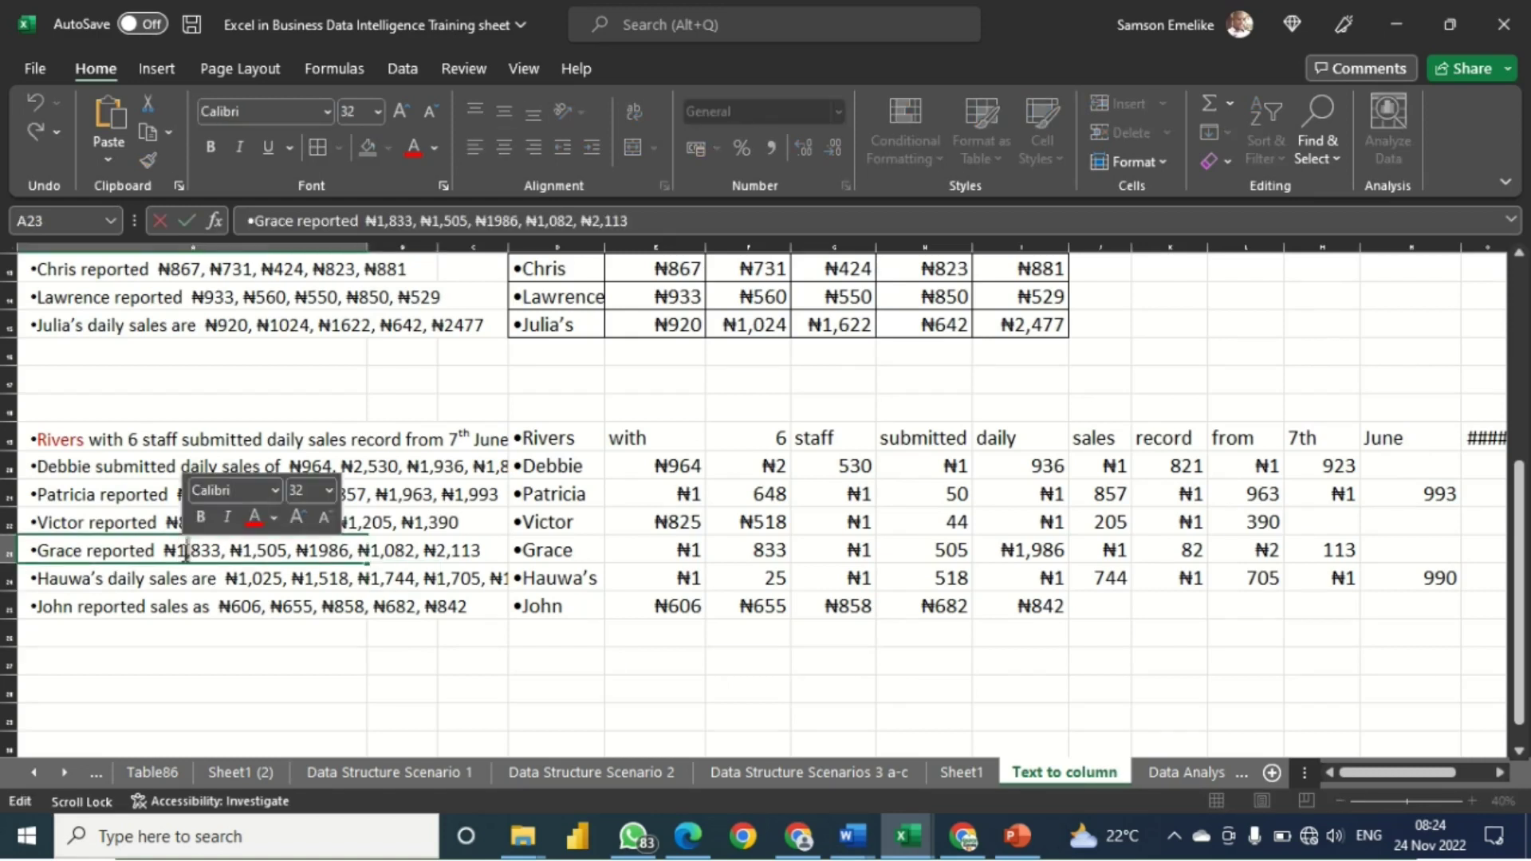
click(258, 550)
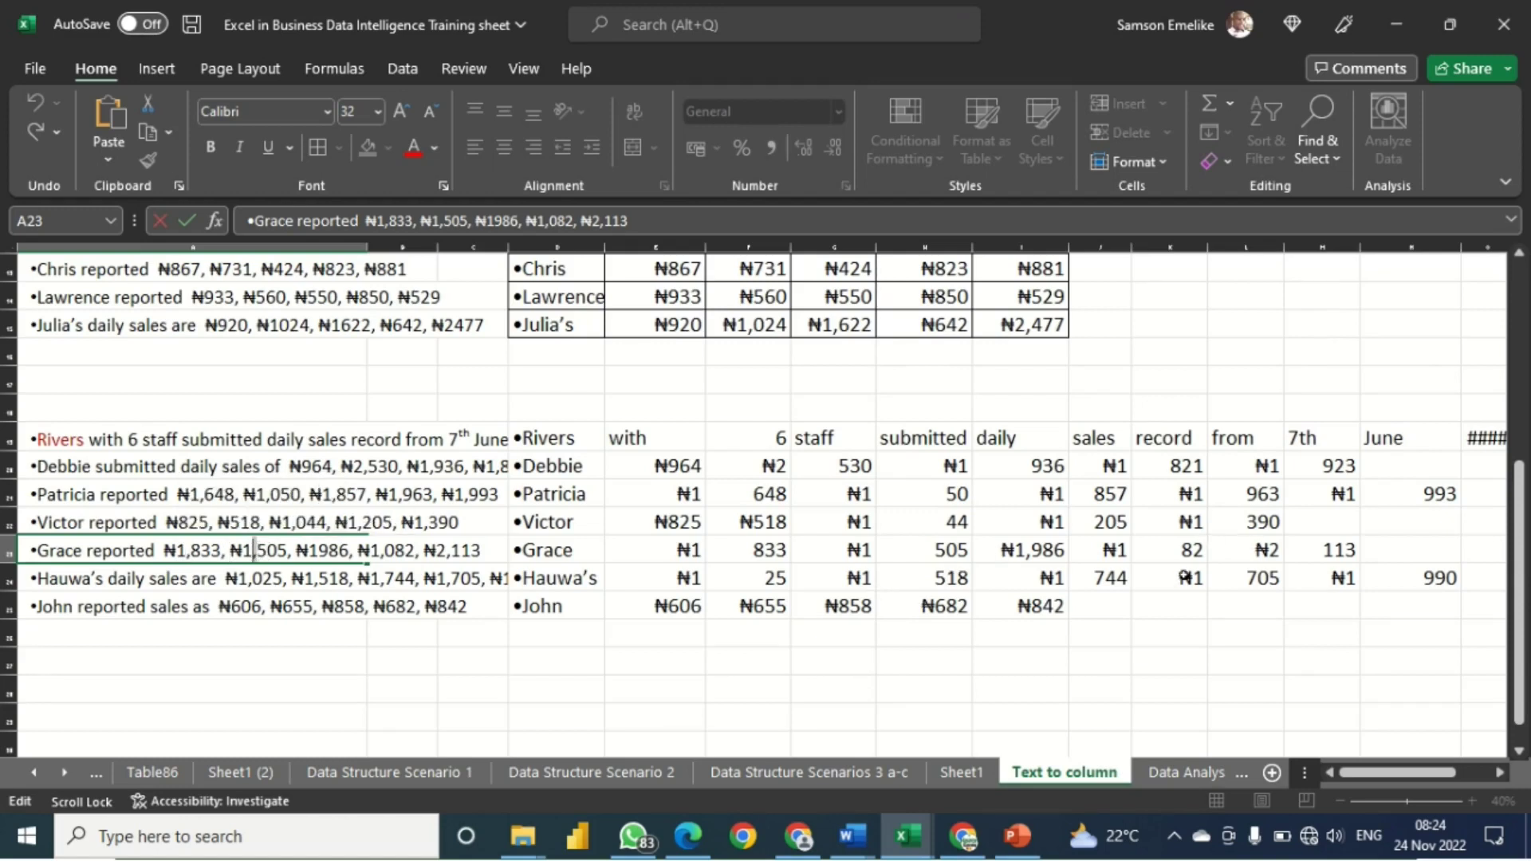
key(Escape)
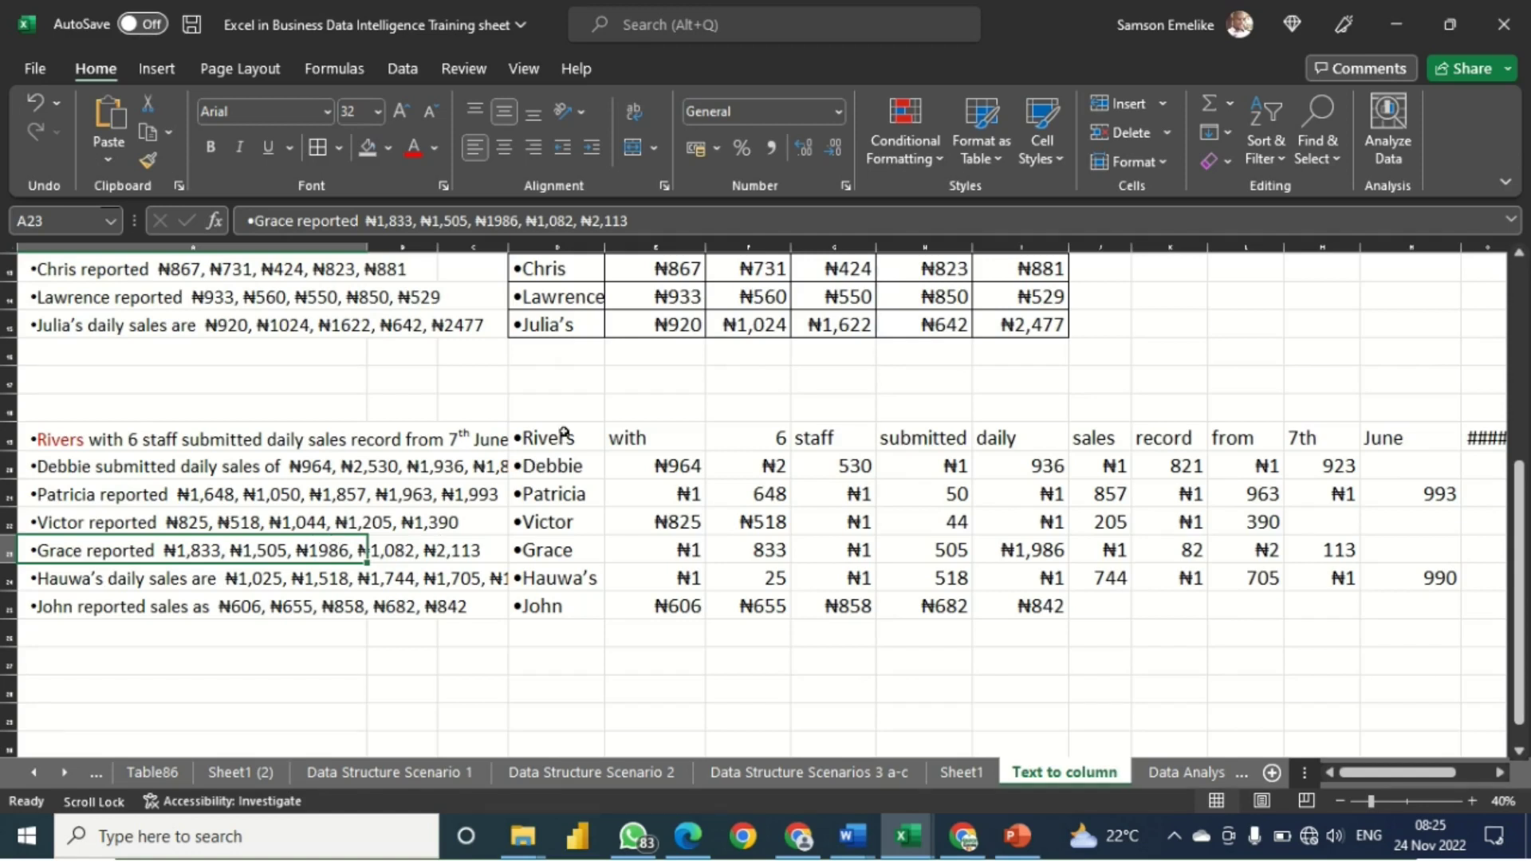
Clear the entire wrongly split Rivers block starting at D19.
drag(565, 437, 914, 501)
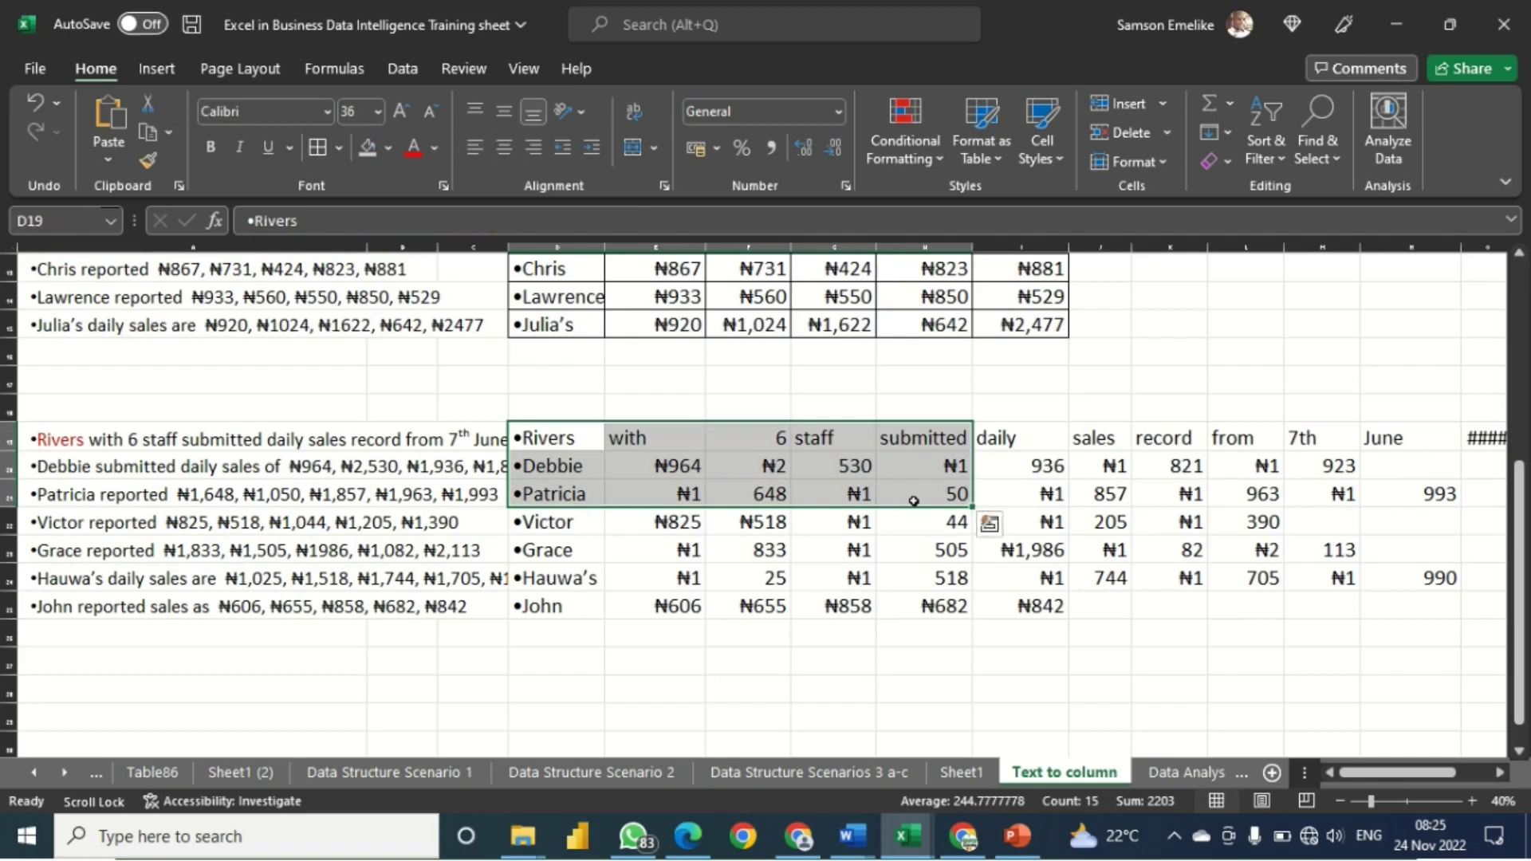
click(582, 437)
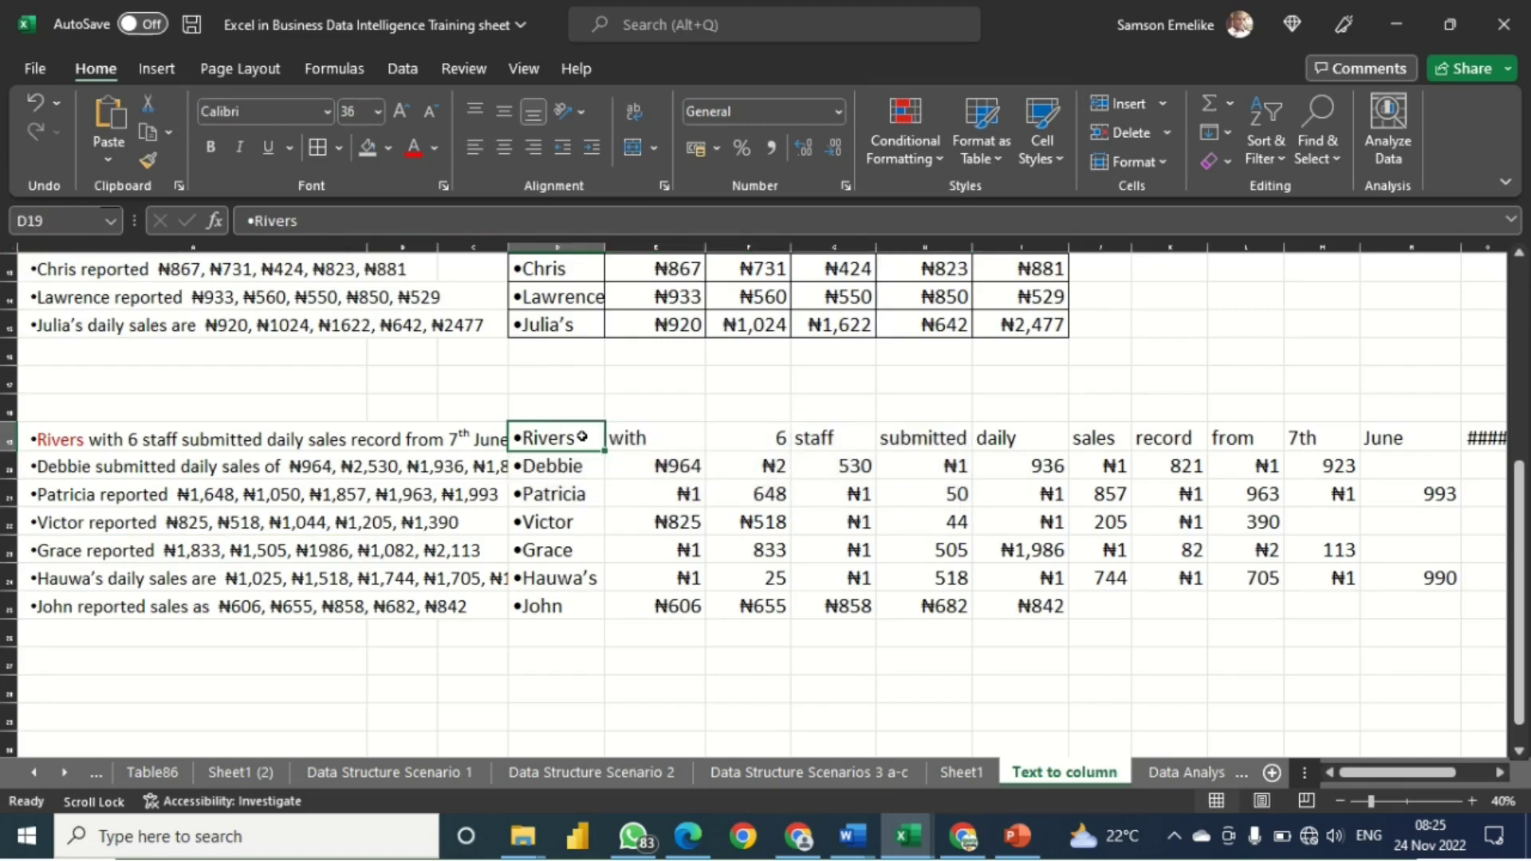
scroll(582, 436, right, 3)
key(ctrl+a)
key(Delete)
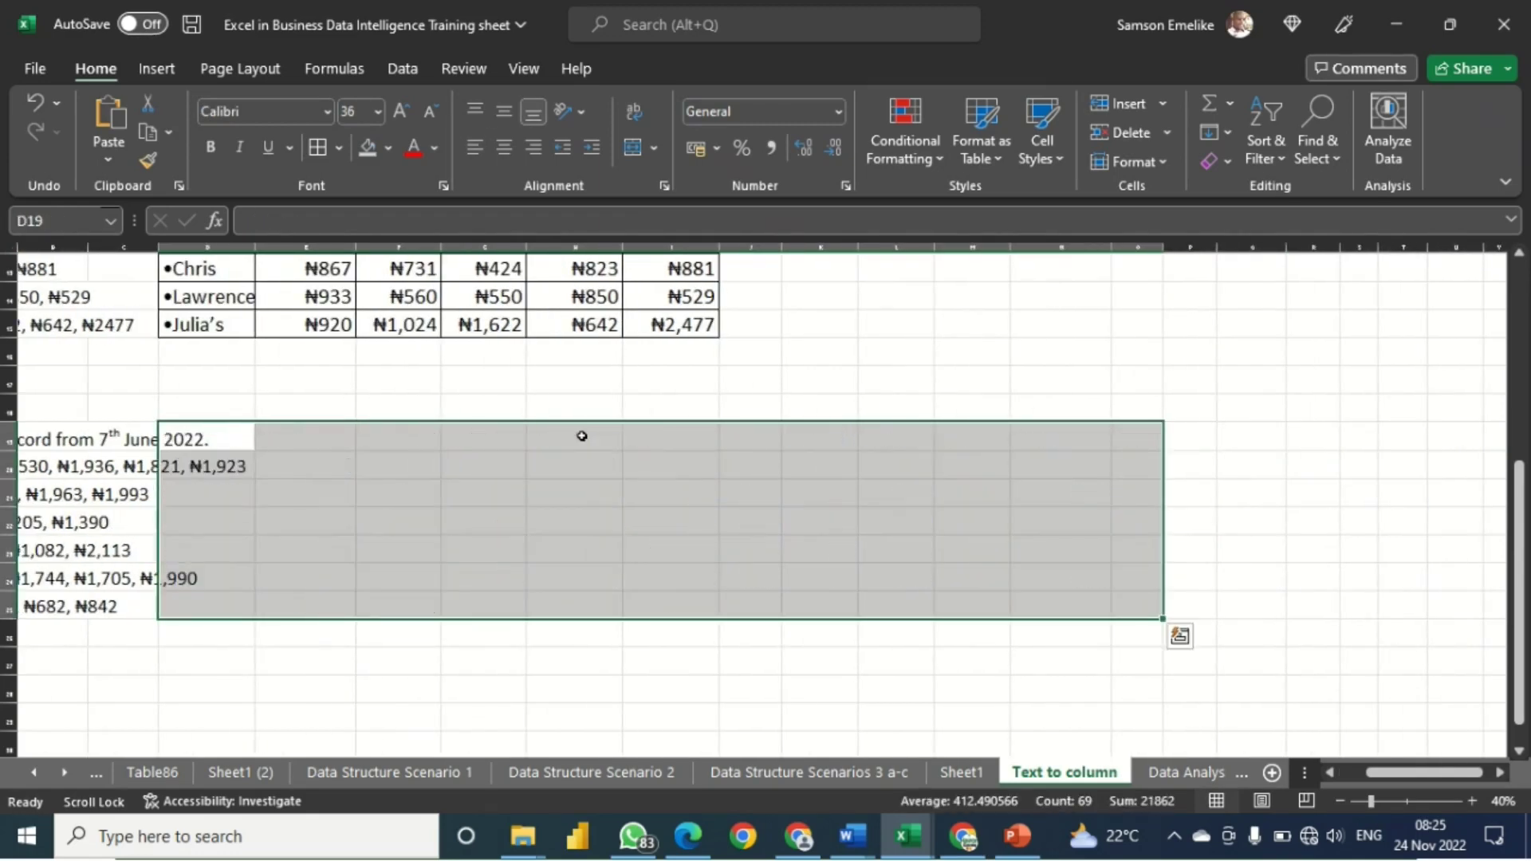
scroll(1408, 767, left, 3)
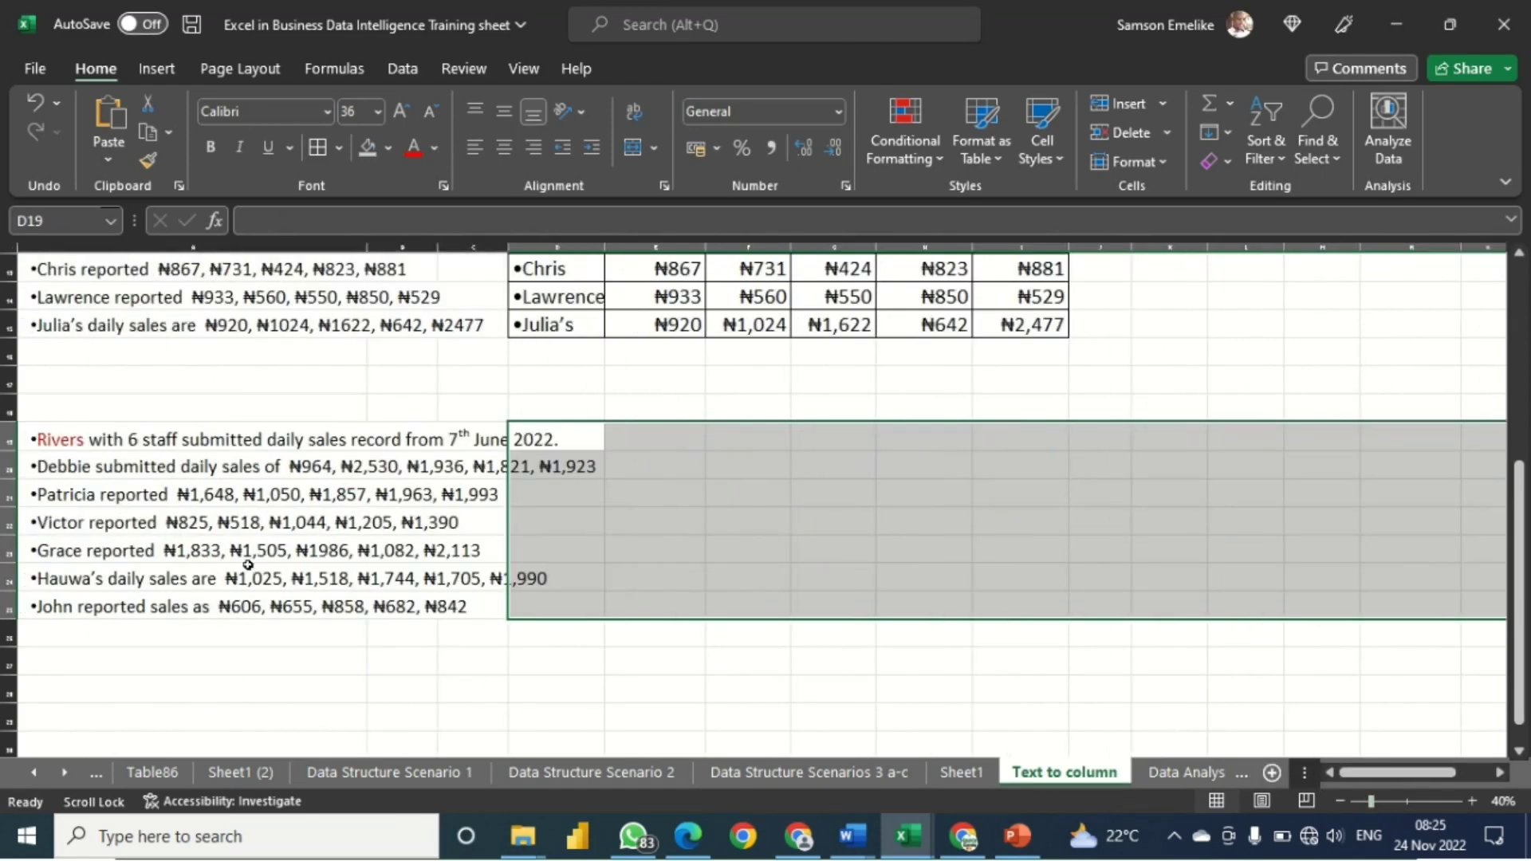
Remove the thousands commas from the source text in A20 so its figures read ₦2530, ₦1936, ₦1821 and ₦1923.
click(135, 467)
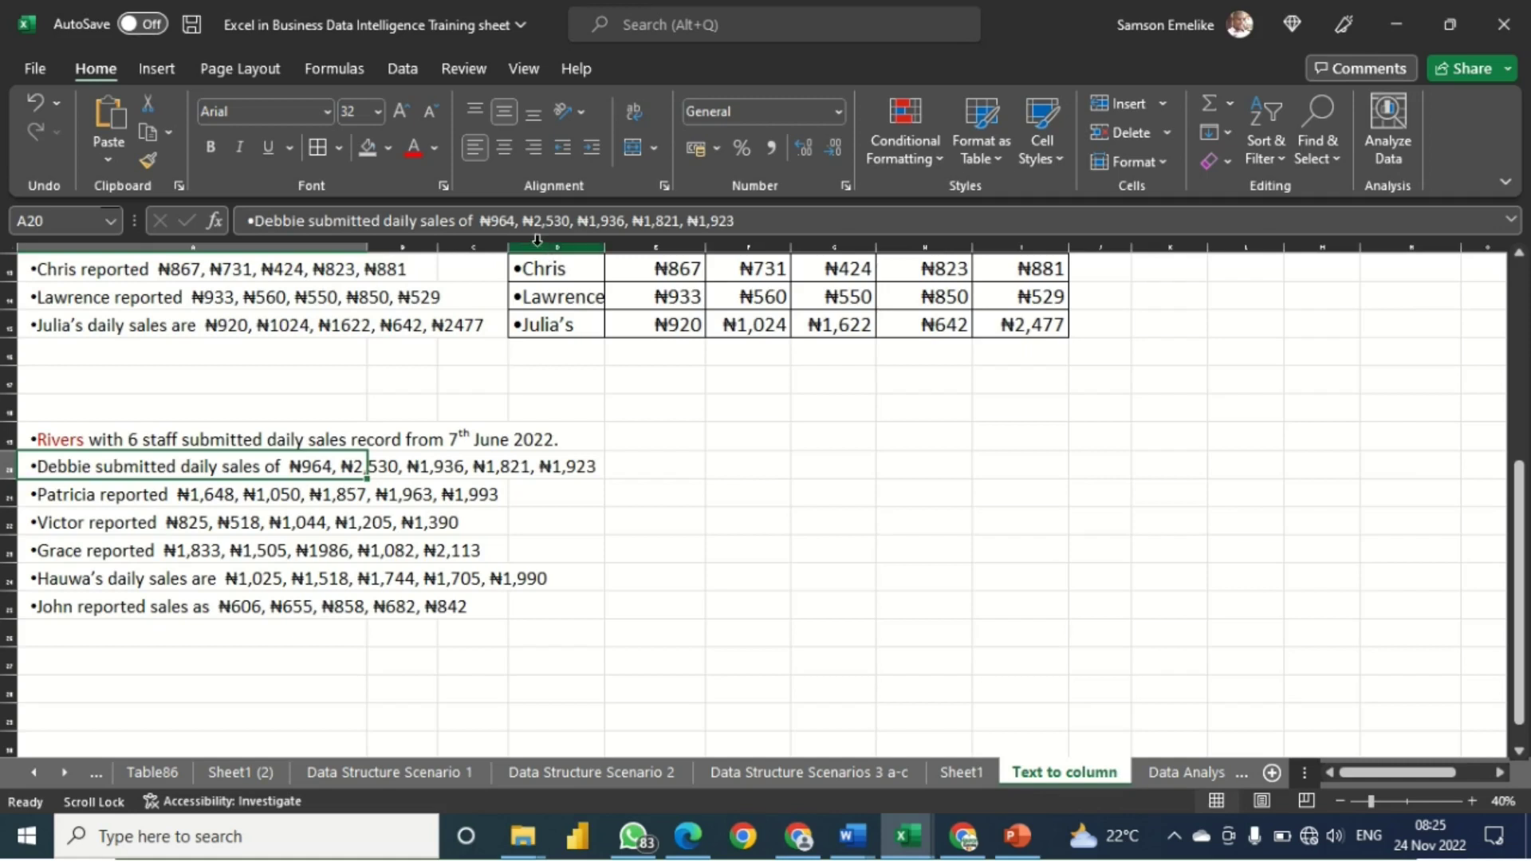
click(547, 221)
key(BackSpace)
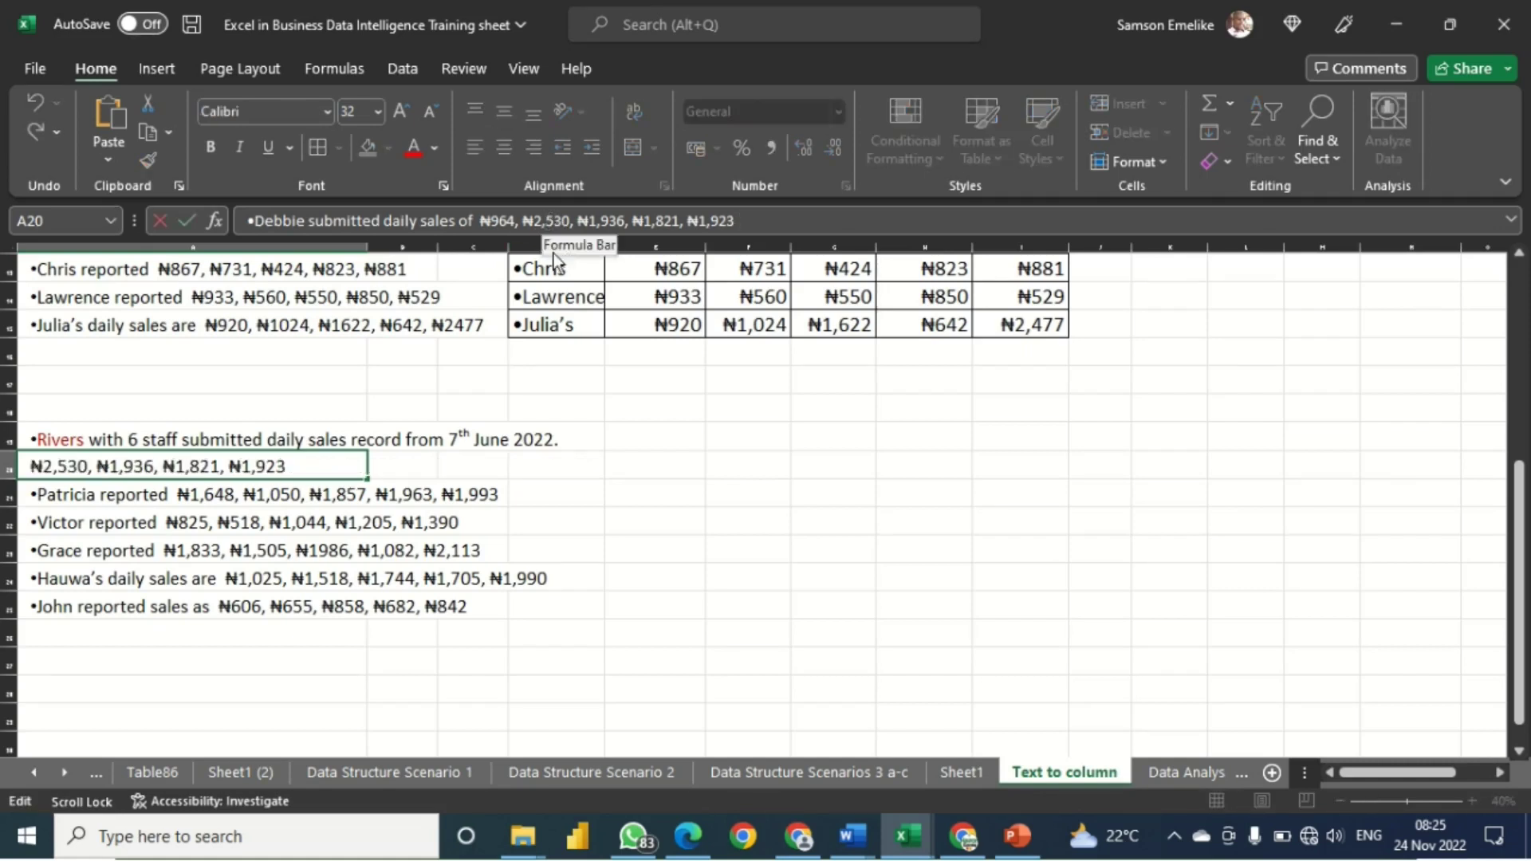
click(594, 221)
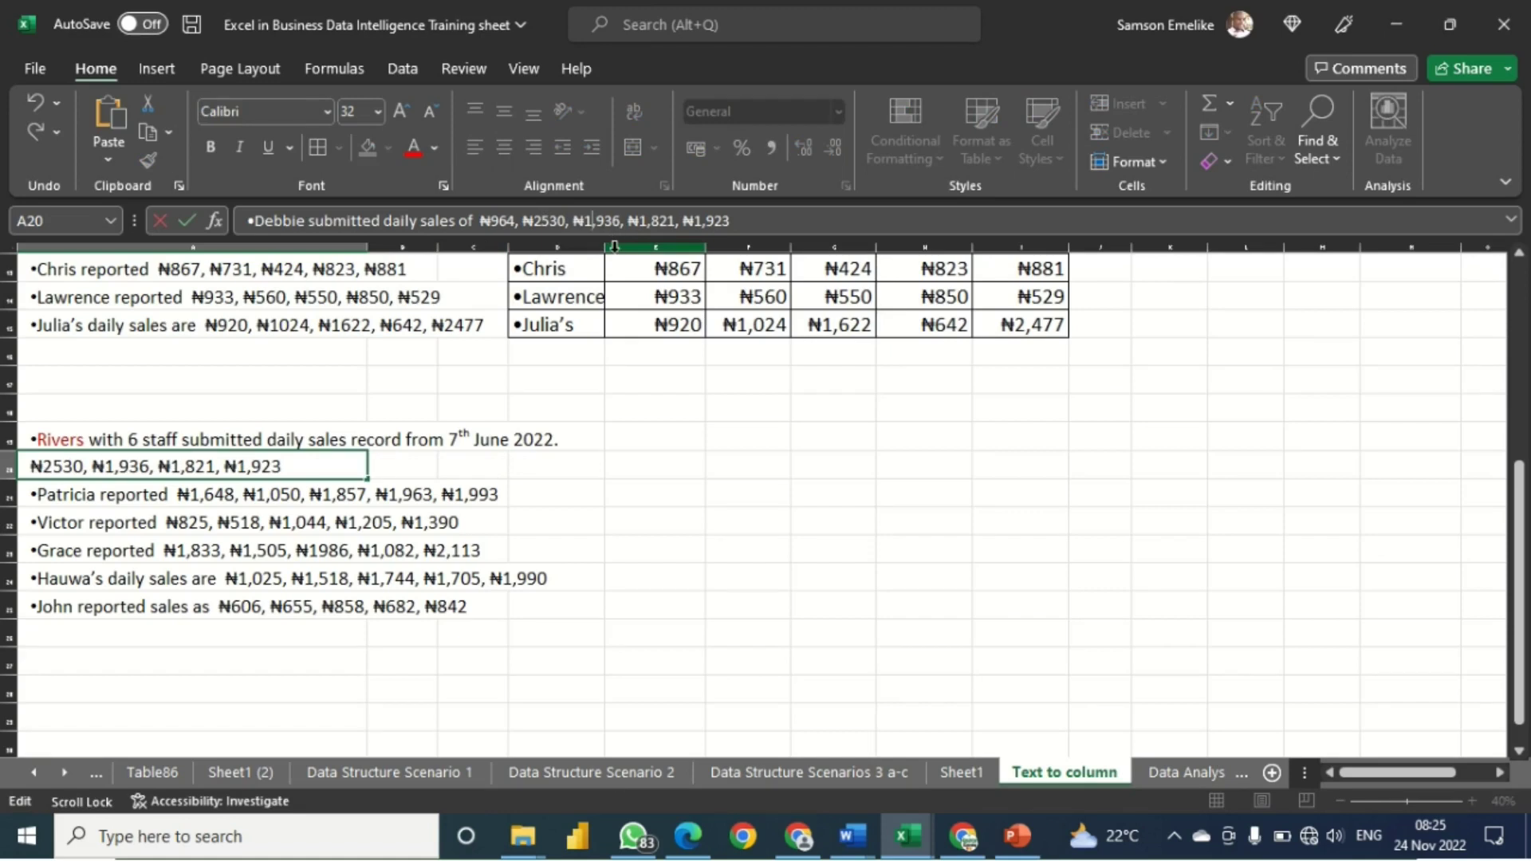
key(Delete)
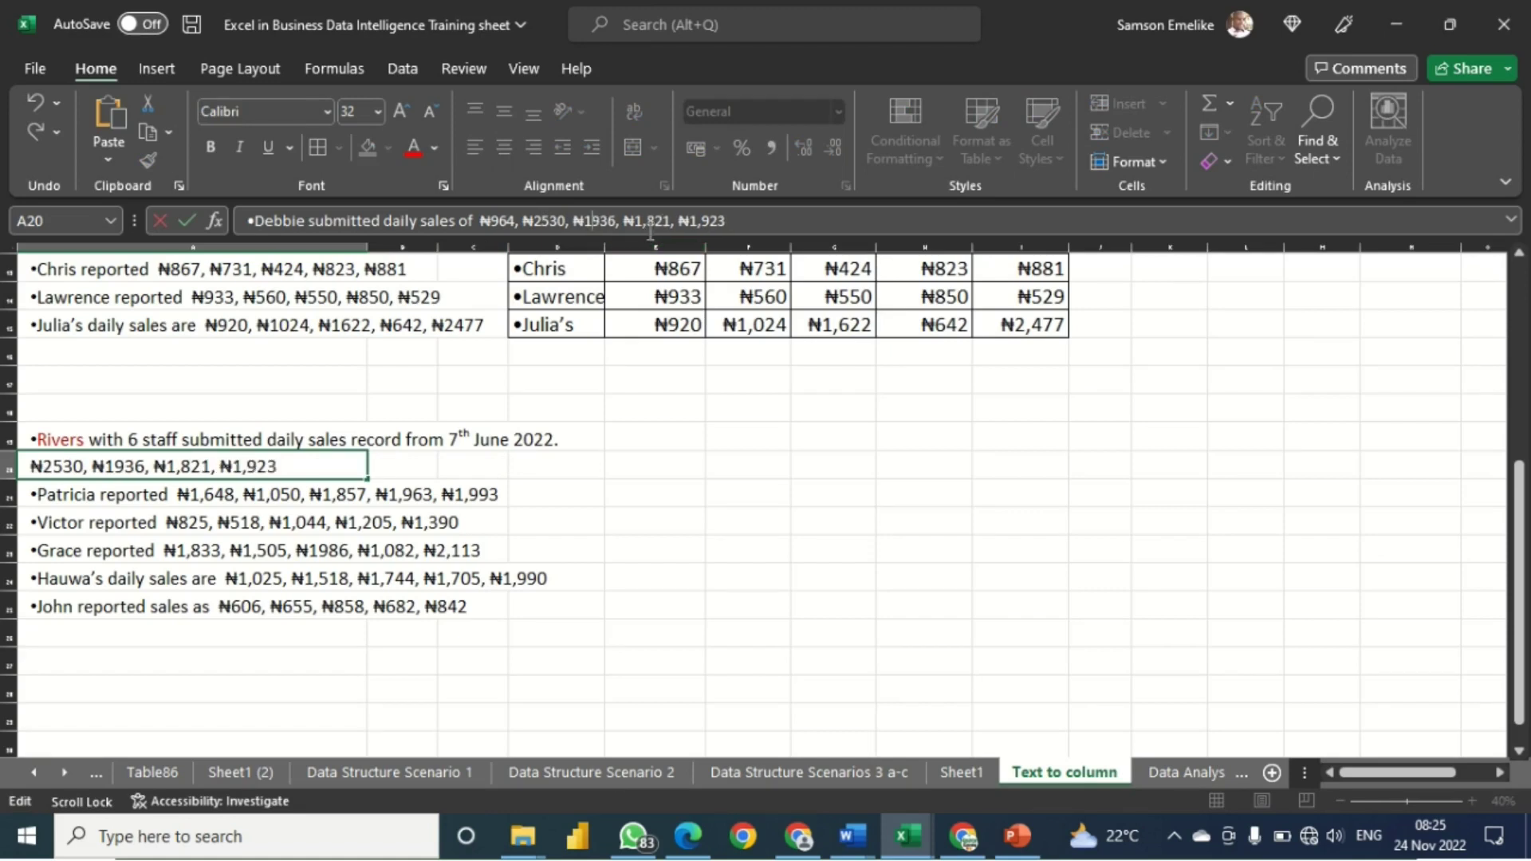
click(642, 222)
key(BackSpace)
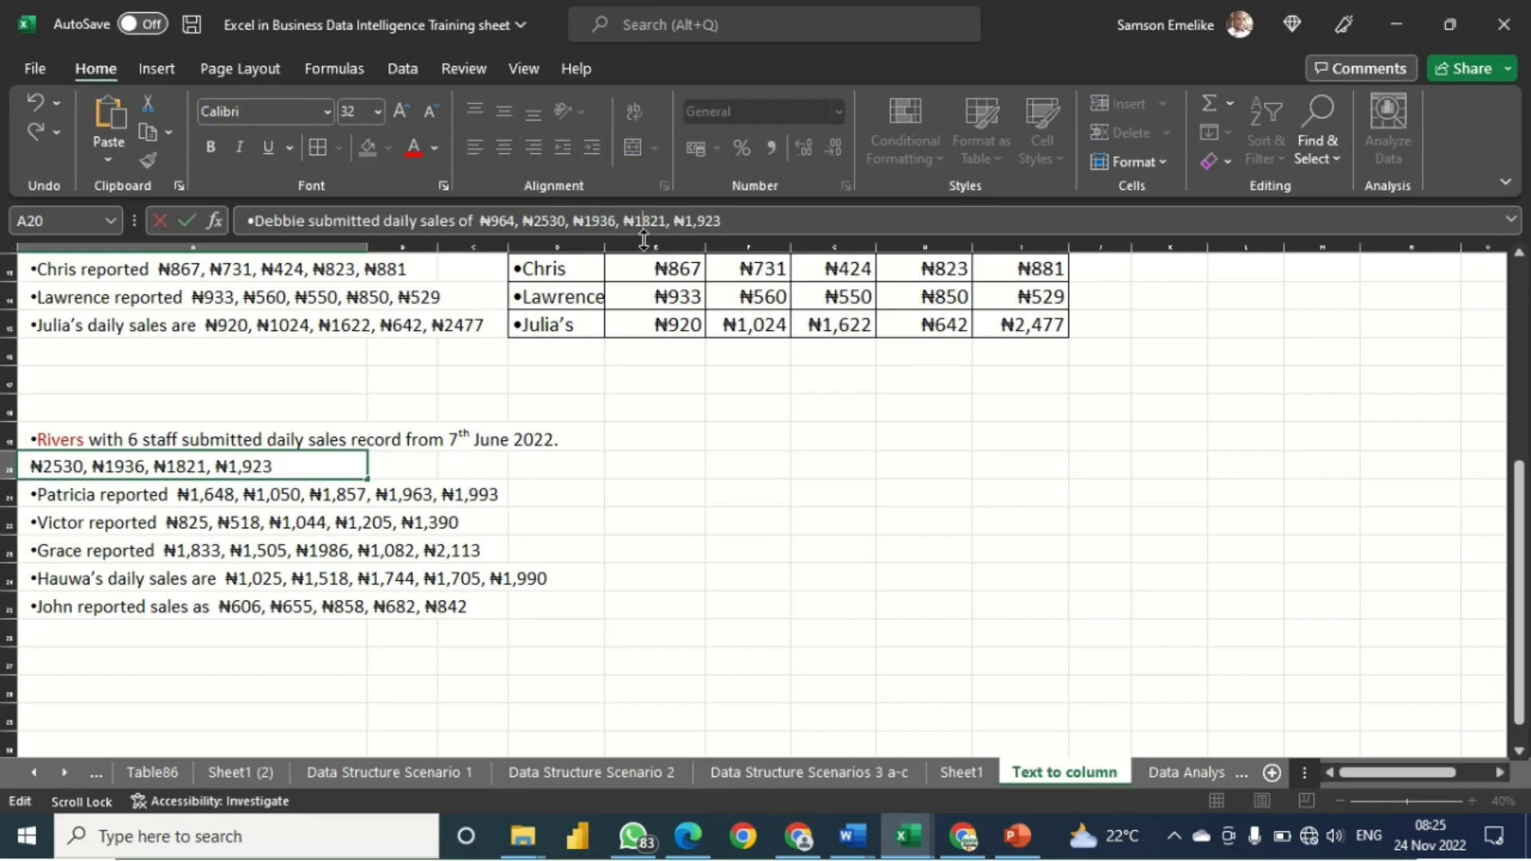
click(692, 221)
key(BackSpace)
click(253, 496)
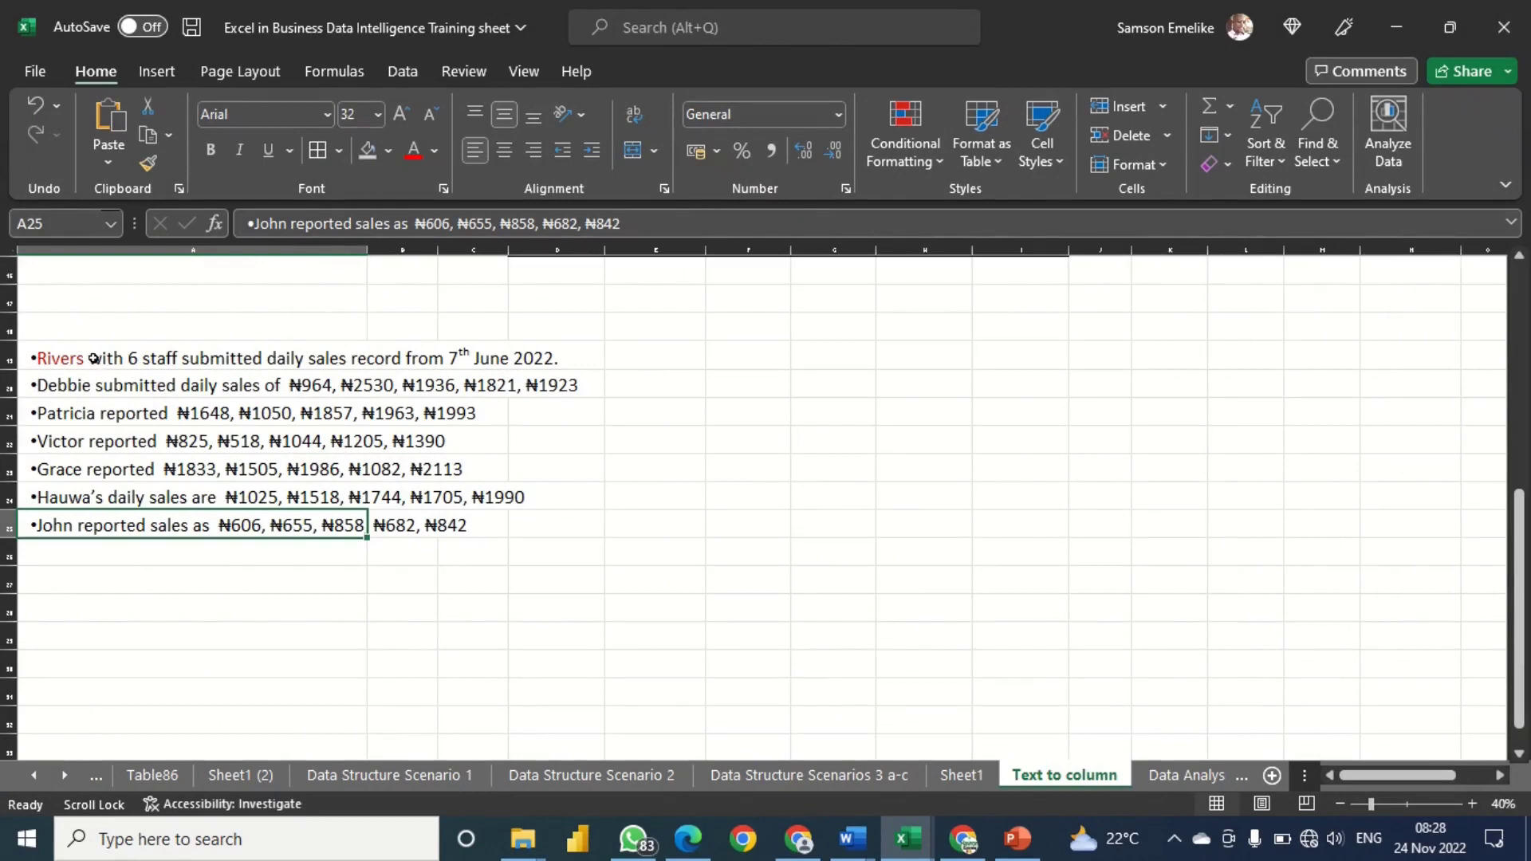
Run Text to Columns on A19:A25 as delimited data, using comma and space with consecutive delimiters treated as one.
drag(90, 355, 274, 524)
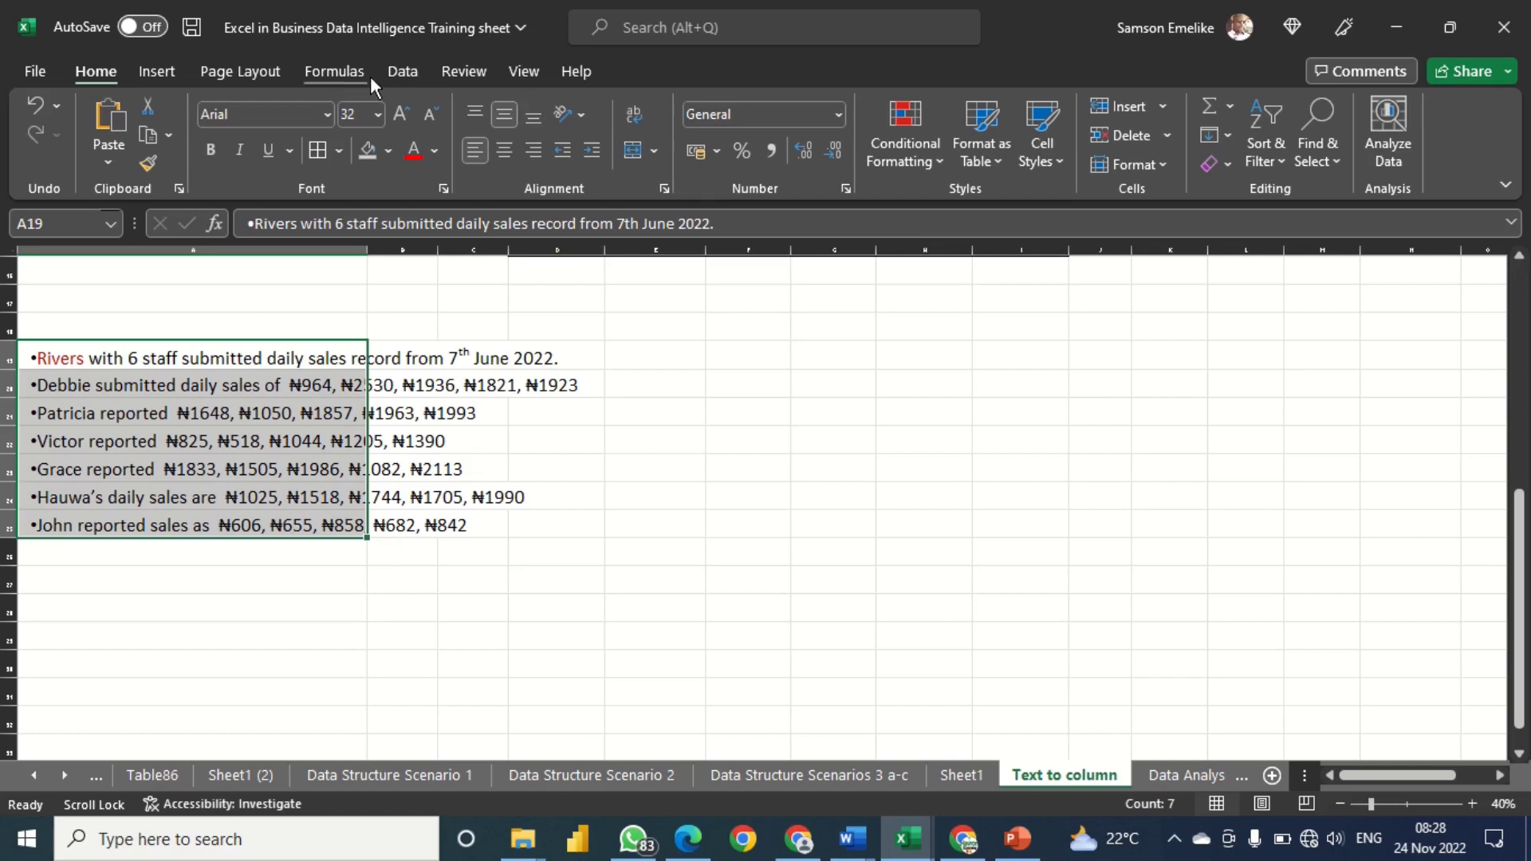
click(411, 69)
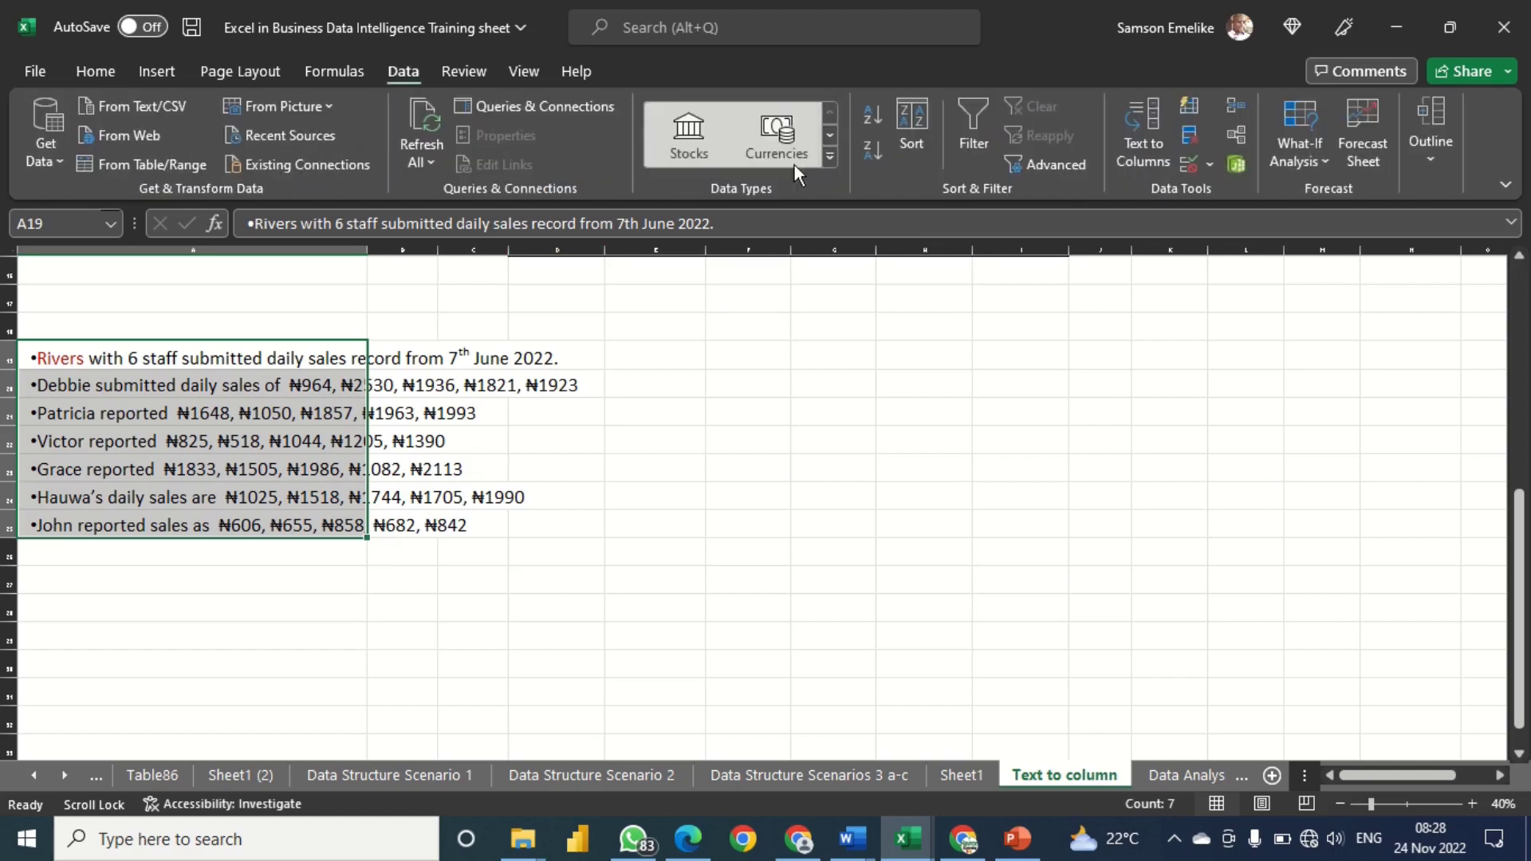
click(1148, 136)
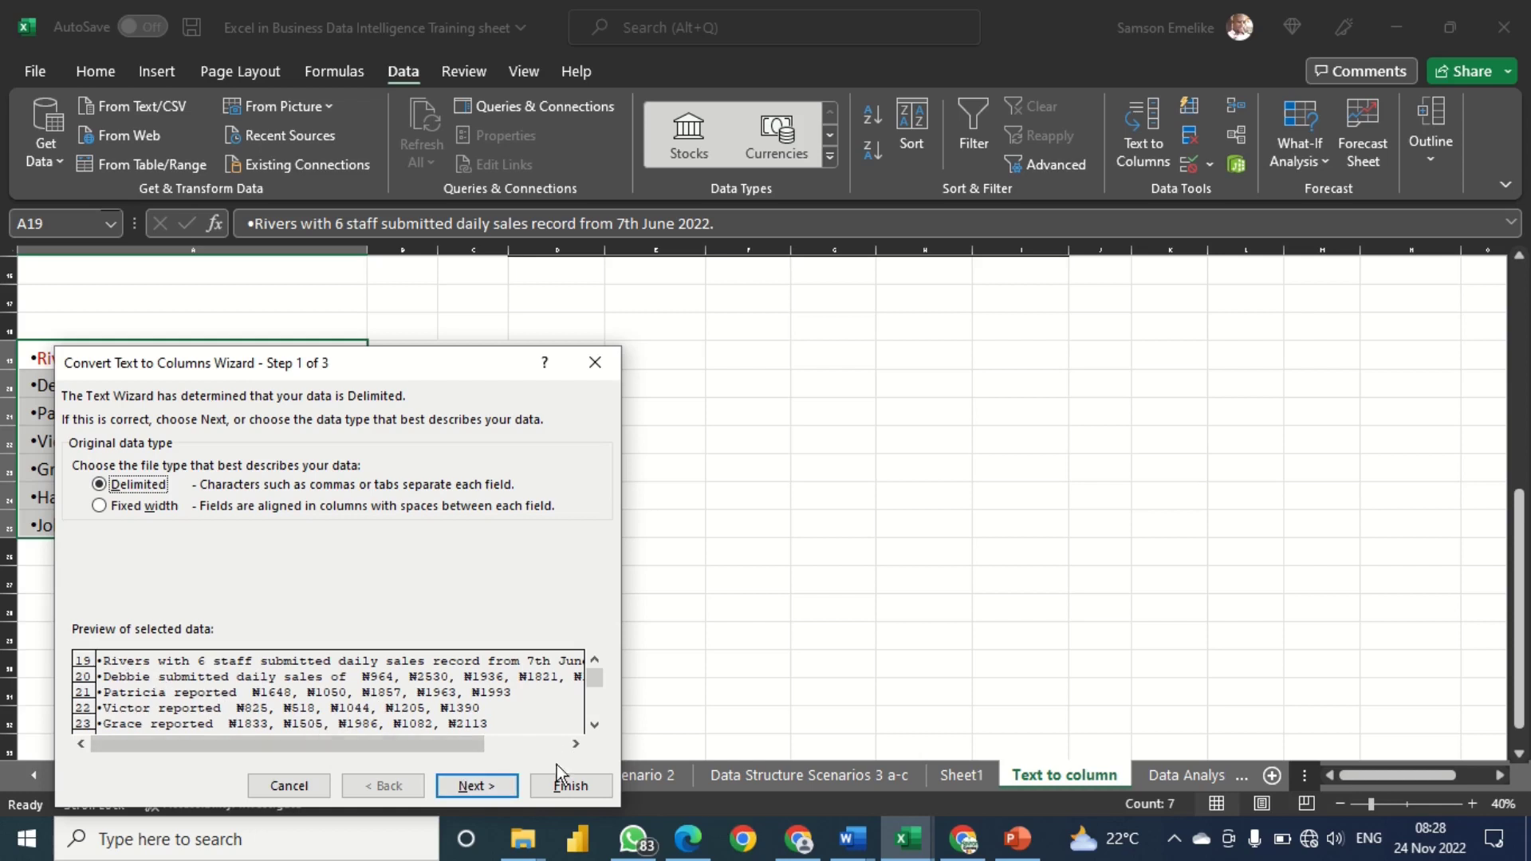
click(479, 788)
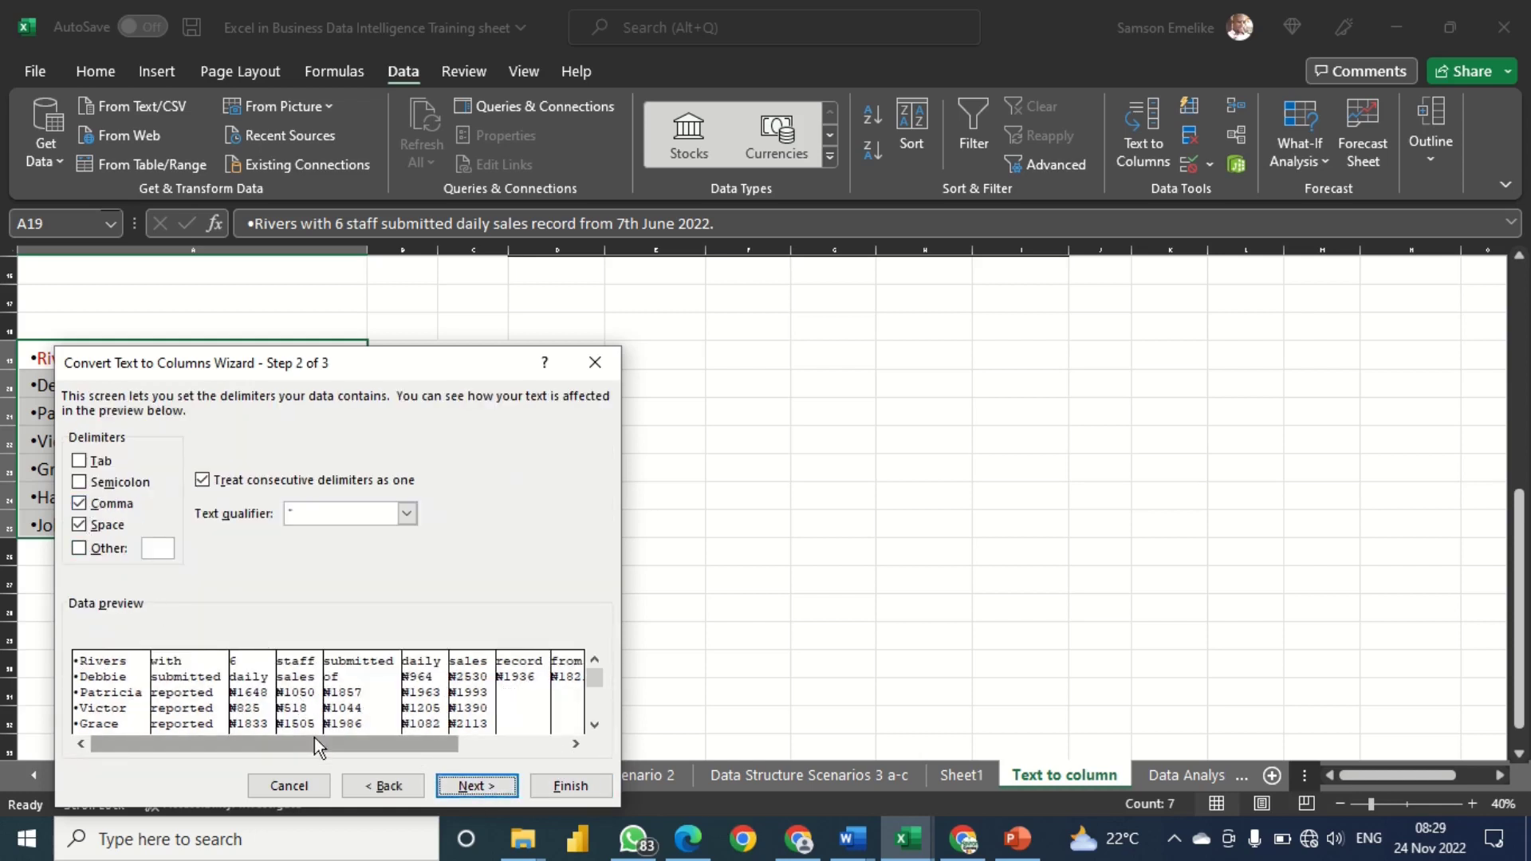
click(594, 724)
click(594, 726)
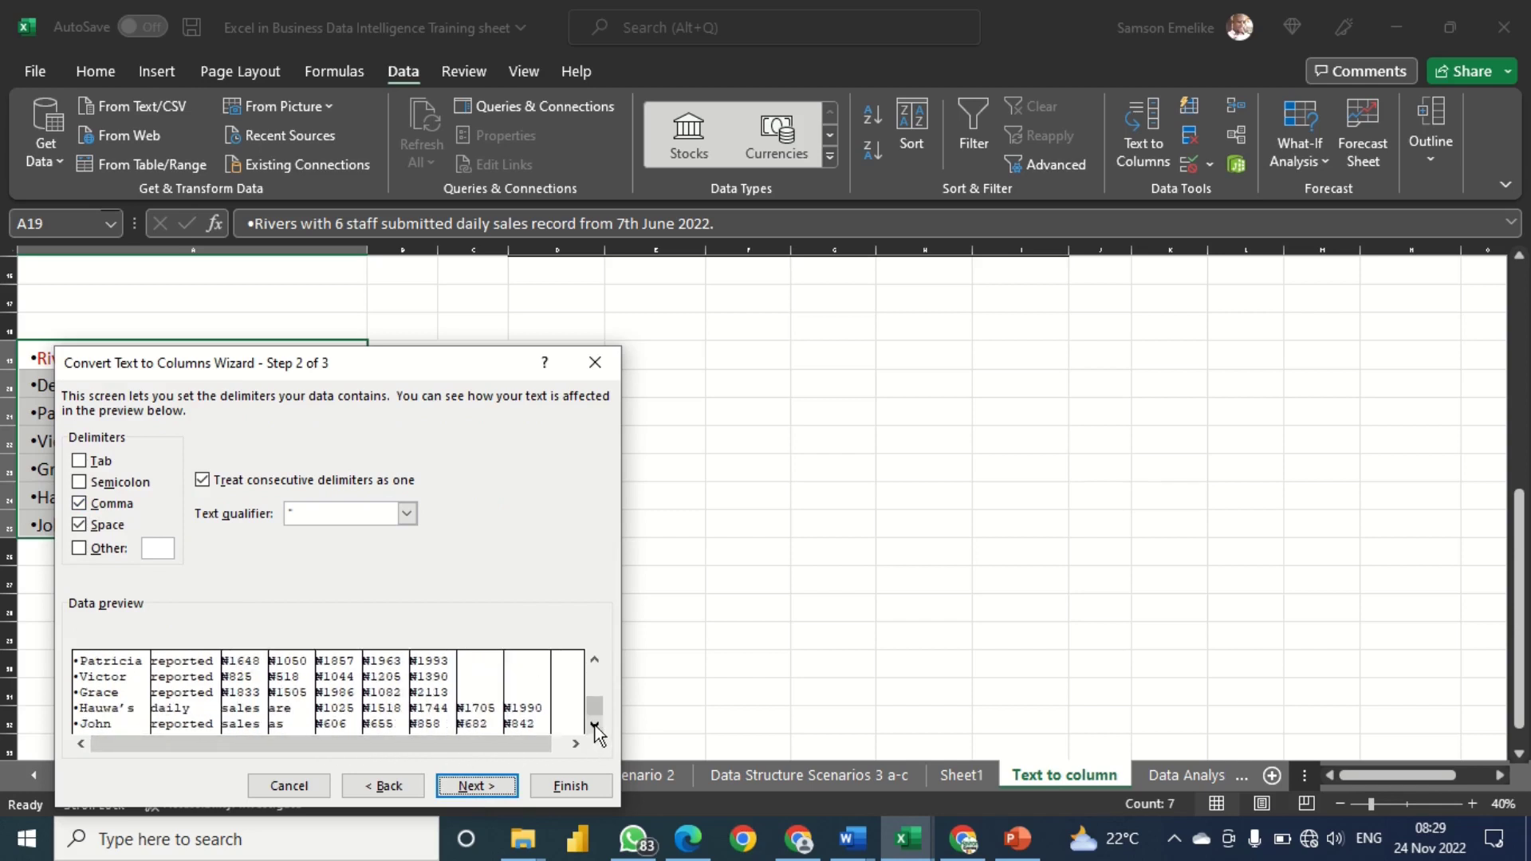
click(471, 787)
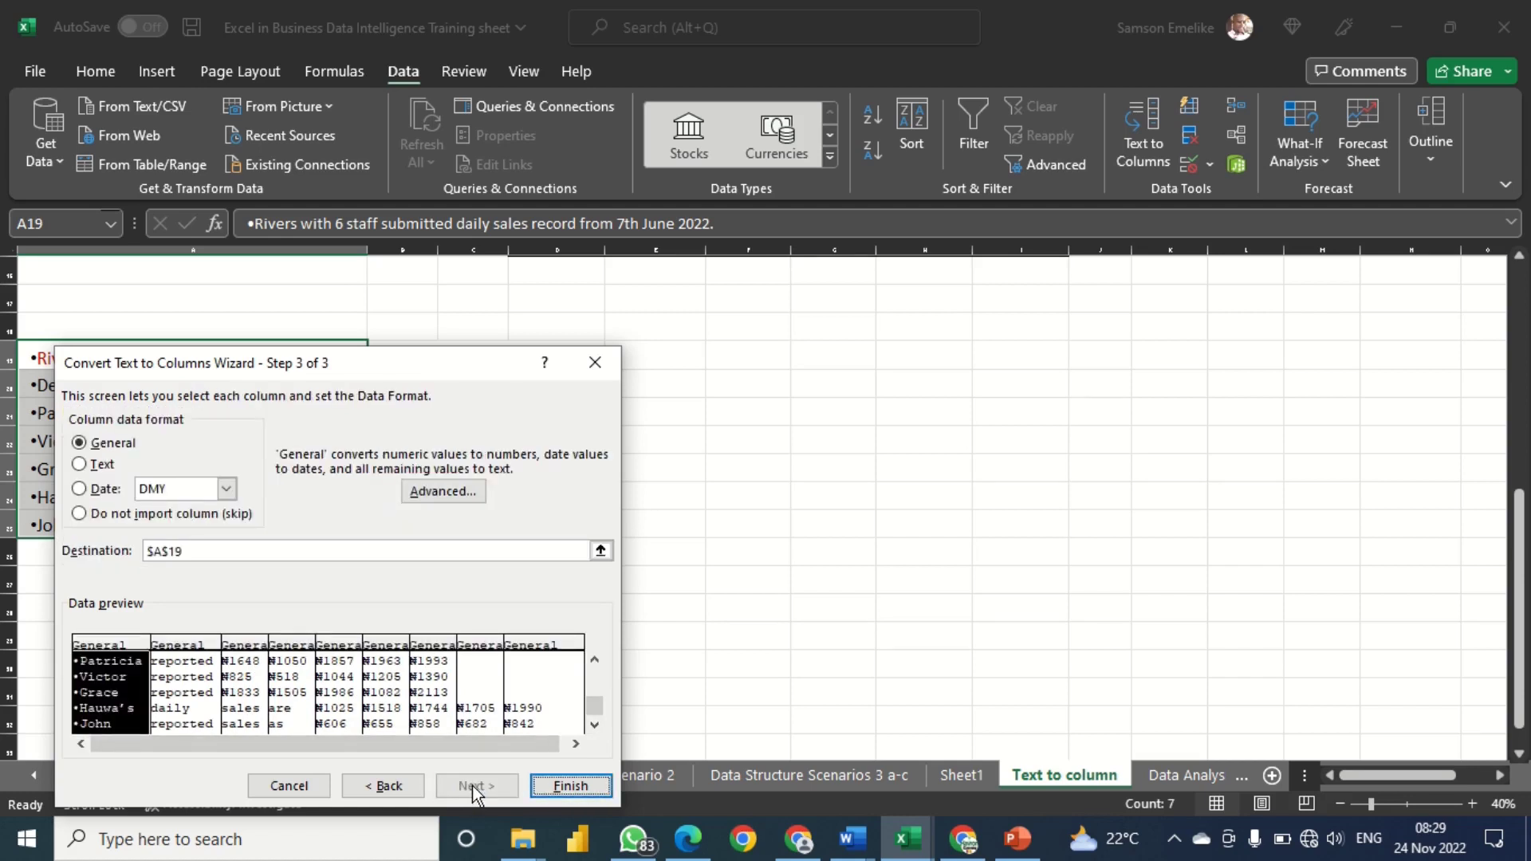
Set the split's destination to E19 and finish the conversion.
click(600, 551)
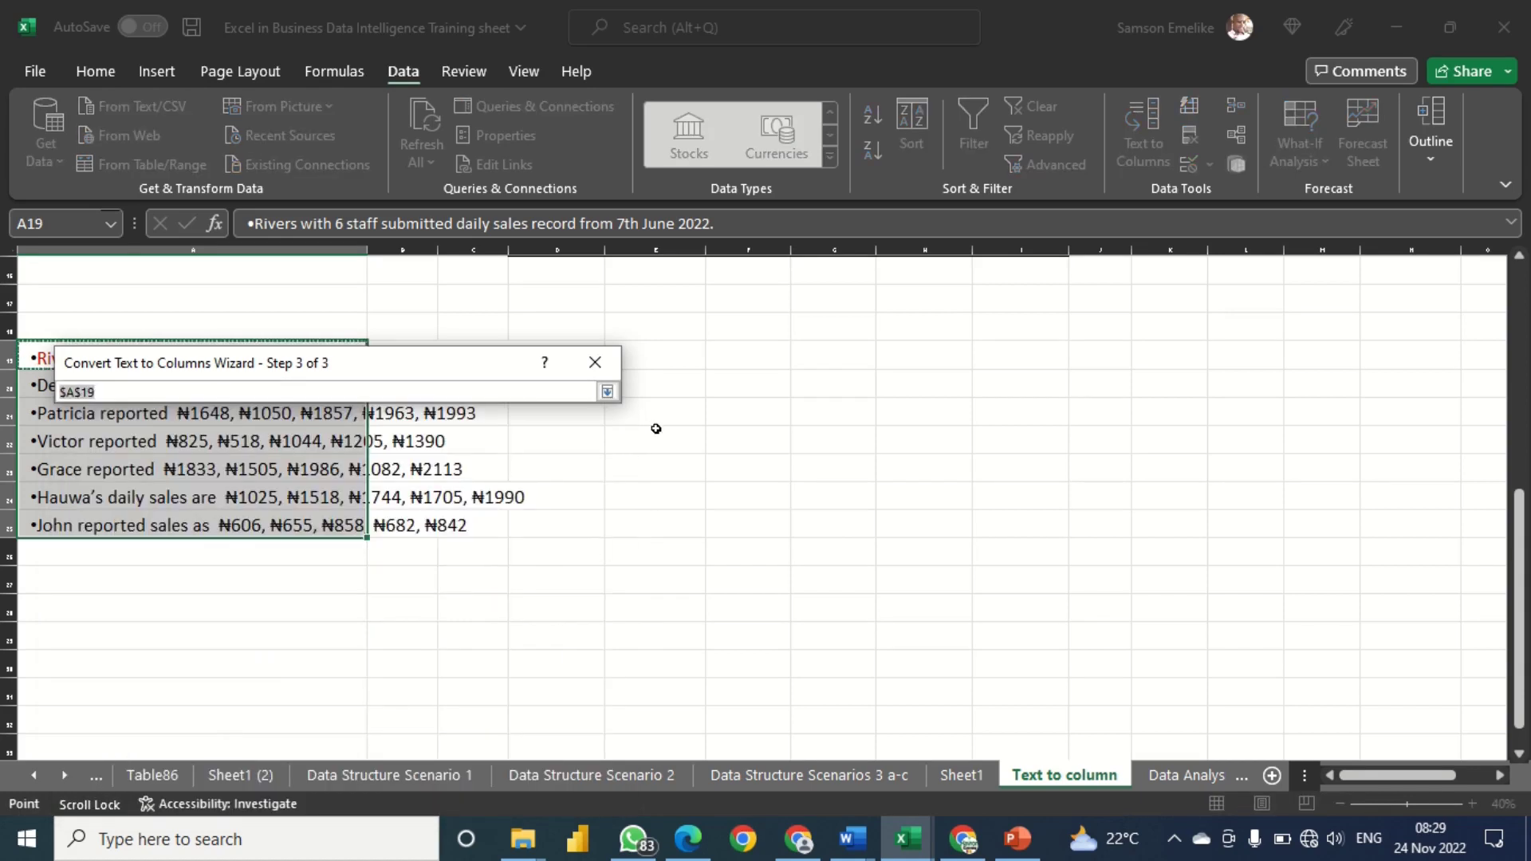
click(661, 352)
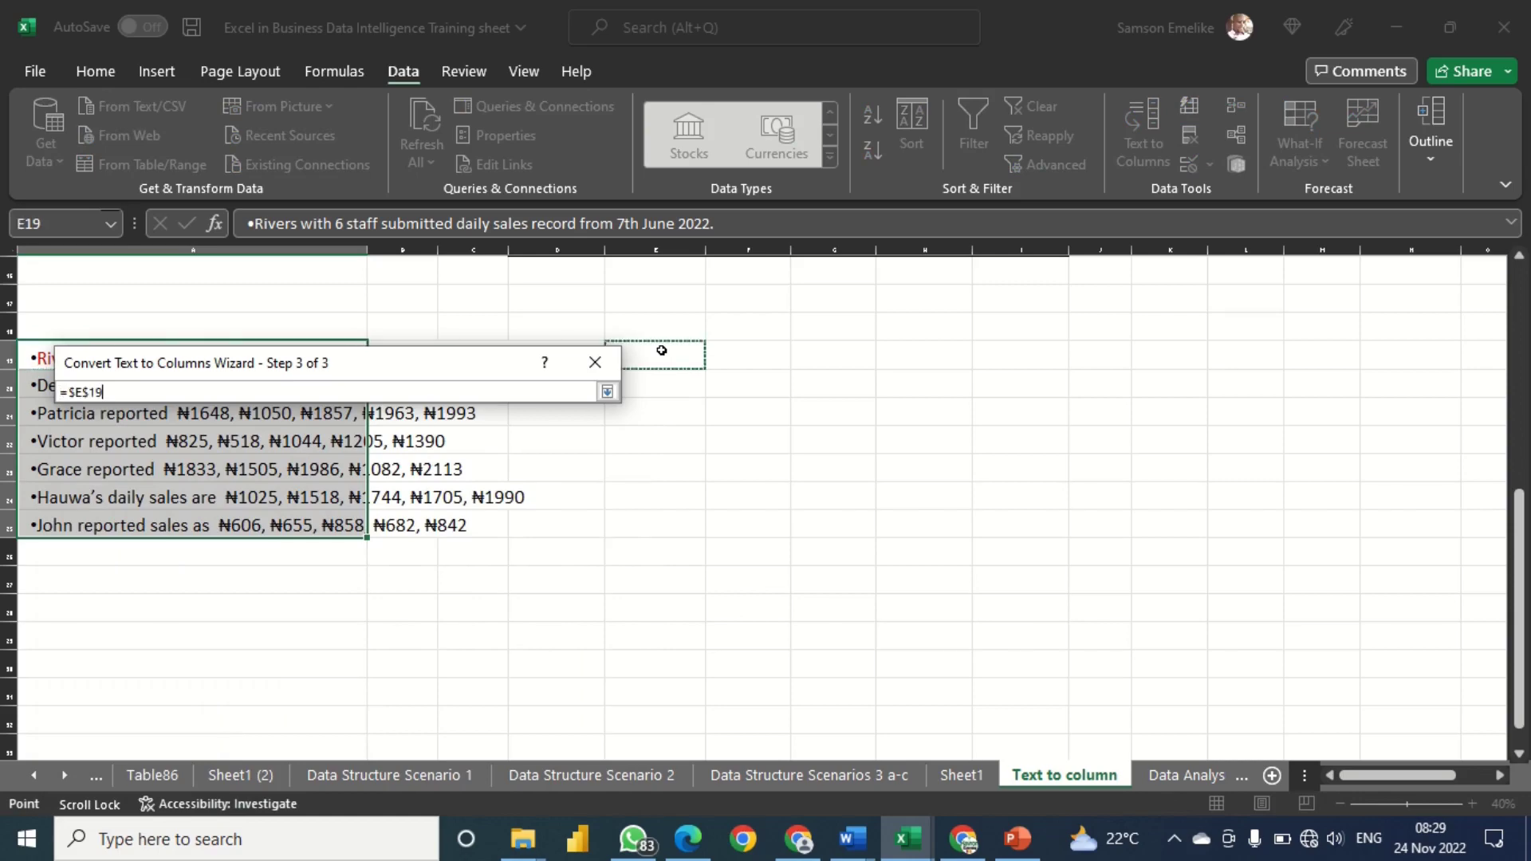
click(607, 392)
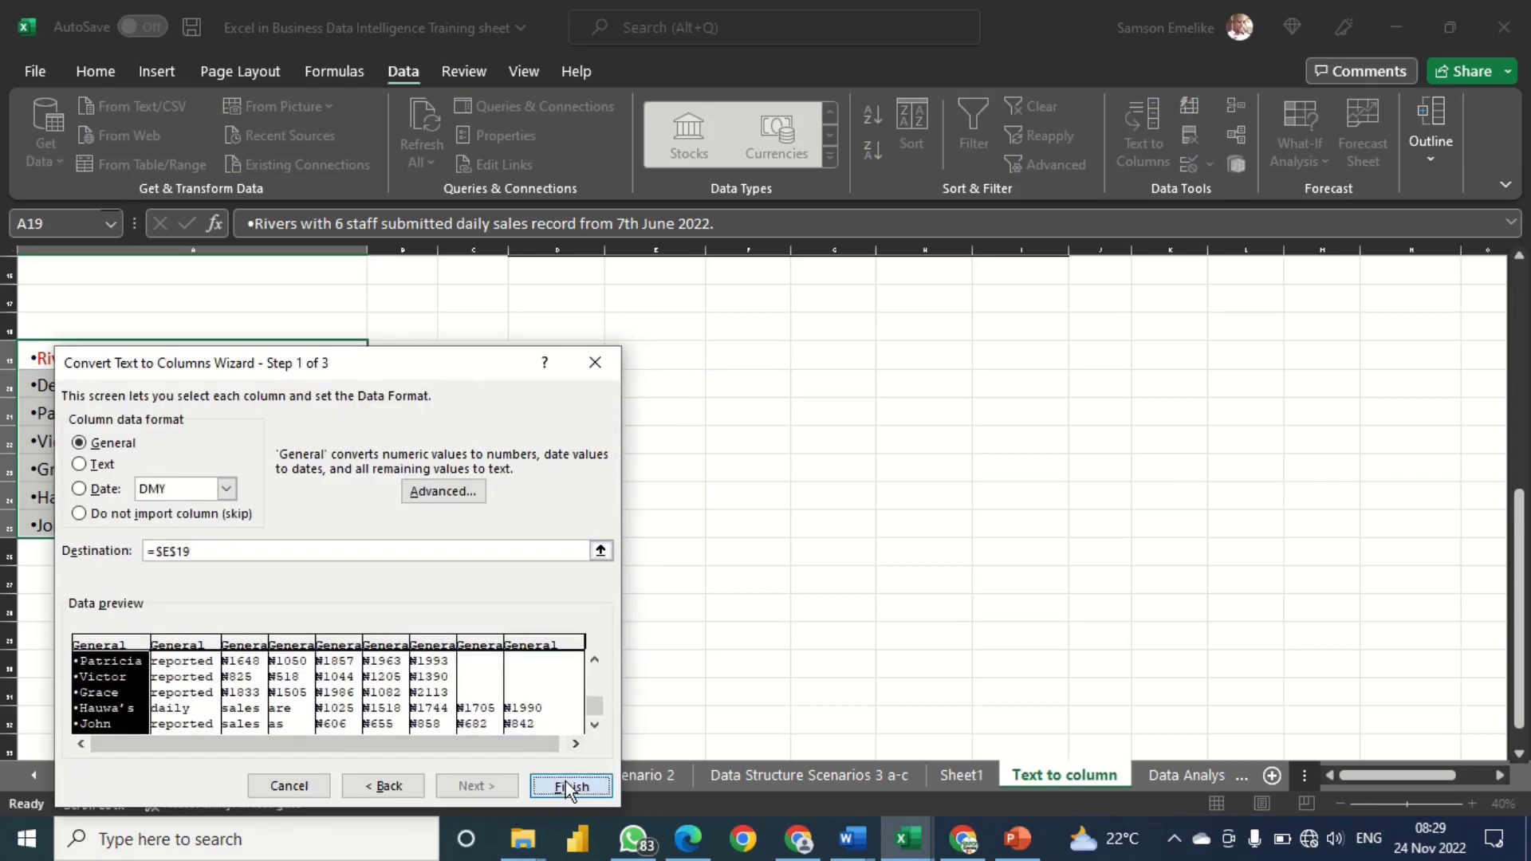
click(570, 785)
scroll(782, 642, up, 1)
scroll(782, 642, up, 2)
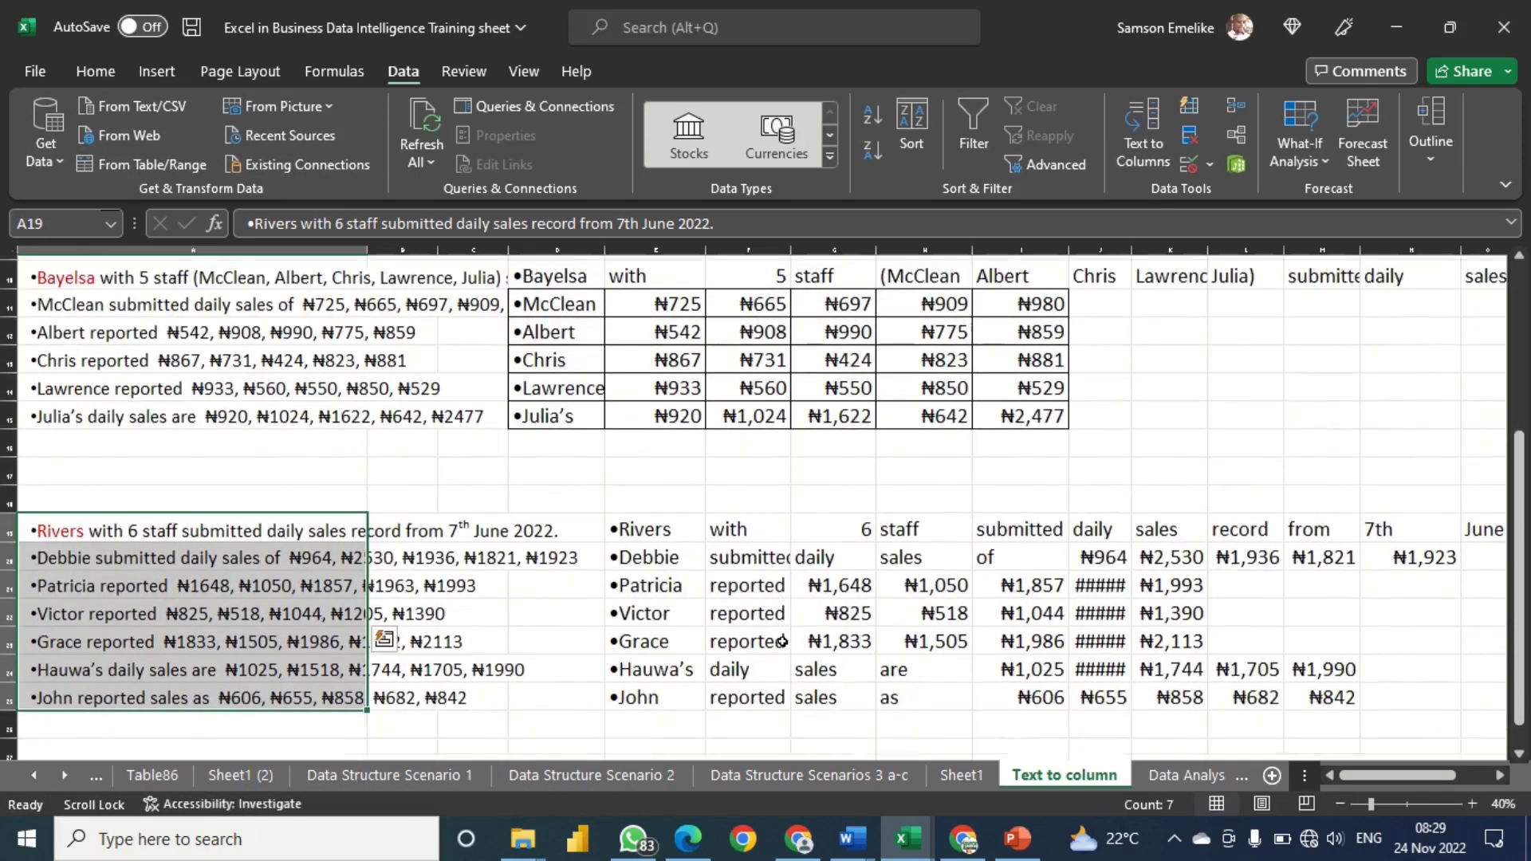
scroll(782, 639, down, 1)
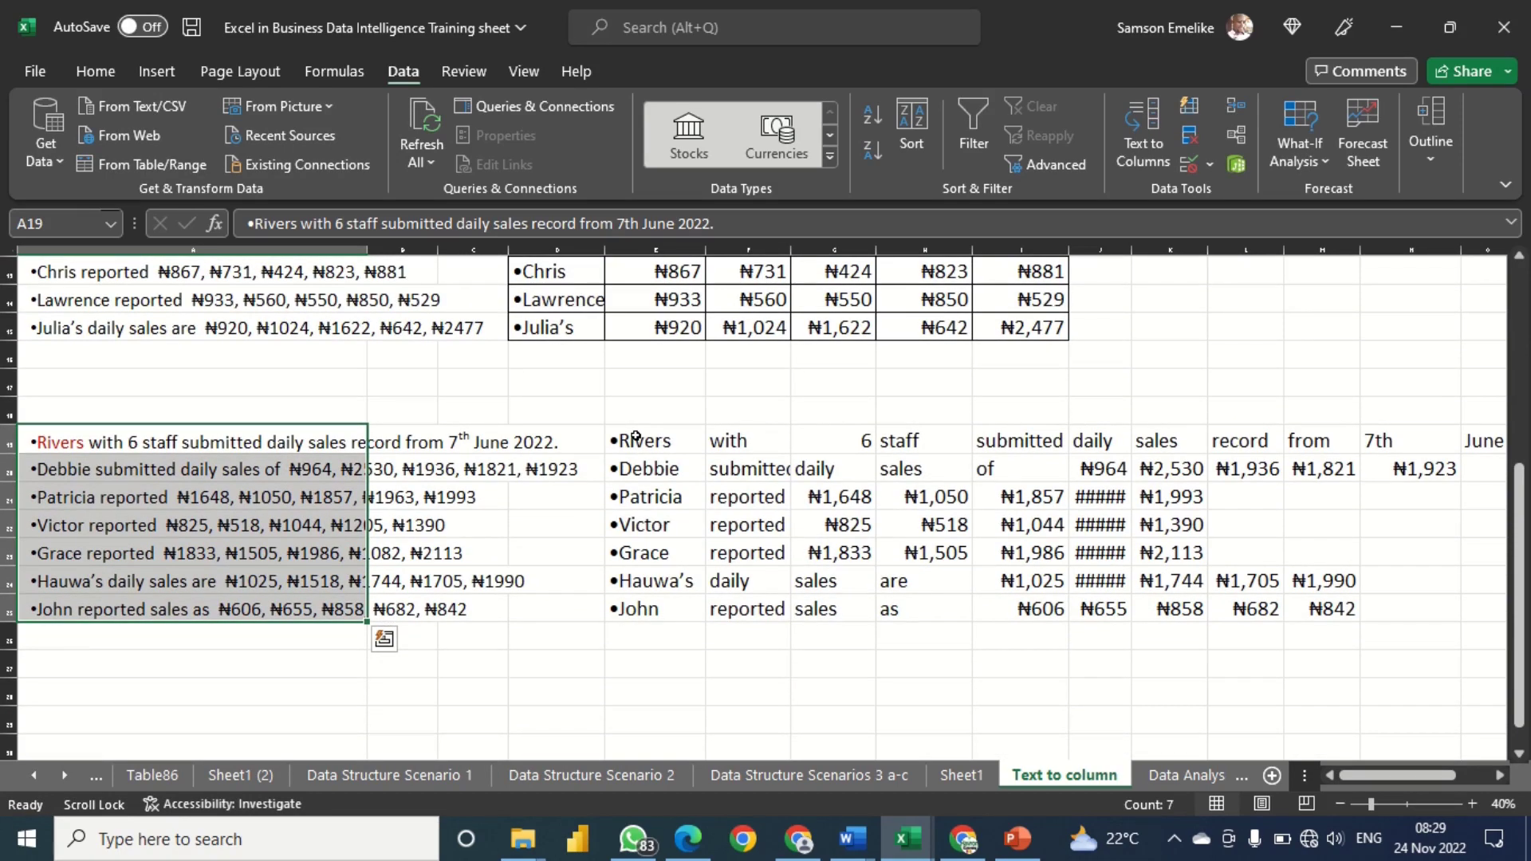
Delete the filler words in F20:I20 with the cells shifted left, and autofit the width of column J.
drag(753, 443, 917, 443)
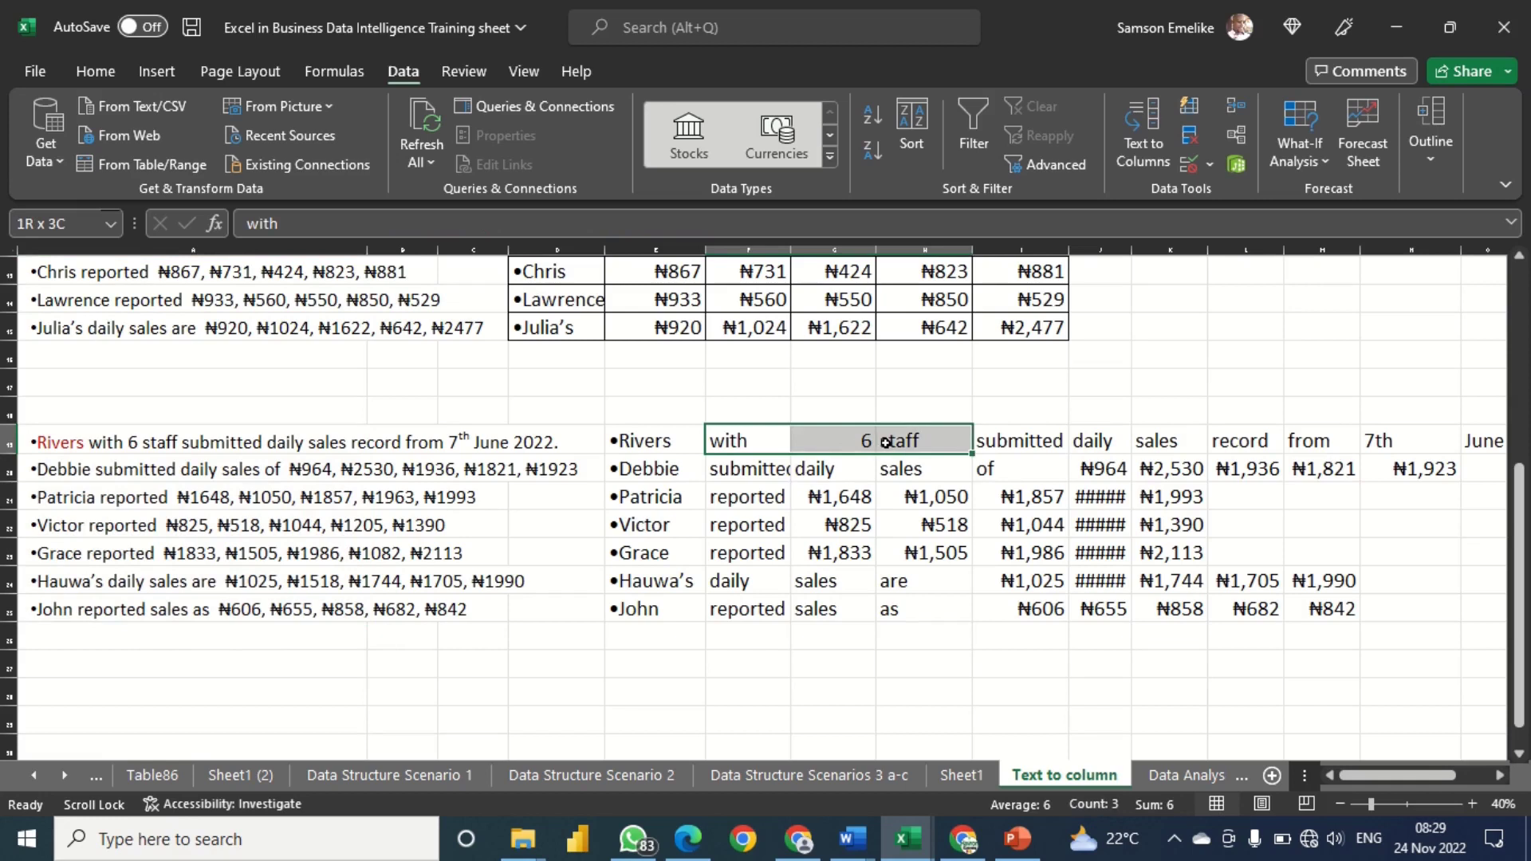
drag(737, 470, 923, 469)
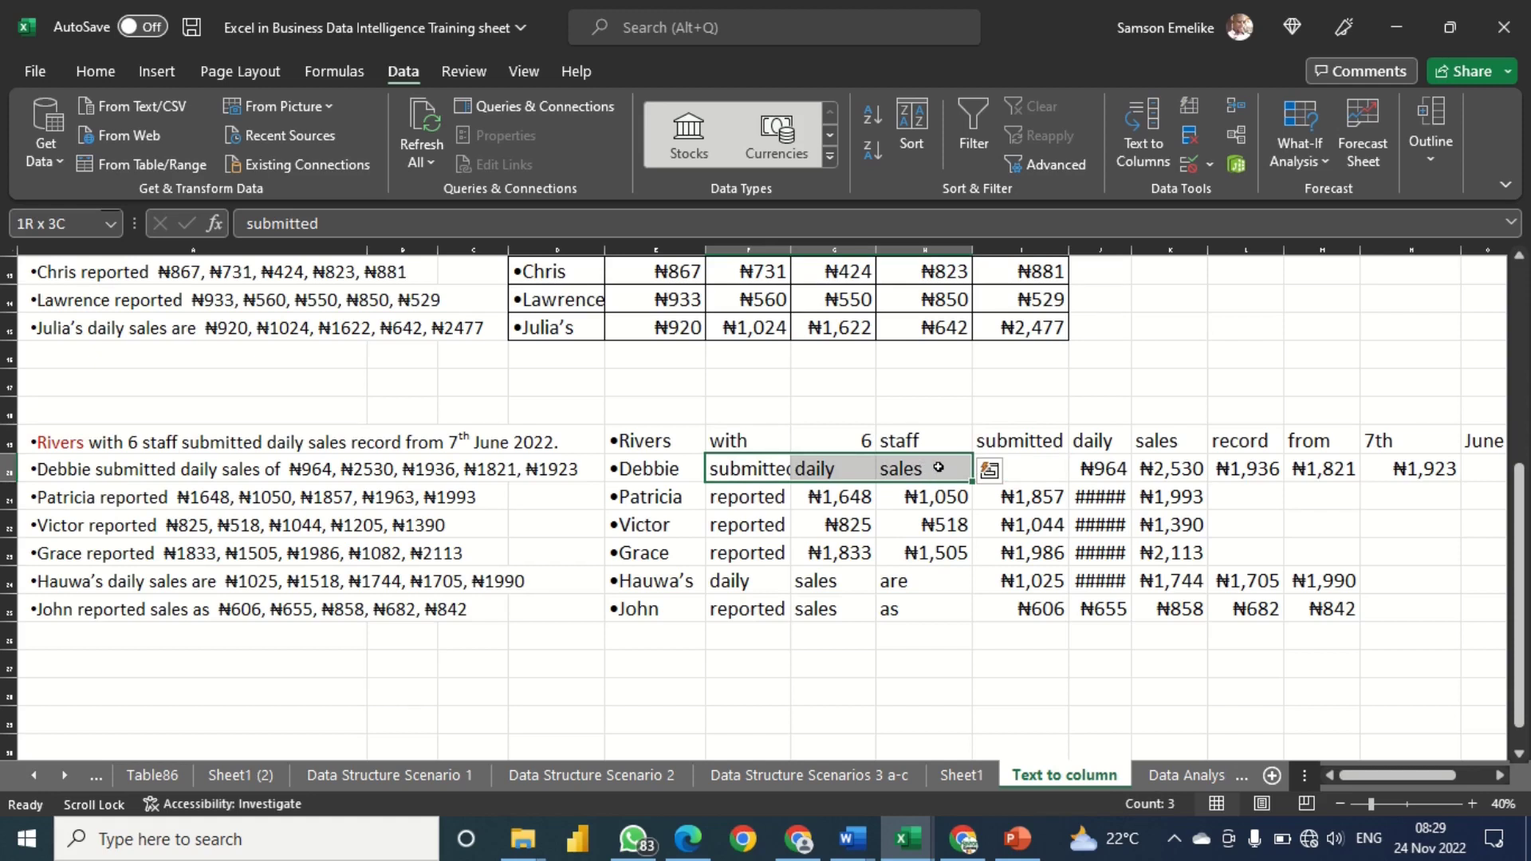
click(1019, 466)
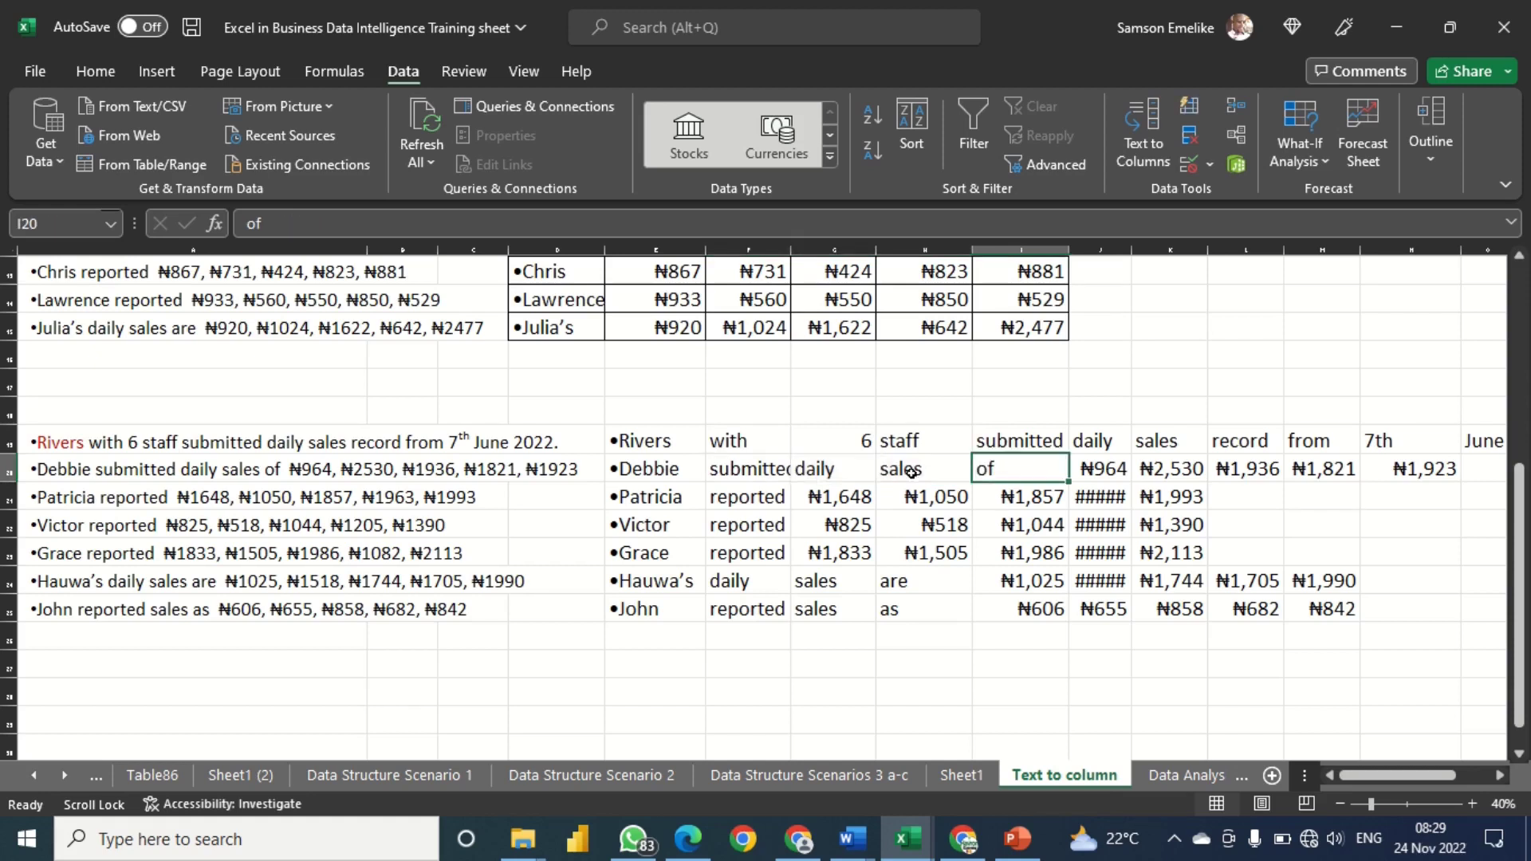
drag(738, 471, 1020, 468)
right_click(1021, 469)
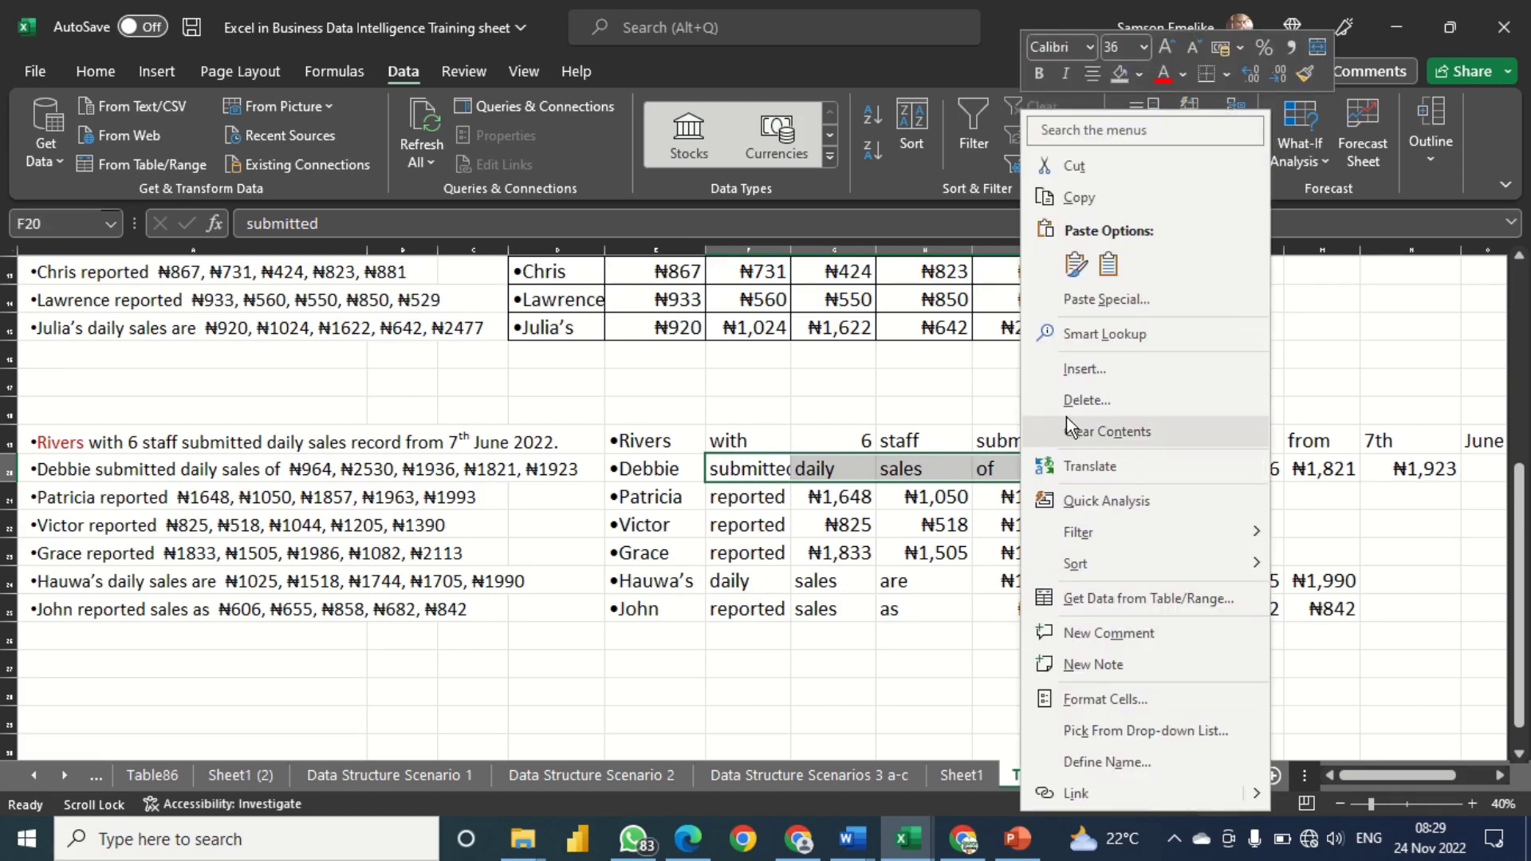
click(1086, 399)
click(1047, 483)
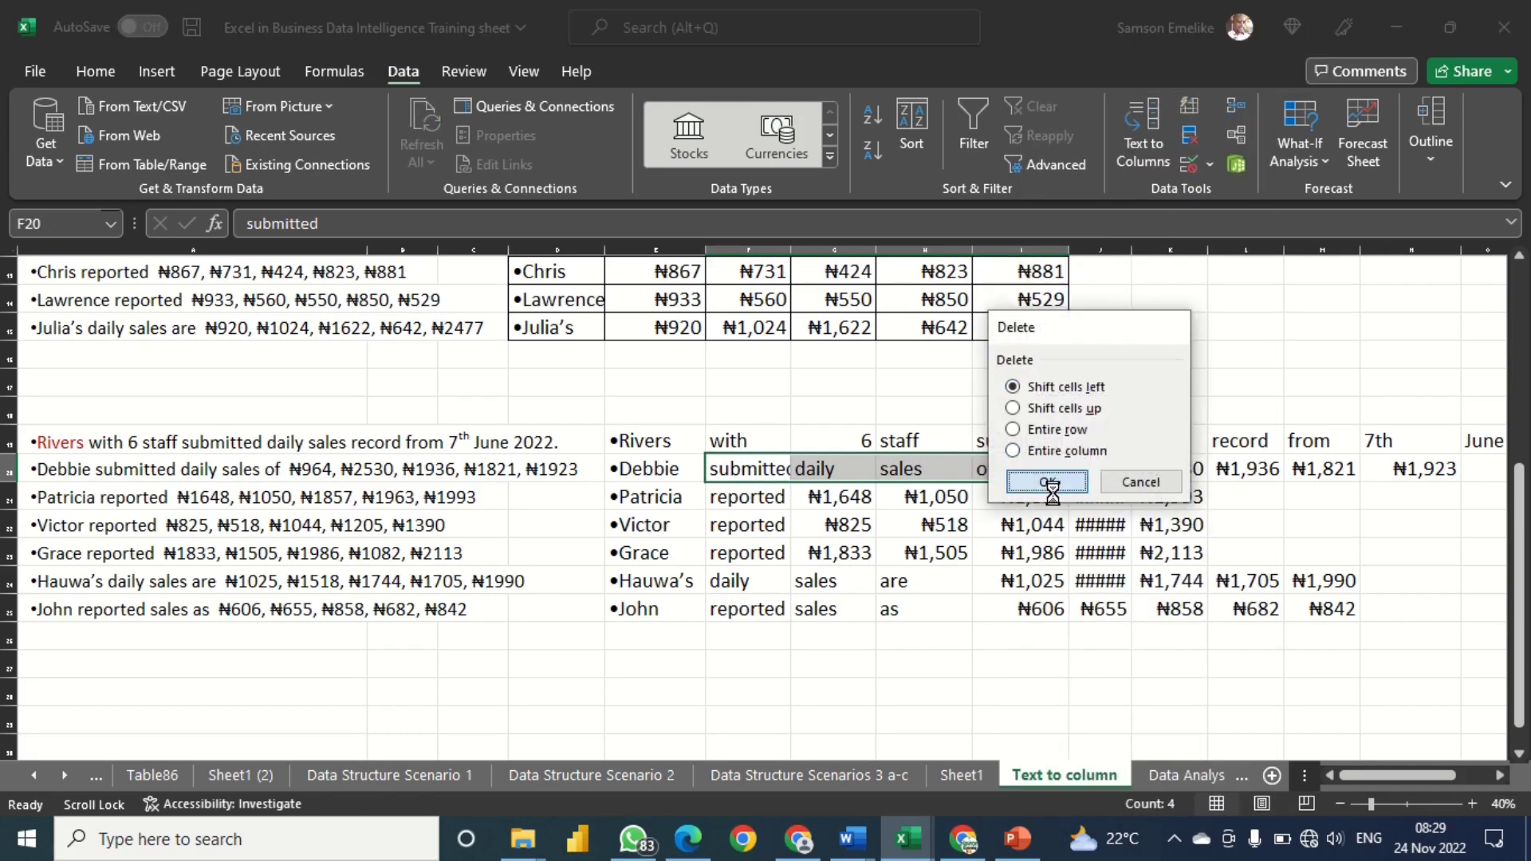
double_click(1128, 248)
Delete the filler words in F21:F25 and the remaining ones in F24:G25, shifting the cells left both times.
drag(737, 500, 754, 608)
right_click(756, 608)
click(837, 405)
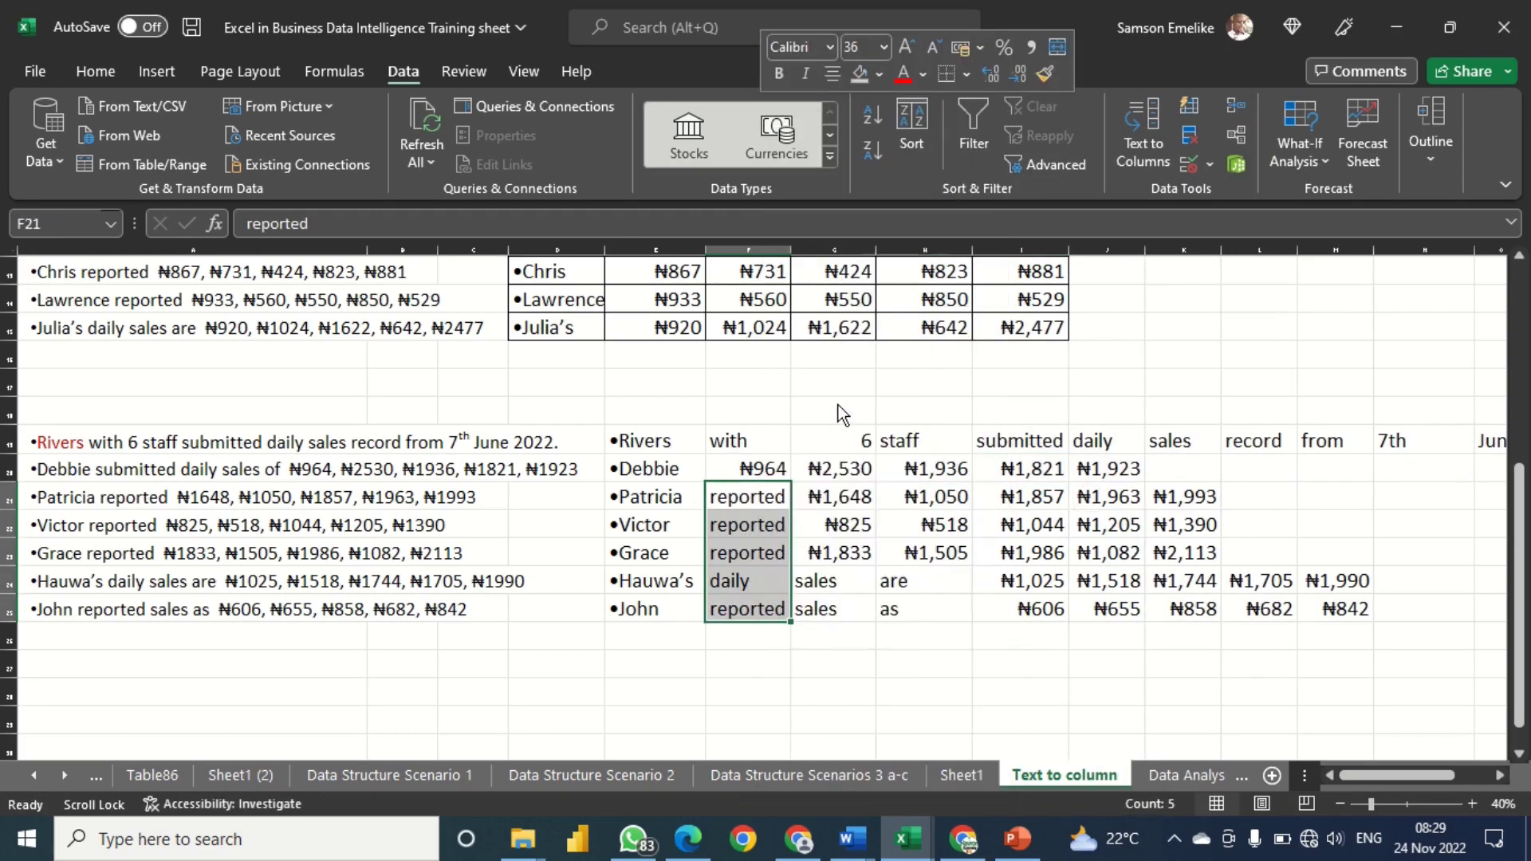
click(792, 499)
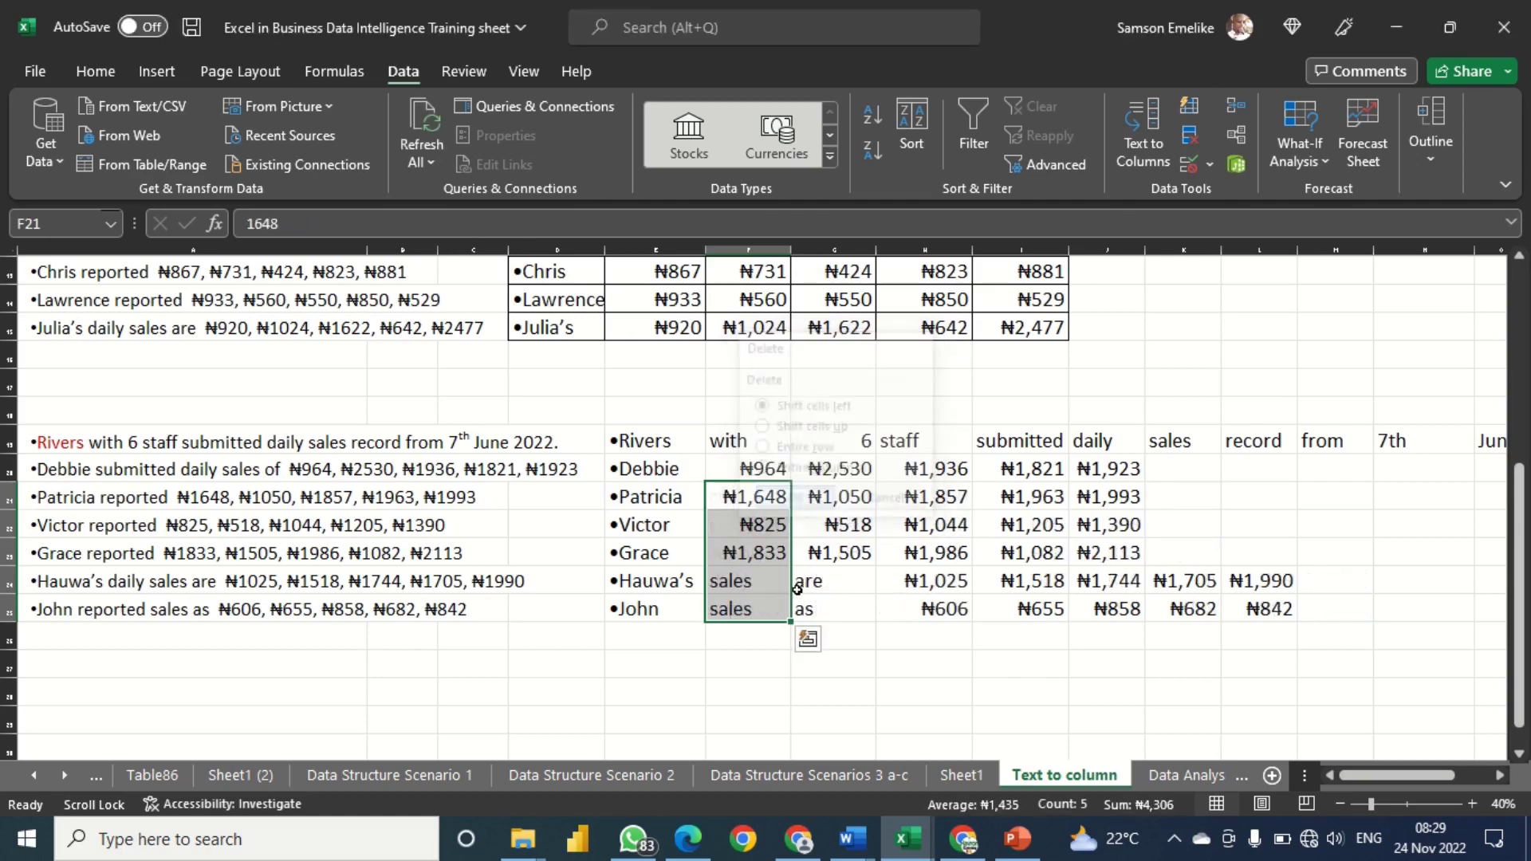
drag(749, 582, 847, 611)
right_click(858, 614)
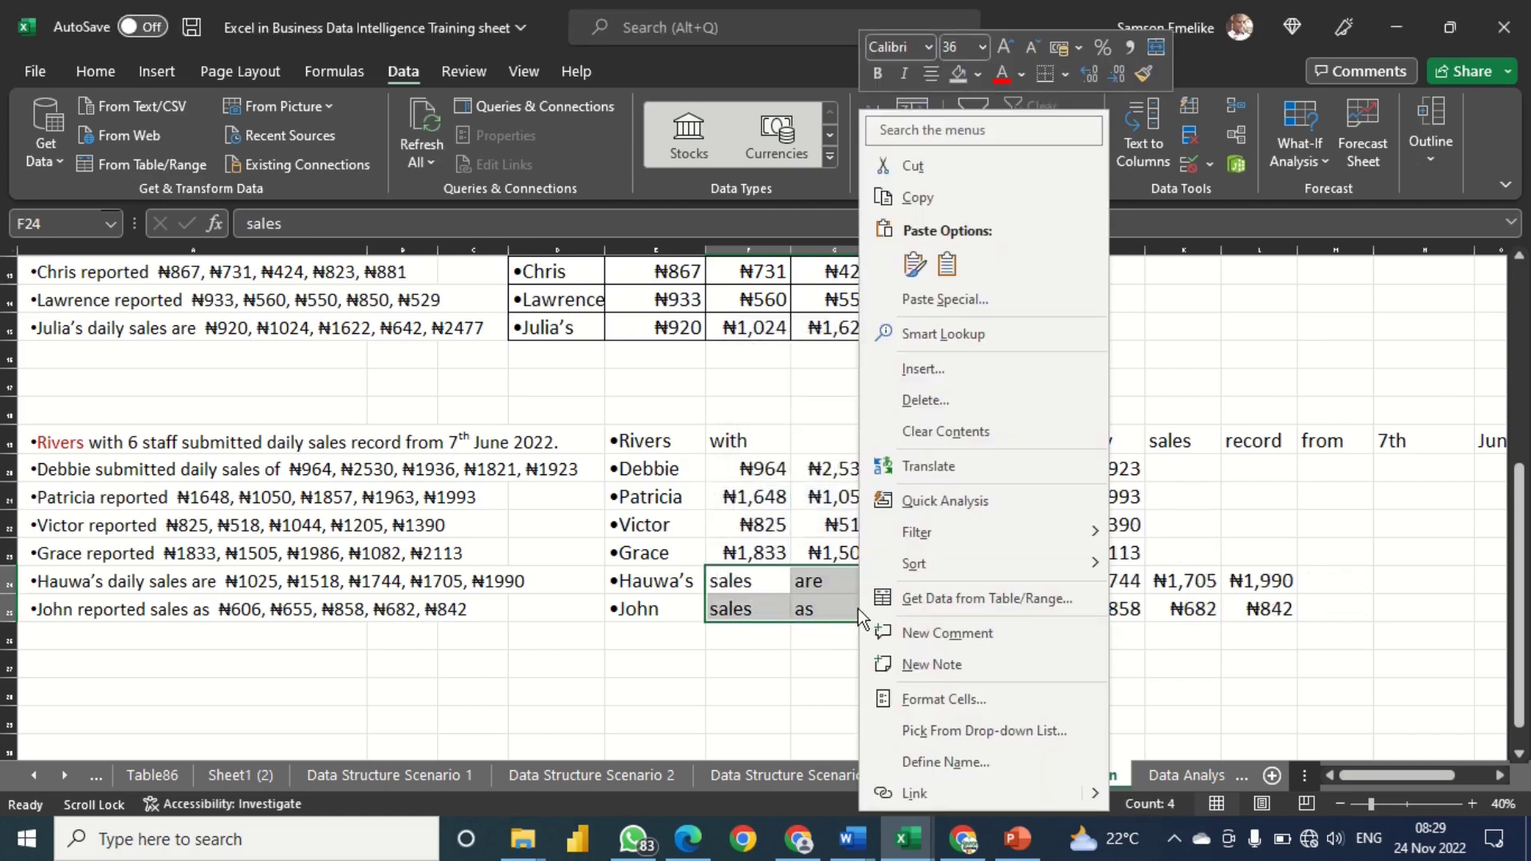
click(925, 400)
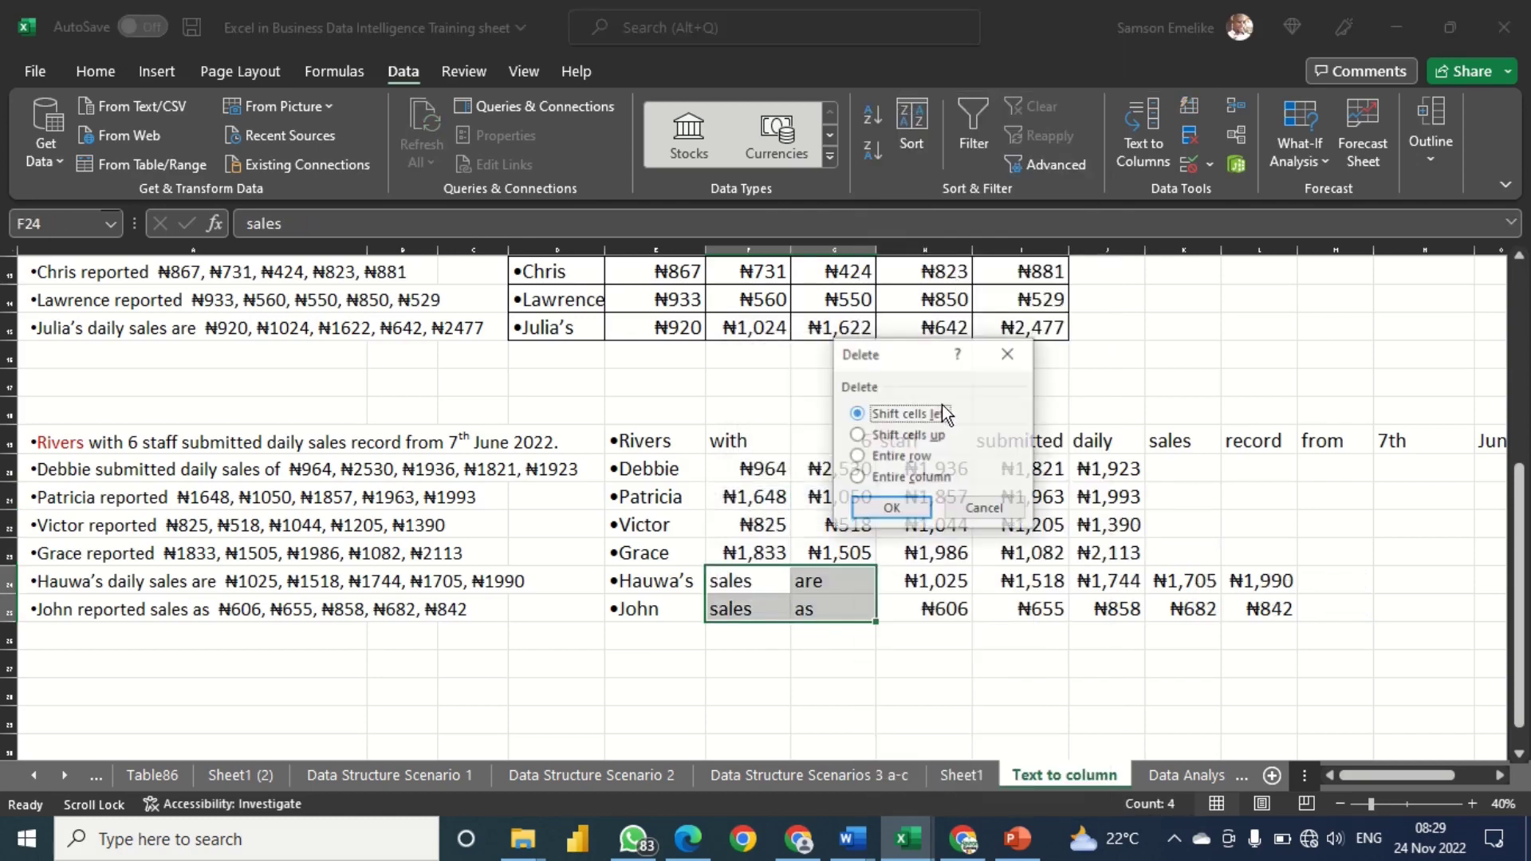
click(903, 515)
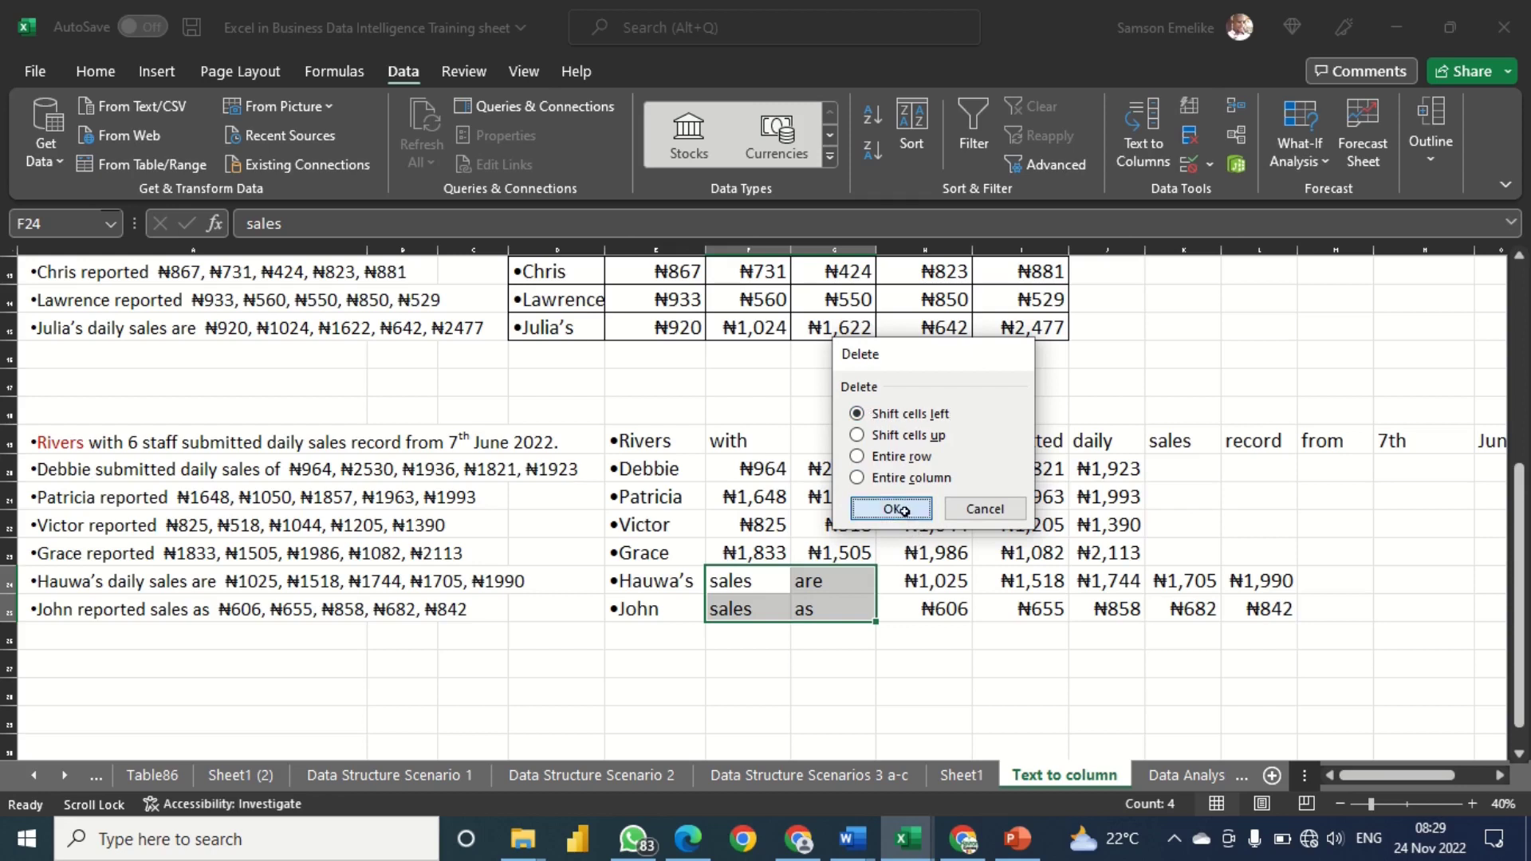
Apply all borders to the Rivers staff sales figures in E20:J25.
drag(682, 461, 1108, 616)
click(97, 72)
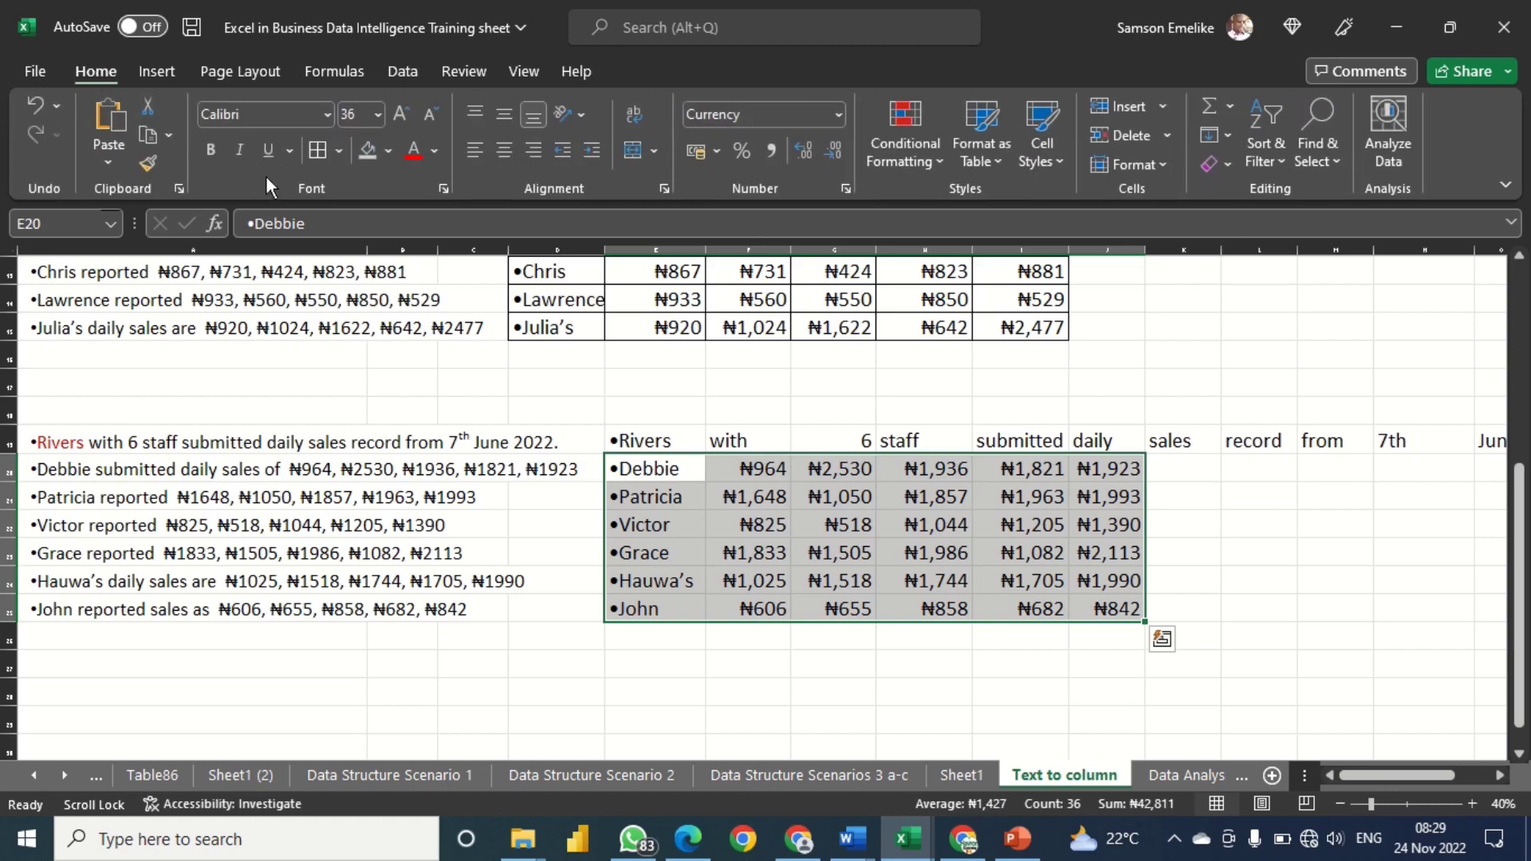
click(317, 150)
click(1210, 542)
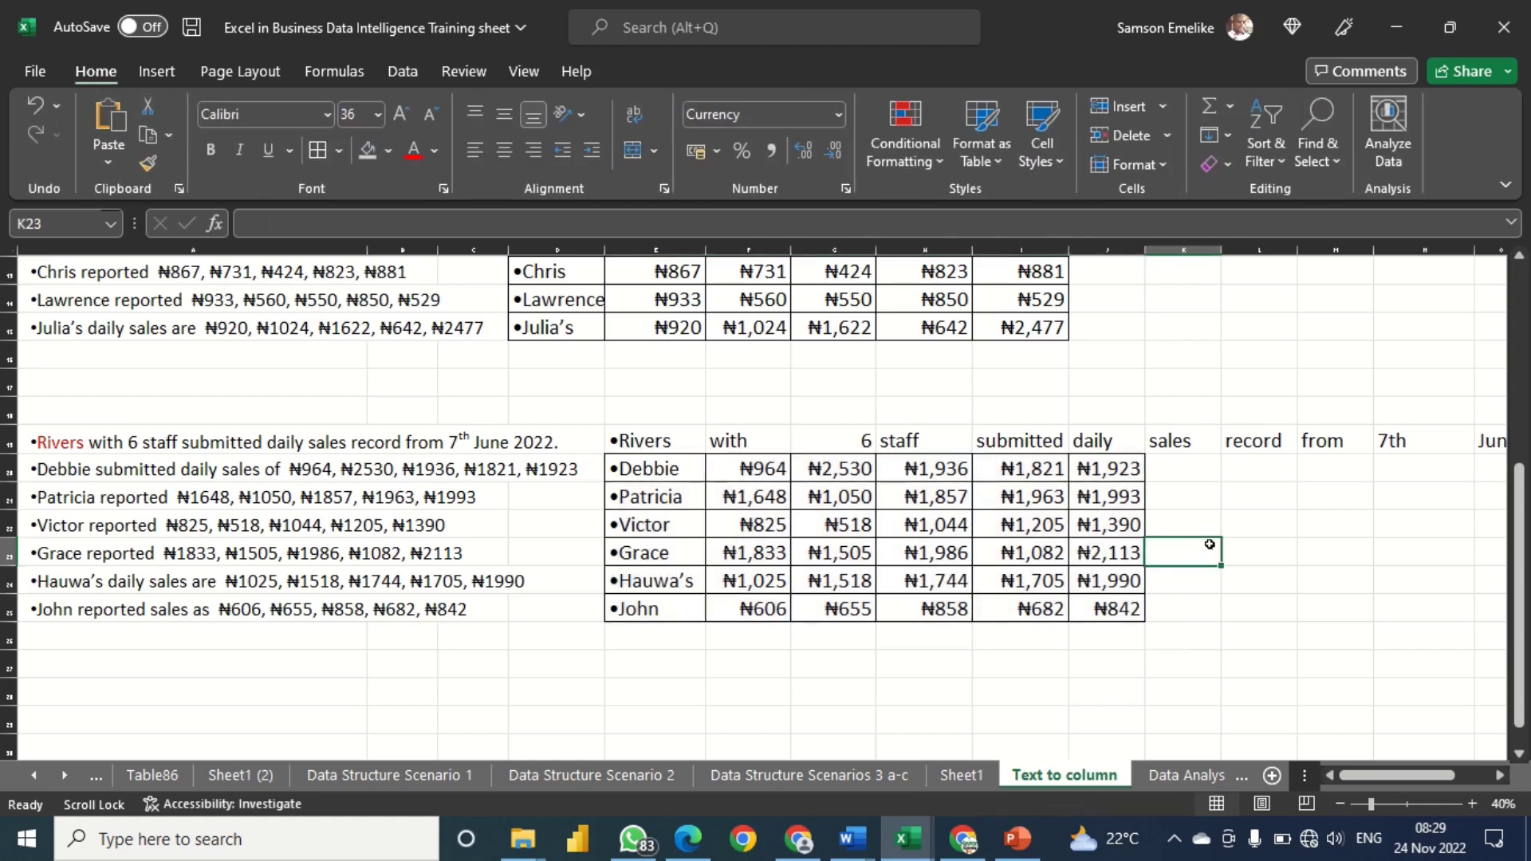